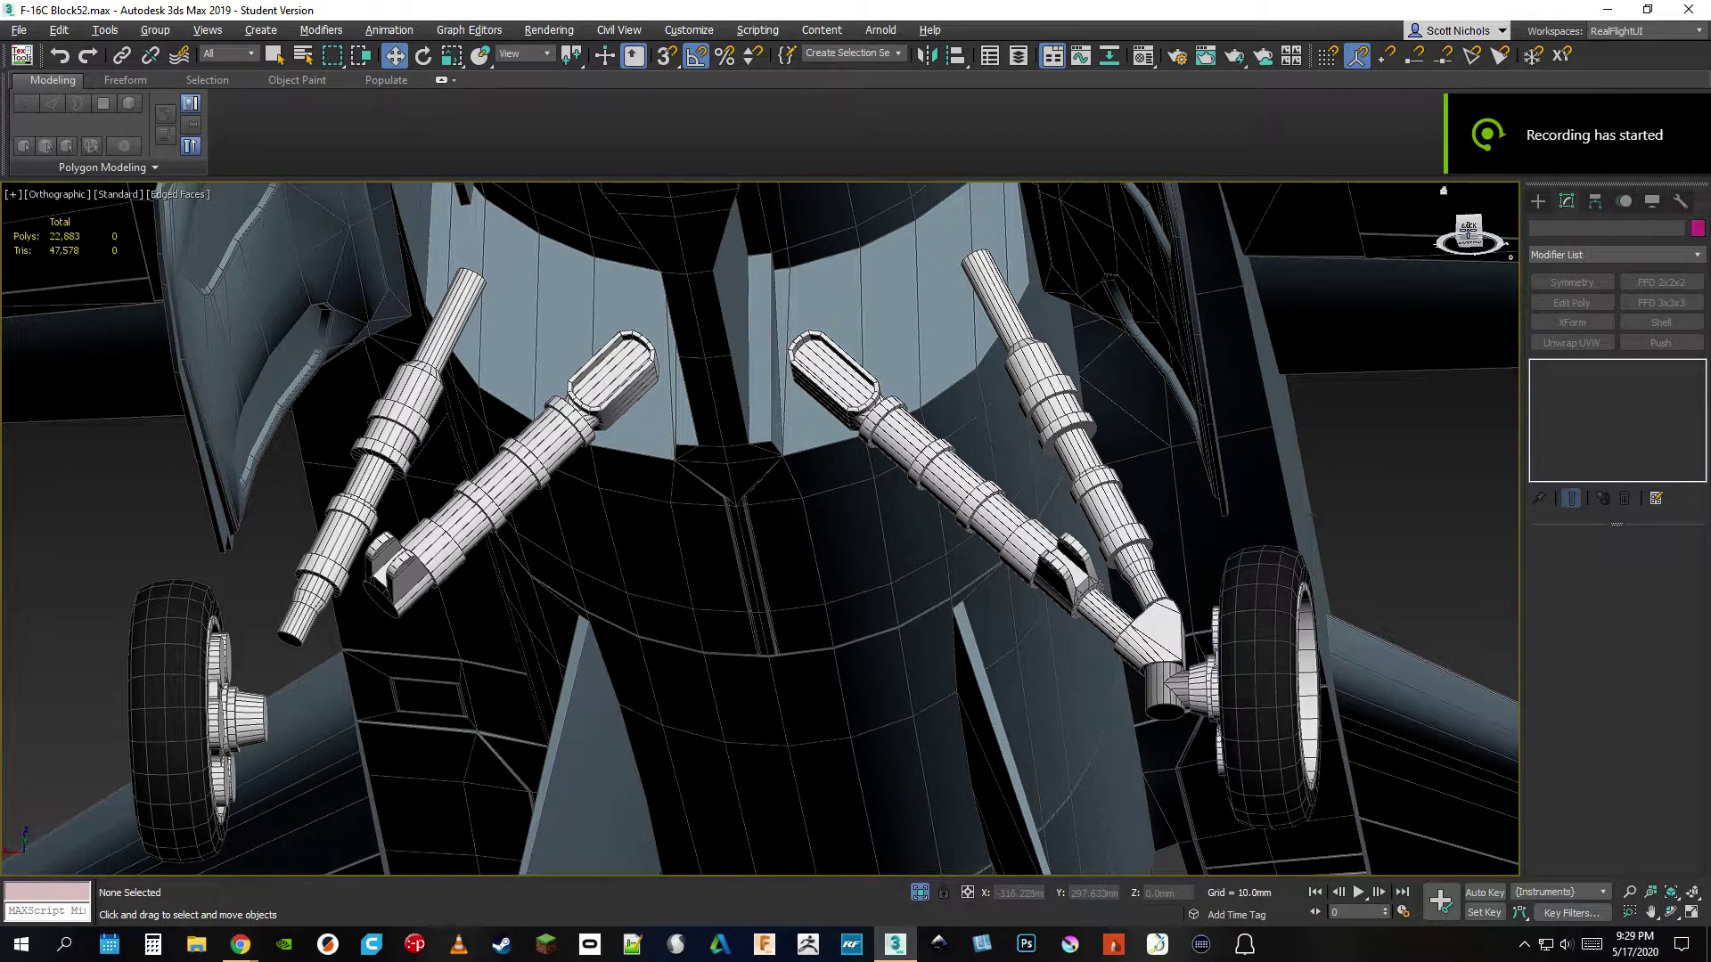
- Isolate the landing gear strut with the slotted head and twin lugs, and switch it to polygon editing
{"action": "scroll", "coordinate": [936, 489], "scroll_direction": "up", "scroll_amount": 4}
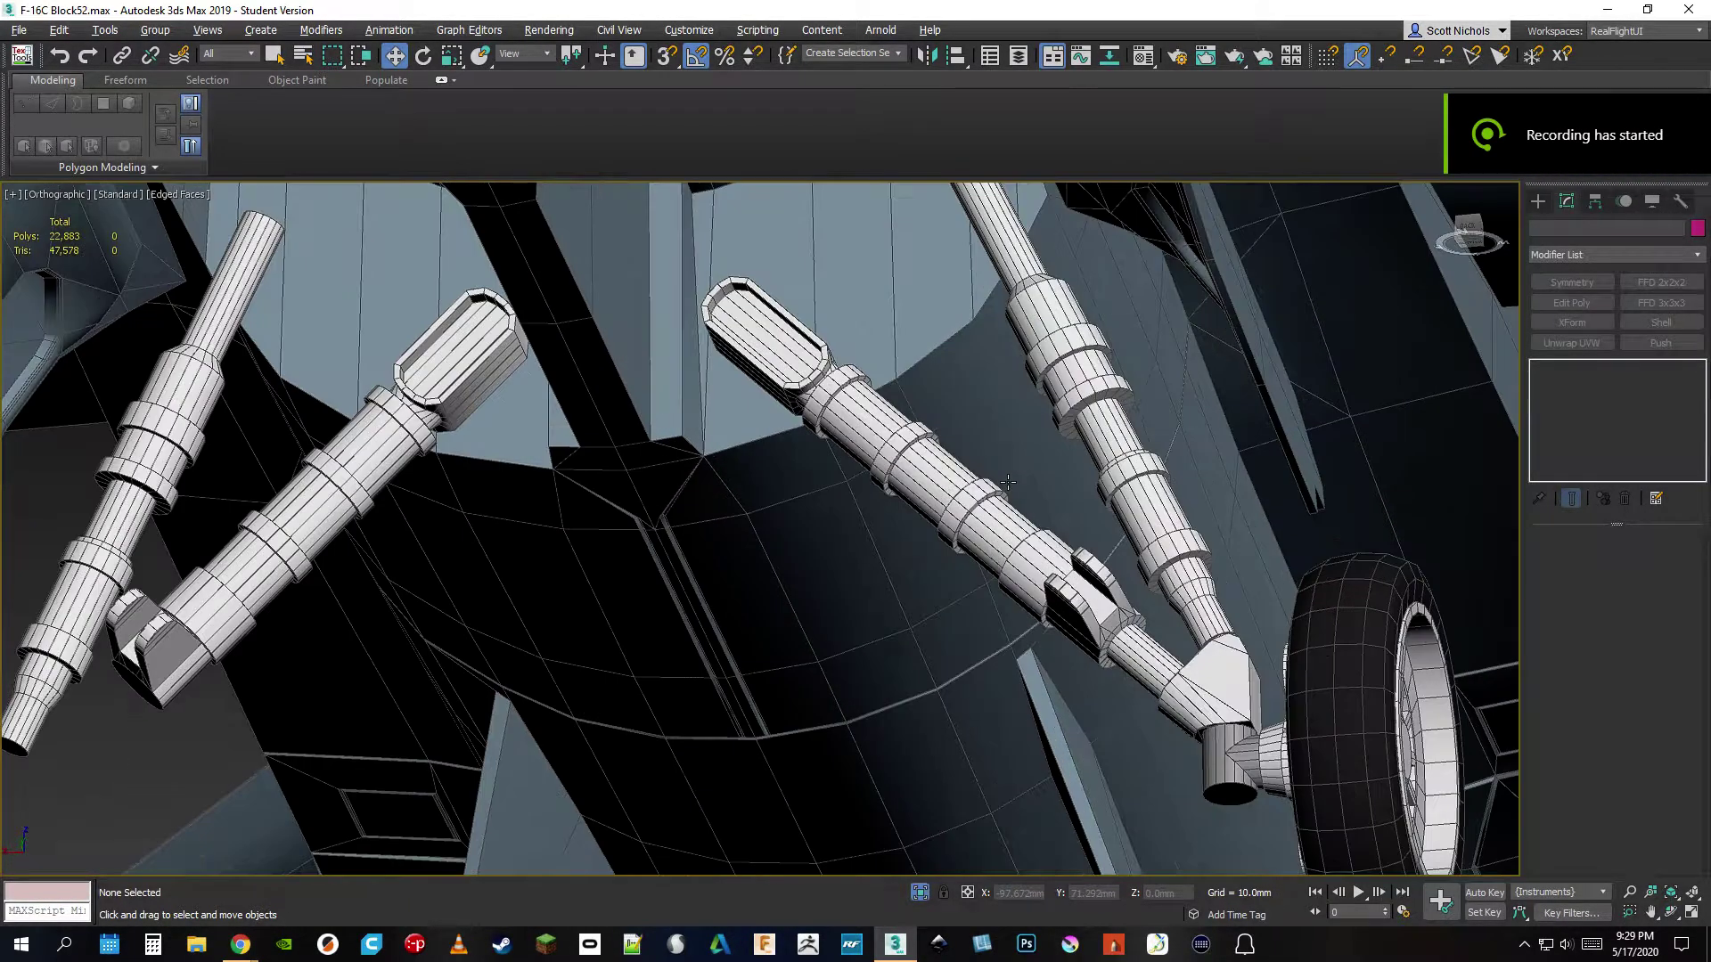
{"action": "scroll", "coordinate": [1008, 481], "scroll_direction": "up", "scroll_amount": 3}
{"action": "scroll", "coordinate": [1021, 553], "scroll_direction": "down", "scroll_amount": 2}
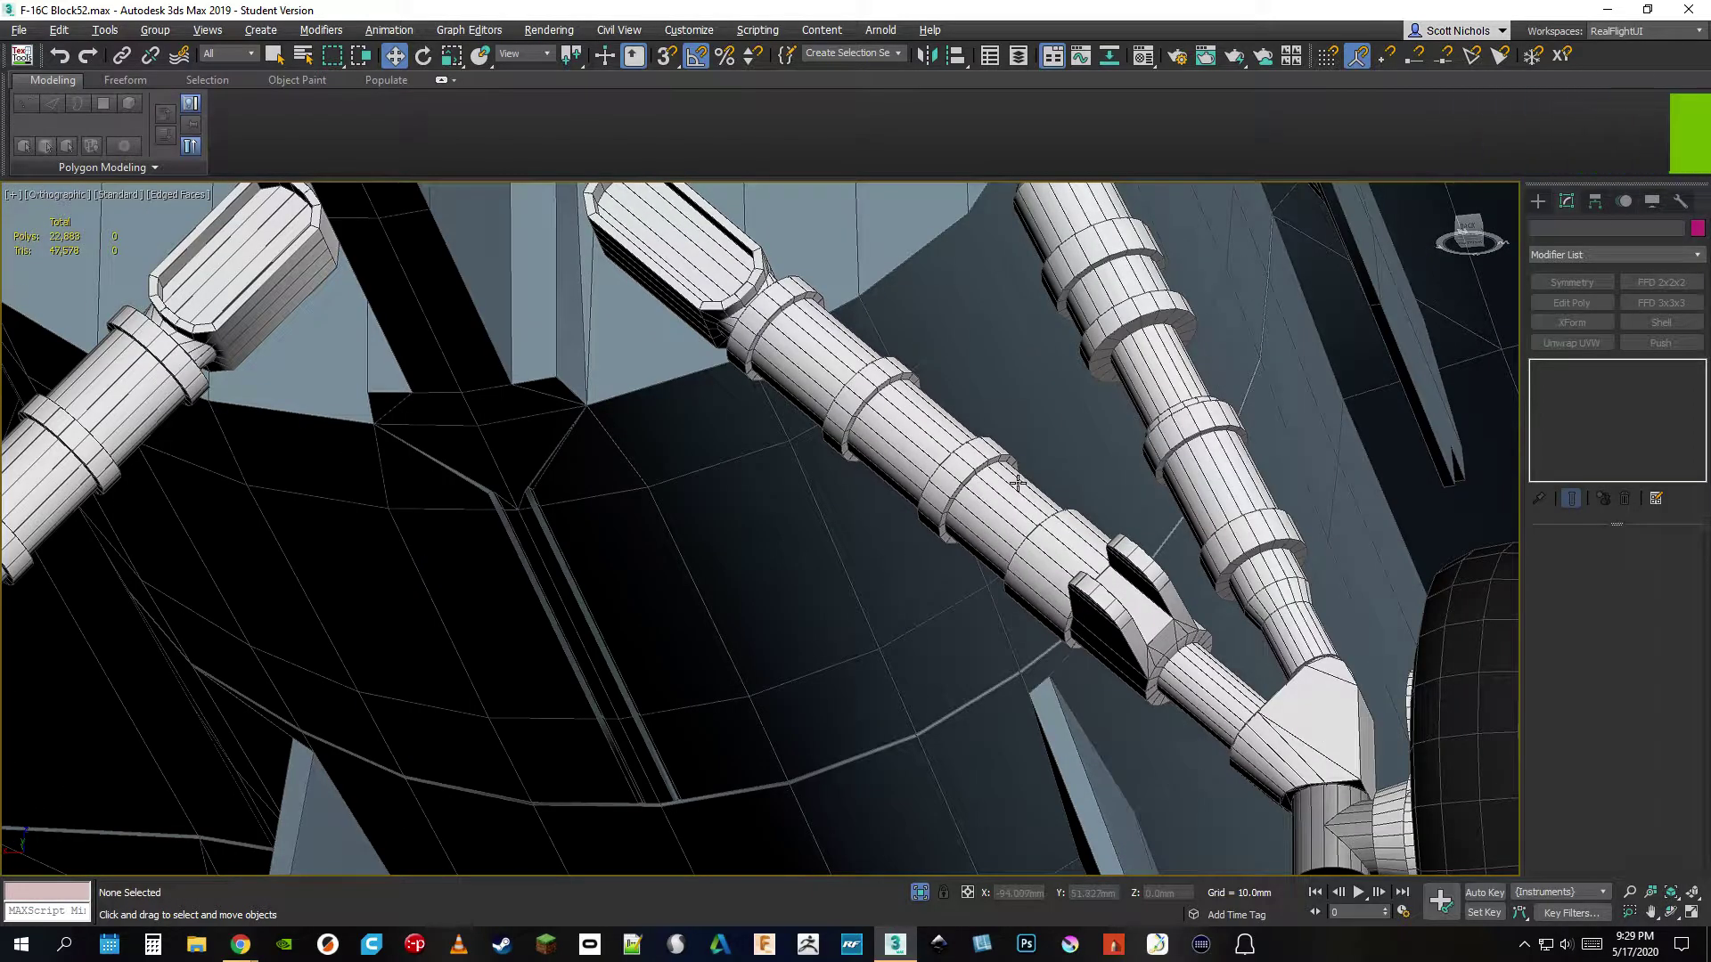
{"action": "left_click", "coordinate": [979, 497]}
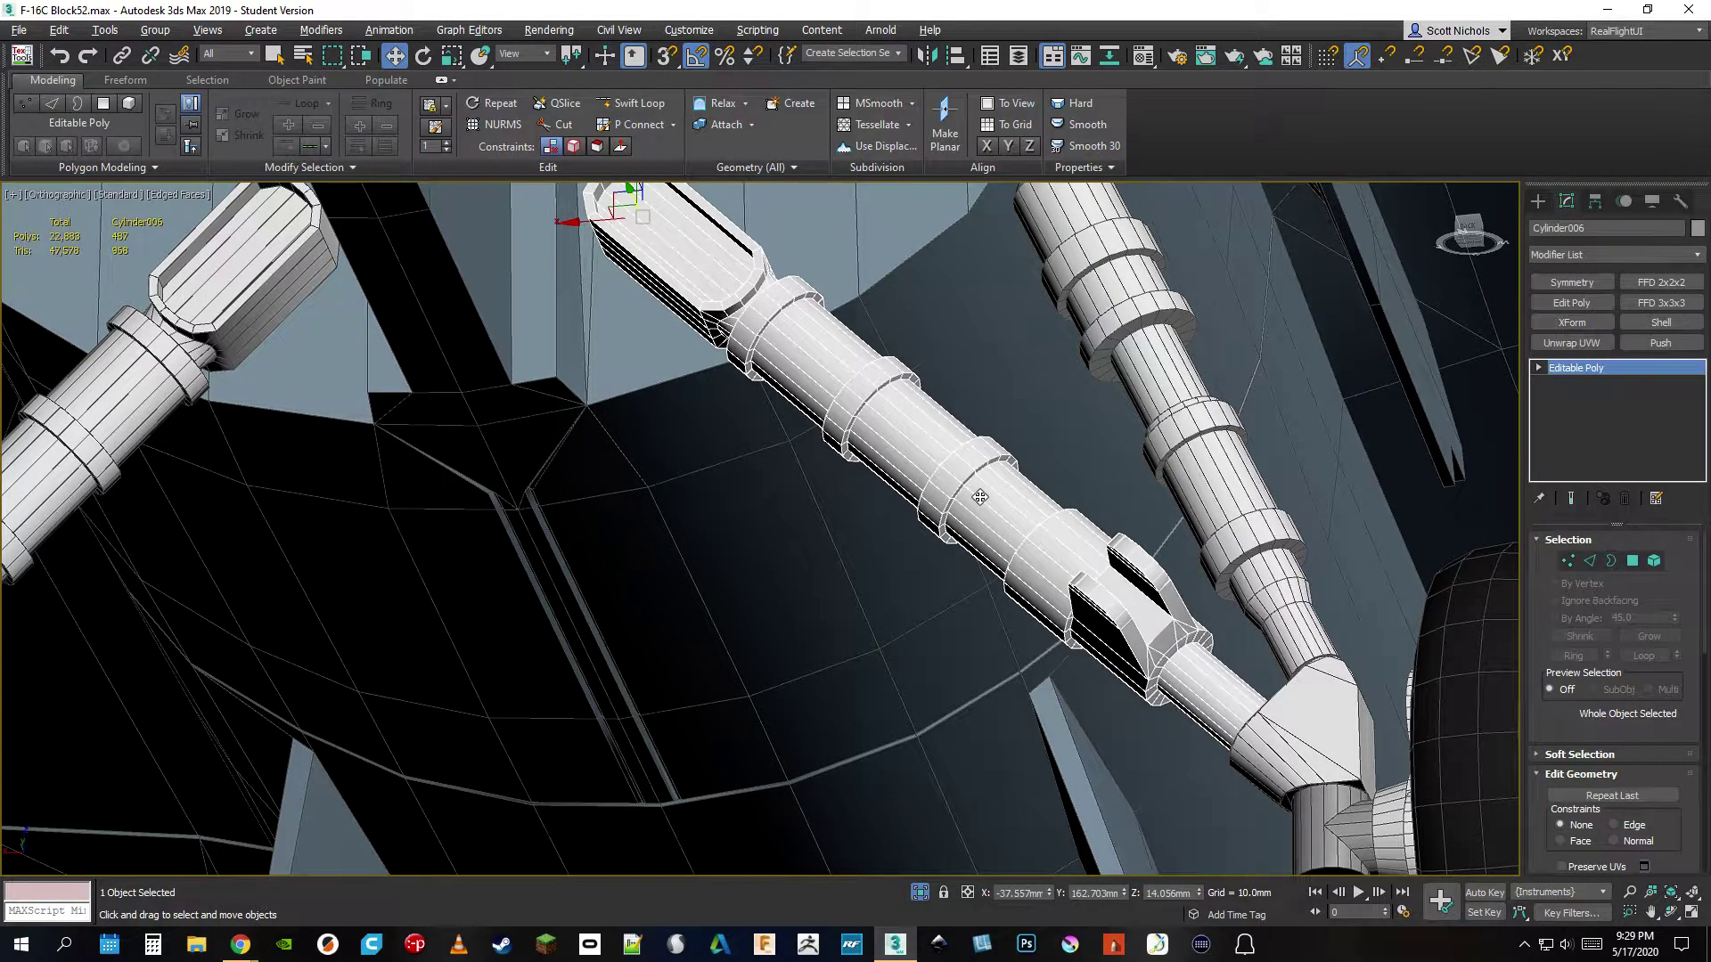
{"action": "scroll", "coordinate": [1036, 592], "scroll_direction": "up", "scroll_amount": 2}
{"action": "scroll", "coordinate": [1036, 593], "scroll_direction": "down", "scroll_amount": 2}
{"action": "middle_click_drag", "start_coordinate": [1036, 593], "coordinate": [1063, 640]}
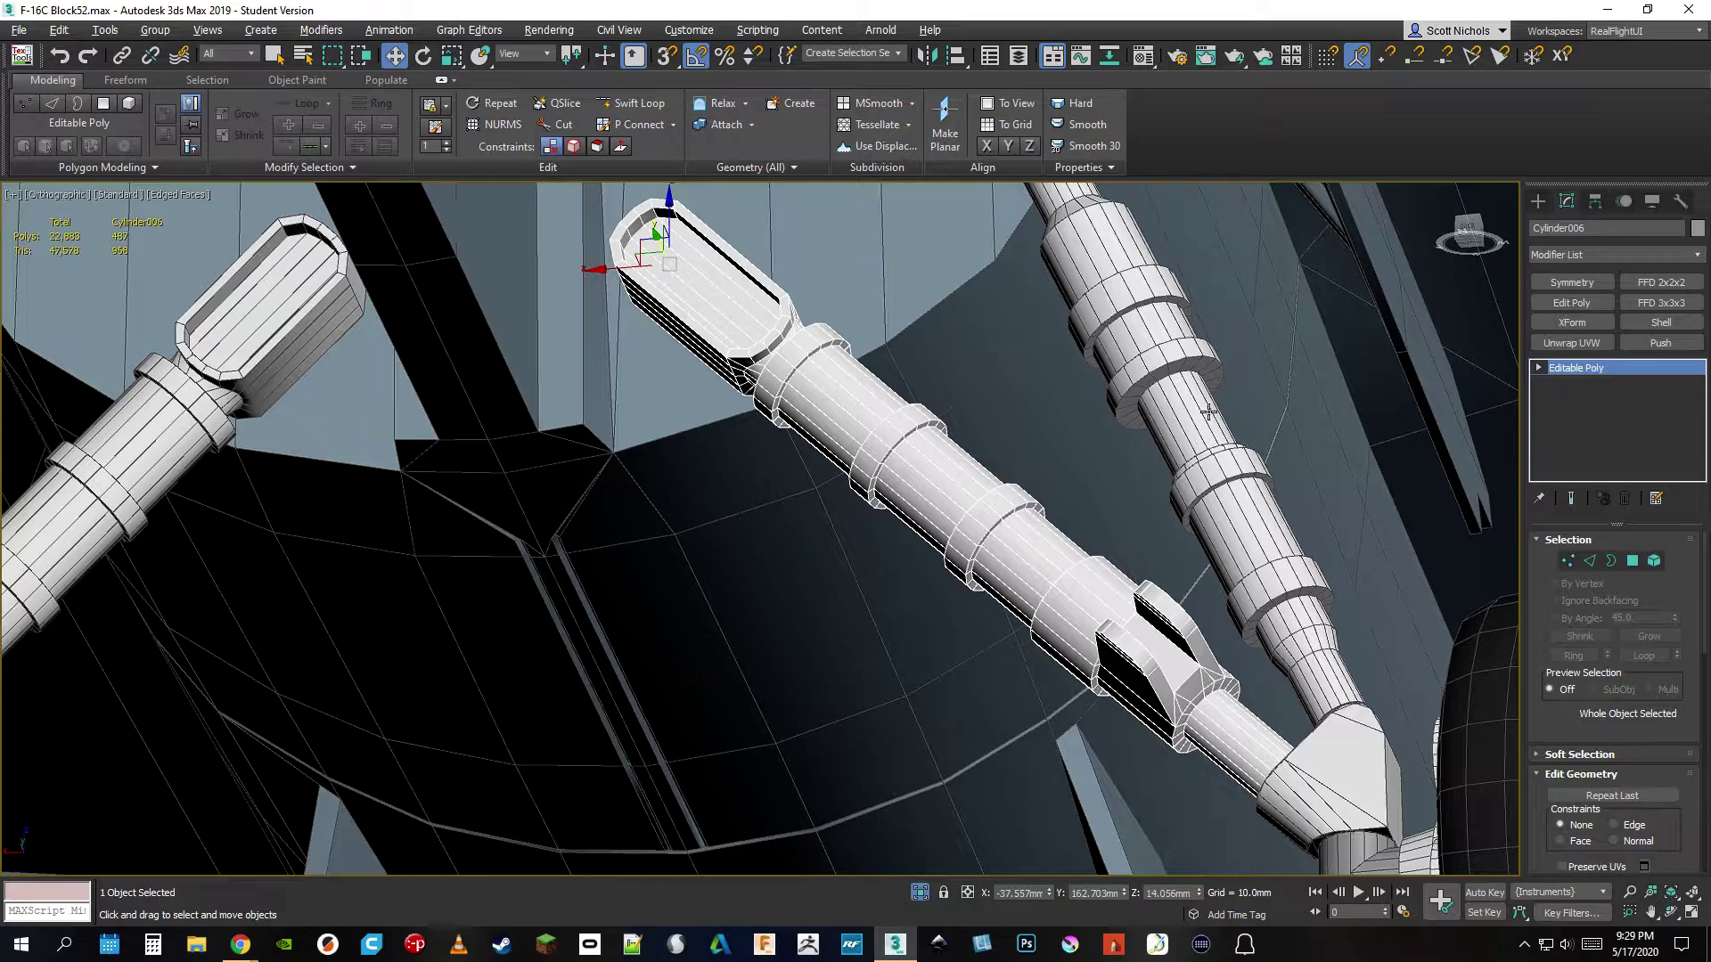
{"action": "scroll", "coordinate": [1114, 537], "scroll_direction": "down", "scroll_amount": 2}
{"action": "scroll", "coordinate": [1150, 535], "scroll_direction": "up", "scroll_amount": 4}
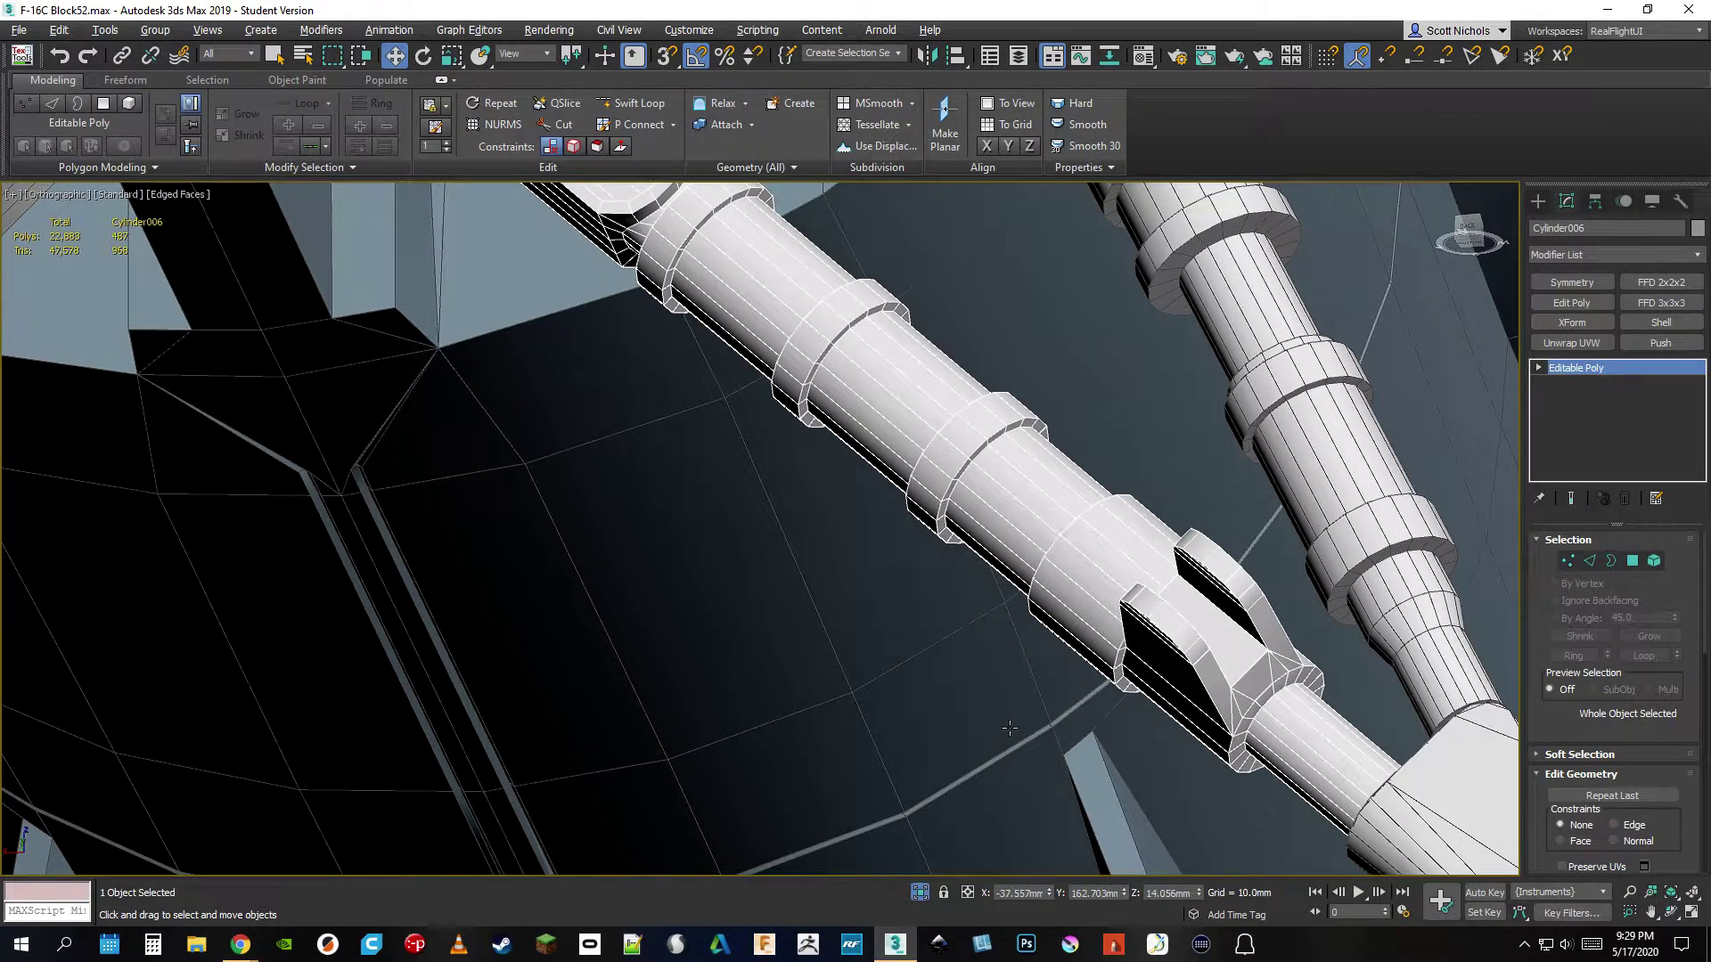
{"action": "left_click", "coordinate": [922, 894]}
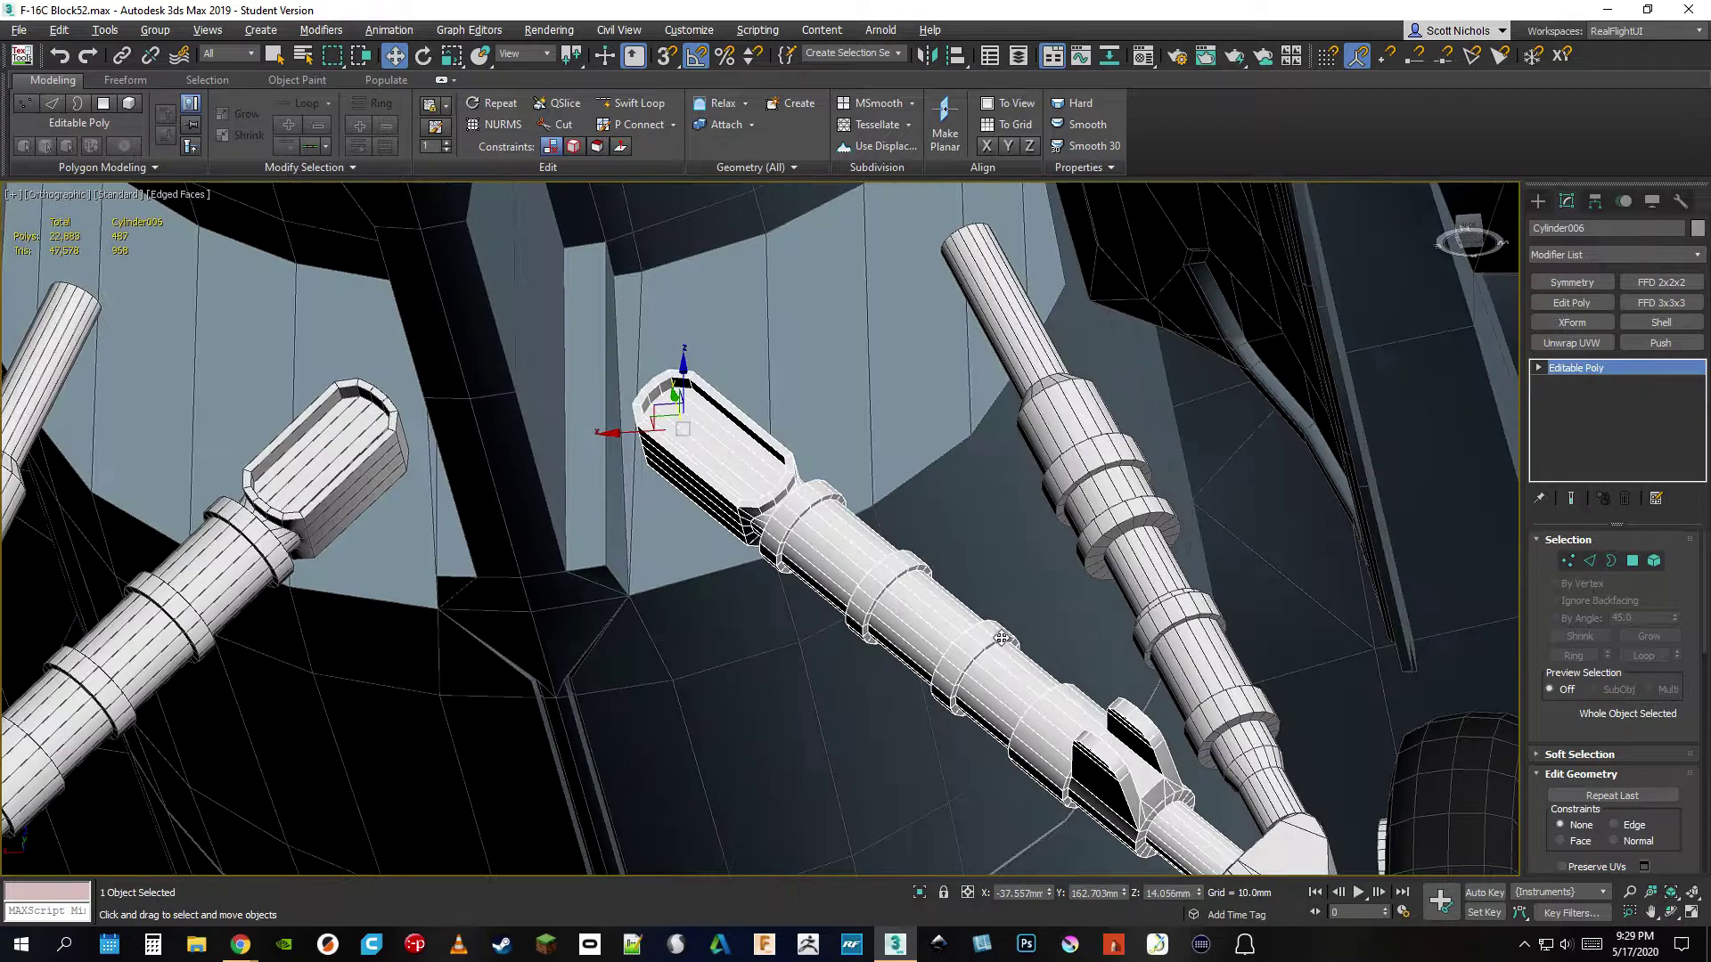
{"action": "left_click", "coordinate": [919, 892]}
{"action": "scroll", "coordinate": [1016, 627], "scroll_direction": "up", "scroll_amount": 4}
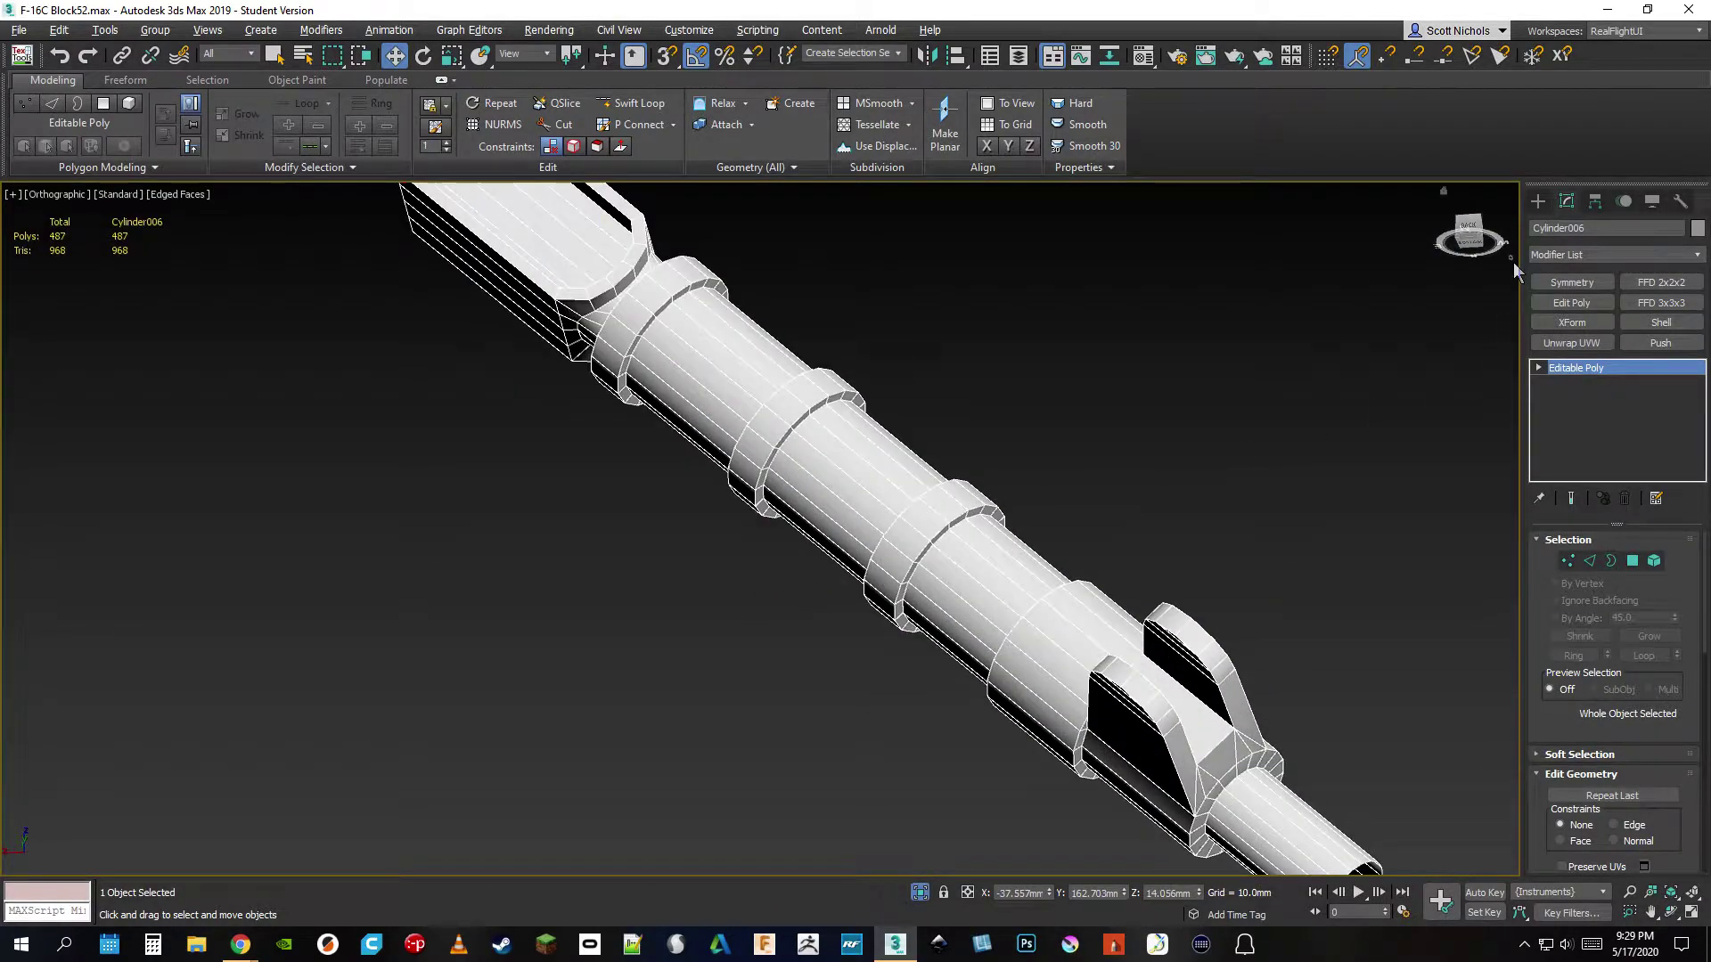
{"action": "left_click_drag", "start_coordinate": [1468, 246], "coordinate": [1471, 222]}
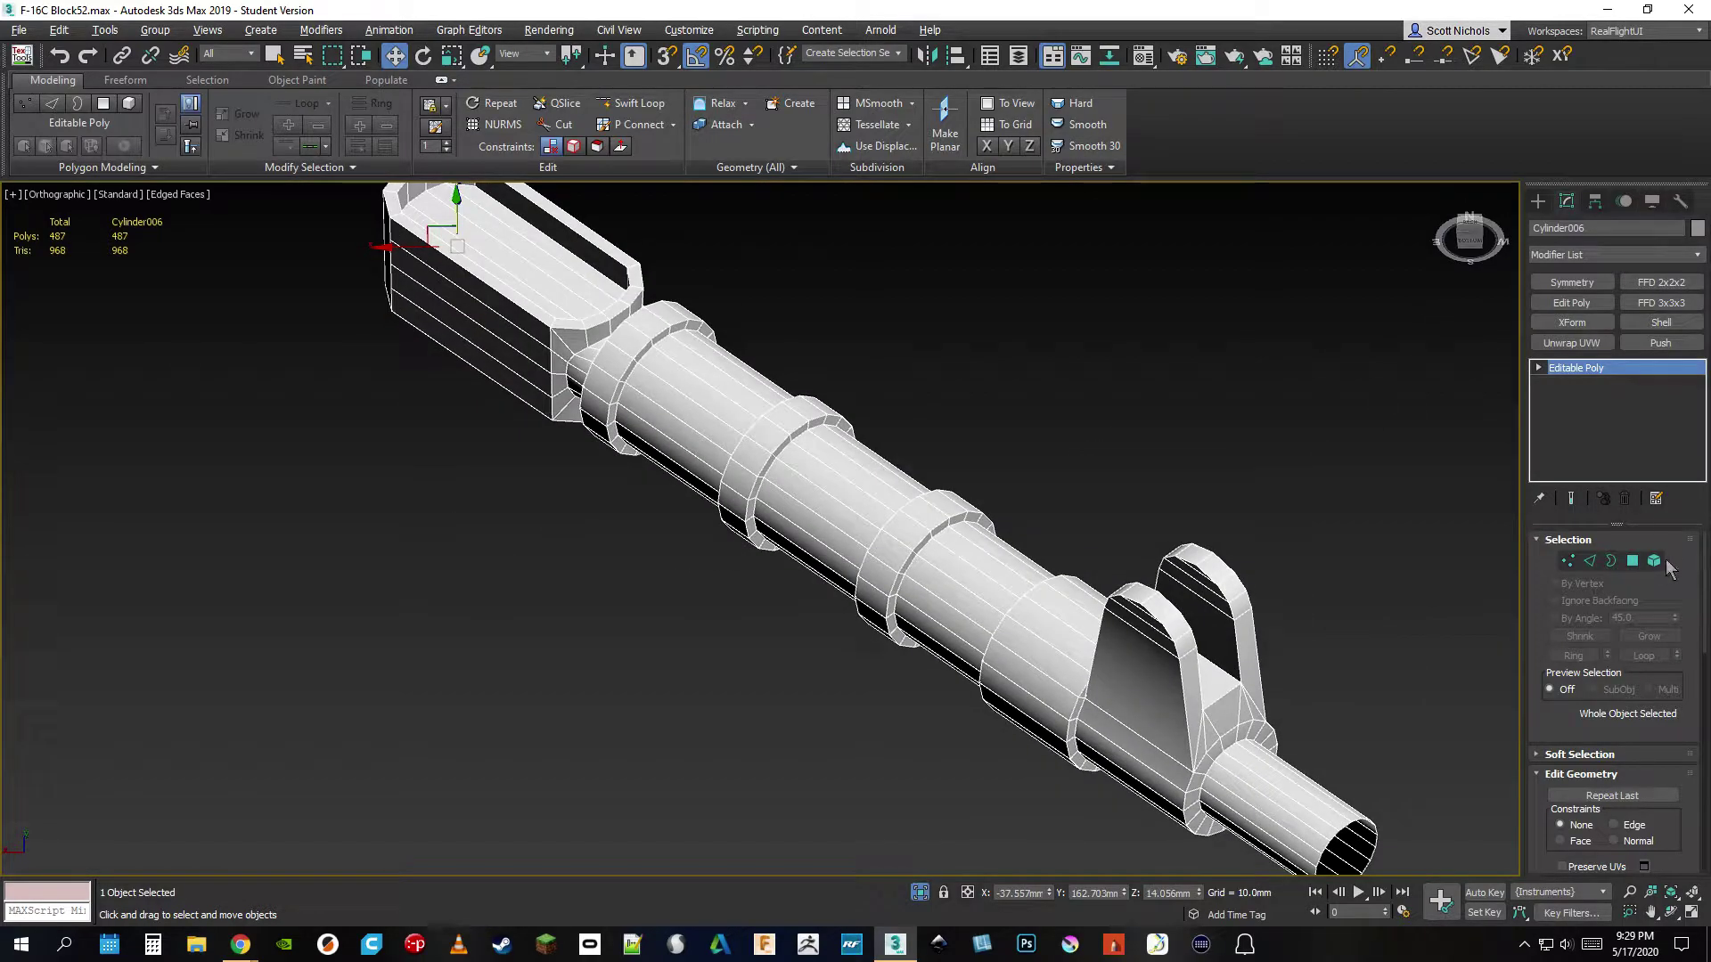
{"action": "left_click", "coordinate": [1638, 568]}
{"action": "scroll", "coordinate": [891, 535], "scroll_direction": "up", "scroll_amount": 3}
{"action": "left_click", "coordinate": [896, 535]}
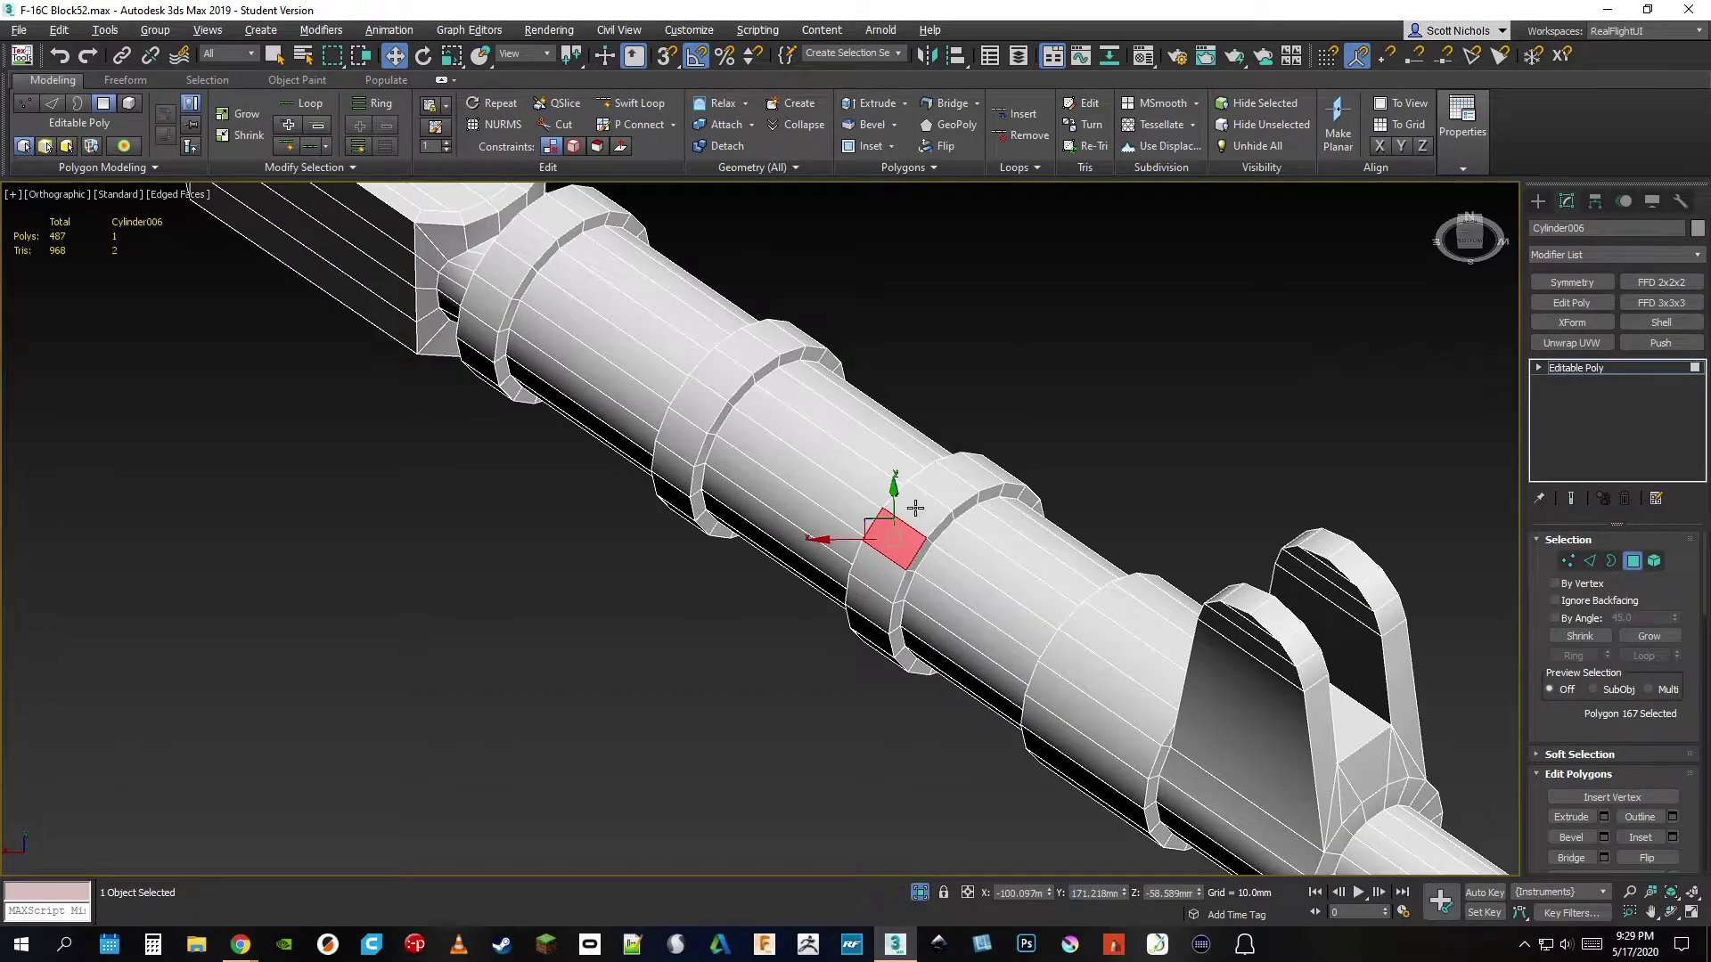
{"action": "left_click", "coordinate": [915, 503], "text": "shift"}
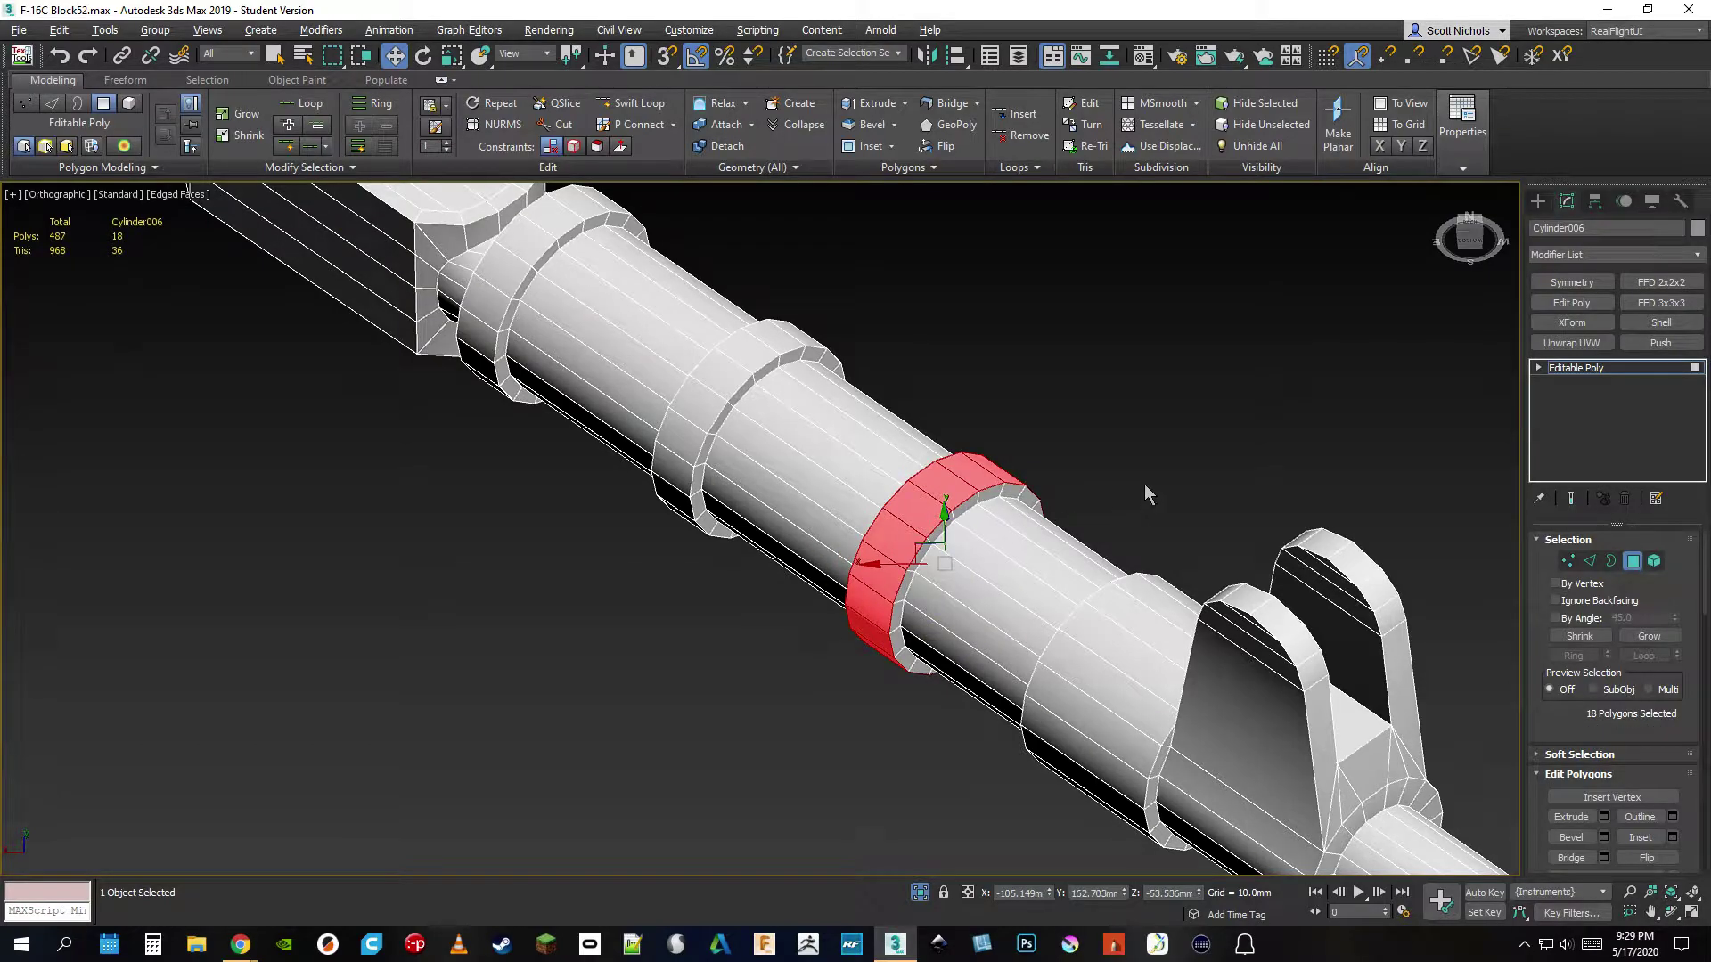
- Select the full rings of narrow side faces facing the slotted head on the wide lug collar and its neighbouring collar
{"action": "mouse_move", "coordinate": [1470, 241]}
{"action": "left_mouse_down"}
{"action": "mouse_move", "coordinate": [1478, 294]}
{"action": "mouse_move", "coordinate": [1470, 250]}
{"action": "left_mouse_up"}
{"action": "mouse_move", "coordinate": [889, 448]}
{"action": "middle_mouse_down", "text": "alt"}
{"action": "mouse_move", "coordinate": [934, 460]}
{"action": "mouse_move", "coordinate": [879, 441]}
{"action": "mouse_move", "coordinate": [998, 424]}
{"action": "mouse_move", "coordinate": [1051, 372]}
{"action": "middle_mouse_up", "text": "alt"}
{"action": "scroll", "coordinate": [971, 413], "scroll_direction": "up", "scroll_amount": 3}
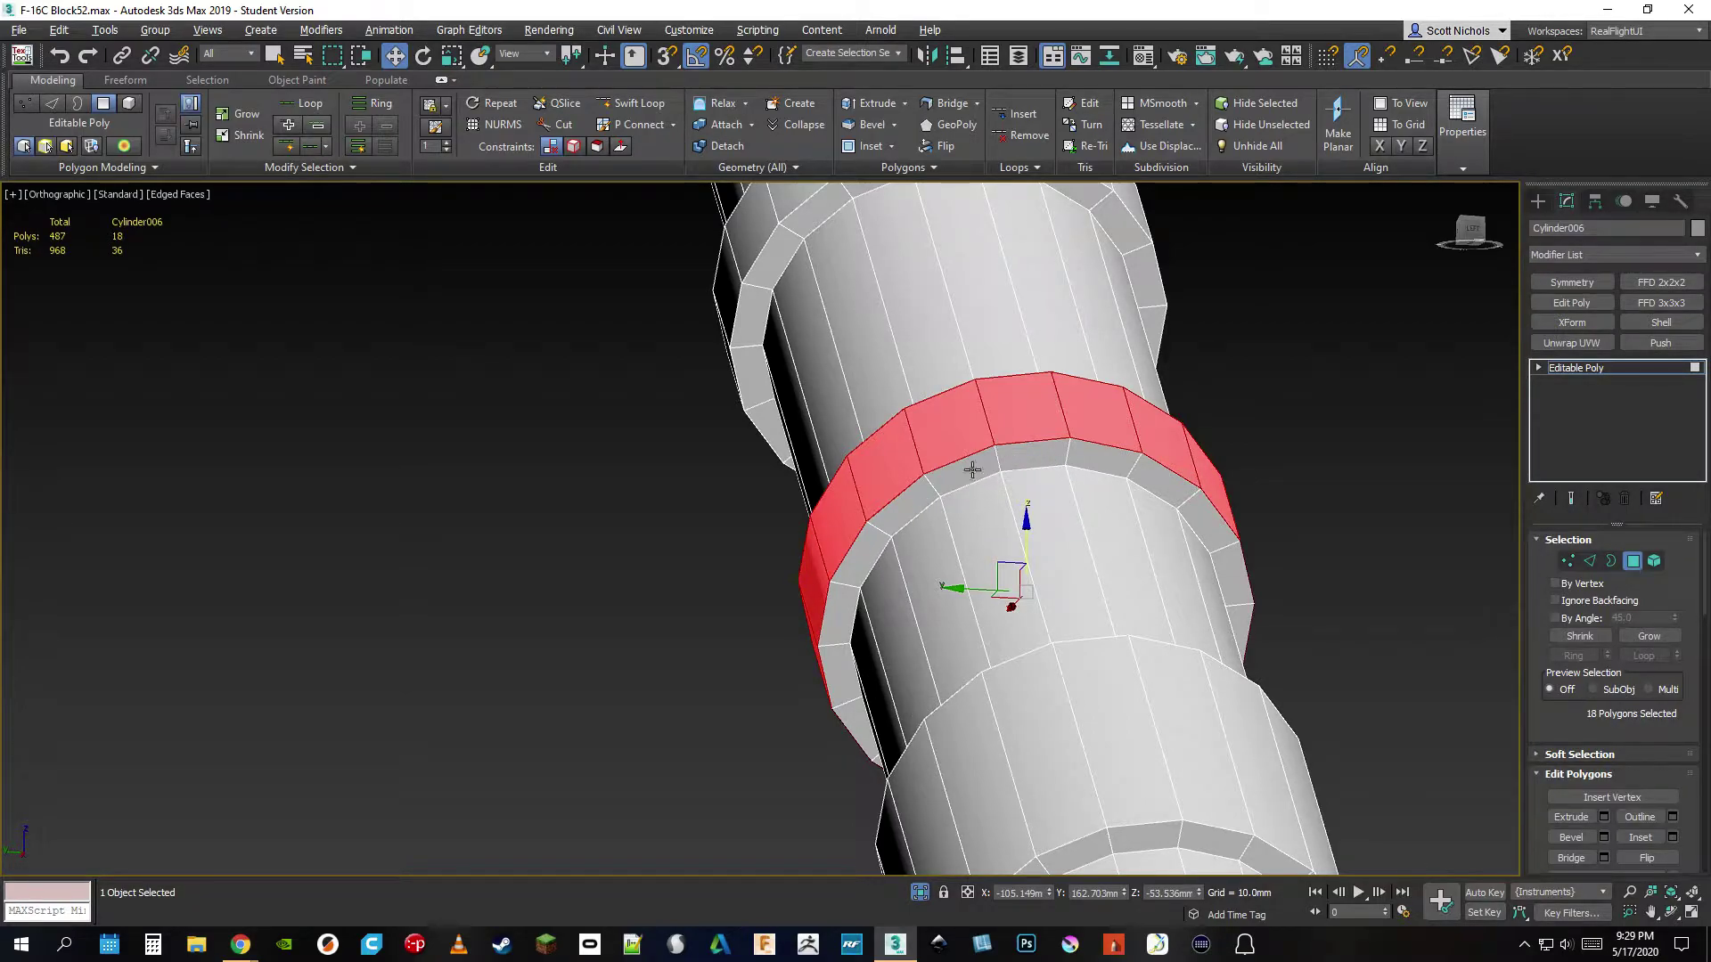
{"action": "left_click_drag", "start_coordinate": [1468, 252], "coordinate": [1515, 268]}
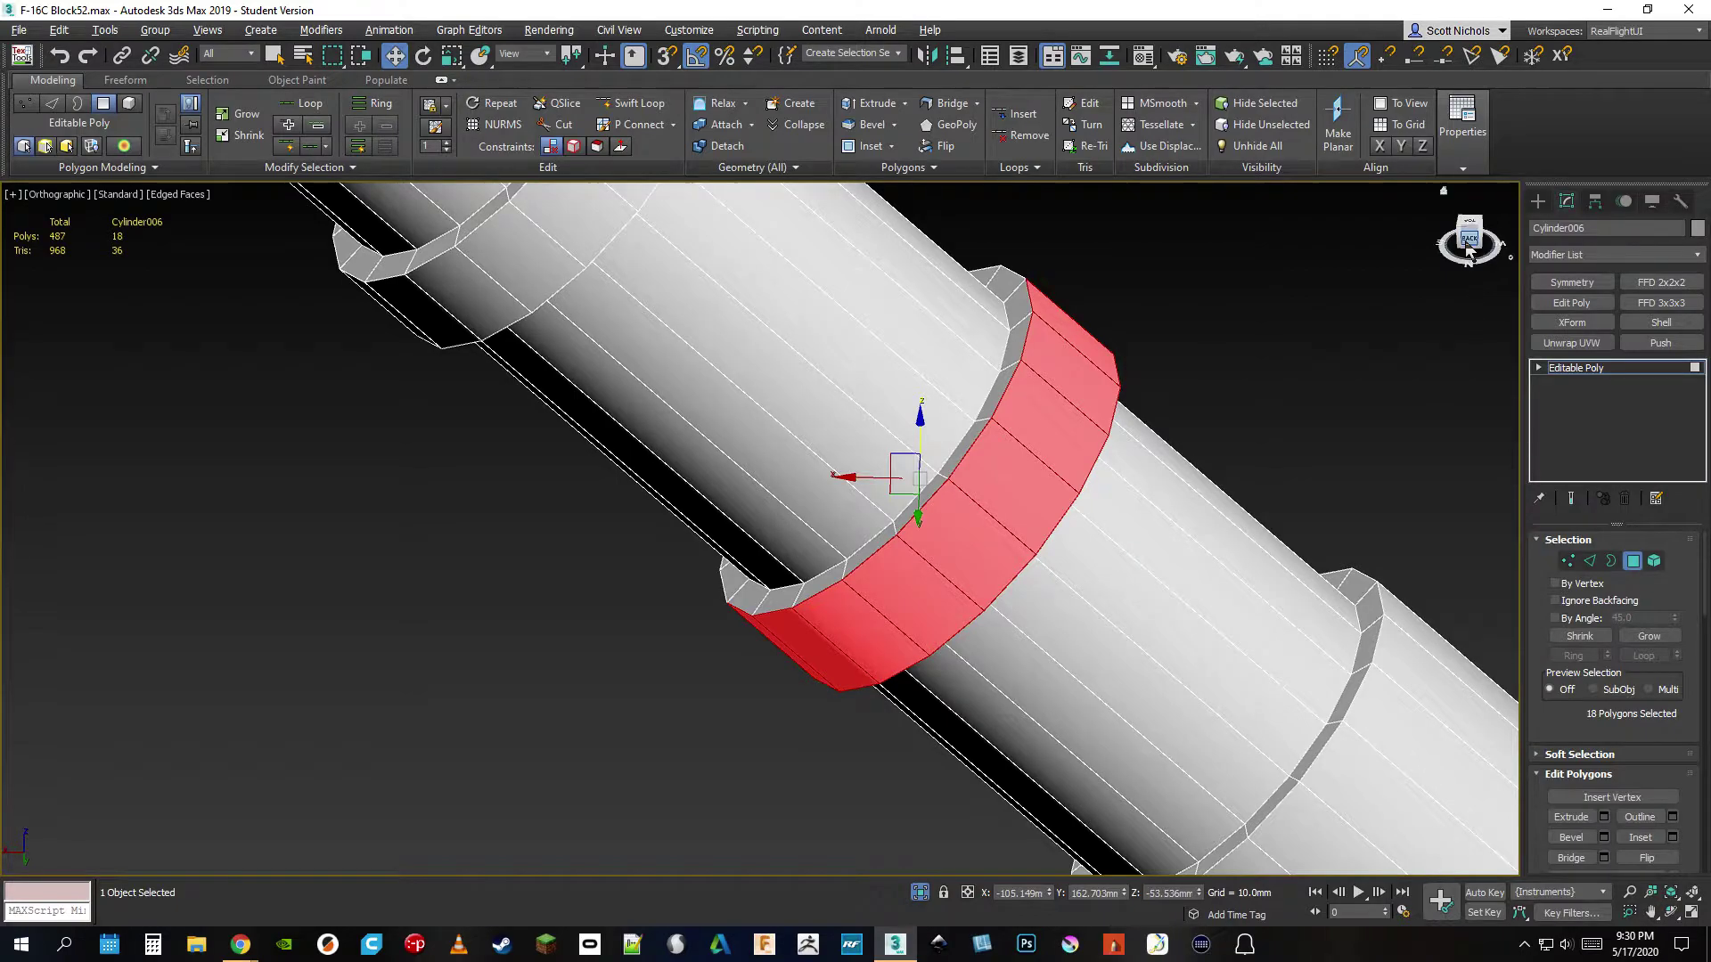
{"action": "left_click_drag", "start_coordinate": [1474, 247], "coordinate": [1483, 253]}
{"action": "double_click", "coordinate": [968, 359]}
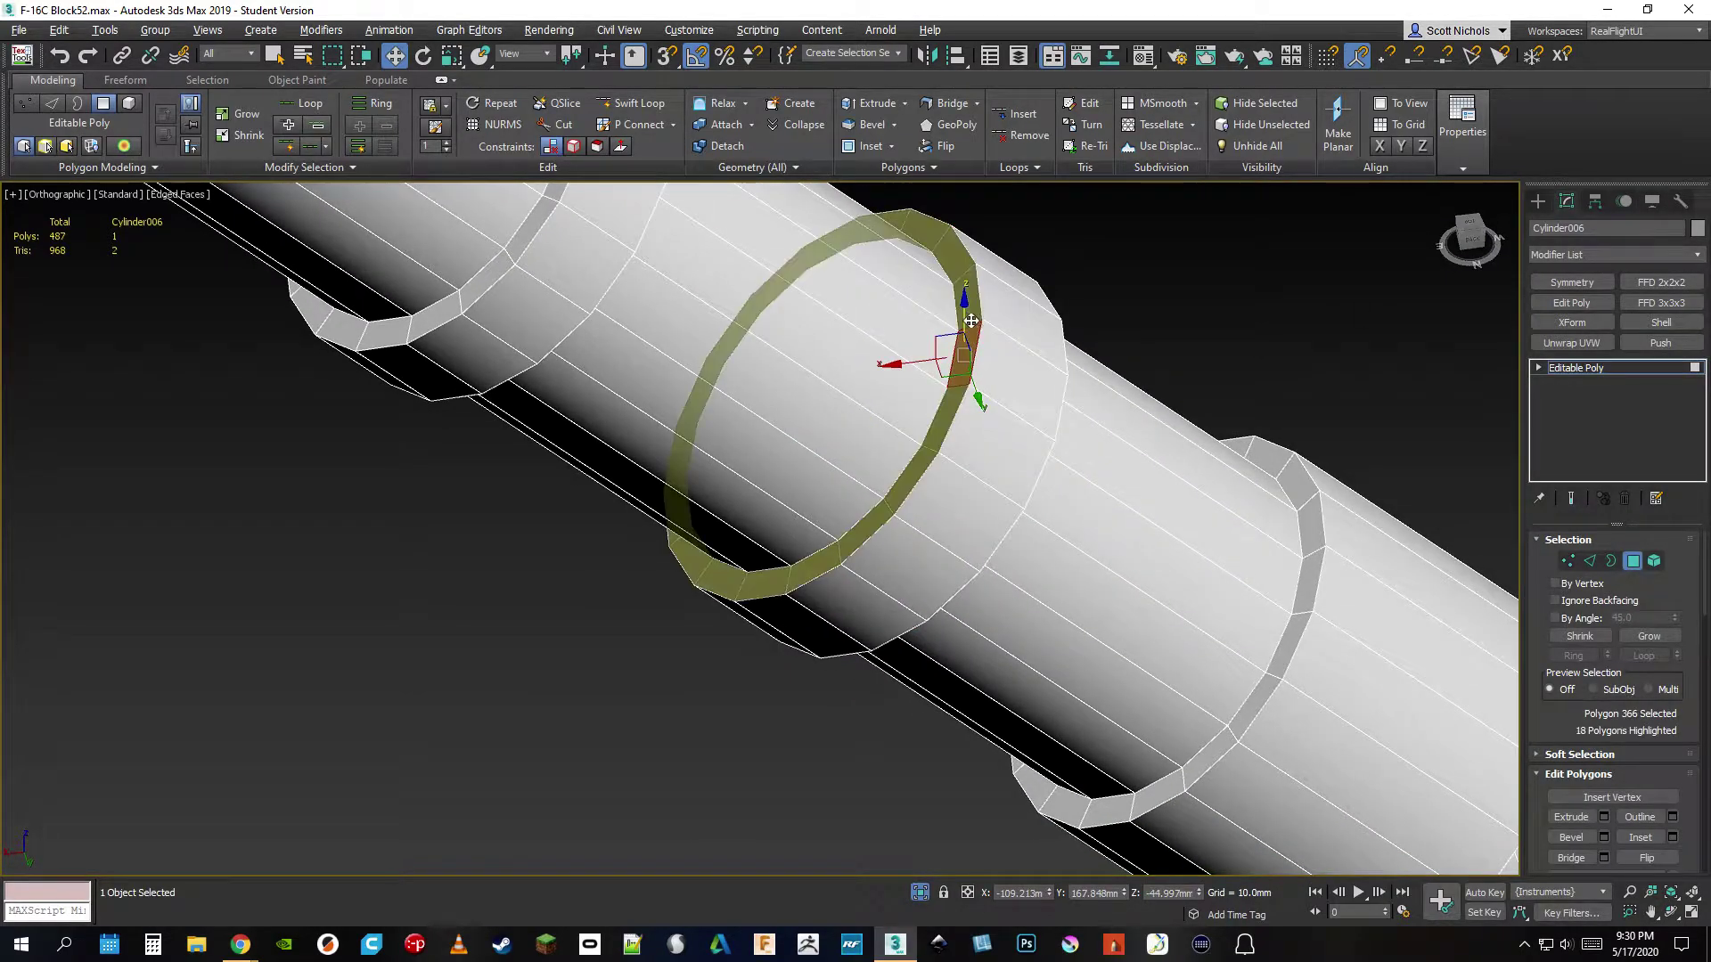
{"action": "left_click", "coordinate": [1308, 584], "text": "ctrl"}
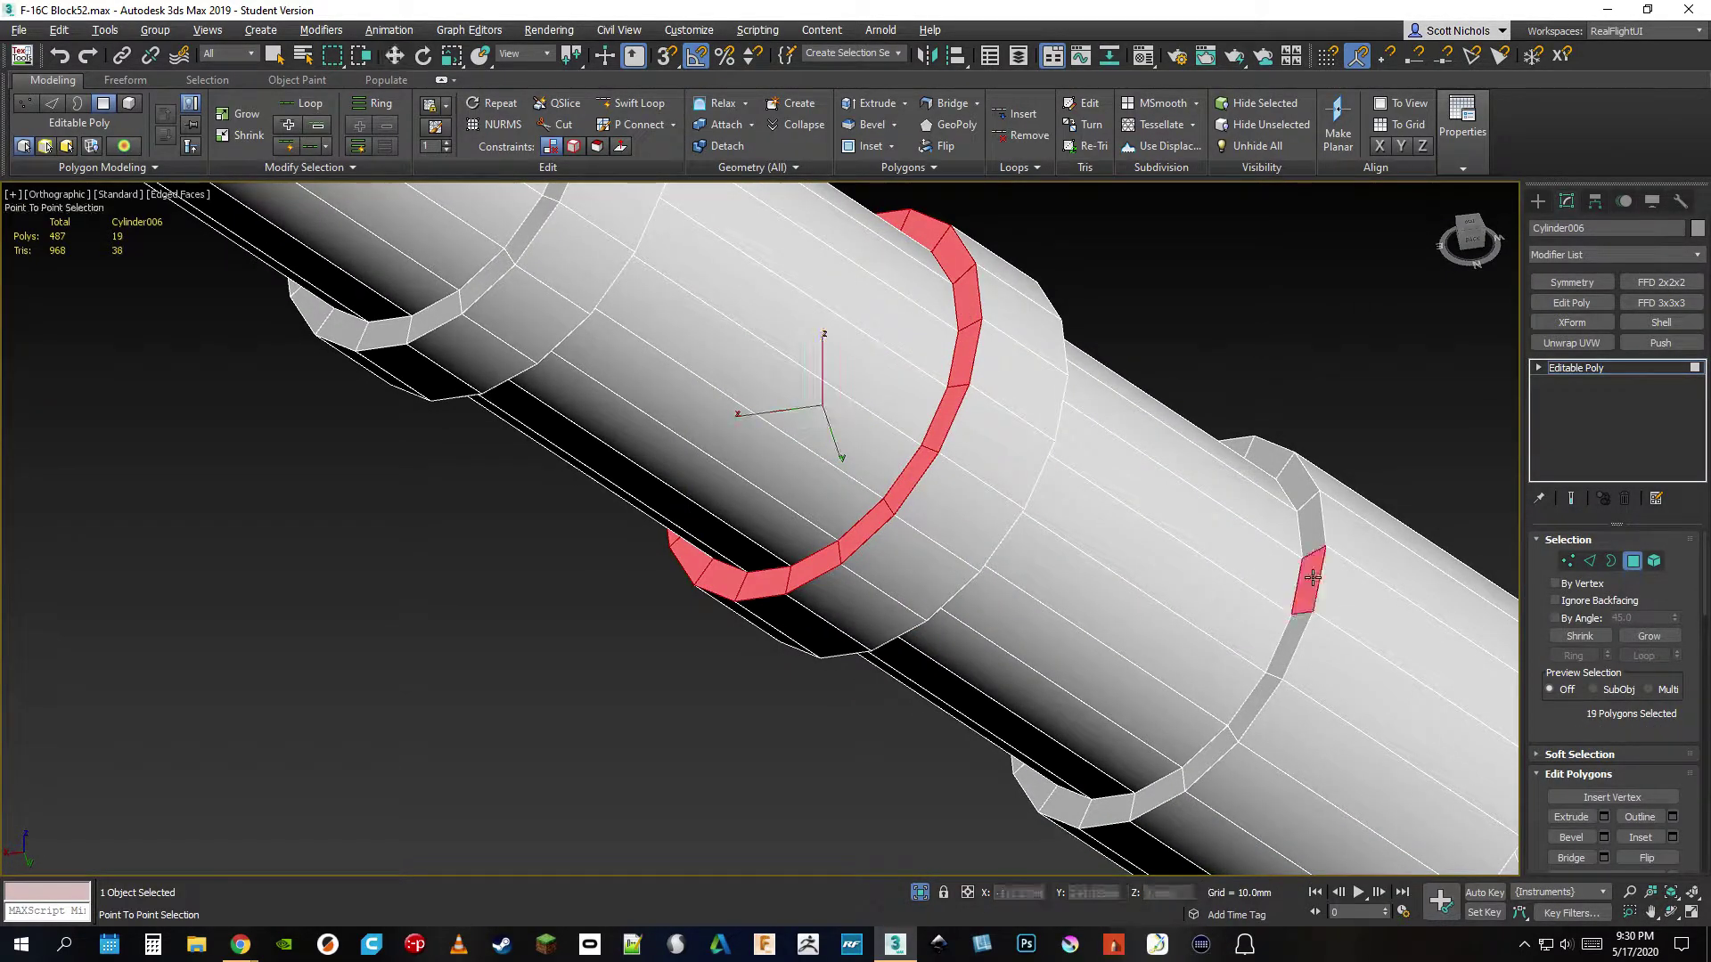
{"action": "left_click", "coordinate": [1310, 540], "text": "ctrl+shift"}
{"action": "key", "text": "w"}
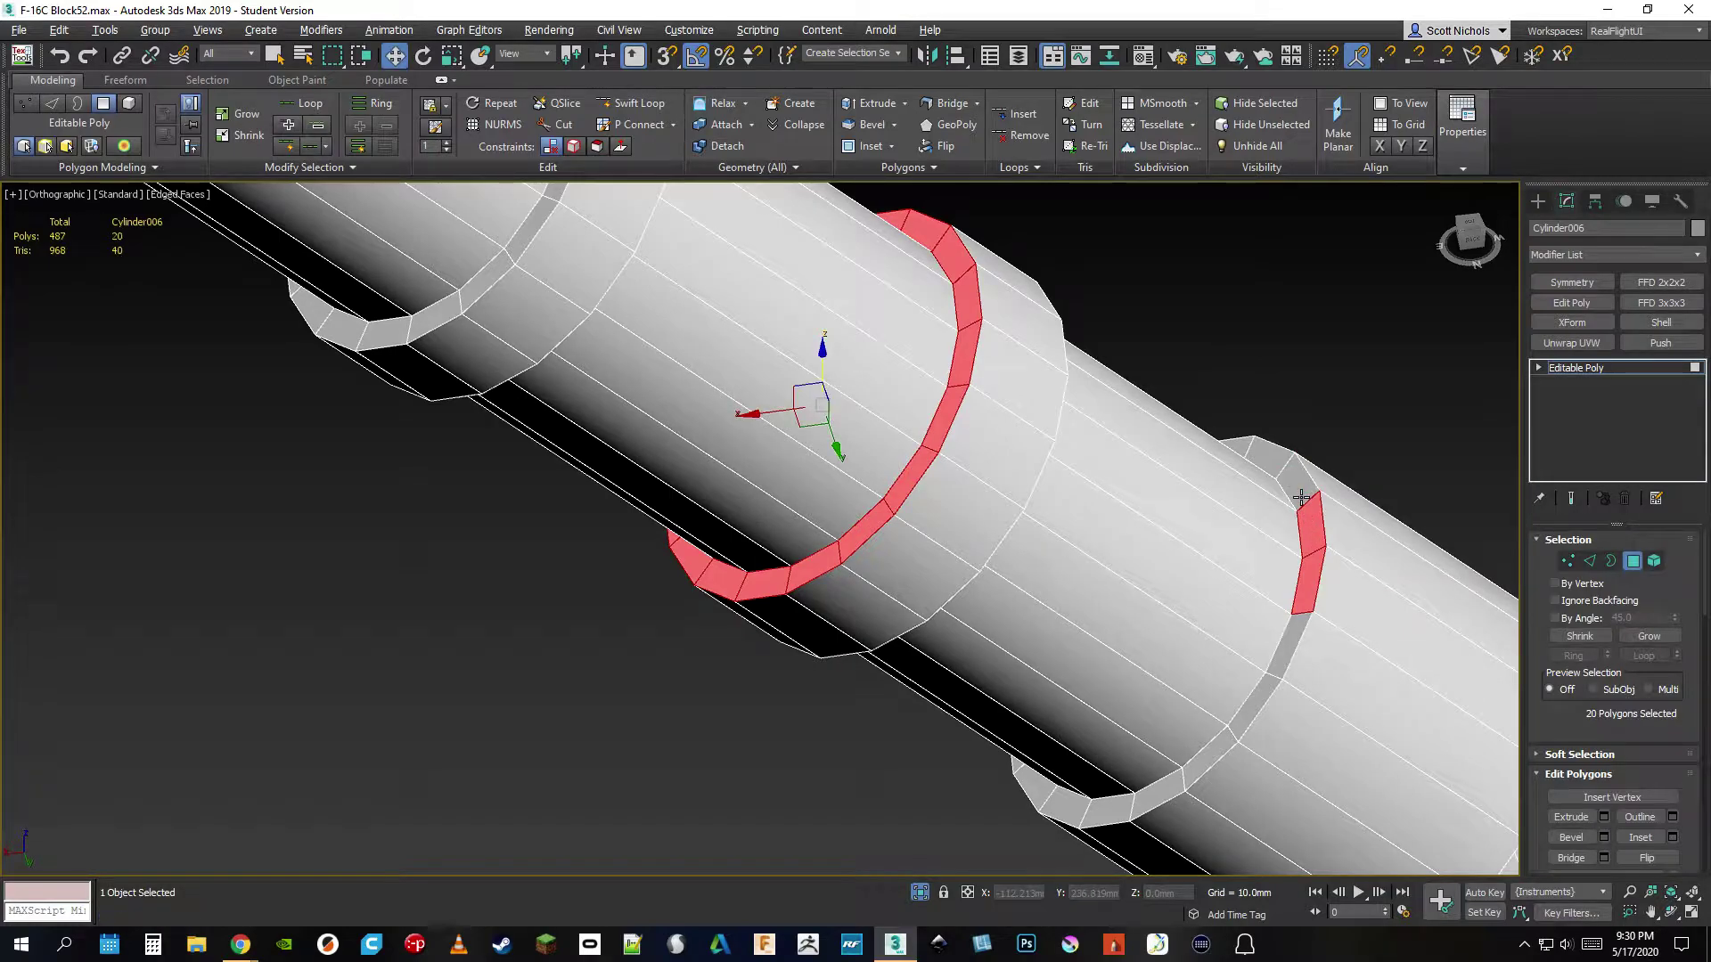
{"action": "left_click", "coordinate": [1299, 488], "text": "shift"}
- Add the head-facing ring of side faces on the second collar from the slotted head to the selection
{"action": "scroll", "coordinate": [1123, 479], "scroll_direction": "down", "scroll_amount": 5}
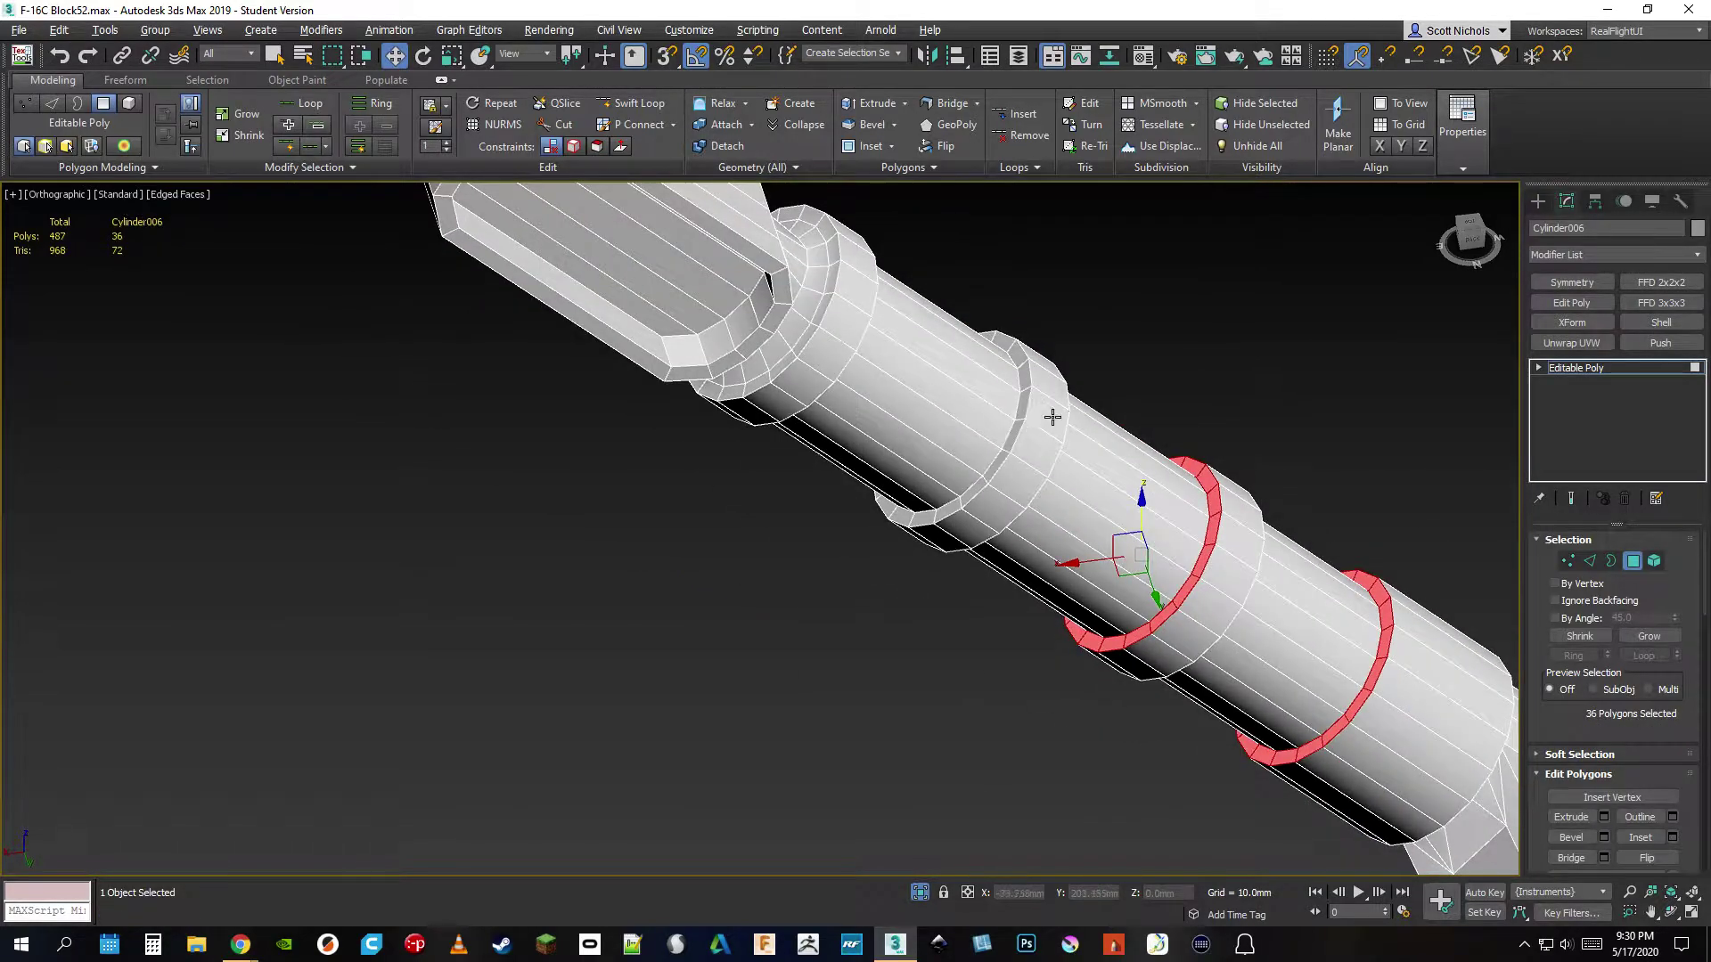
{"action": "scroll", "coordinate": [1054, 412], "scroll_direction": "up", "scroll_amount": 3}
{"action": "left_click", "coordinate": [1008, 406], "text": "ctrl"}
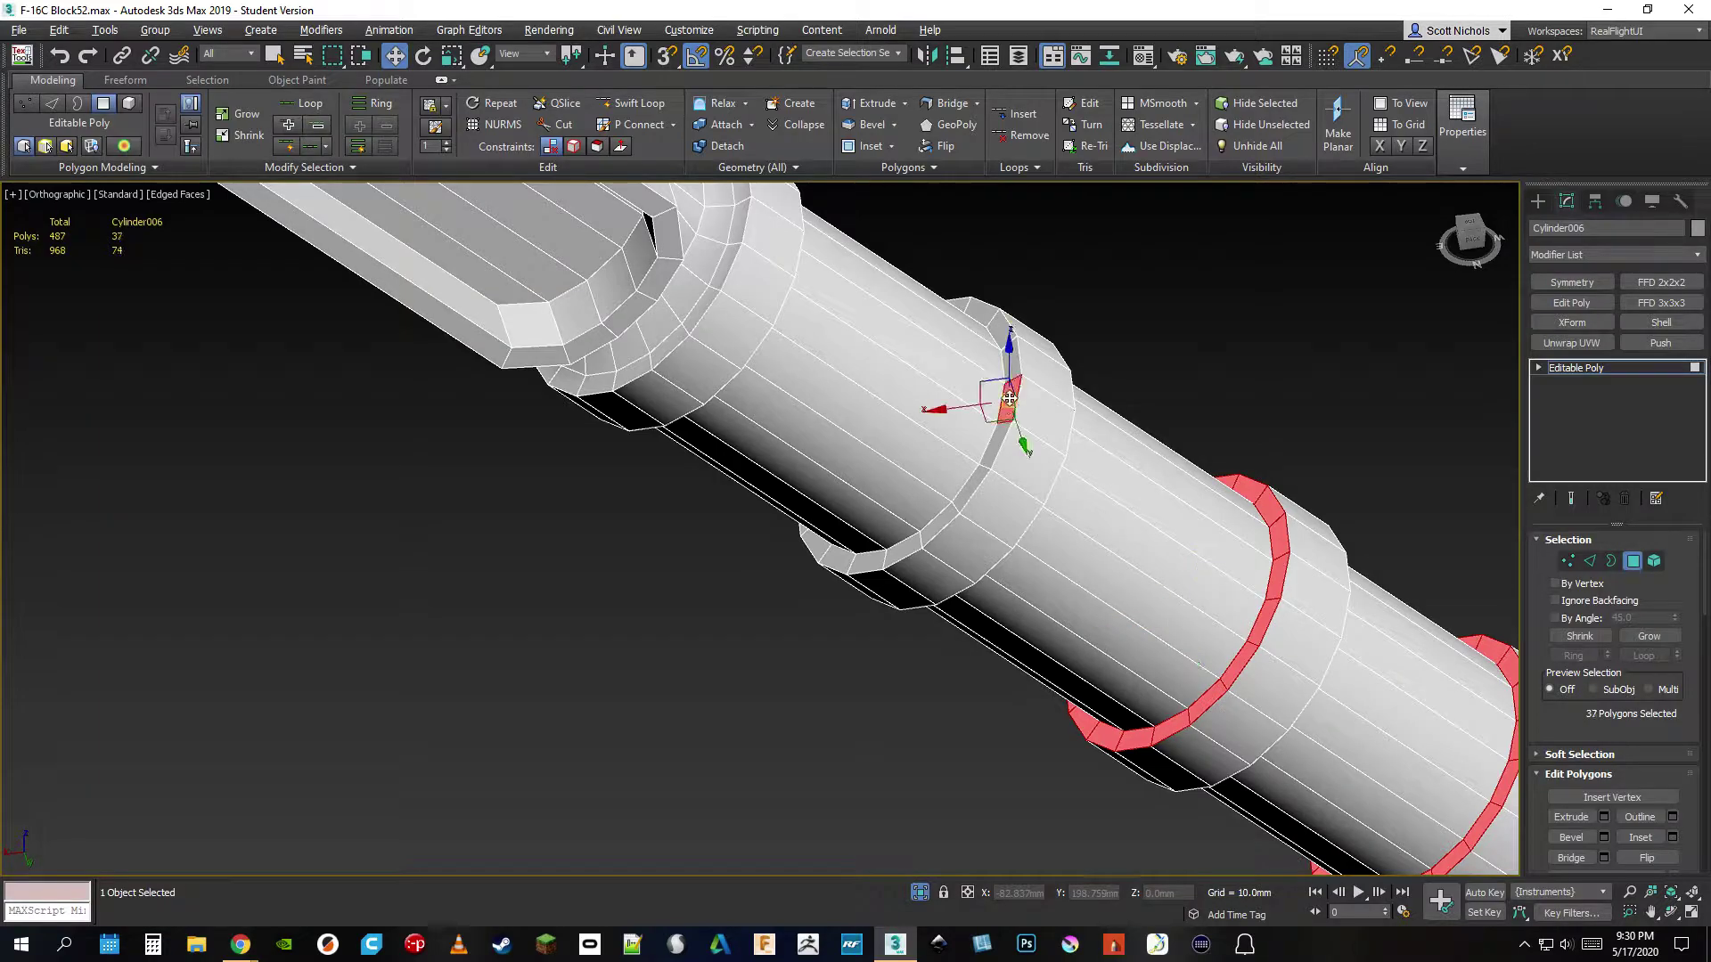
{"action": "left_click", "coordinate": [1010, 364], "text": "shift"}
- Add the lug-facing rings of side faces on the two collars nearest the slotted head to the selection
{"action": "middle_click_drag", "start_coordinate": [921, 374], "coordinate": [1026, 565]}
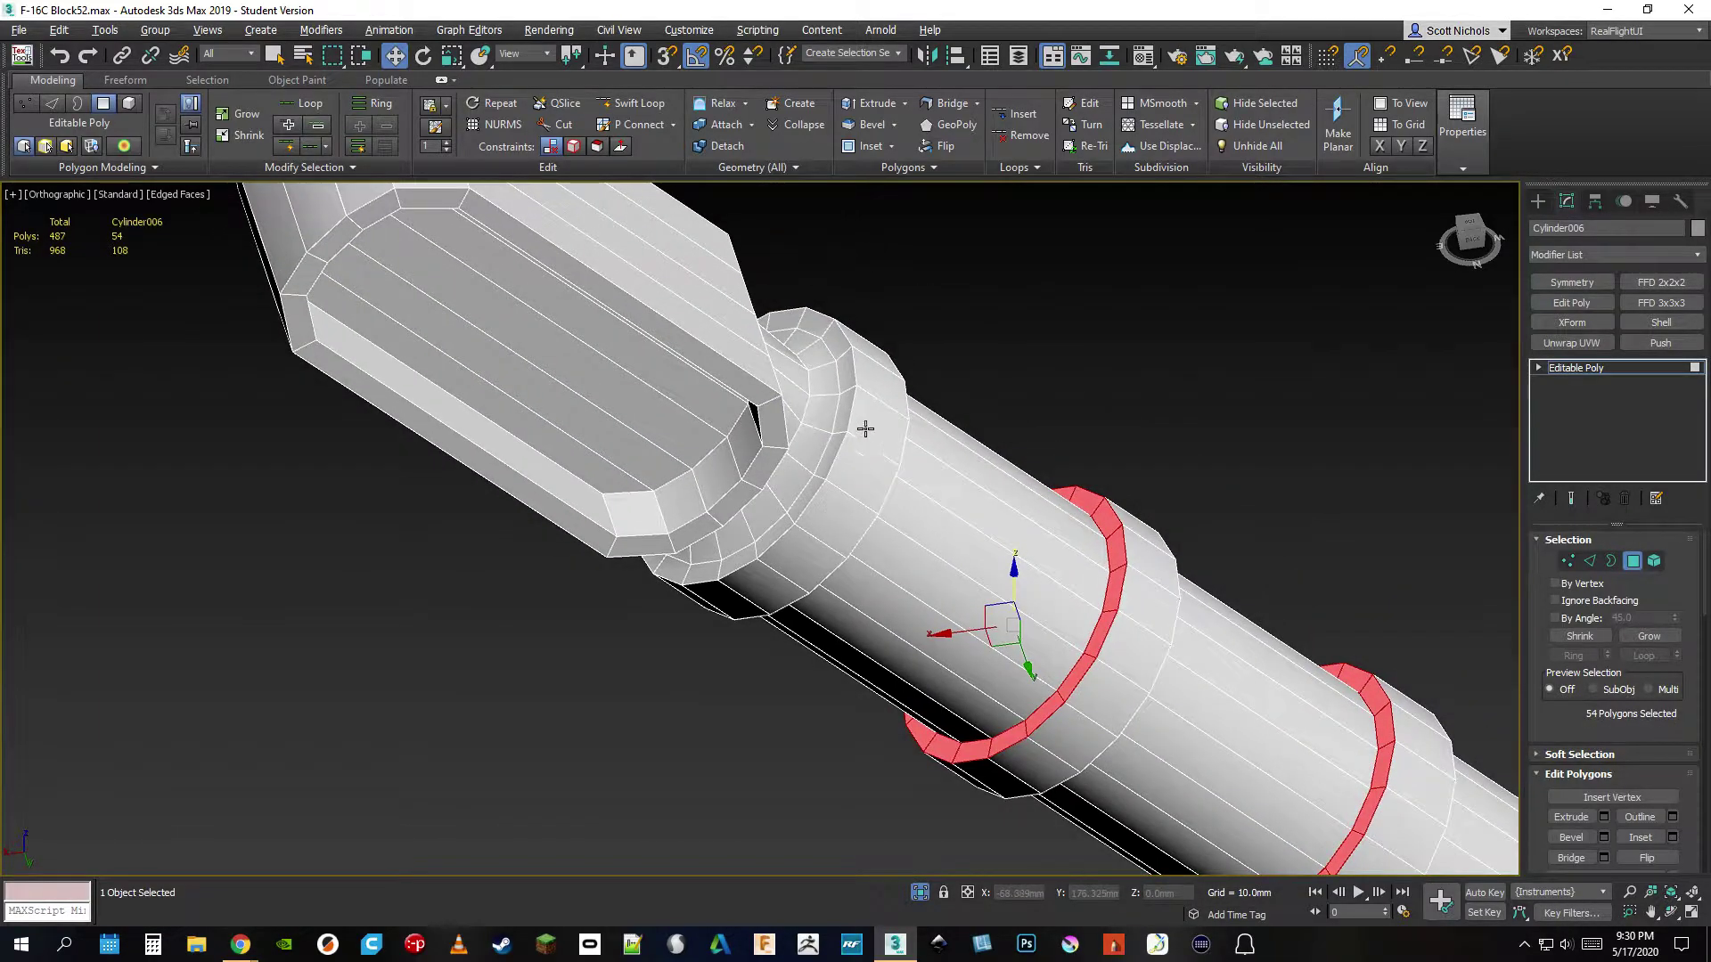
{"action": "left_click_drag", "start_coordinate": [1470, 223], "coordinate": [1419, 167]}
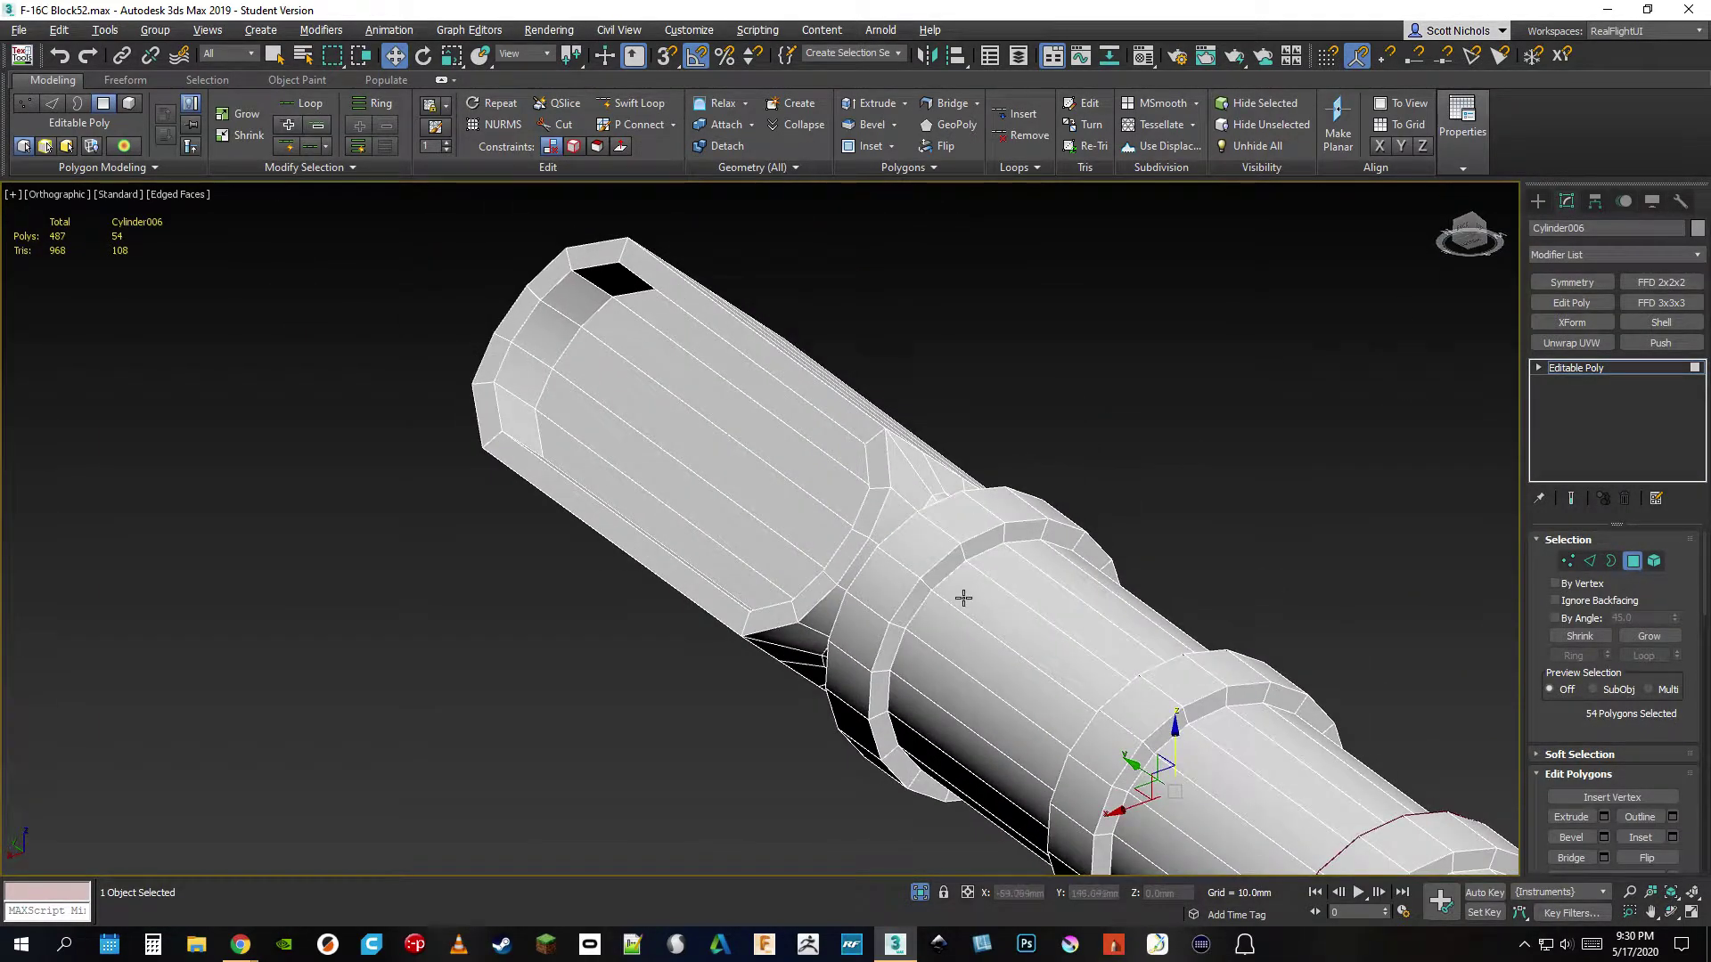
{"action": "left_click", "coordinate": [941, 571], "text": "ctrl"}
{"action": "left_click", "coordinate": [941, 570], "text": "shift"}
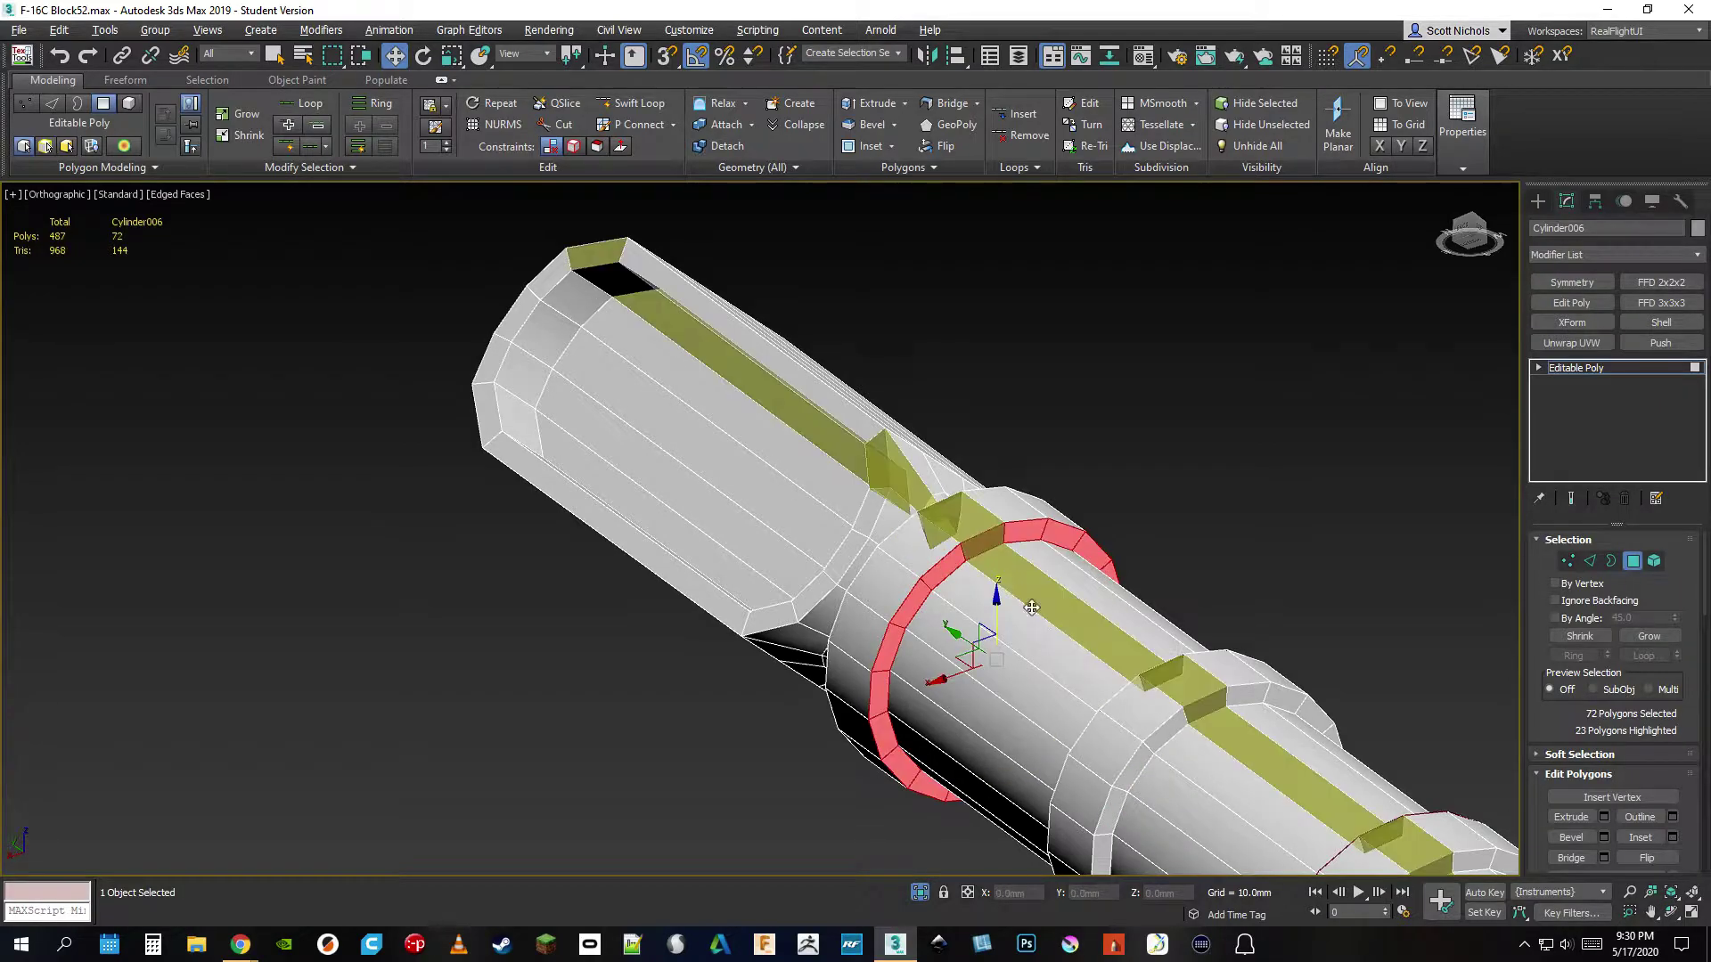
{"action": "middle_click_drag", "start_coordinate": [1150, 690], "coordinate": [879, 452]}
{"action": "left_click", "coordinate": [884, 533], "text": "ctrl"}
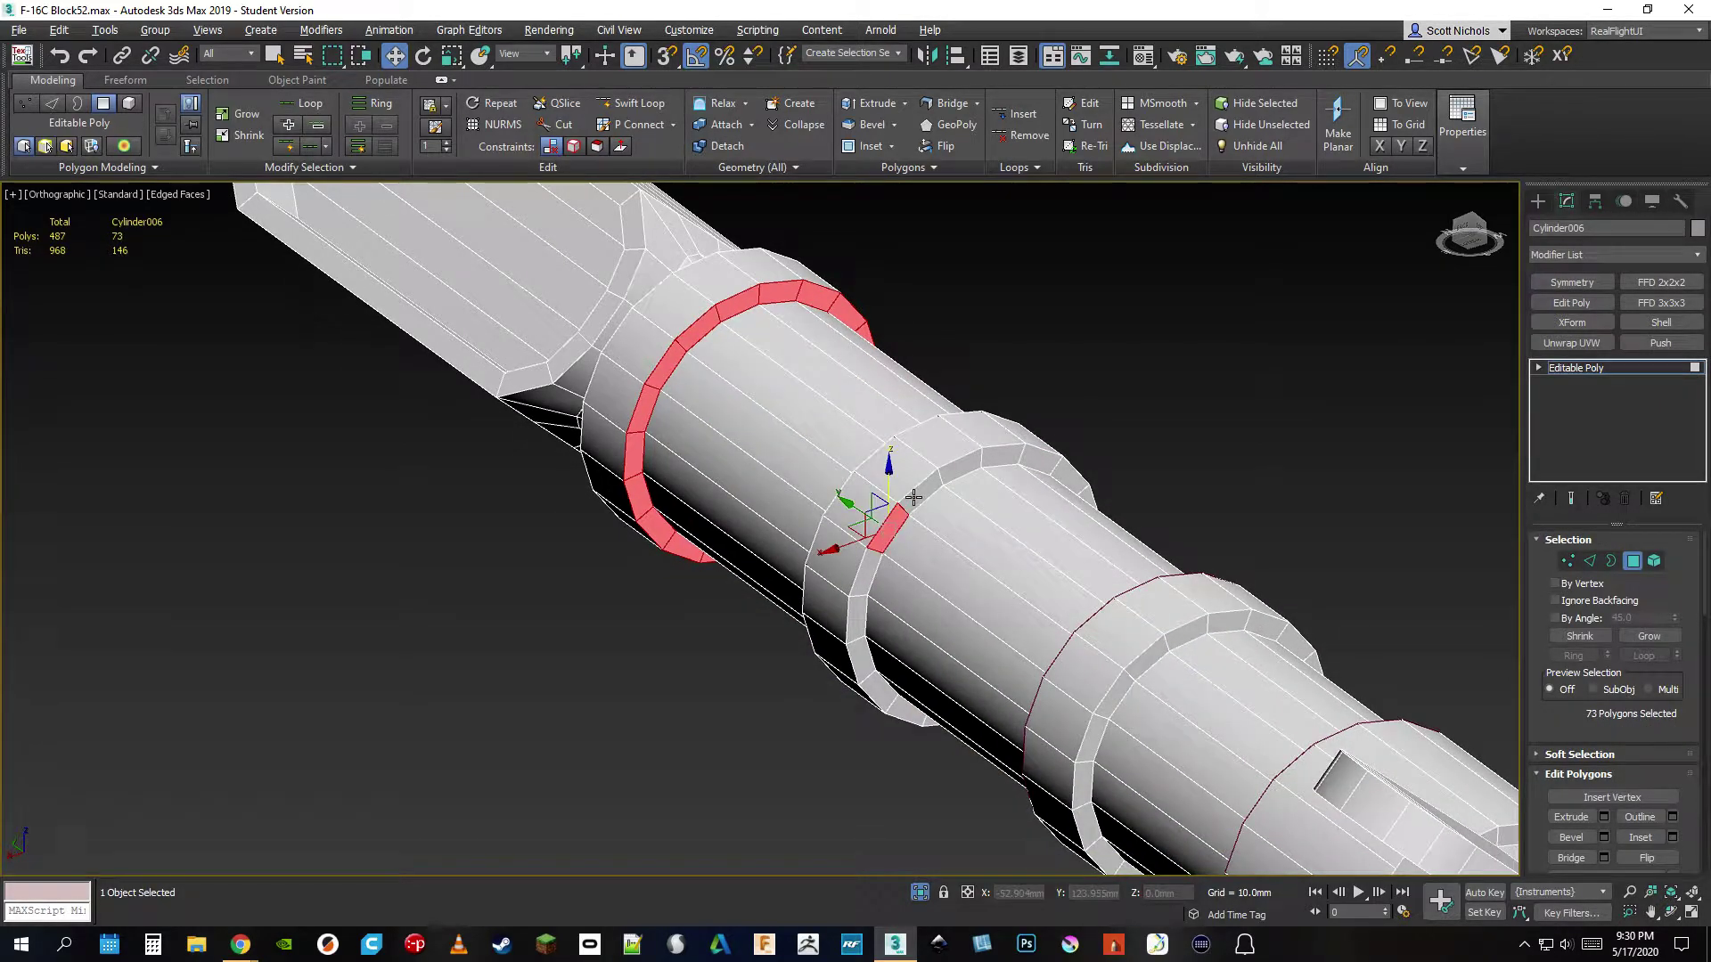
{"action": "left_click", "coordinate": [884, 533], "text": "shift"}
- Add the lug-facing ring of side faces on the third collar from the slotted head to the selection
{"action": "middle_click_drag", "start_coordinate": [1147, 668], "coordinate": [927, 654]}
{"action": "scroll", "coordinate": [1068, 546], "scroll_direction": "up", "scroll_amount": 4}
{"action": "left_click", "coordinate": [1055, 505], "text": "ctrl"}
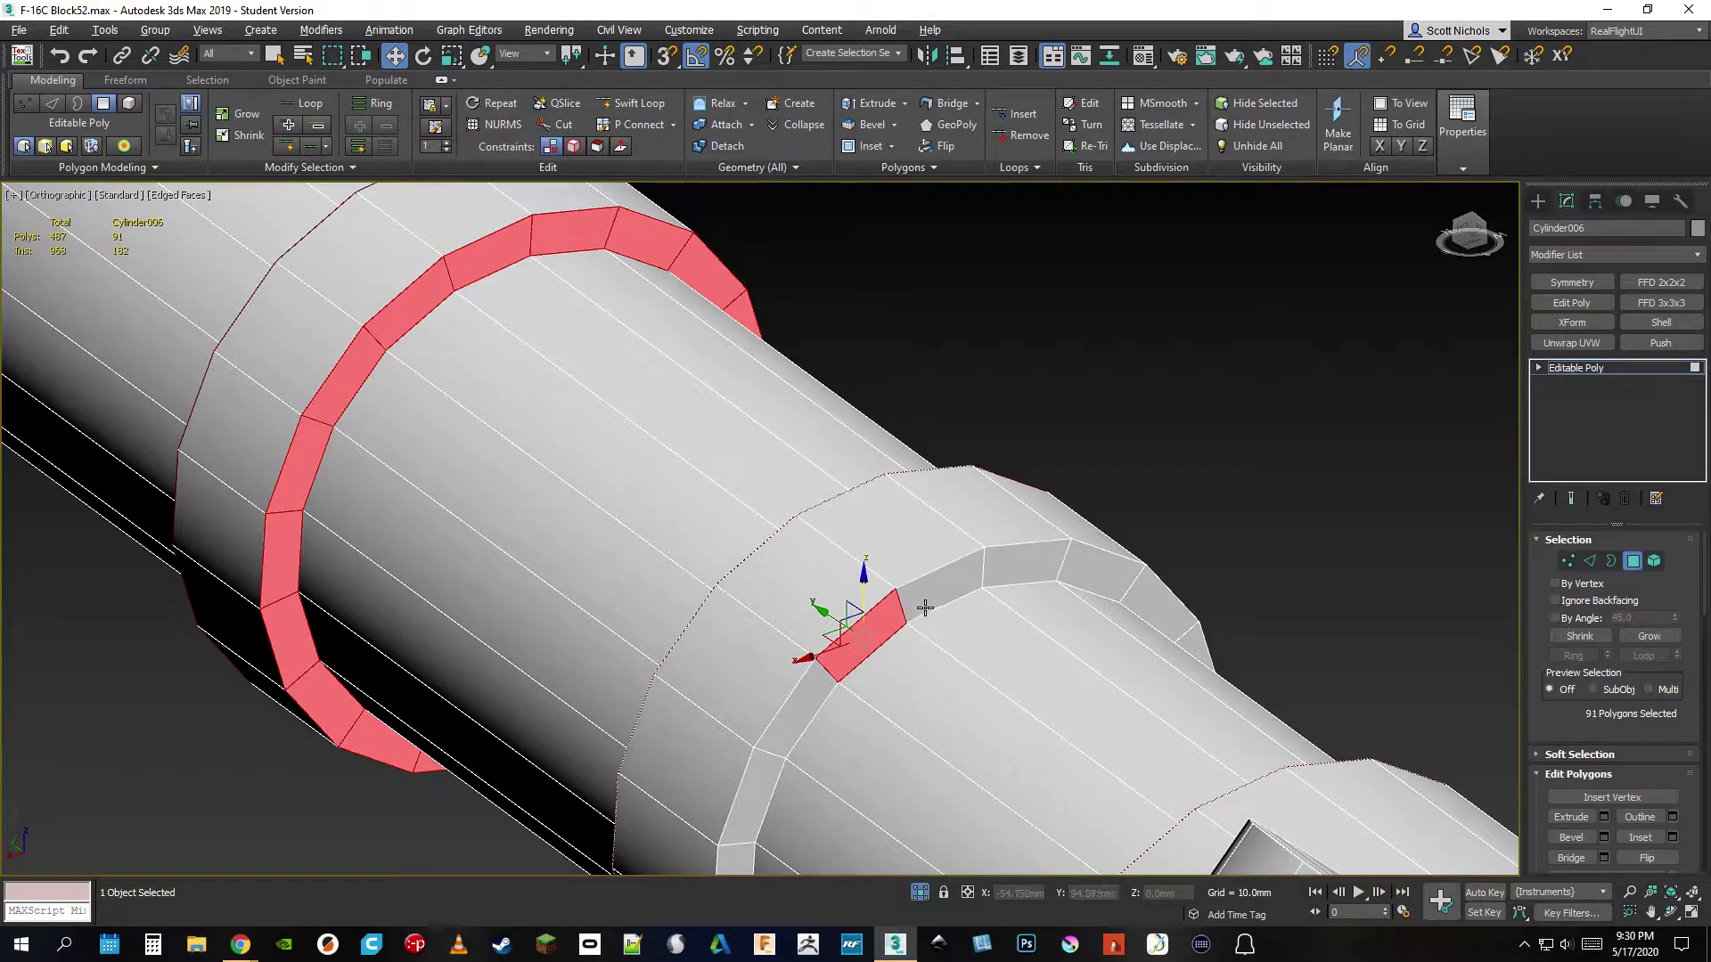
{"action": "key", "text": "shift"}
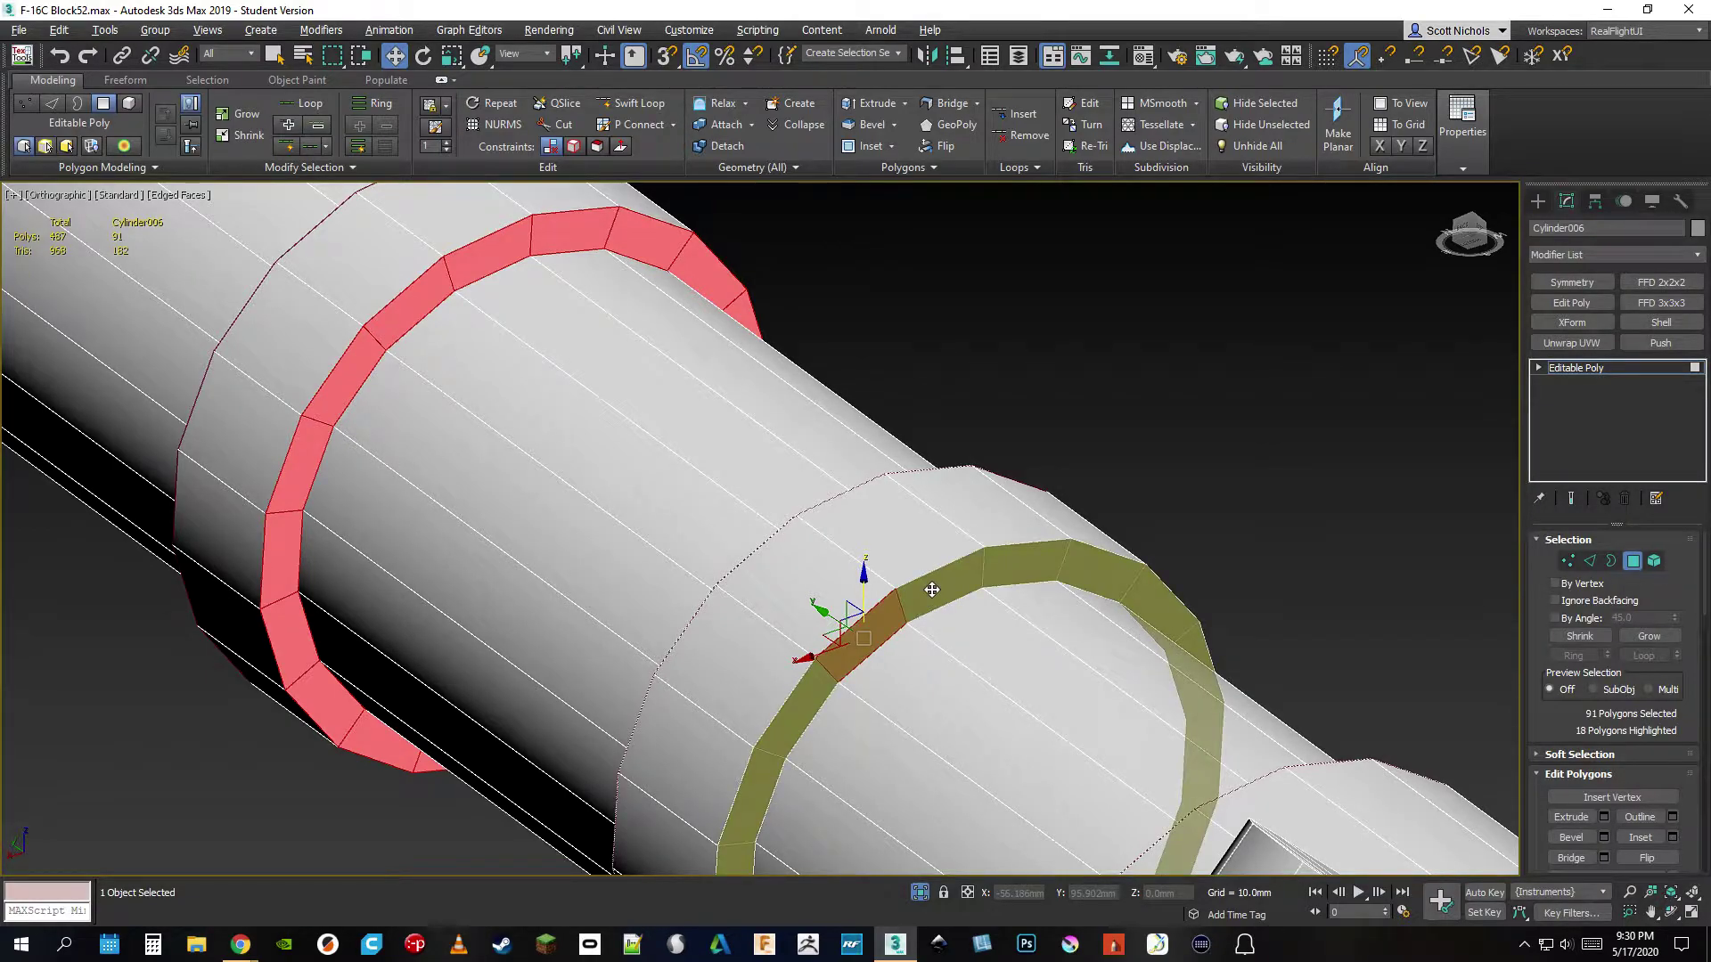
{"action": "left_click", "coordinate": [931, 590], "text": "shift"}
- Add the wide collar's ring of side faces beside the lugs to the selection and delete all selected collar side faces
{"action": "scroll", "coordinate": [959, 615], "scroll_direction": "down", "scroll_amount": 5}
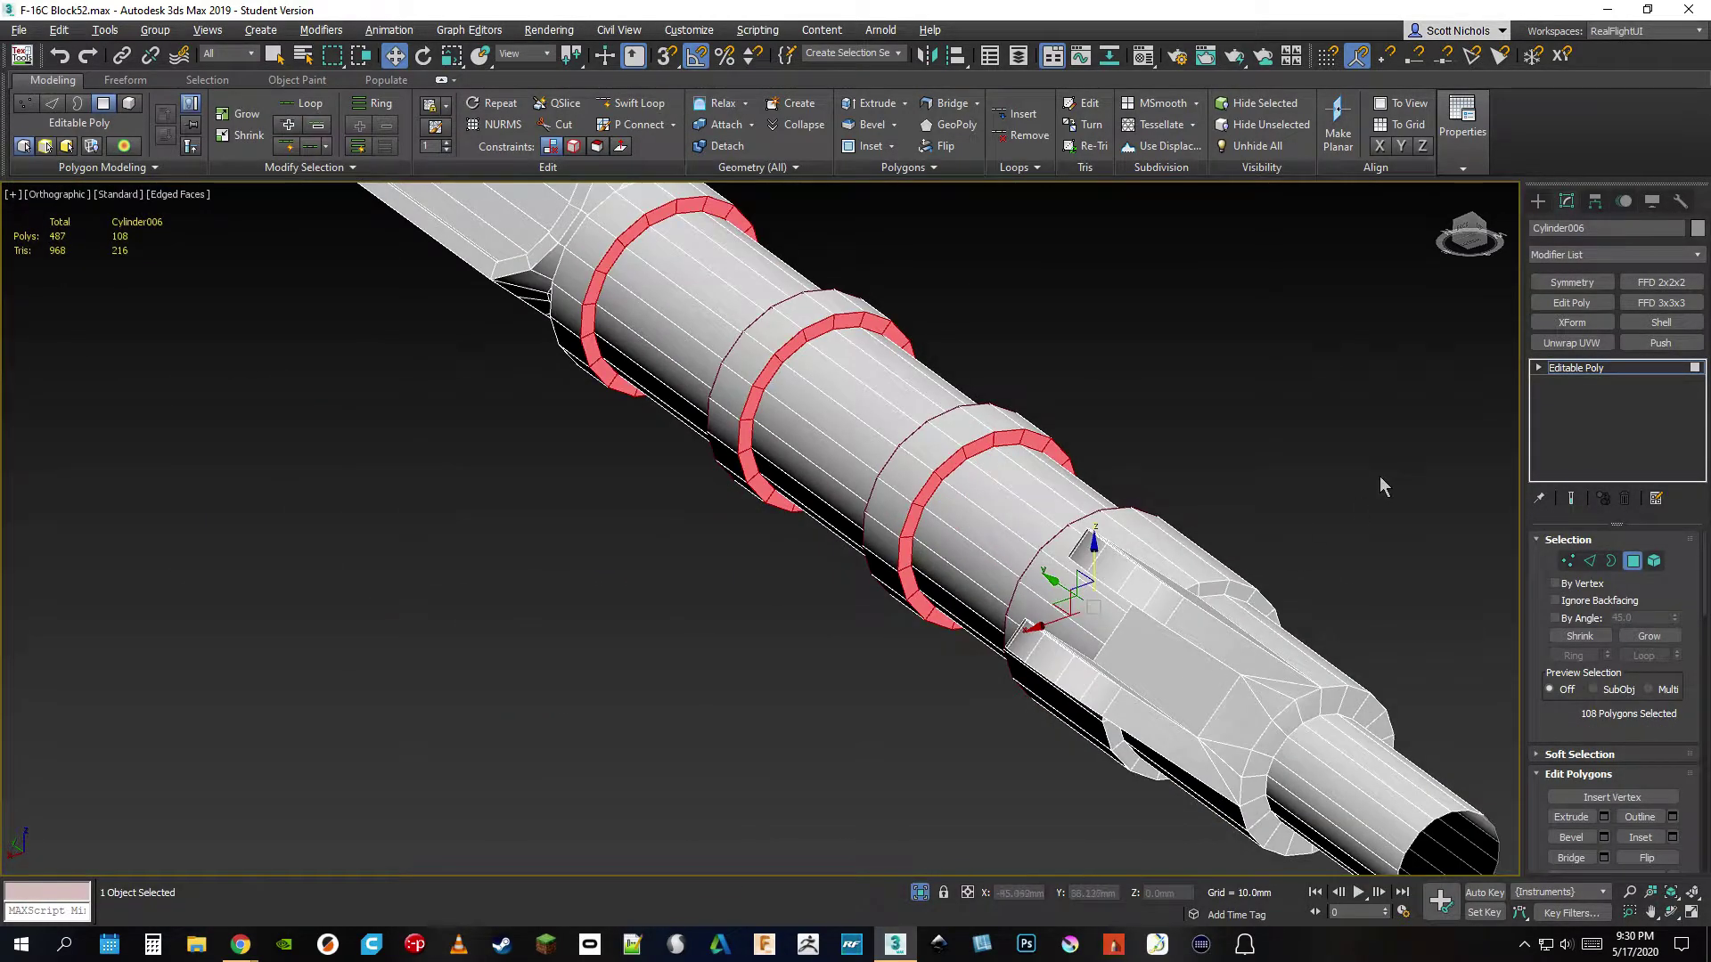
{"action": "left_click_drag", "start_coordinate": [1468, 247], "coordinate": [1437, 279]}
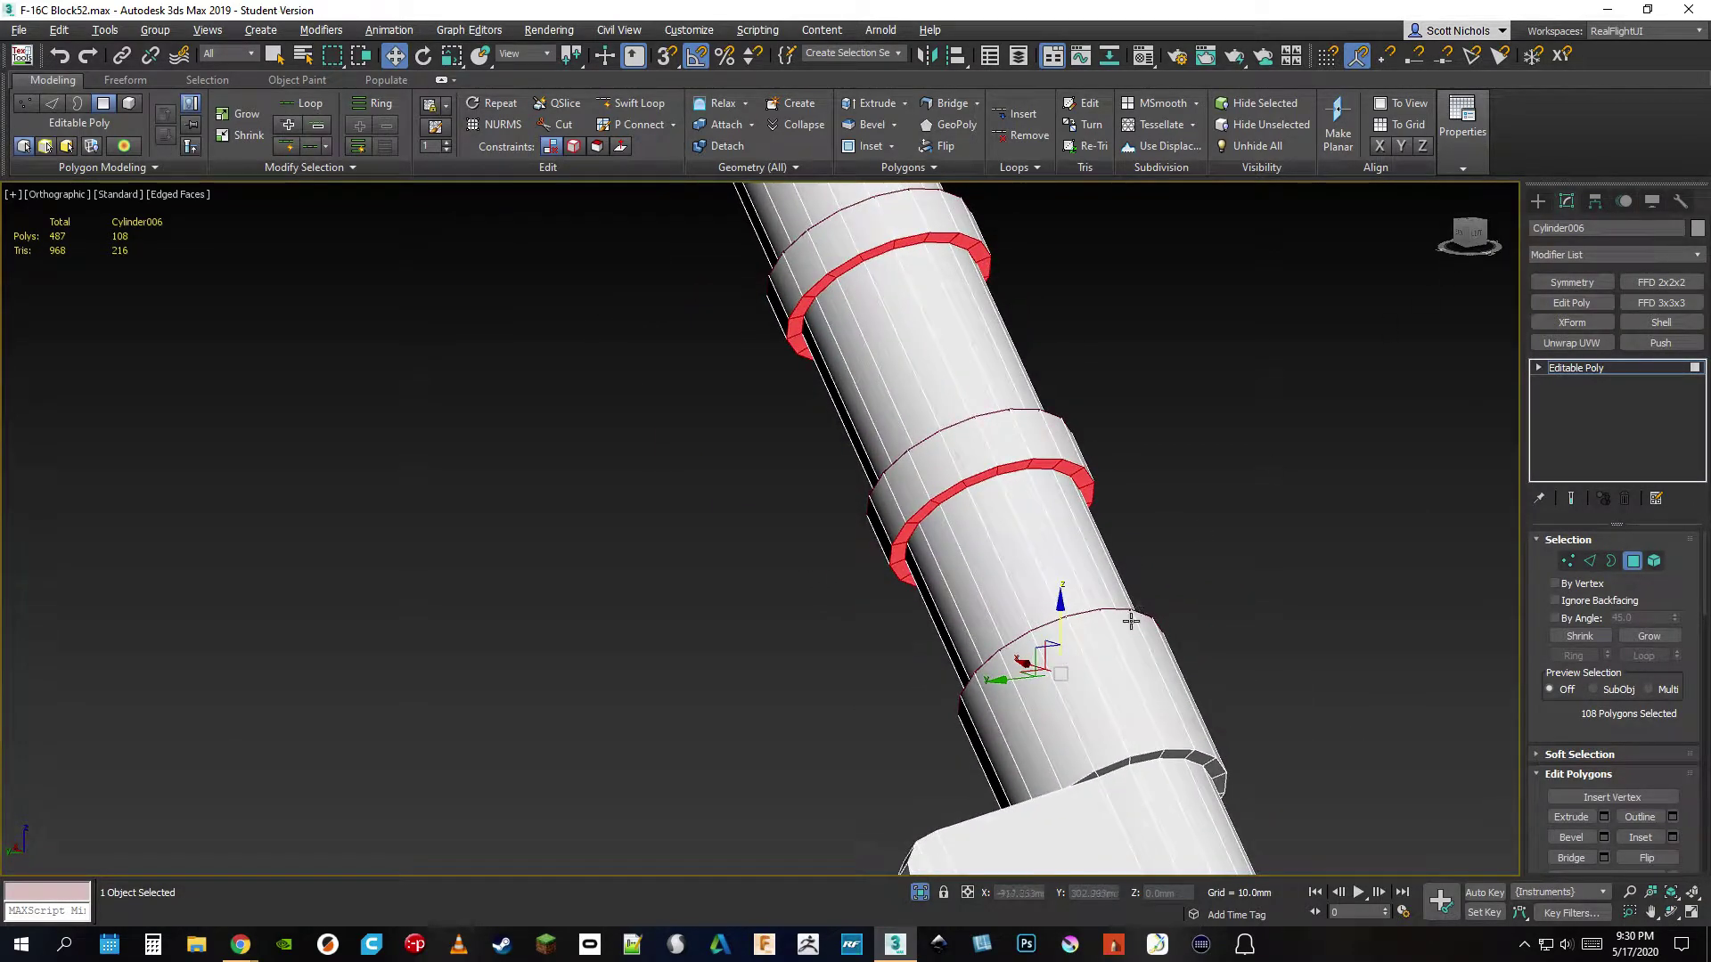
{"action": "scroll", "coordinate": [1144, 704], "scroll_direction": "up", "scroll_amount": 3}
{"action": "left_click", "coordinate": [1142, 777], "text": "ctrl"}
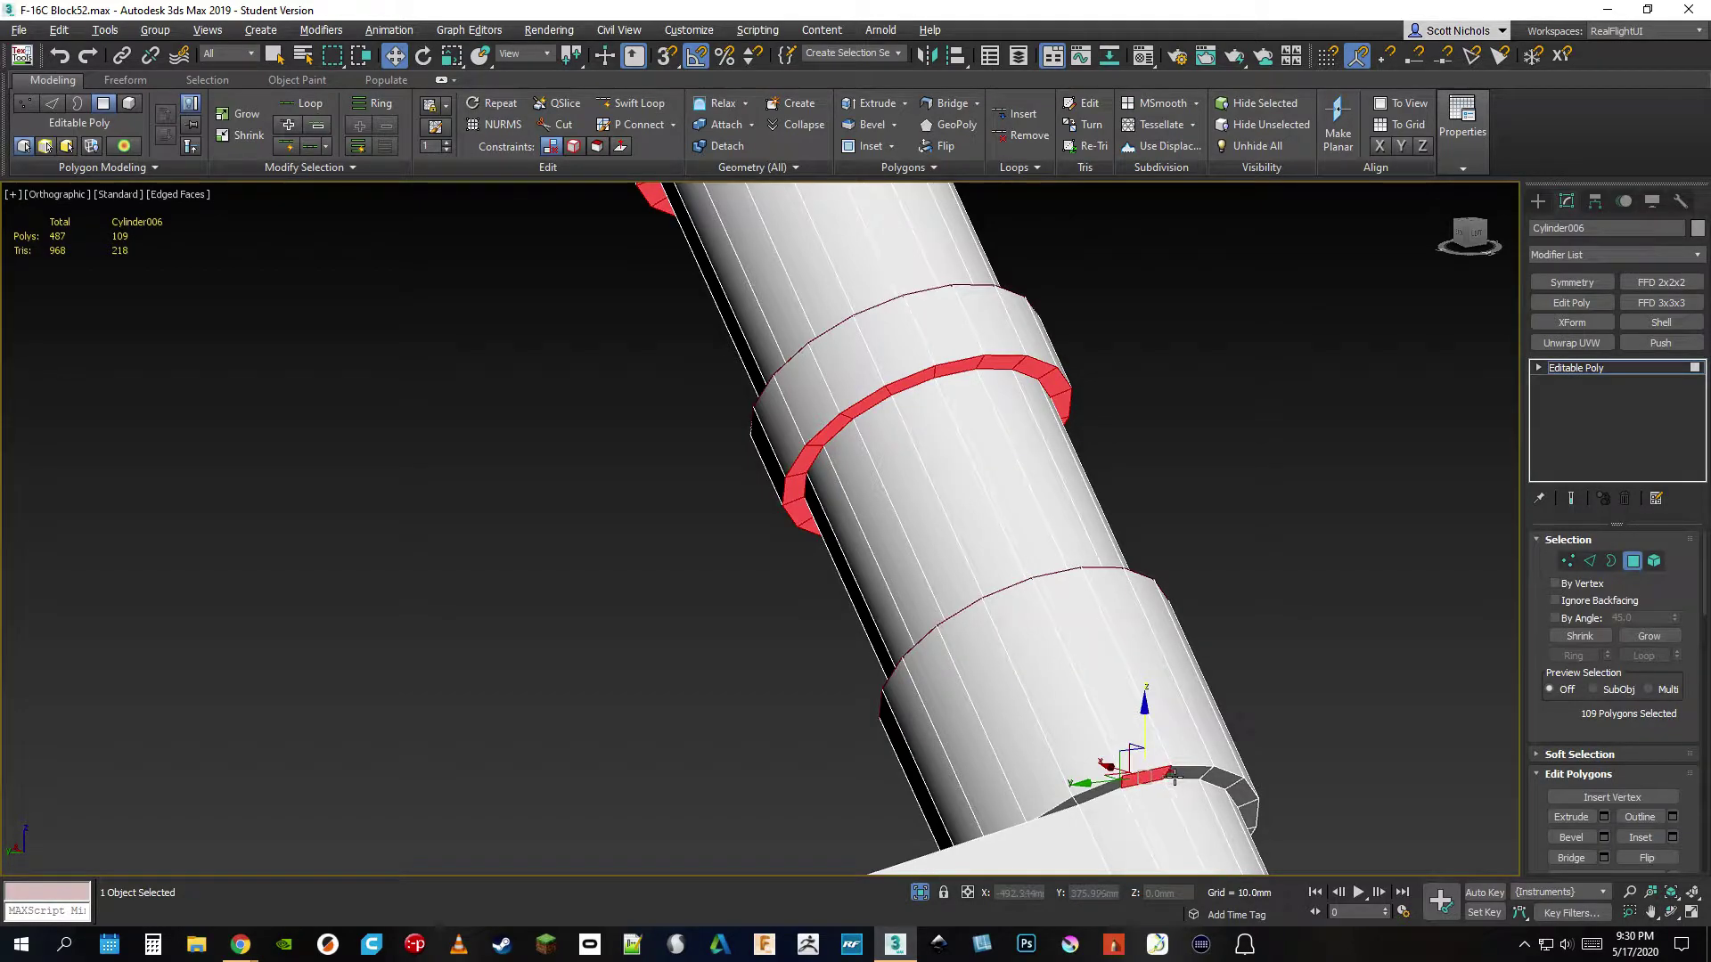
{"action": "left_click", "coordinate": [1182, 775], "text": "shift"}
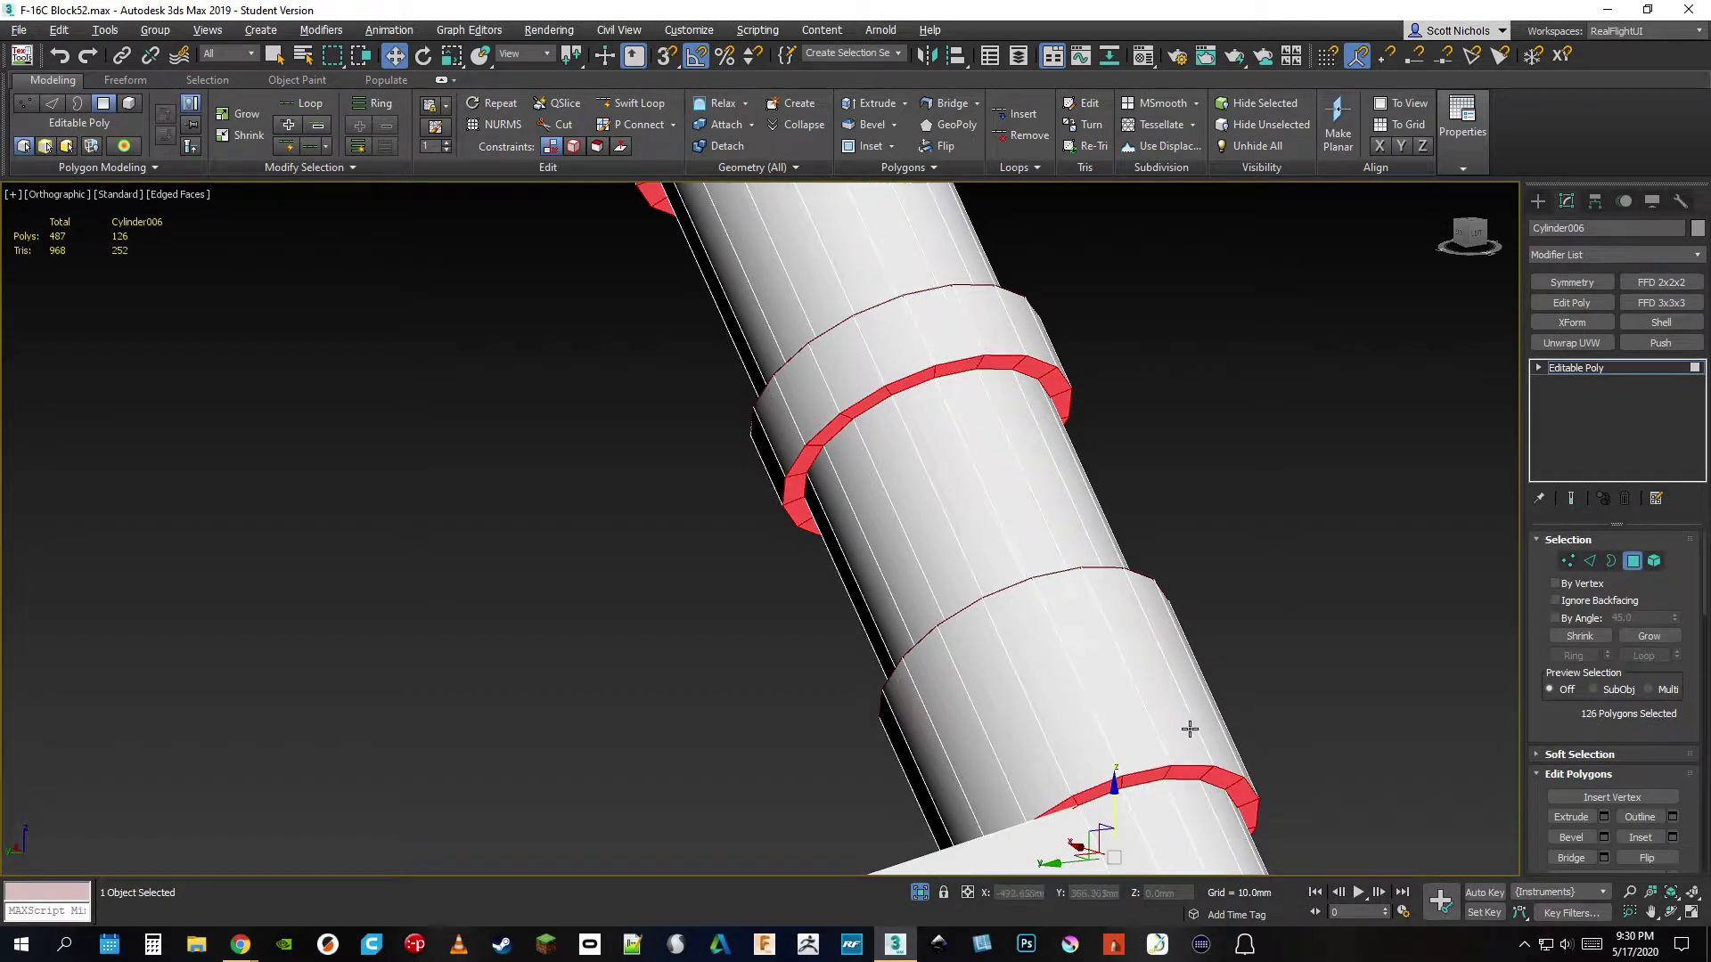
{"action": "left_click", "coordinate": [1470, 233]}
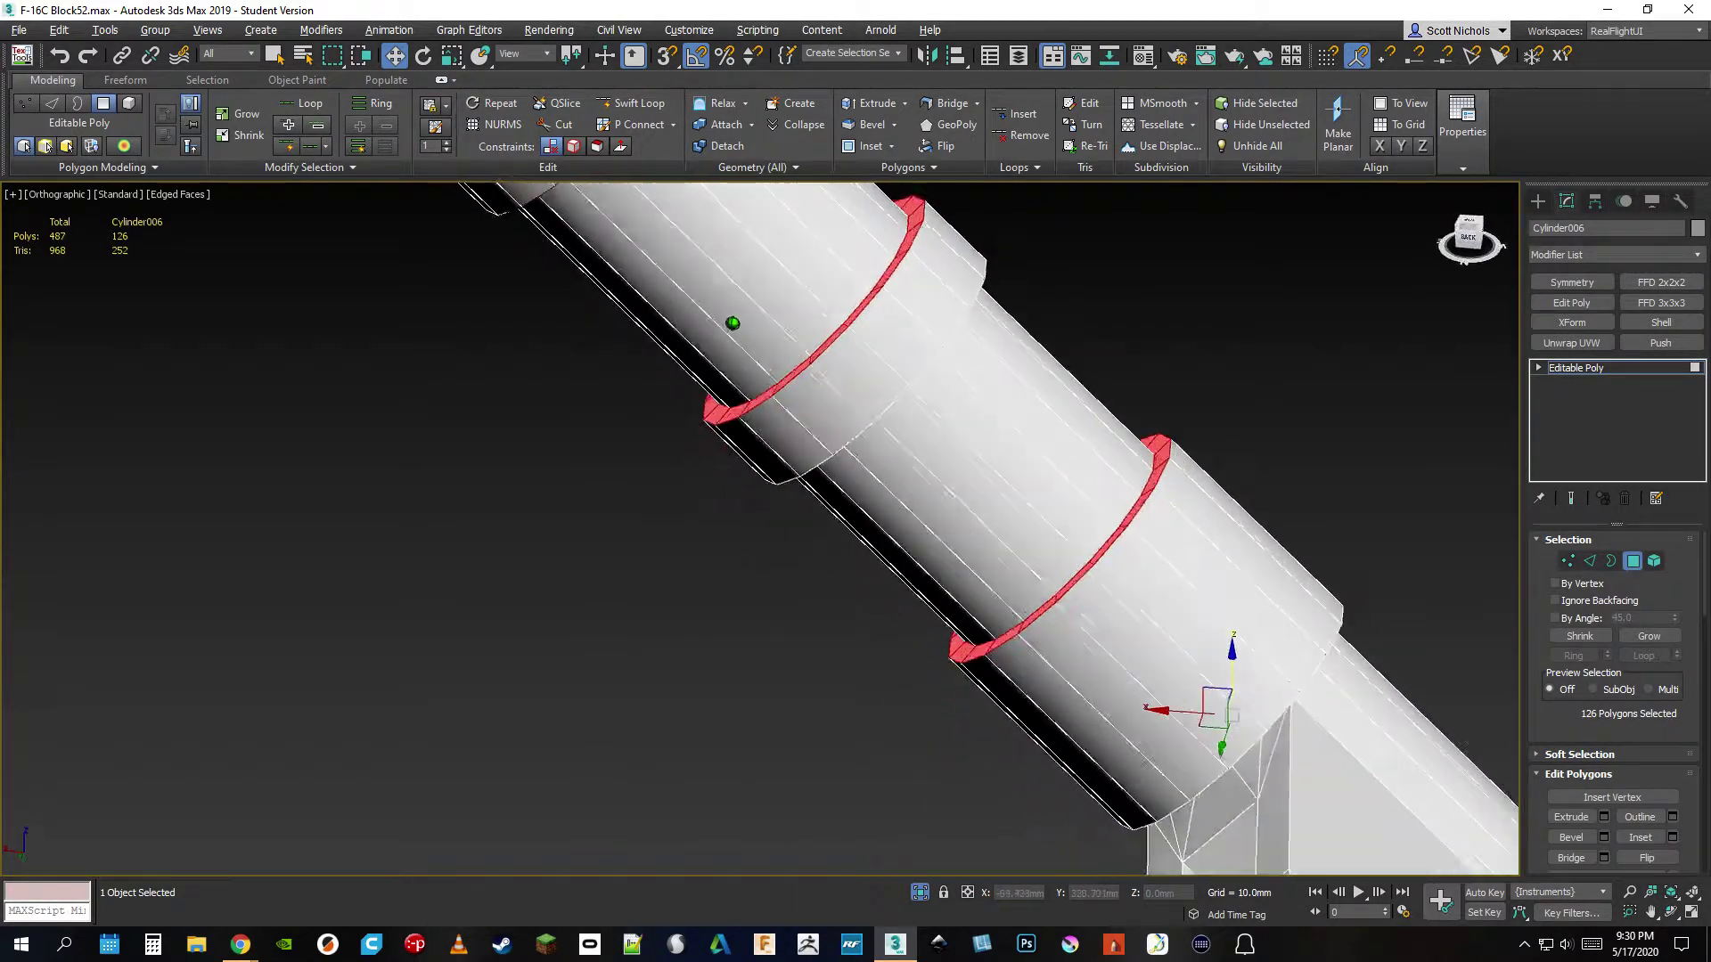
{"action": "scroll", "coordinate": [986, 458], "scroll_direction": "down", "scroll_amount": 5}
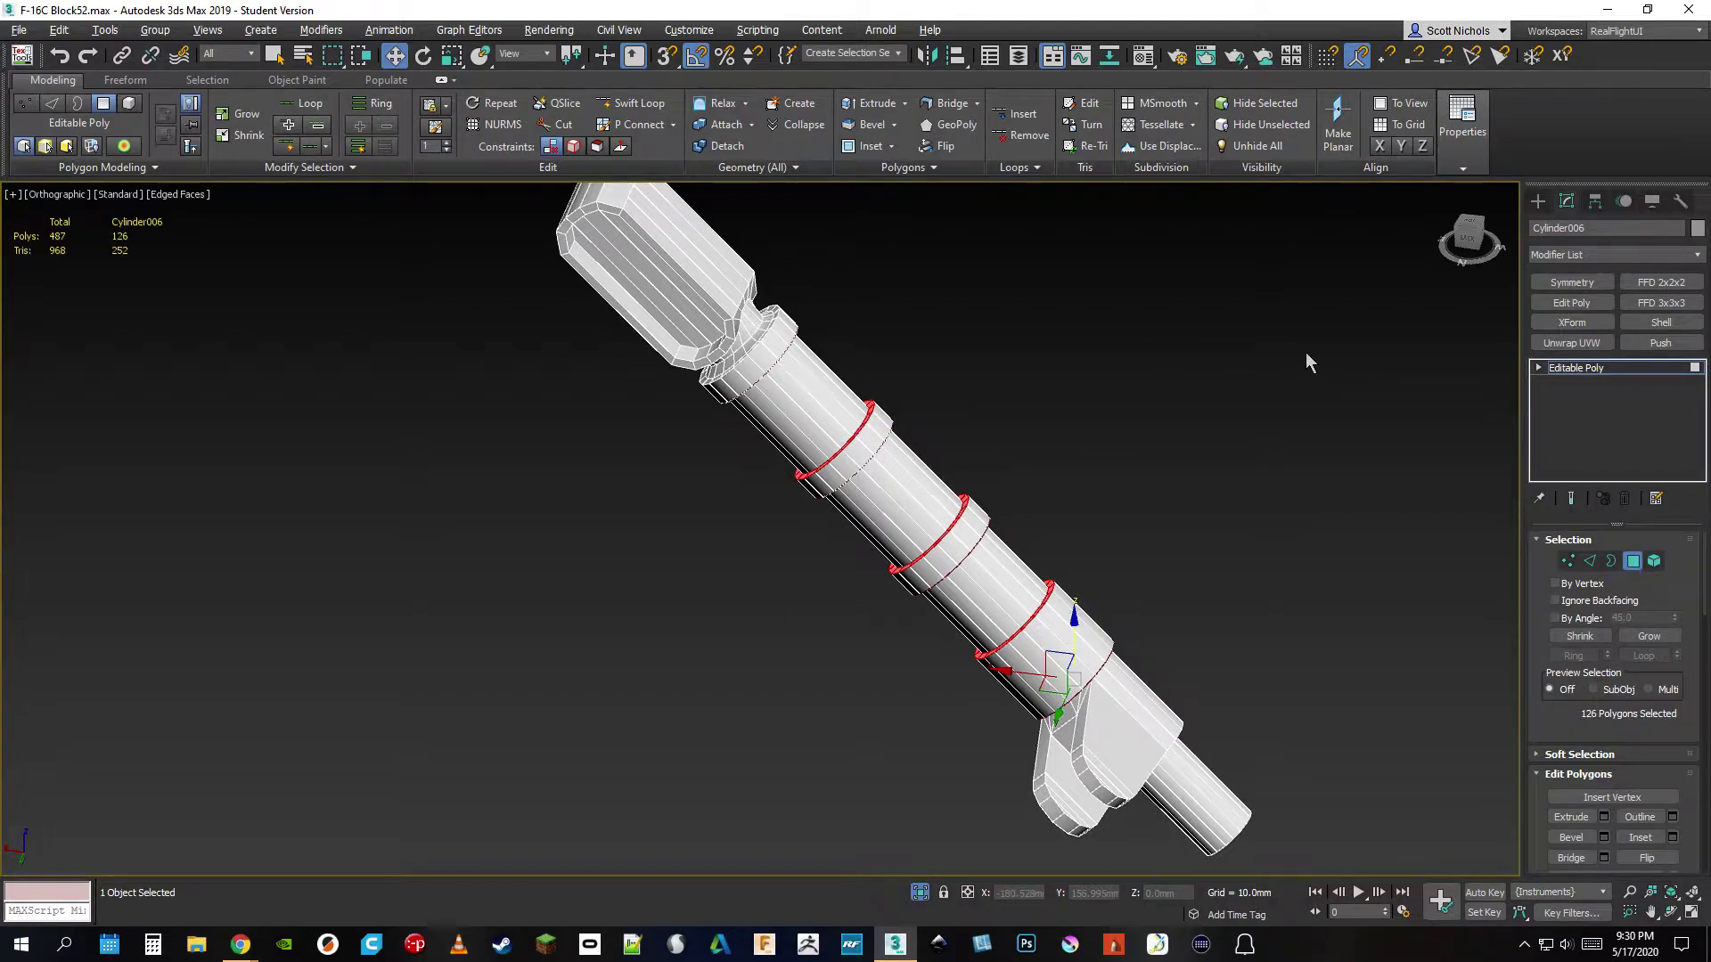
{"action": "key", "text": "Delete"}
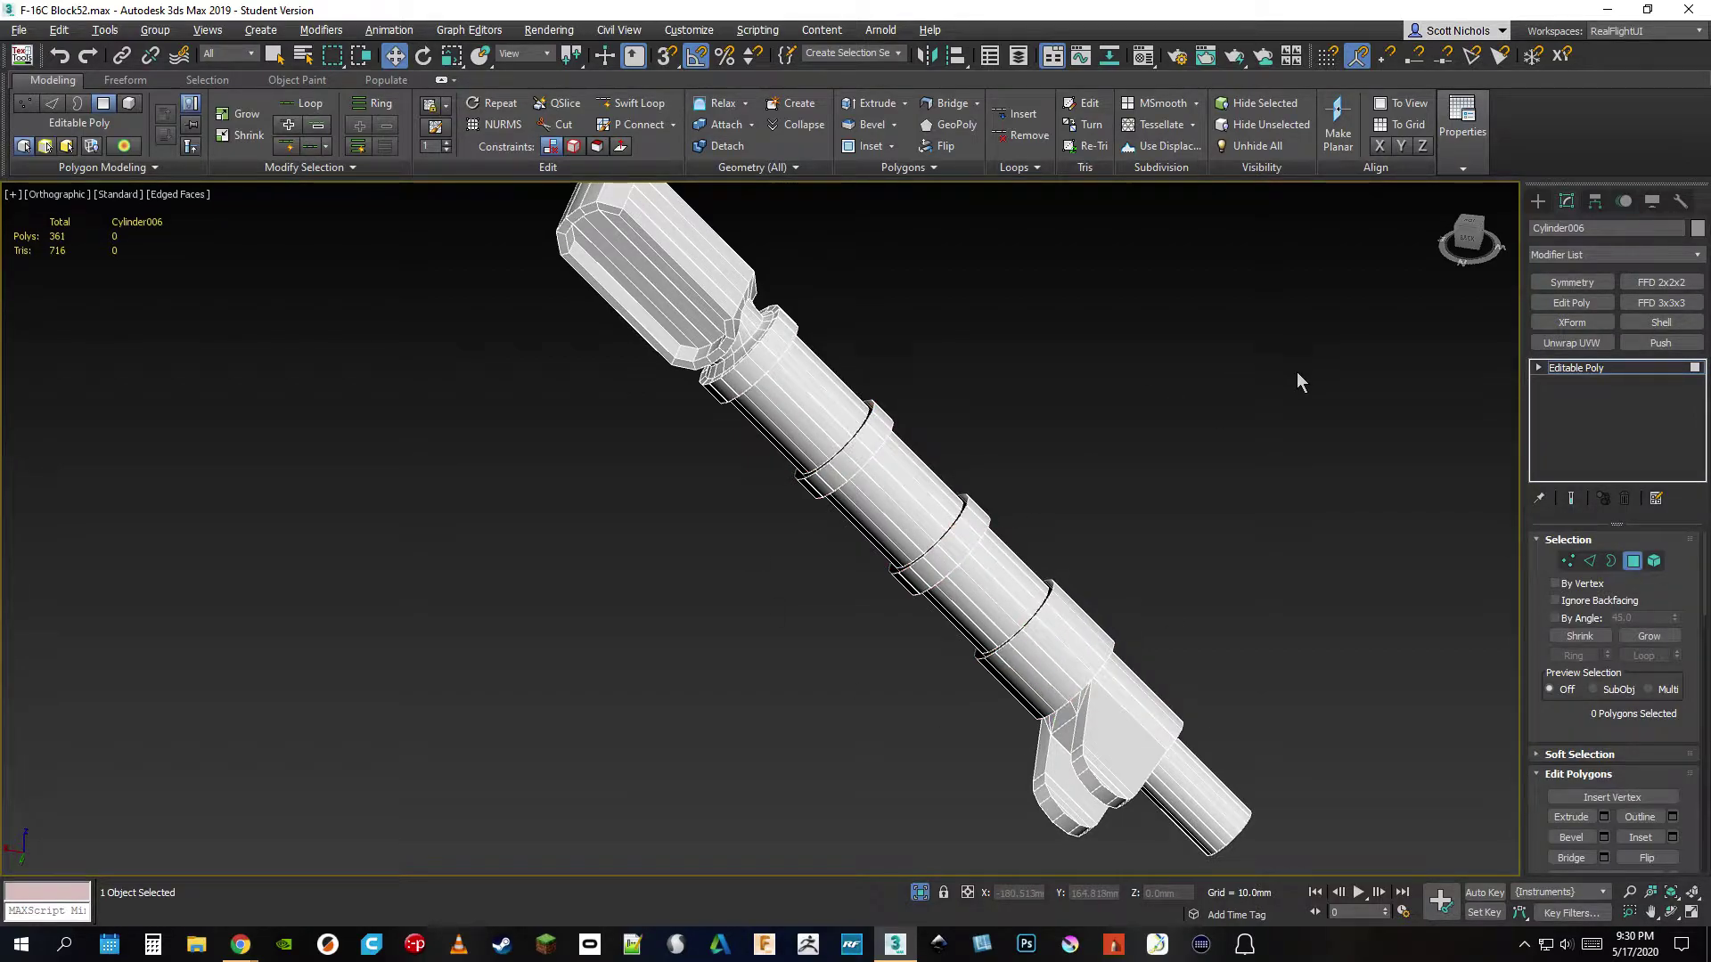
- Select all the open borders at the collars along the strut, from the slotted head to the lugs
{"action": "scroll", "coordinate": [1091, 546], "scroll_direction": "up", "scroll_amount": 2}
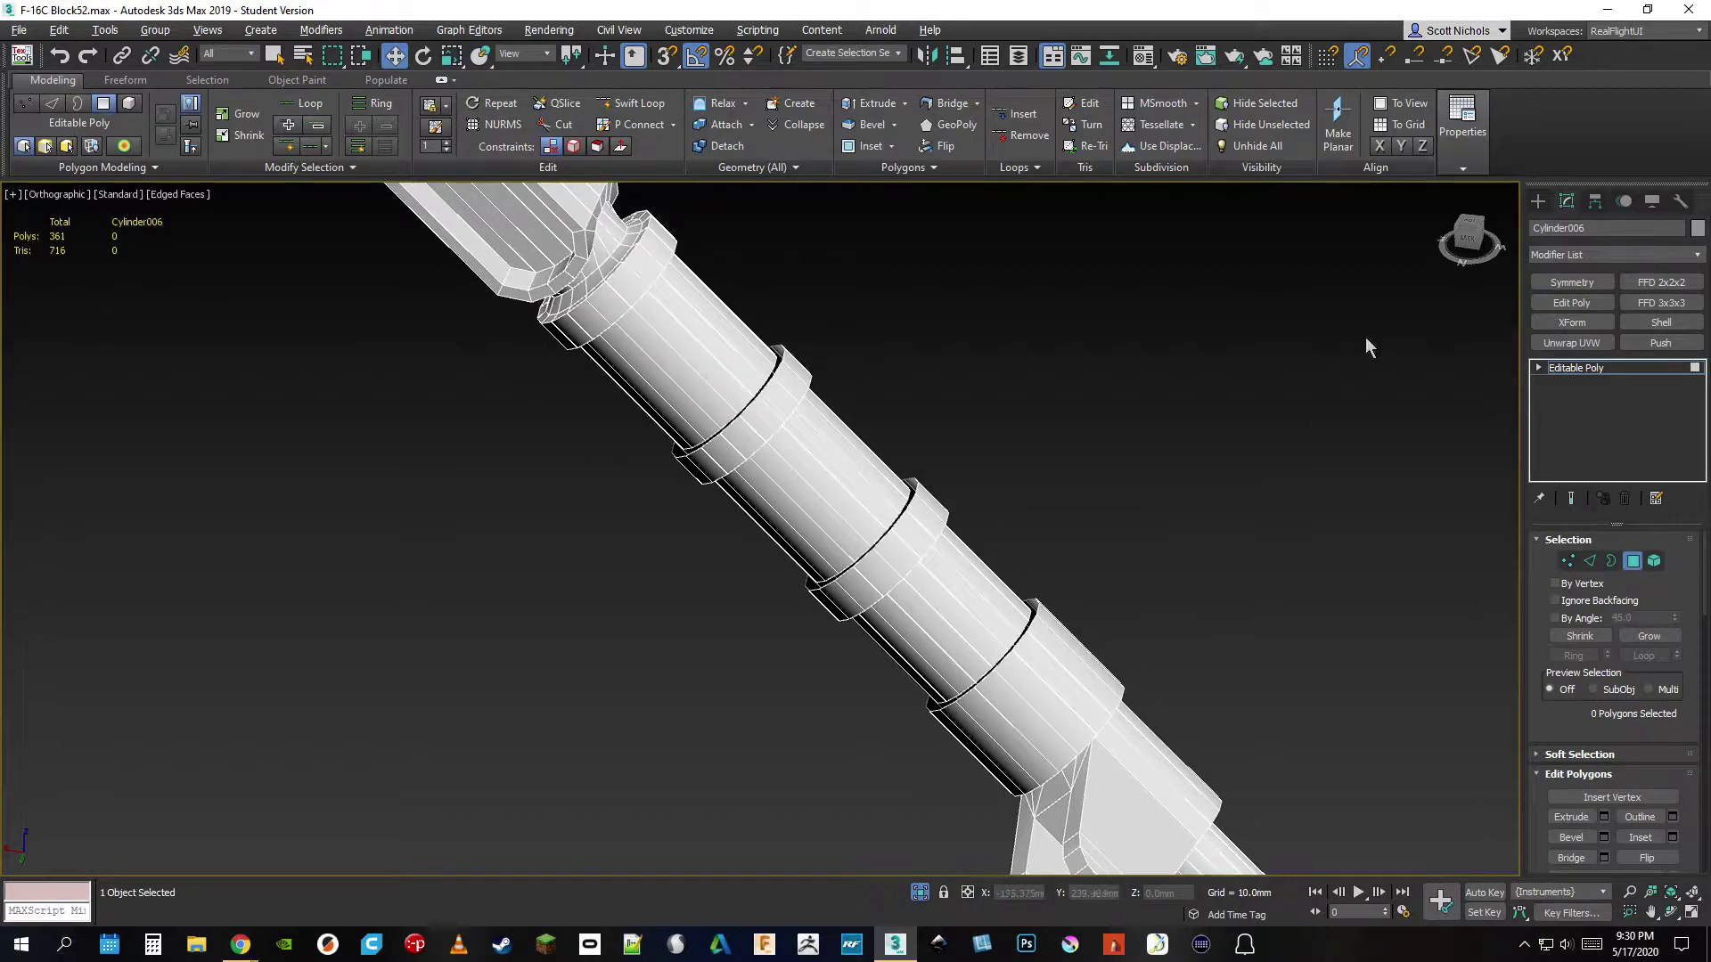
{"action": "mouse_move", "coordinate": [1464, 229]}
{"action": "left_mouse_down"}
{"action": "mouse_move", "coordinate": [1486, 203]}
{"action": "mouse_move", "coordinate": [1488, 229]}
{"action": "left_mouse_up"}
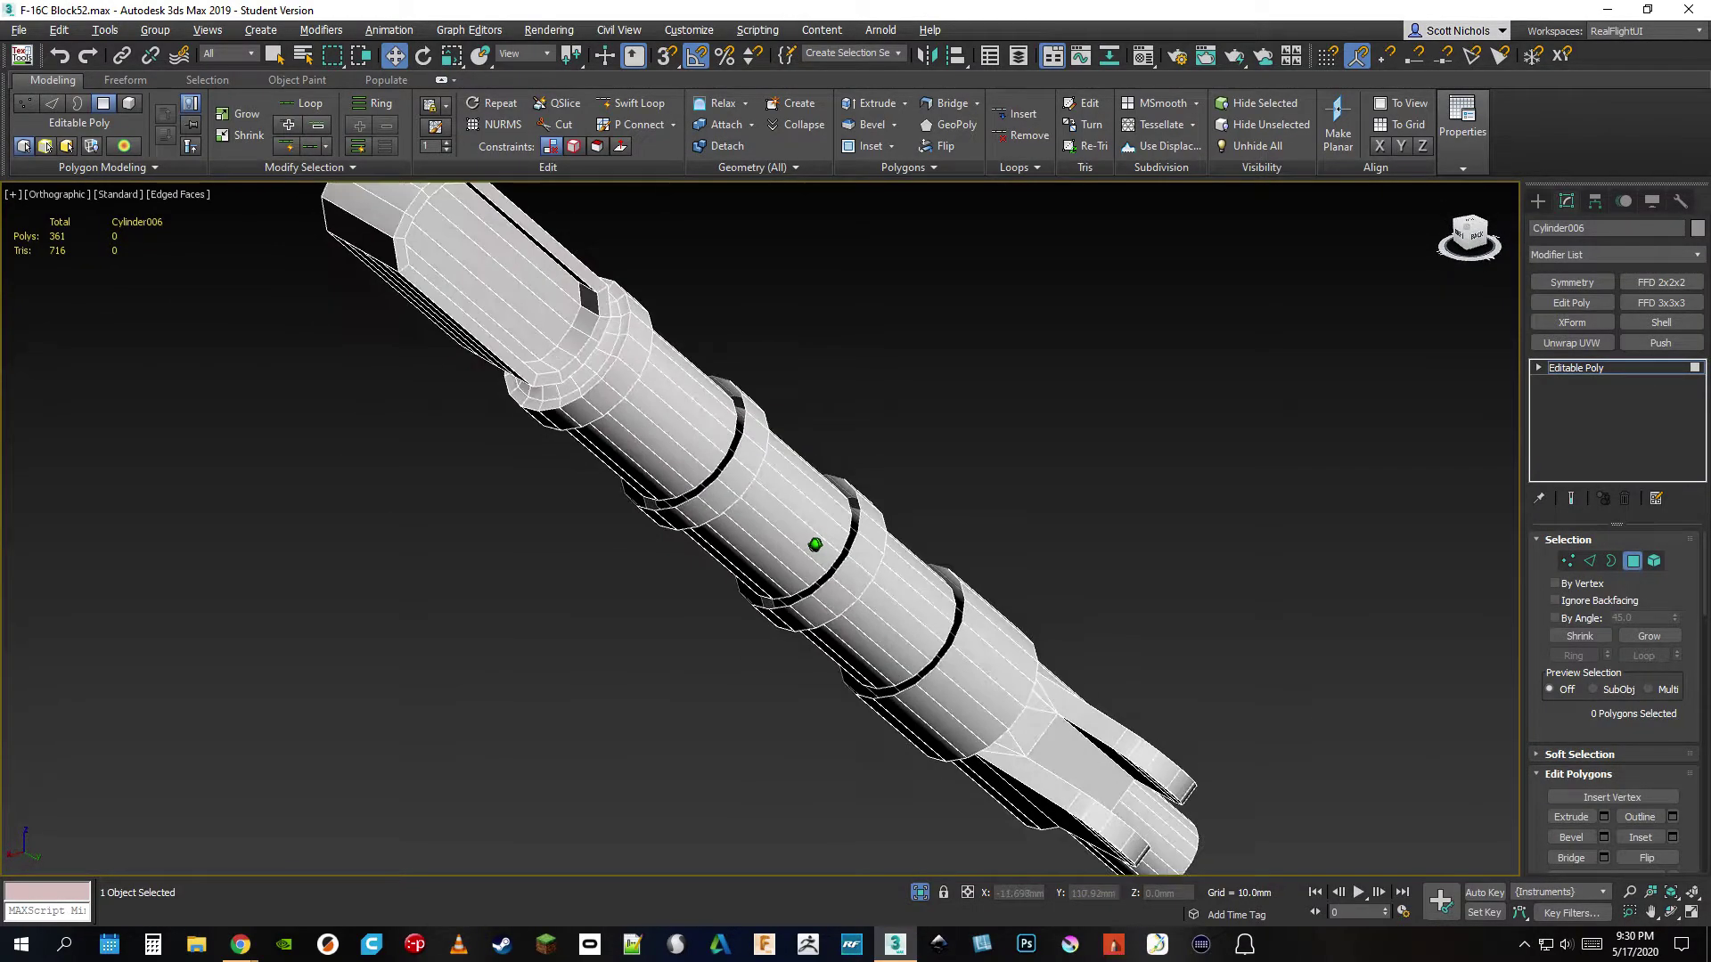
{"action": "middle_click_drag", "start_coordinate": [762, 521], "coordinate": [709, 496], "text": "alt"}
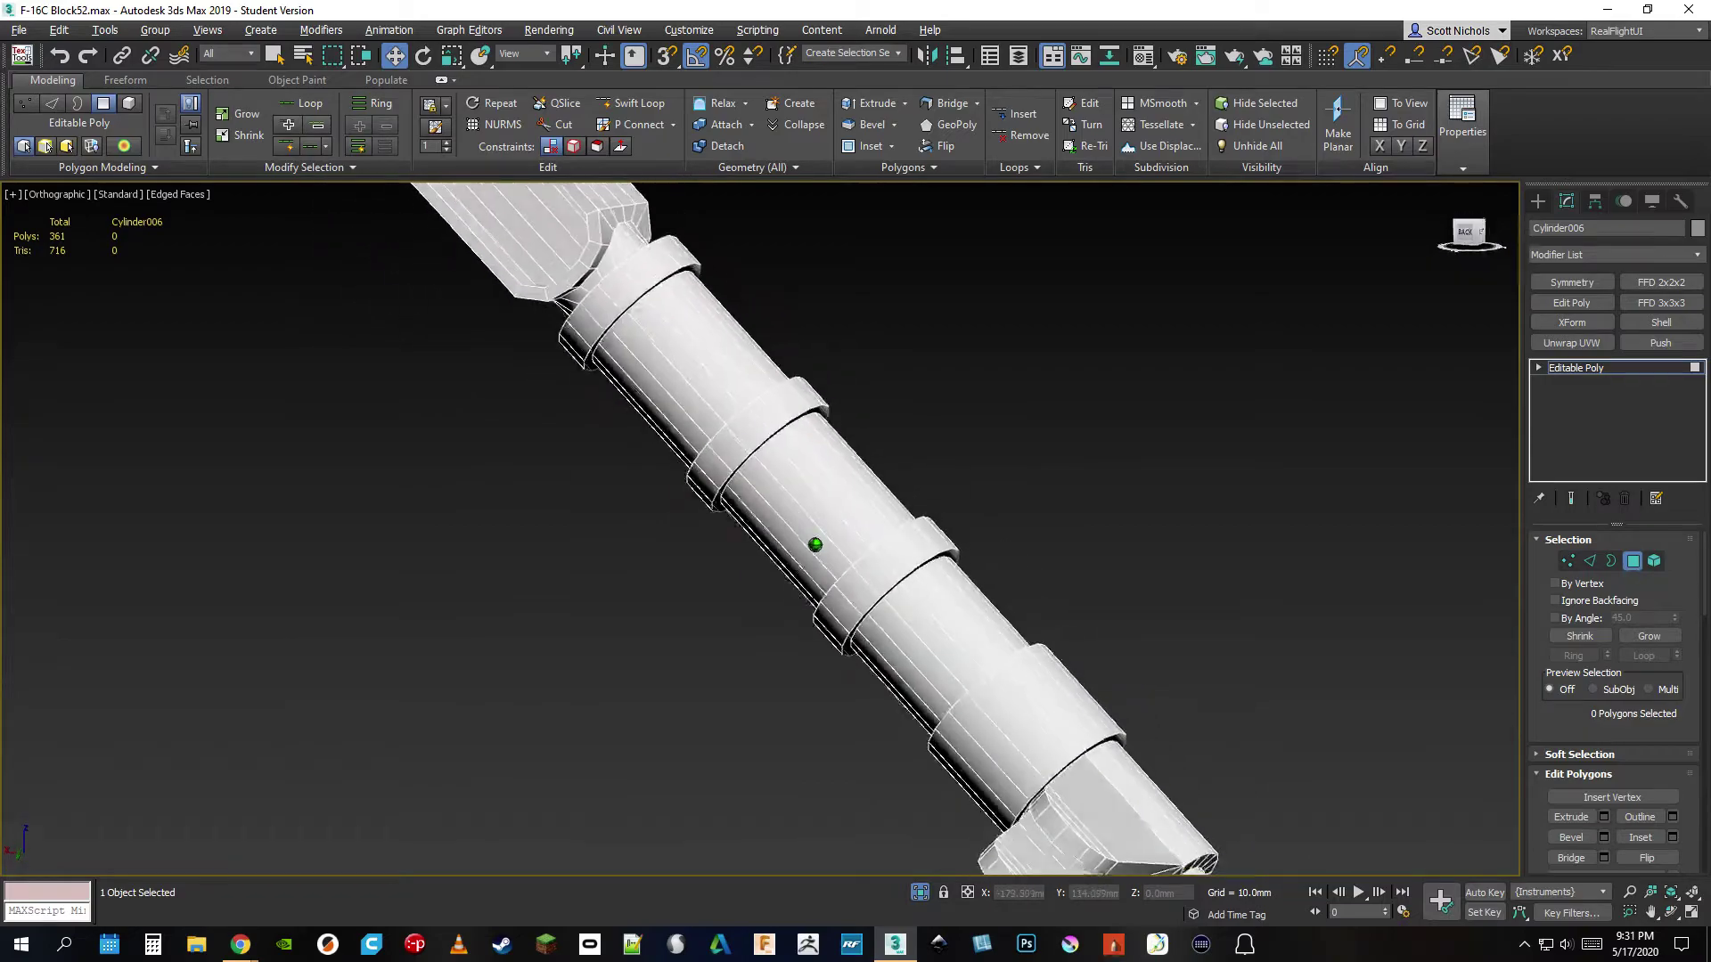
{"action": "mouse_move", "coordinate": [815, 544]}
{"action": "middle_mouse_down", "text": "alt"}
{"action": "mouse_move", "coordinate": [900, 579]}
{"action": "mouse_move", "coordinate": [856, 597]}
{"action": "mouse_move", "coordinate": [820, 546]}
{"action": "middle_mouse_up", "text": "alt"}
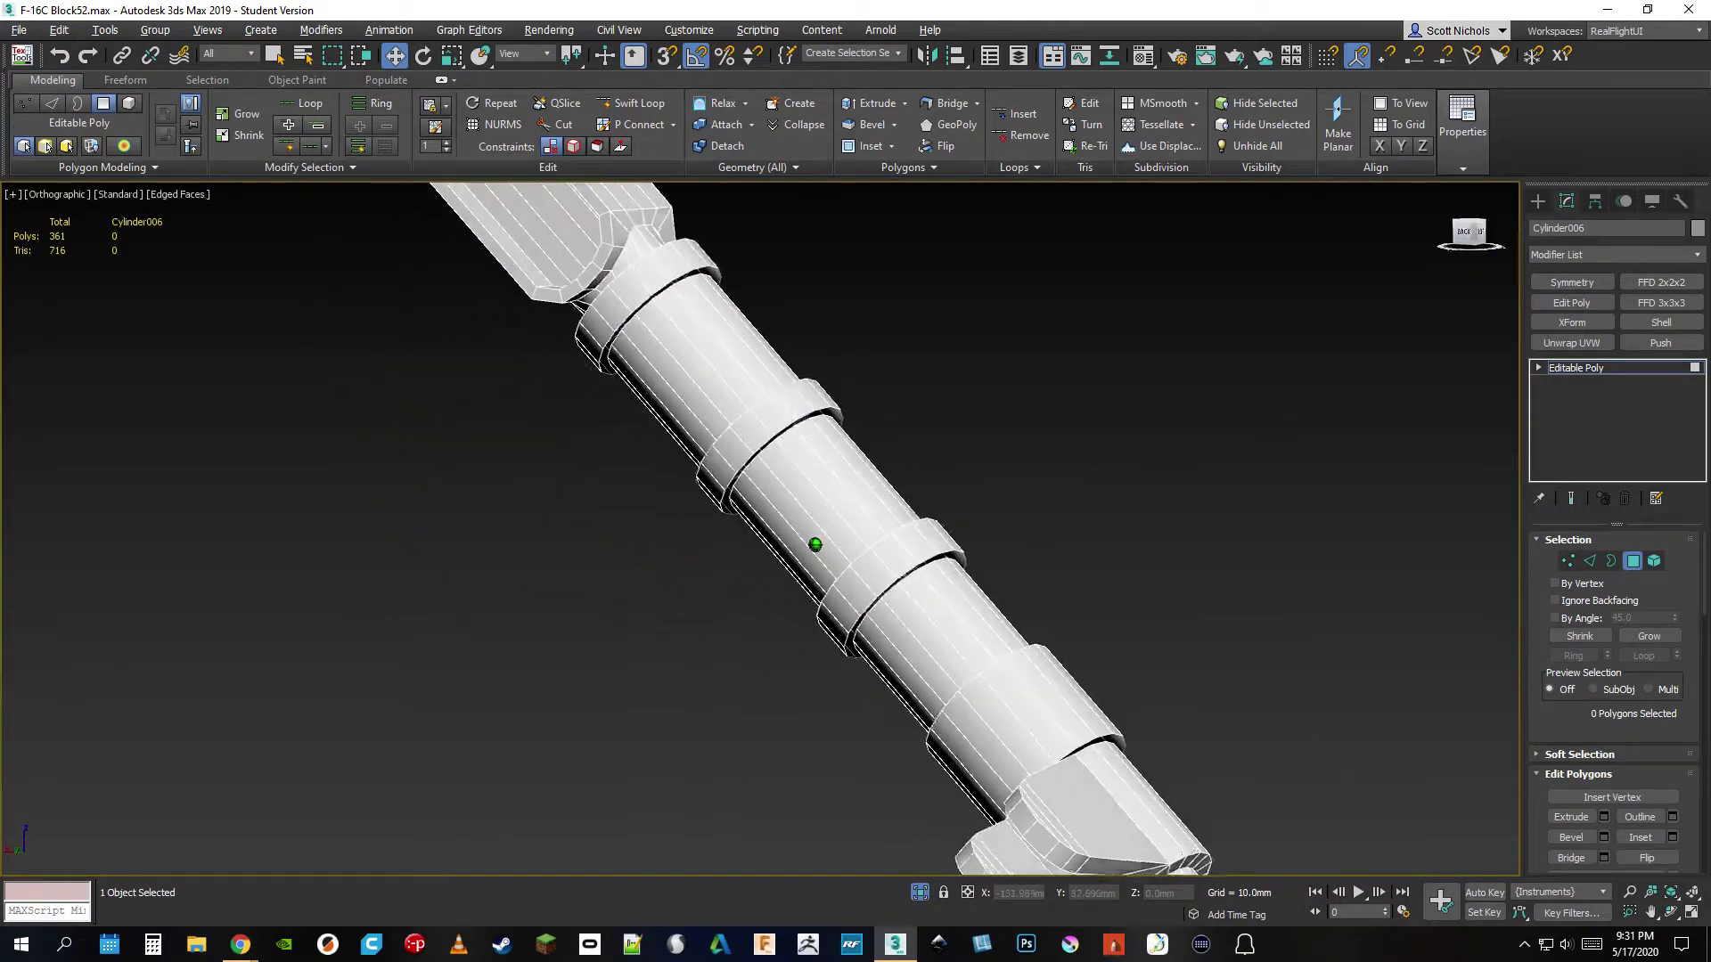
{"action": "middle_click_drag", "start_coordinate": [704, 496], "coordinate": [713, 499], "text": "alt"}
{"action": "left_click", "coordinate": [1609, 561]}
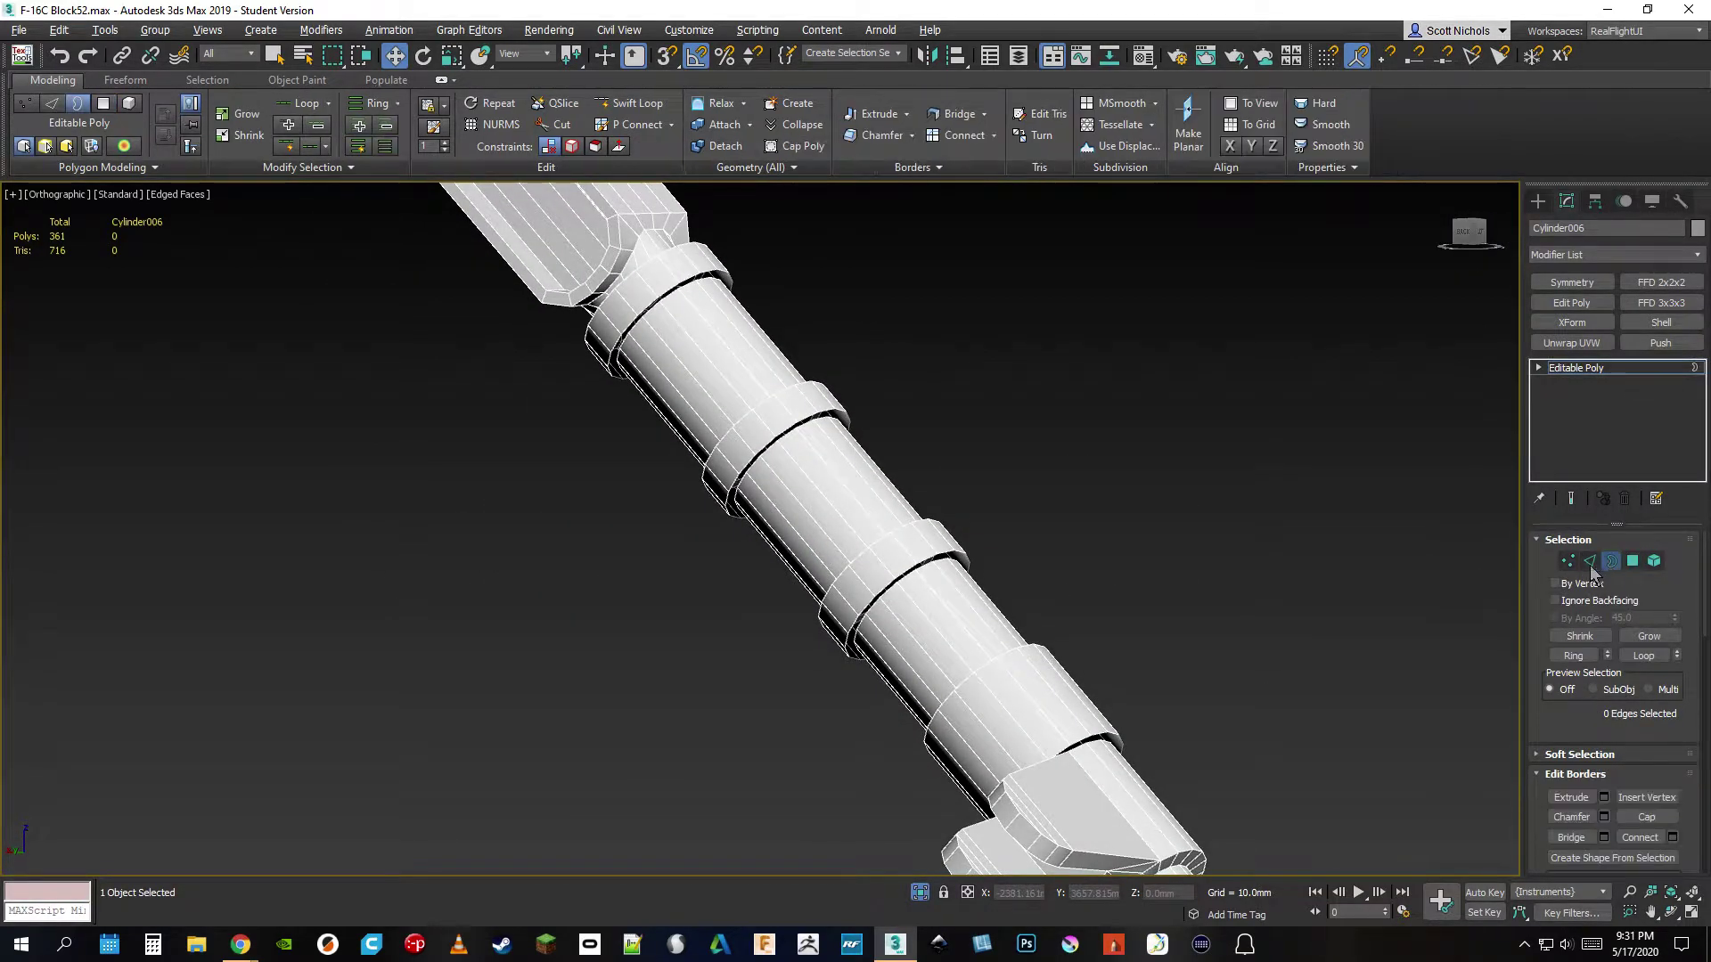
{"action": "scroll", "coordinate": [1032, 553], "scroll_direction": "down", "scroll_amount": 2}
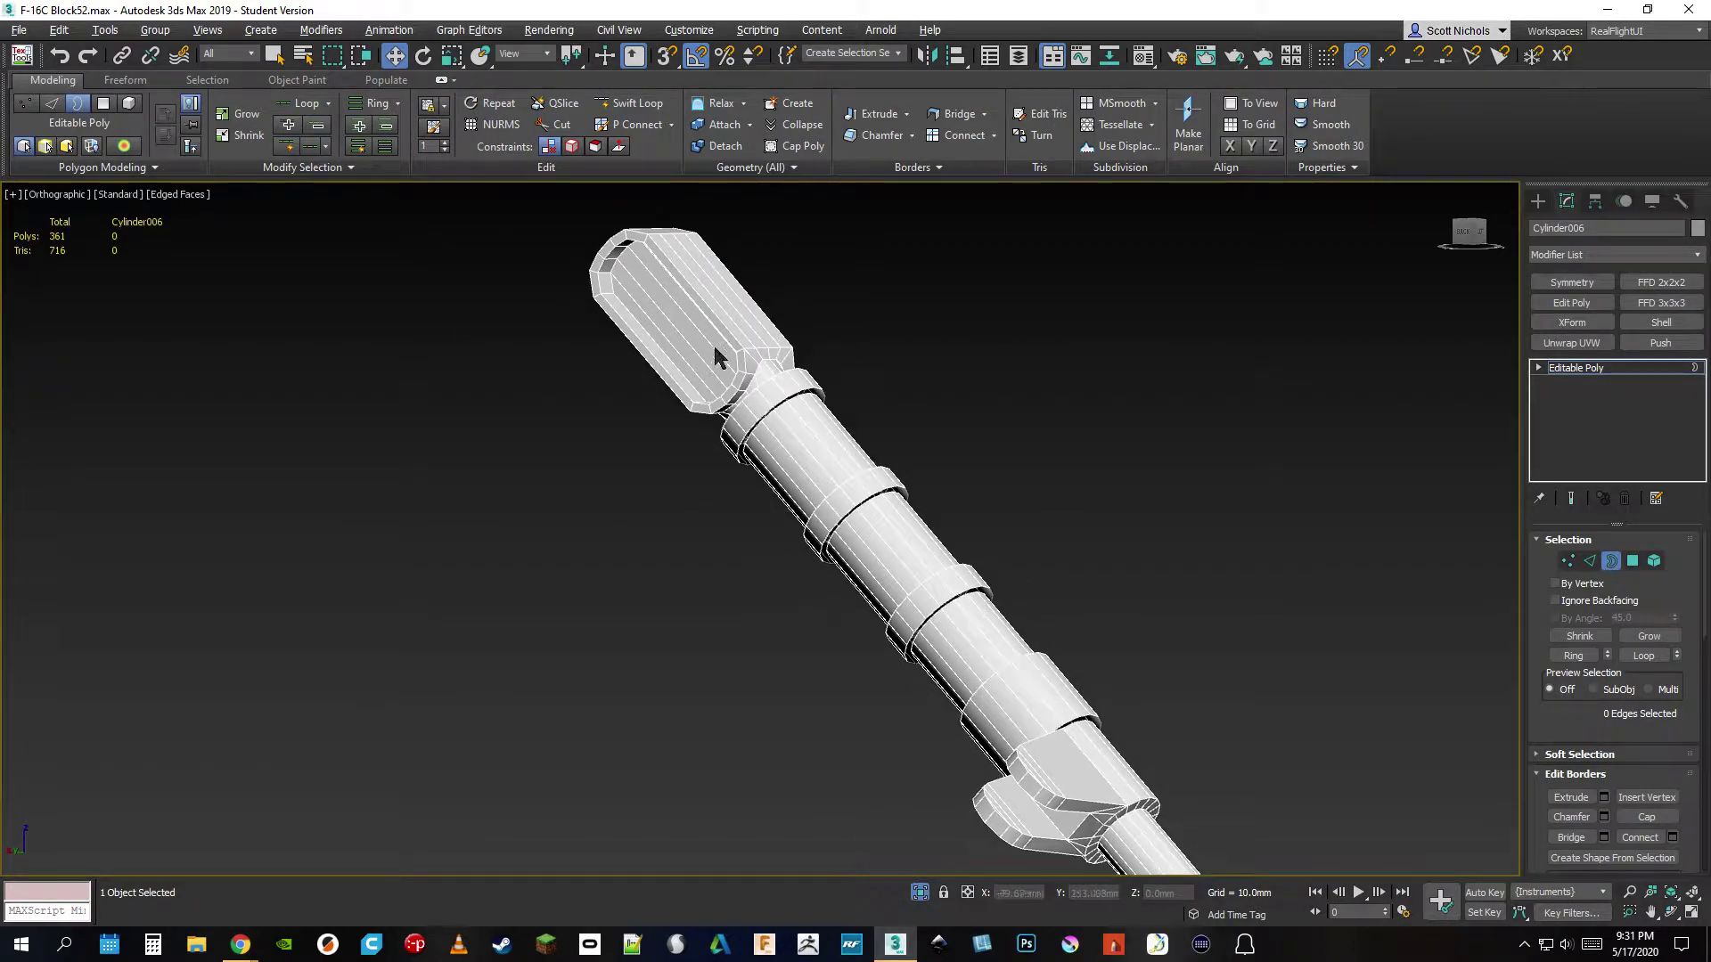
{"action": "left_click_drag", "start_coordinate": [727, 331], "coordinate": [1123, 773]}
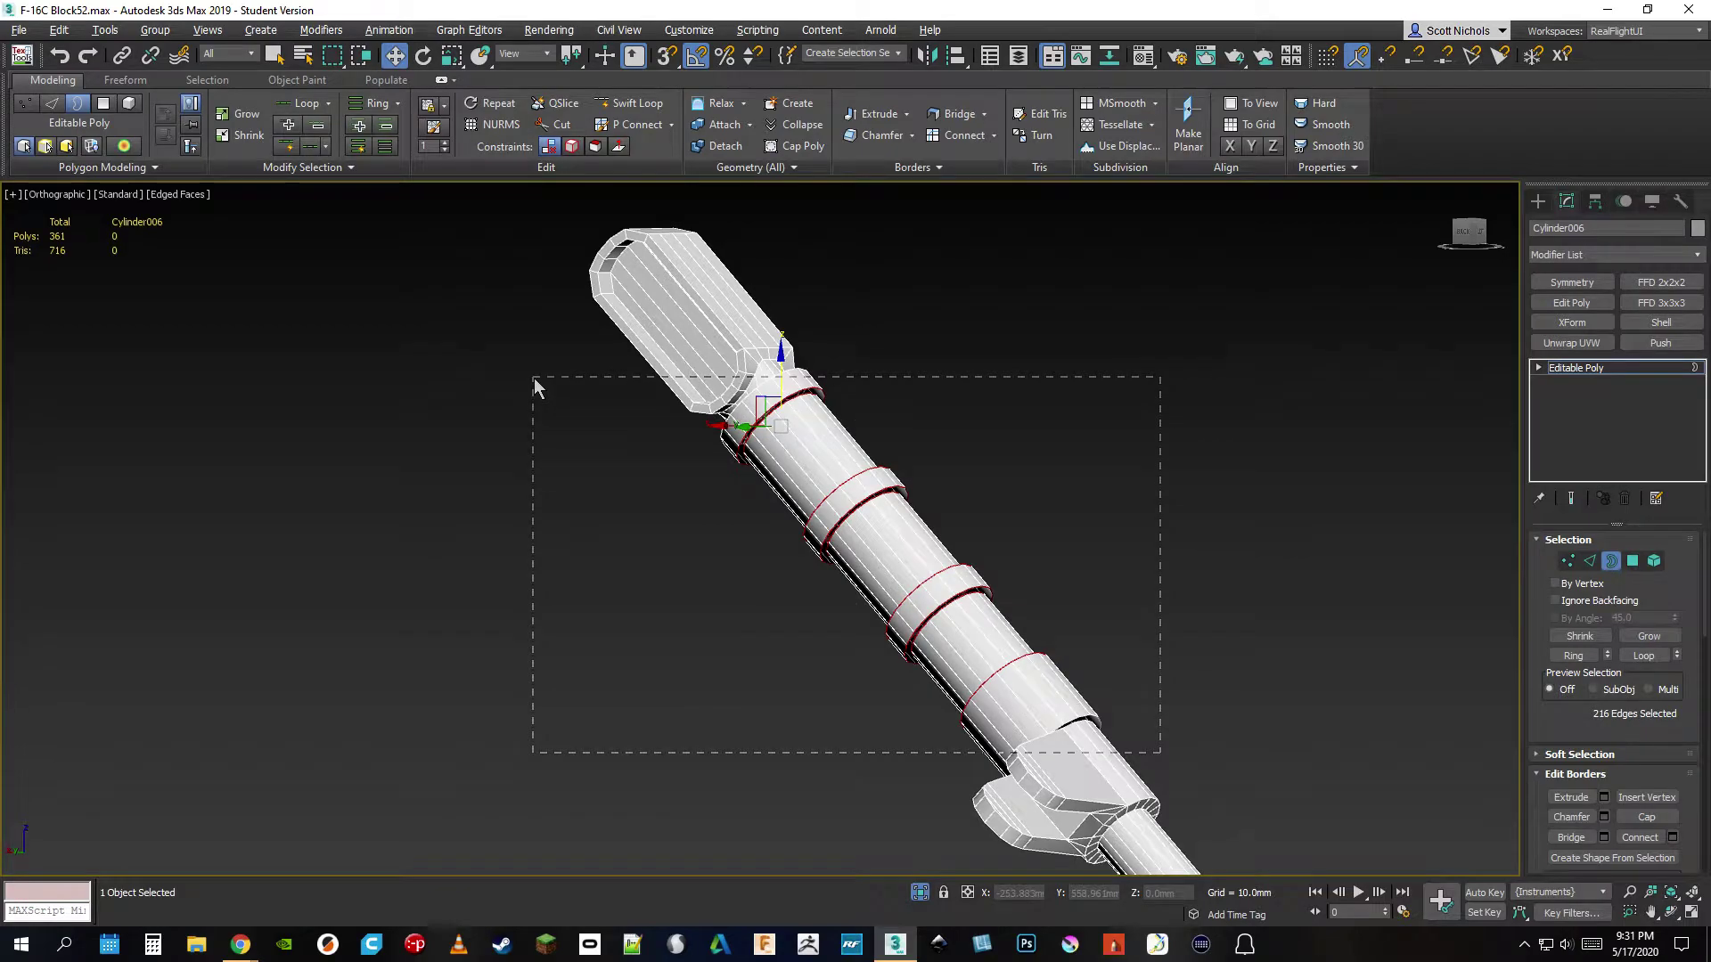
{"action": "left_click_drag", "start_coordinate": [533, 378], "coordinate": [532, 378]}
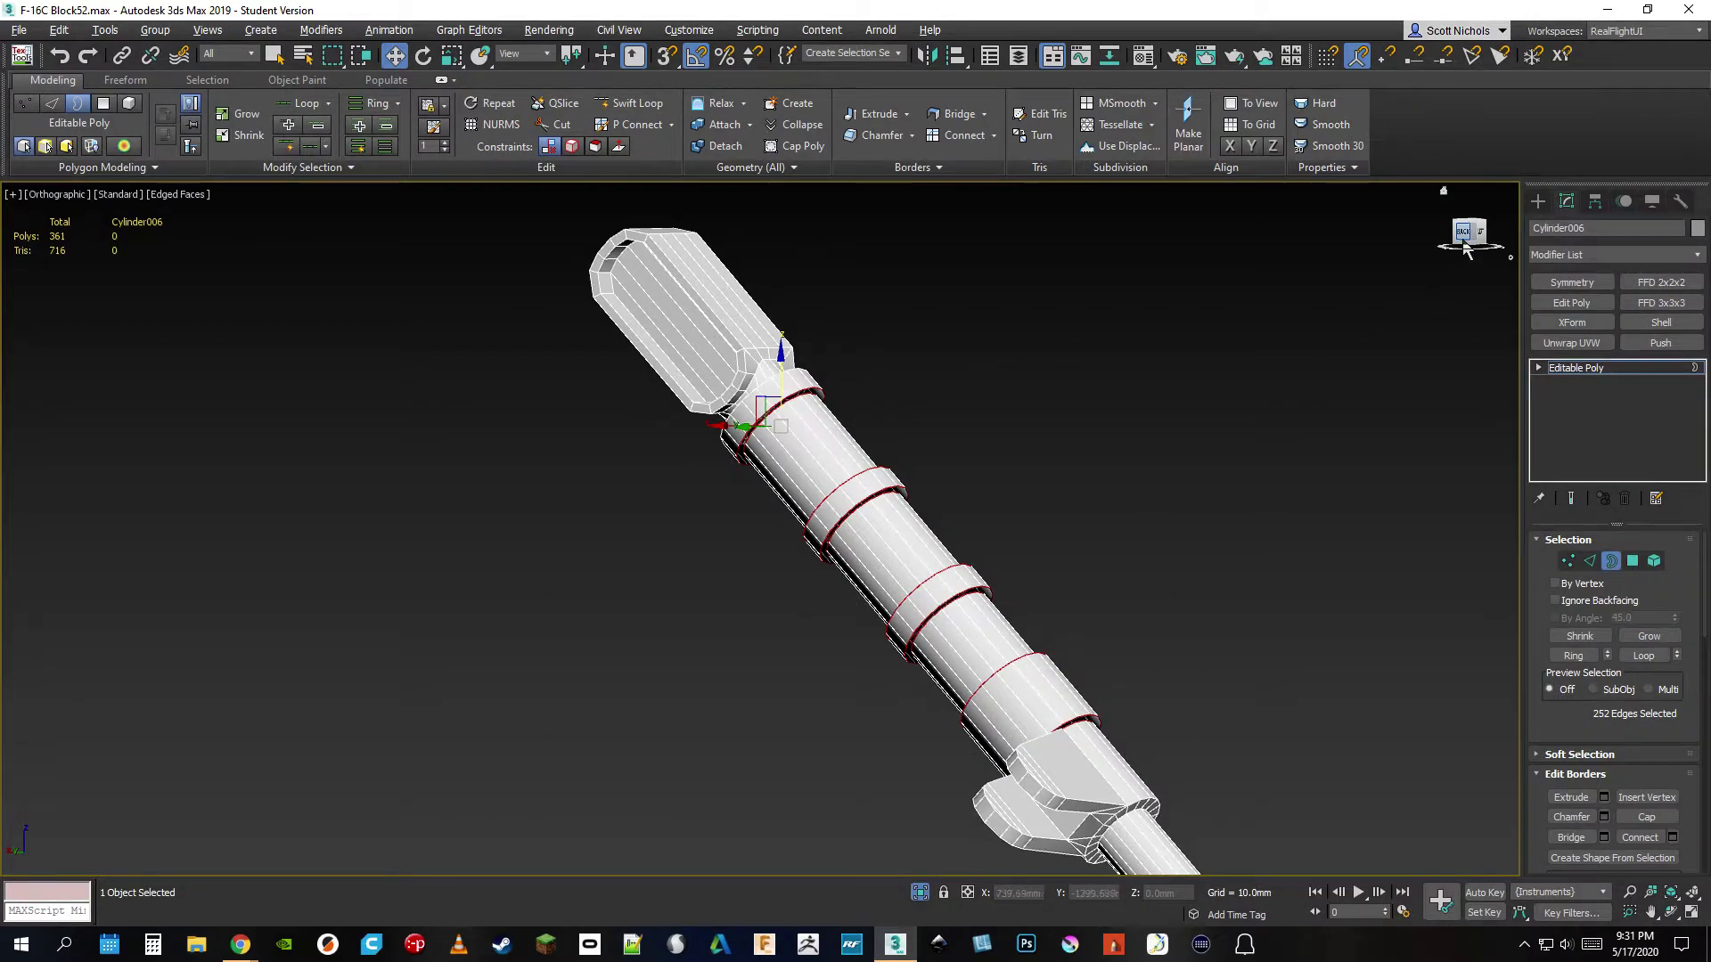
- Deselect the tube's inner borders on the lug-facing sides of the two collars nearest the slotted head
{"action": "left_click_drag", "start_coordinate": [1466, 250], "coordinate": [1429, 252]}
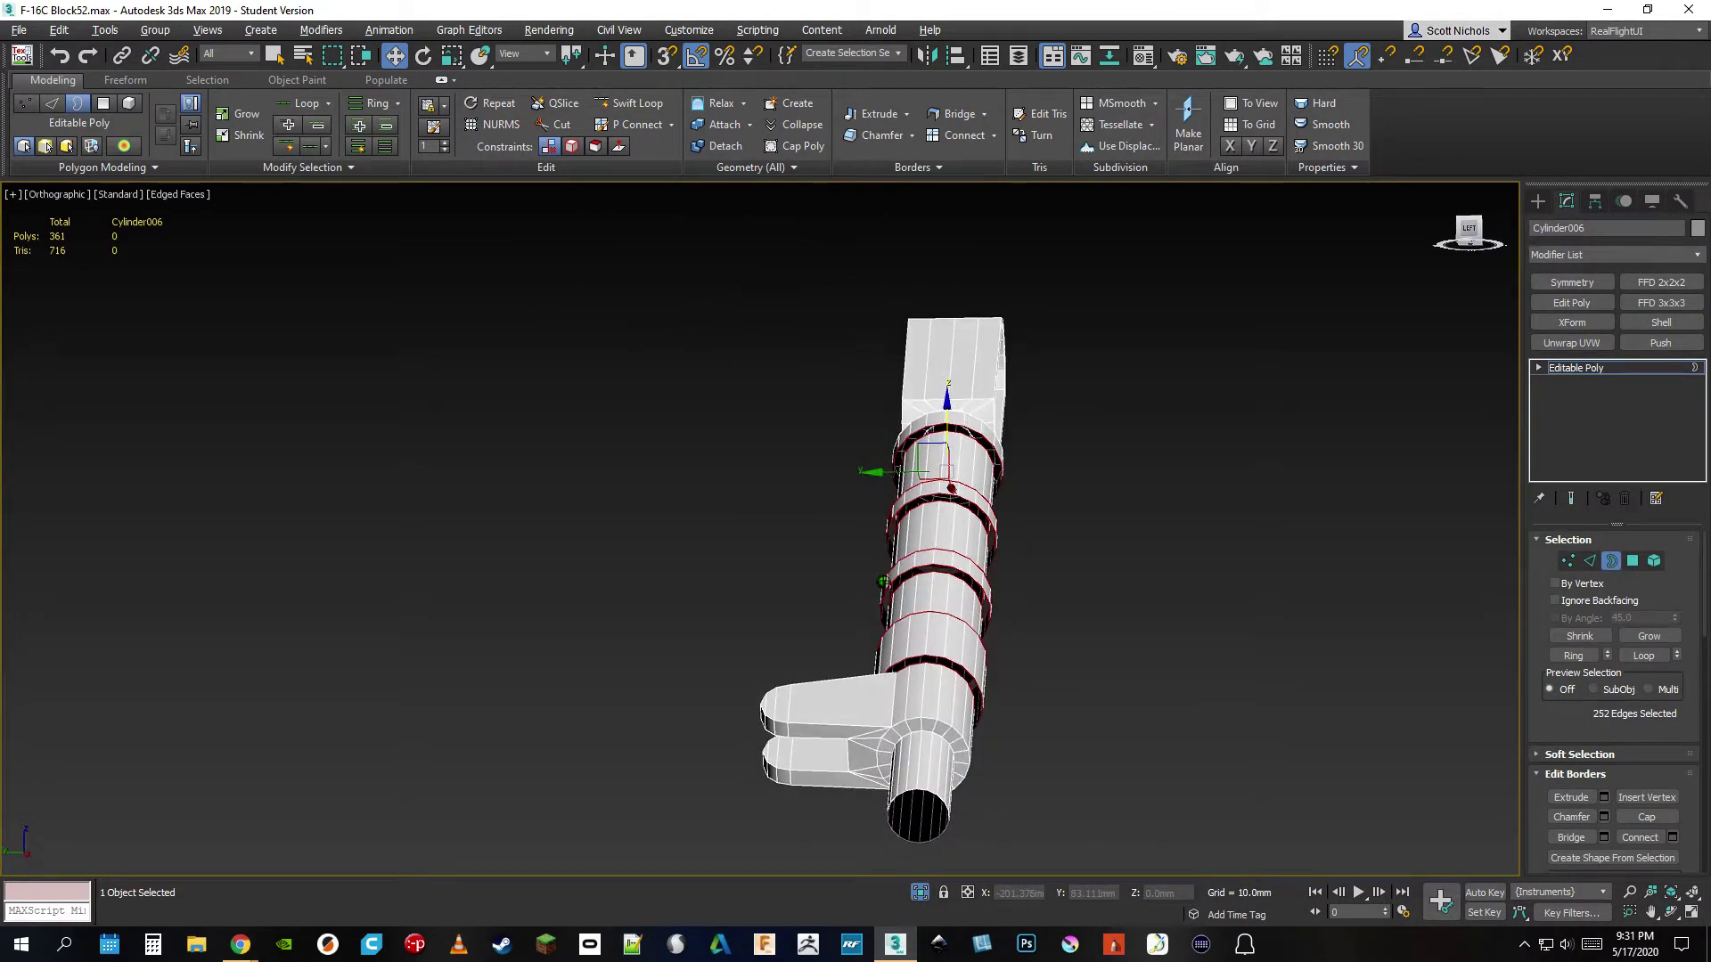
{"action": "middle_click_drag", "start_coordinate": [775, 571], "coordinate": [883, 588], "text": "alt"}
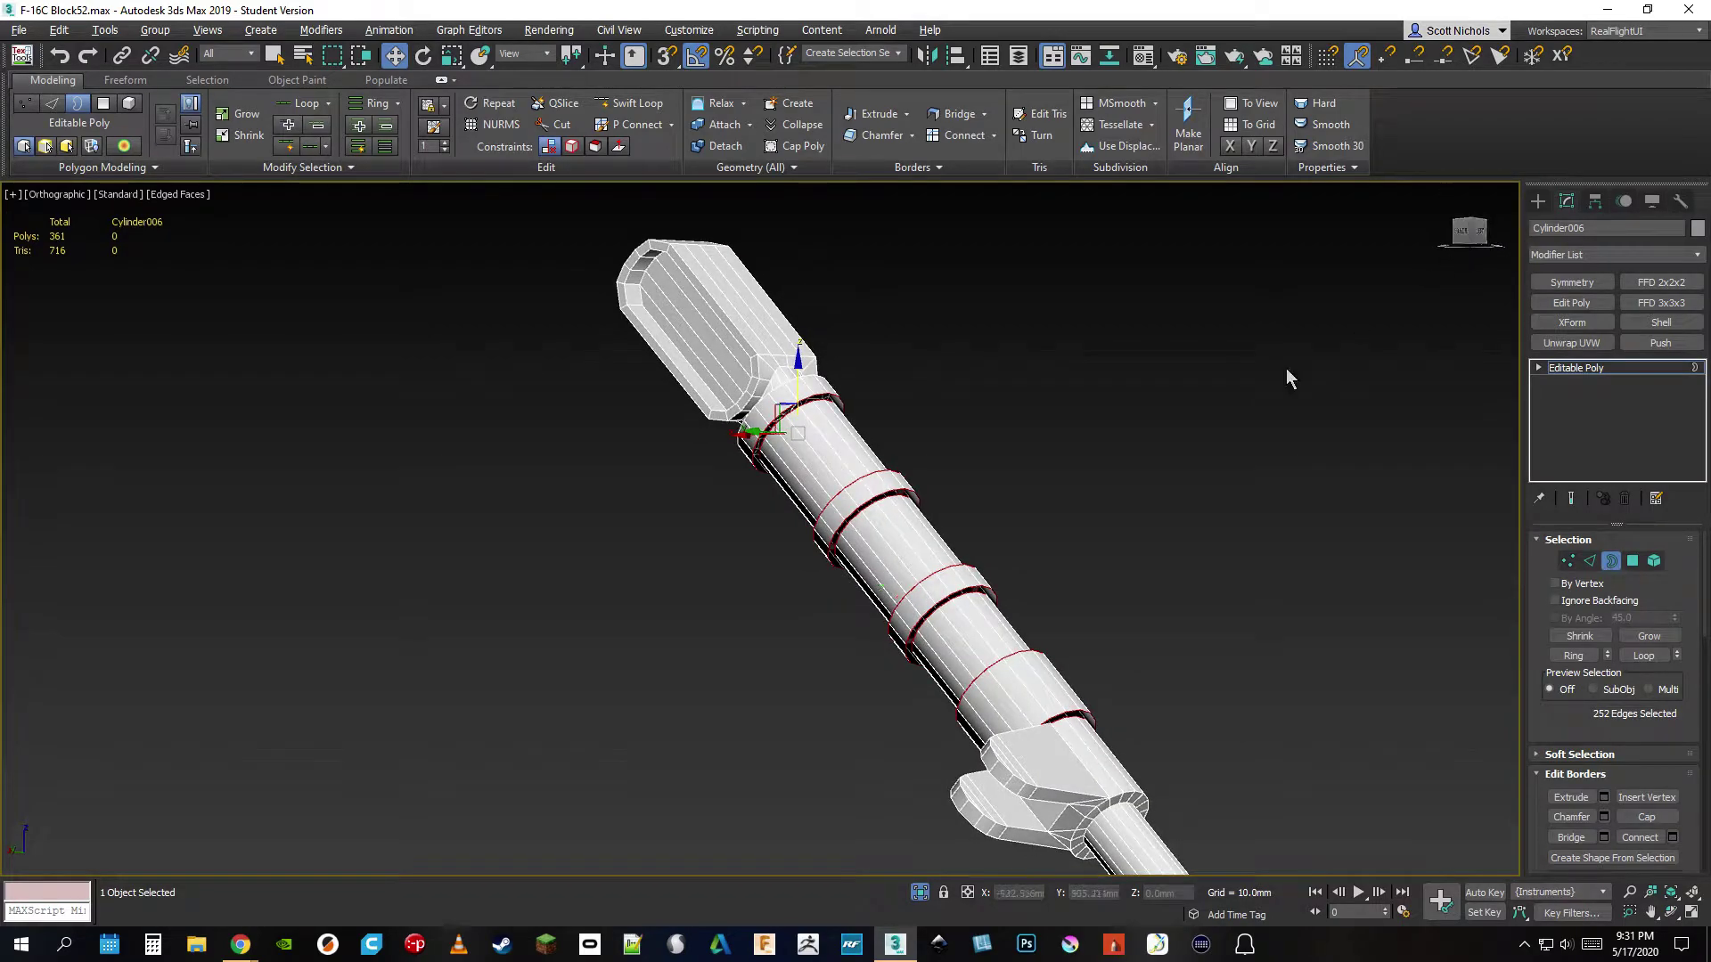
{"action": "scroll", "coordinate": [880, 518], "scroll_direction": "up", "scroll_amount": 6}
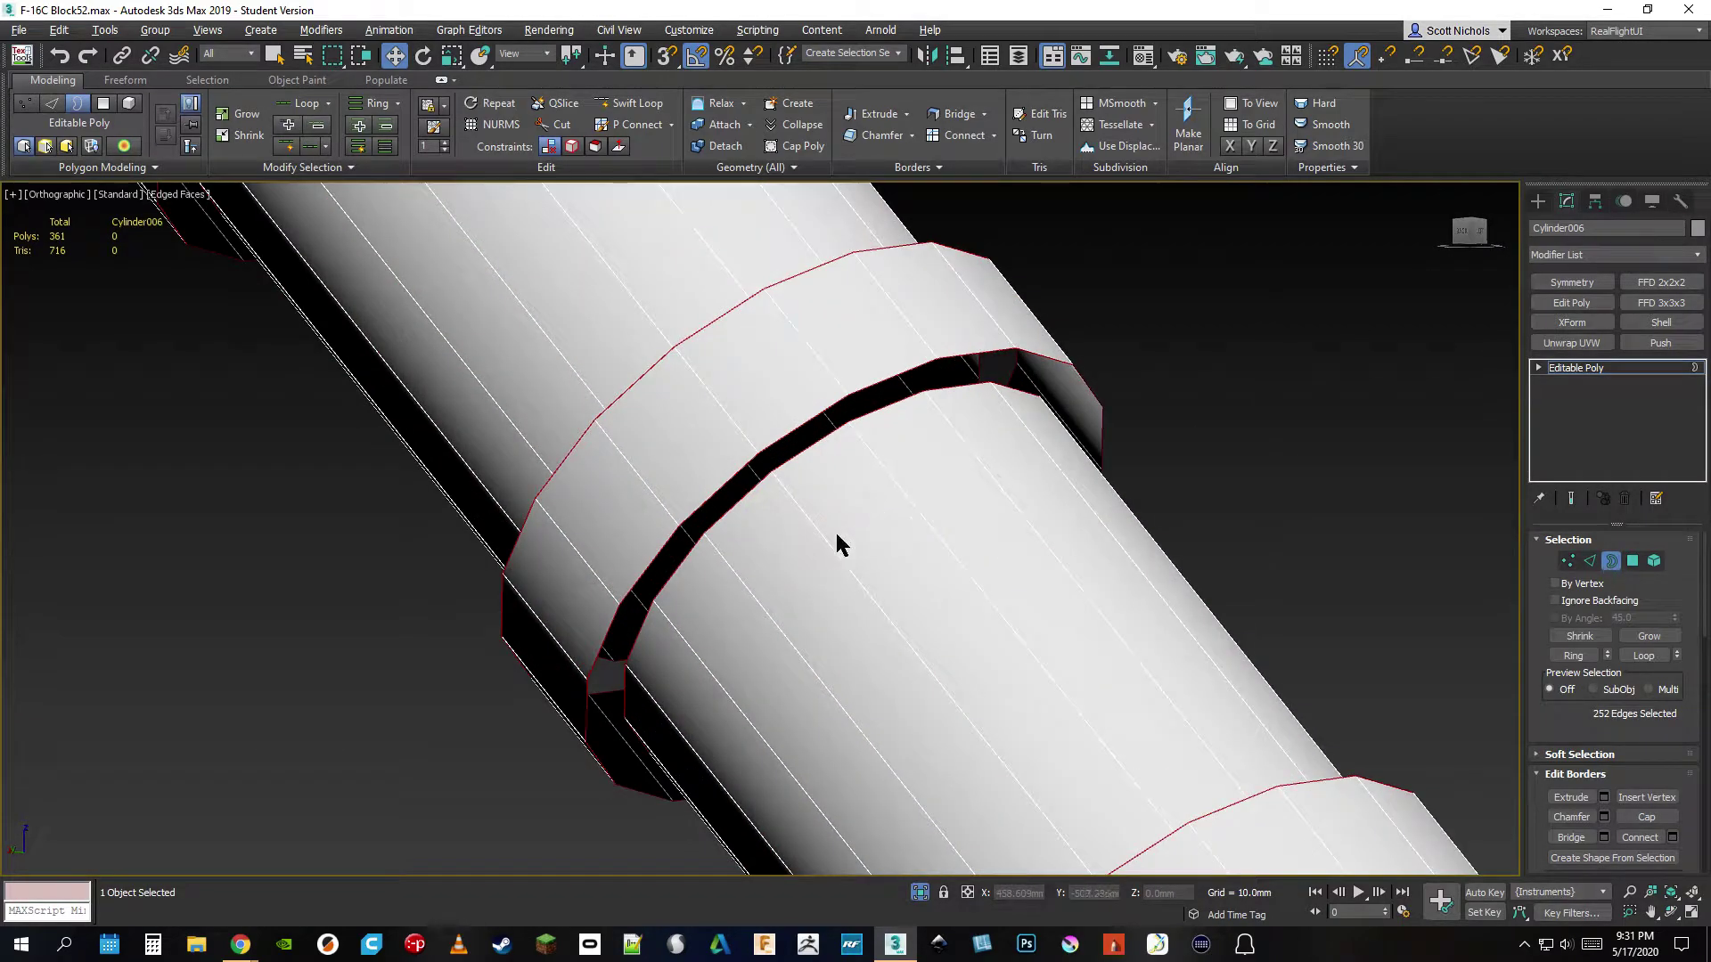
{"action": "left_click", "coordinate": [751, 504], "text": "alt"}
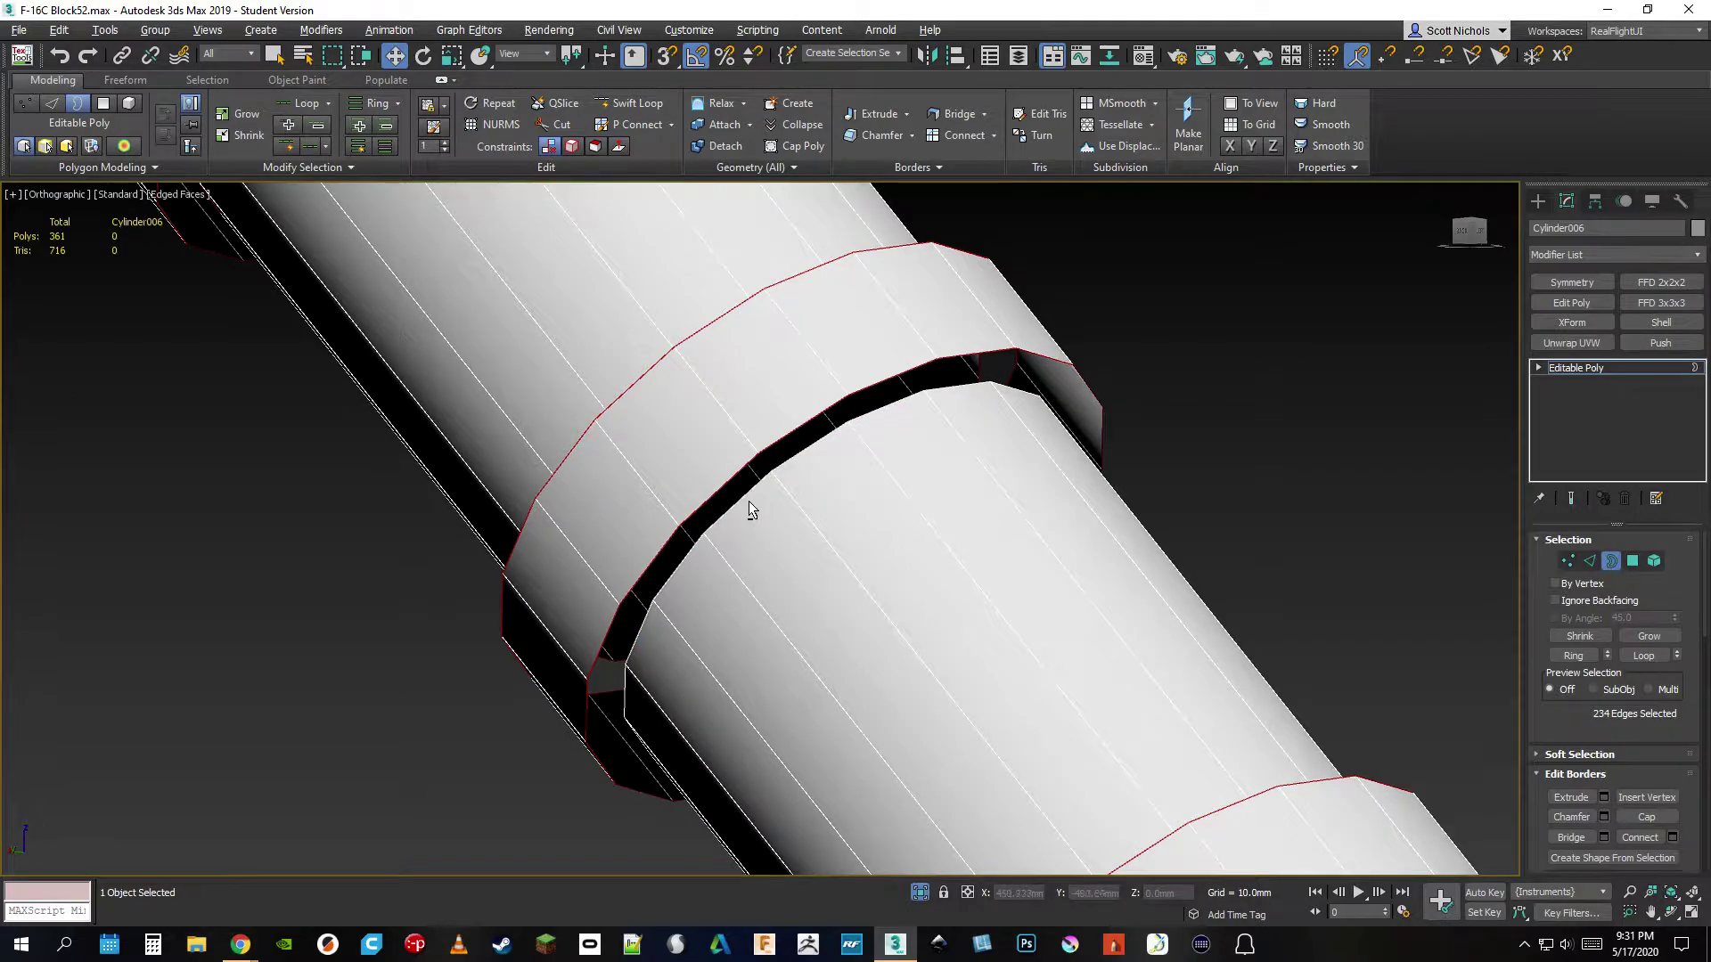
{"action": "middle_click_drag", "start_coordinate": [750, 506], "coordinate": [947, 790]}
{"action": "scroll", "coordinate": [948, 789], "scroll_direction": "down", "scroll_amount": 4}
{"action": "scroll", "coordinate": [787, 554], "scroll_direction": "up", "scroll_amount": 2}
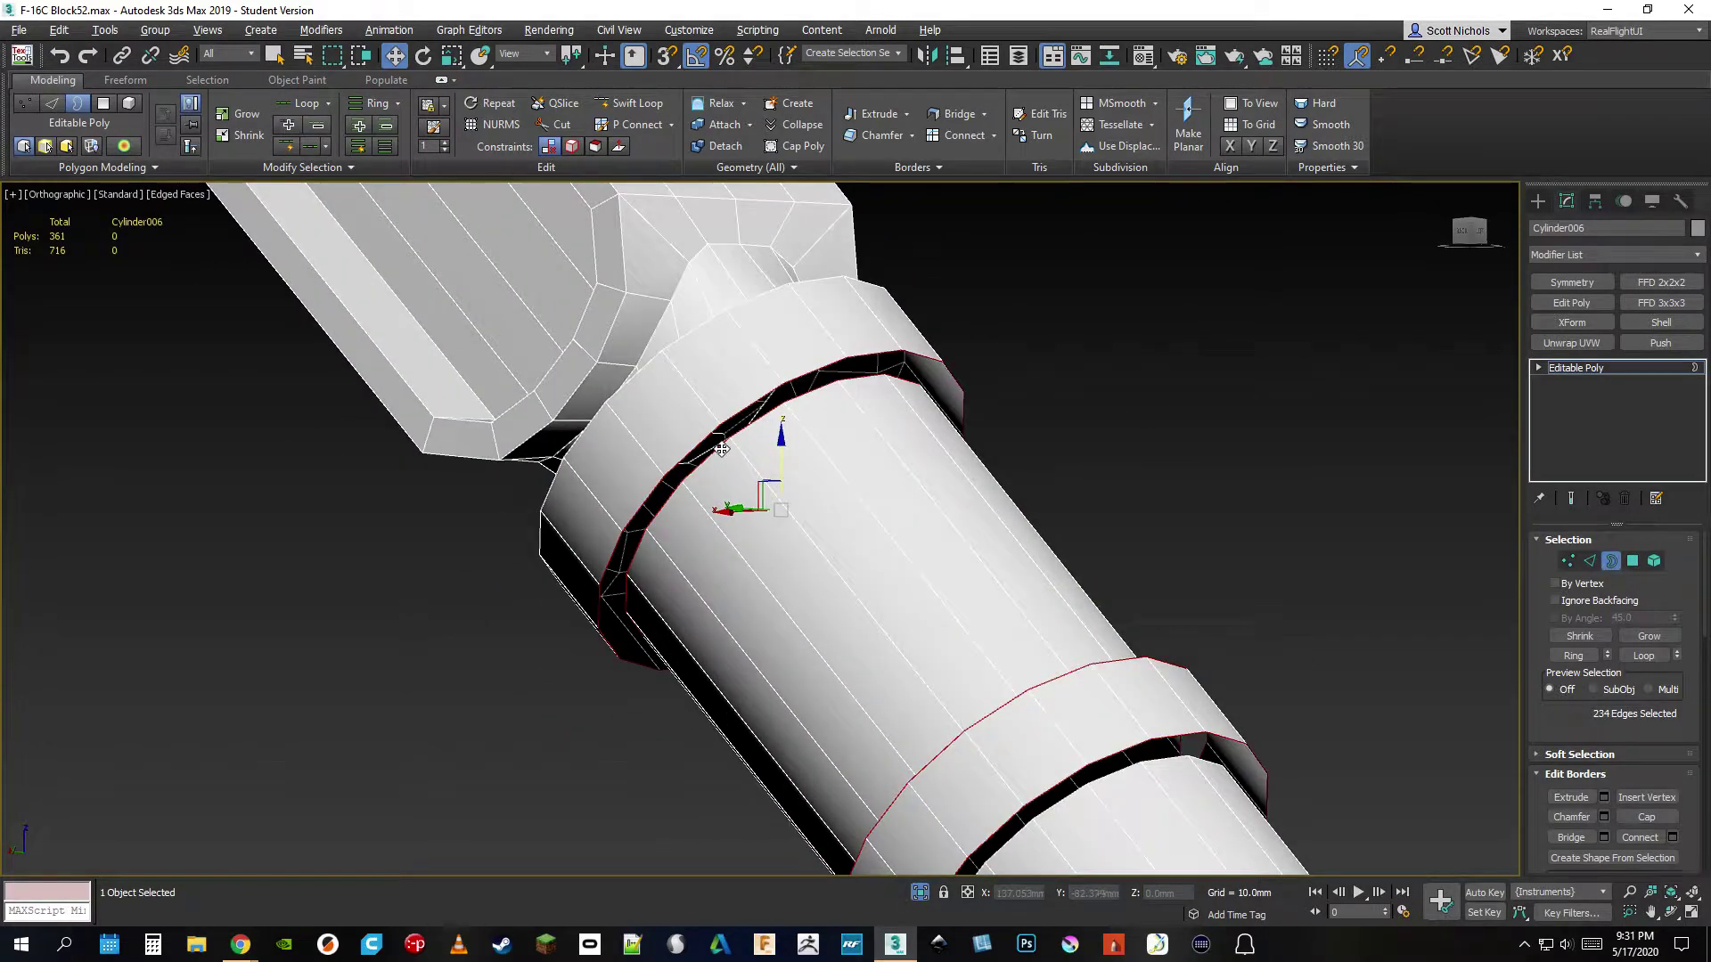
{"action": "left_click", "coordinate": [720, 445], "text": "alt"}
- Deselect the tube's inner borders on the lug-facing sides of the third collar and the wide collar
{"action": "scroll", "coordinate": [977, 673], "scroll_direction": "down", "scroll_amount": 2}
{"action": "scroll", "coordinate": [1335, 713], "scroll_direction": "up", "scroll_amount": 2}
{"action": "middle_click_drag", "start_coordinate": [1336, 713], "coordinate": [1208, 320]}
{"action": "scroll", "coordinate": [1208, 320], "scroll_direction": "down", "scroll_amount": 2}
{"action": "left_click", "coordinate": [1114, 662]}
{"action": "left_click", "coordinate": [1113, 662], "text": "alt"}
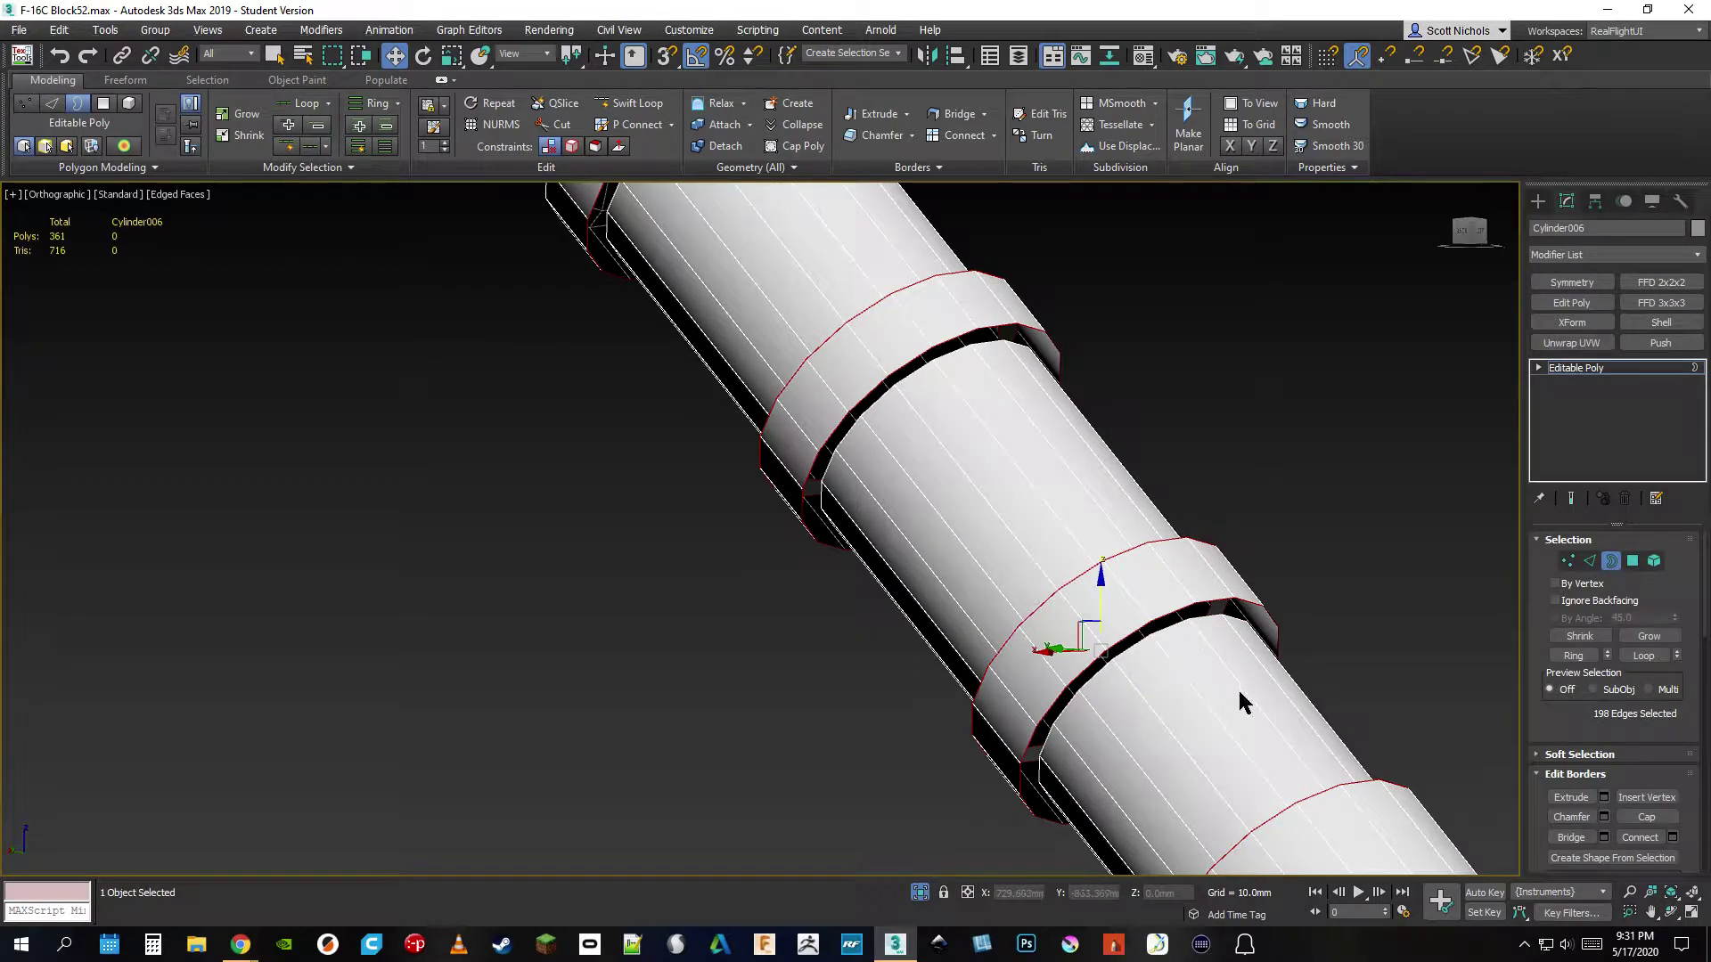
{"action": "middle_click_drag", "start_coordinate": [1301, 779], "coordinate": [1183, 546]}
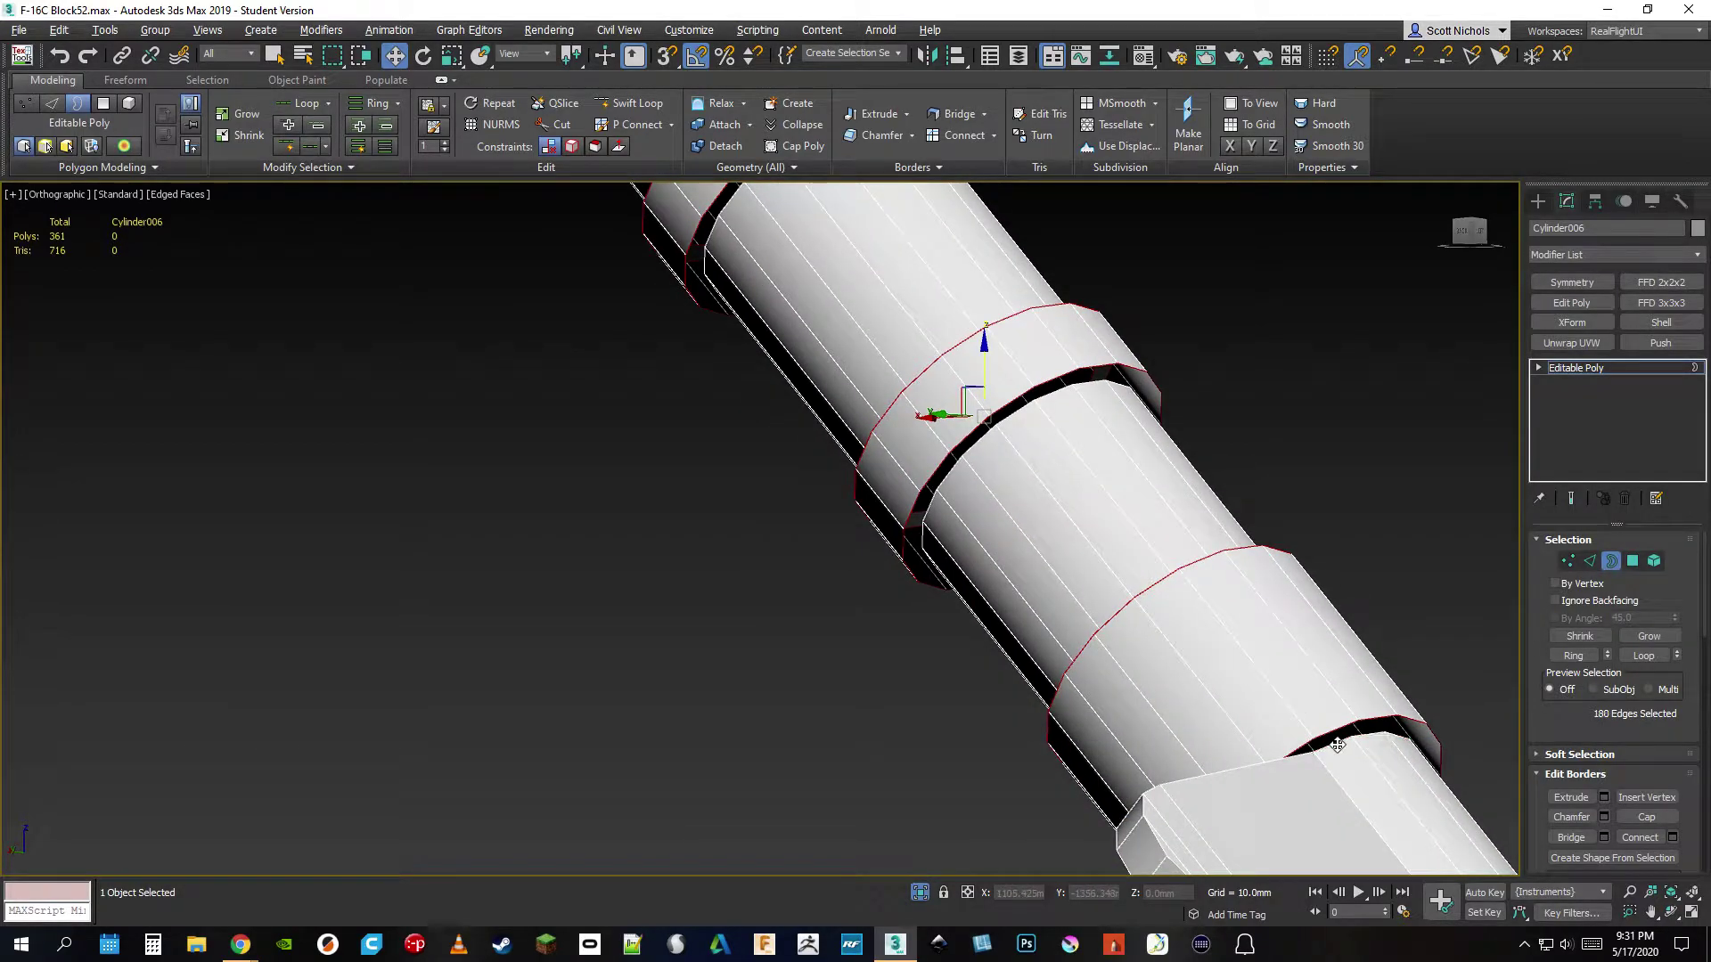
- Deselect the tube's inner borders on the head-facing sides of the wide, third and second collars
{"action": "left_click_drag", "start_coordinate": [1465, 235], "coordinate": [1501, 294]}
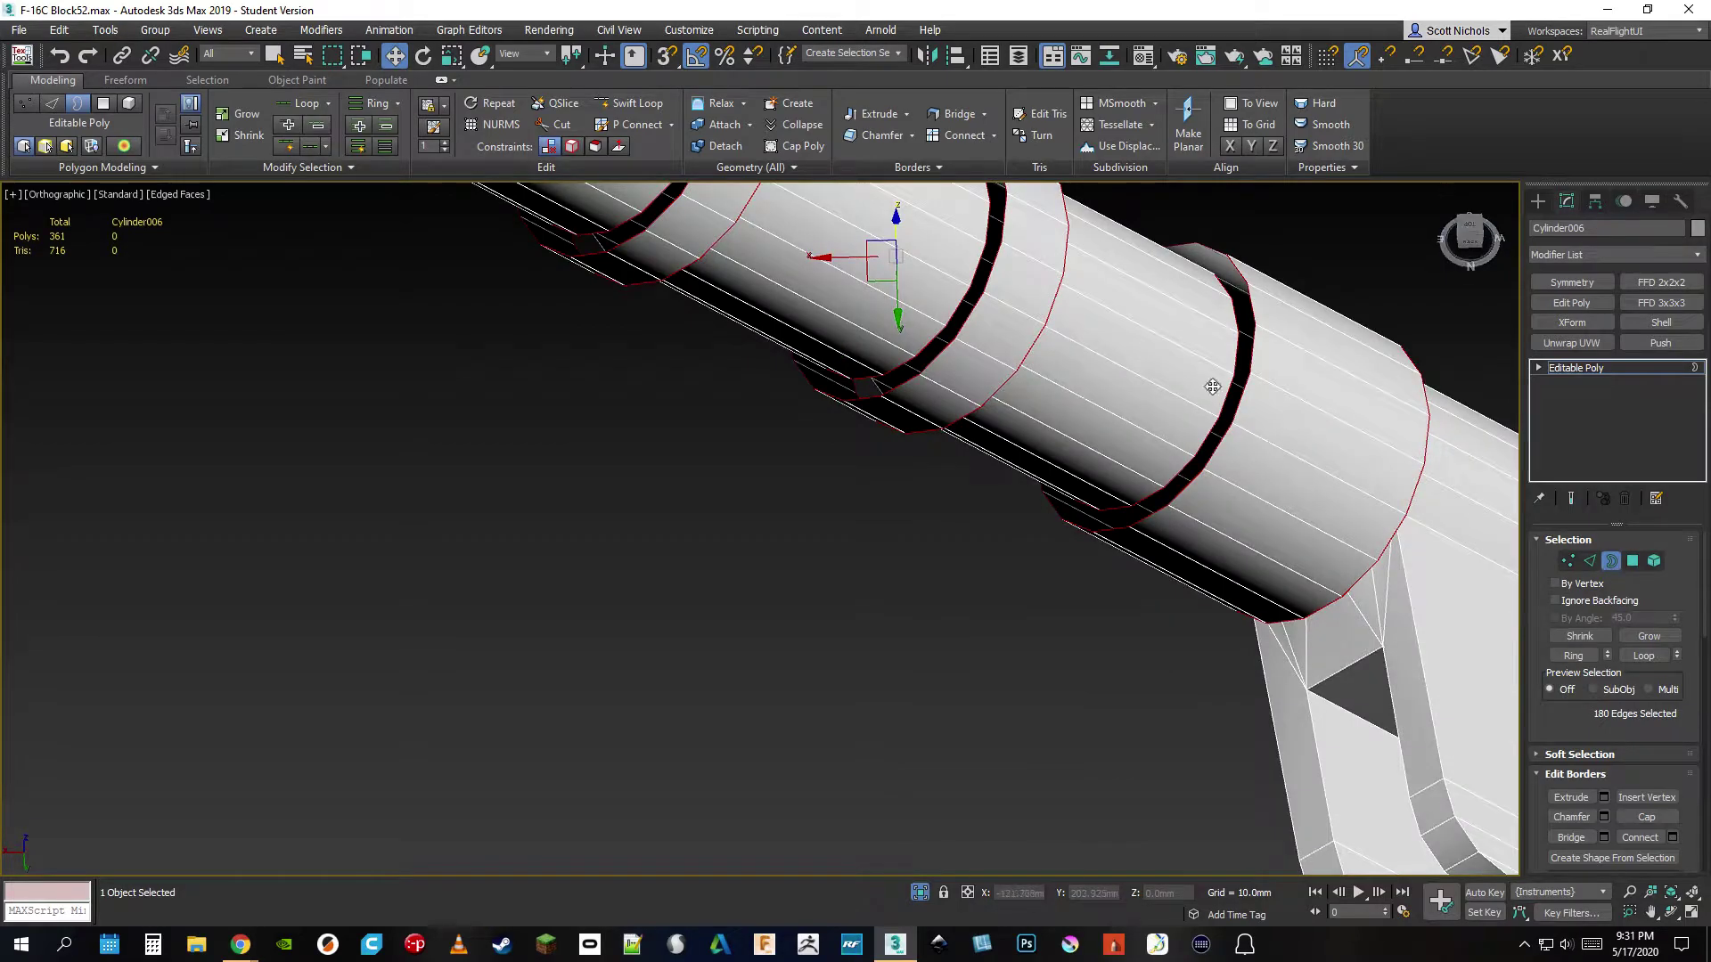
{"action": "left_click", "coordinate": [1209, 434], "text": "alt"}
{"action": "middle_click_drag", "start_coordinate": [913, 314], "coordinate": [1089, 581]}
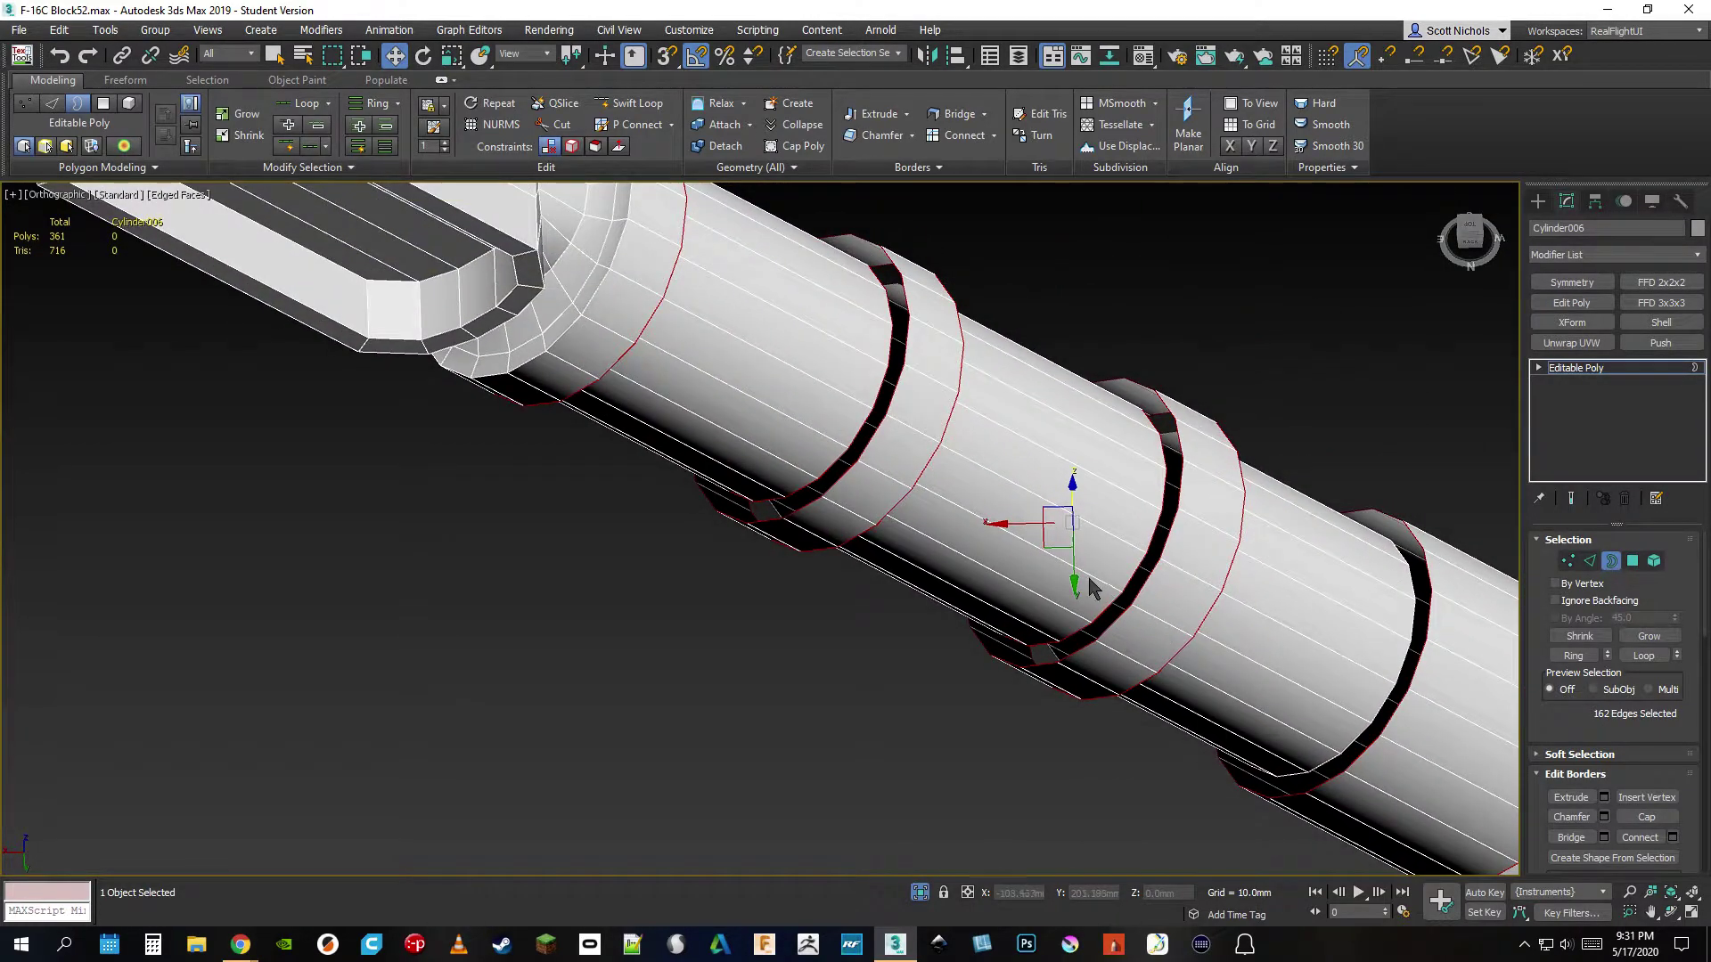
{"action": "left_click", "coordinate": [1134, 572], "text": "alt"}
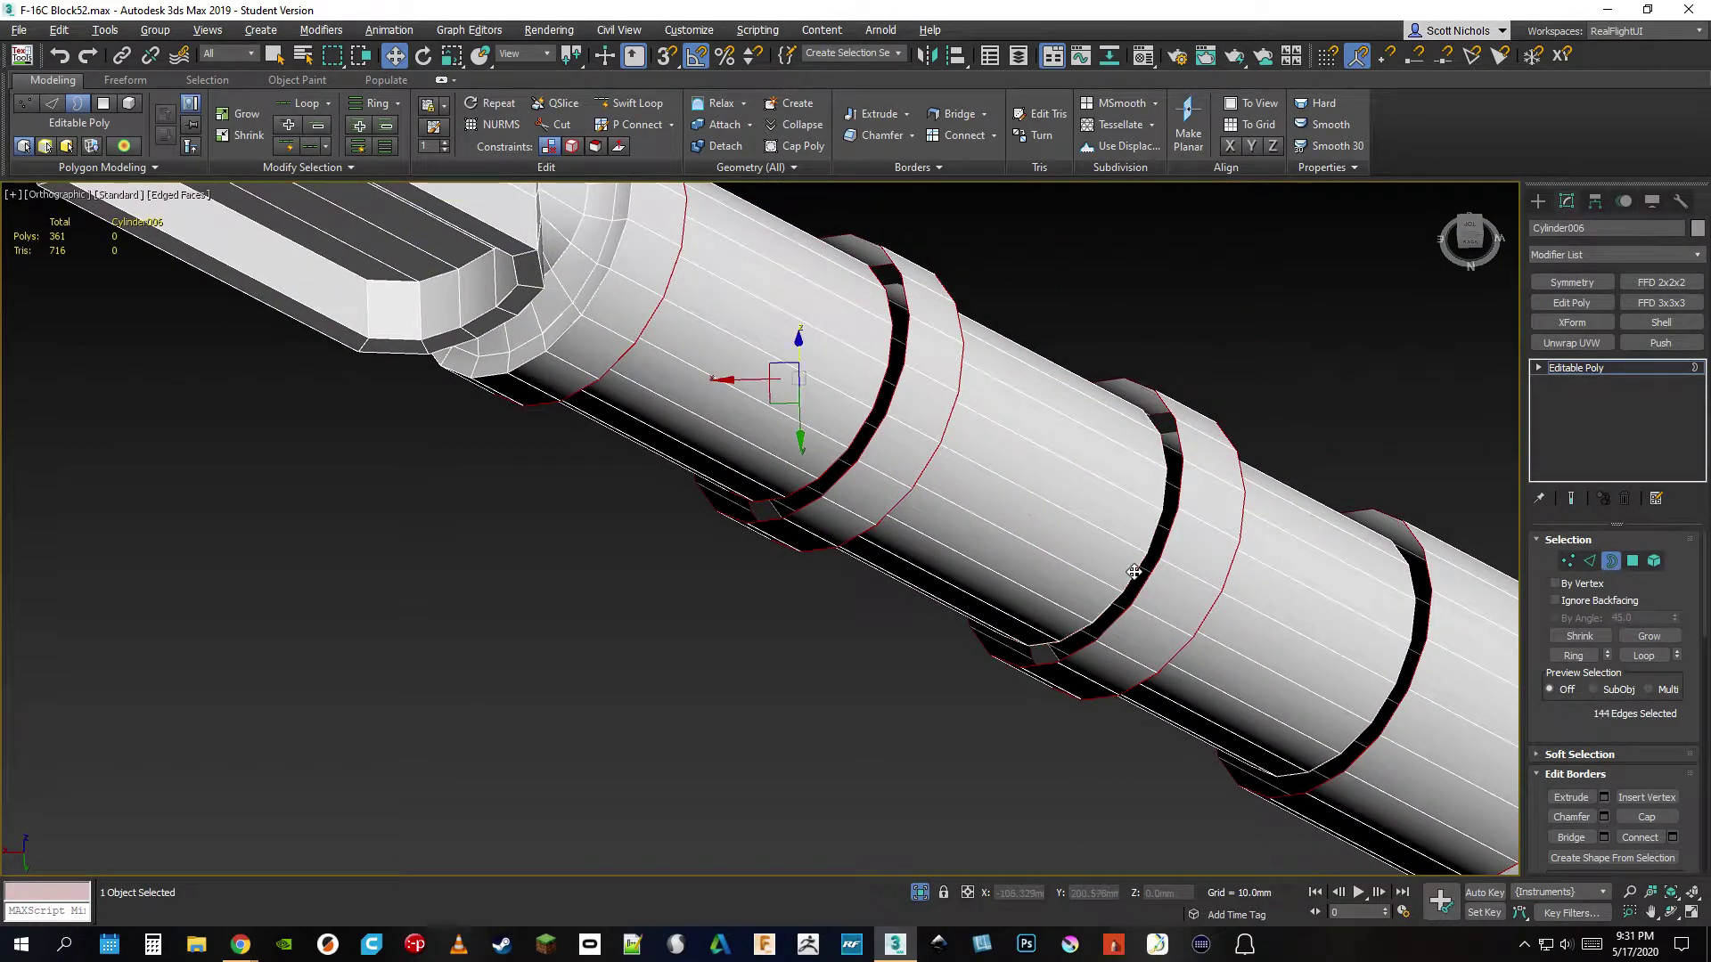
{"action": "left_click", "coordinate": [856, 435], "text": "alt"}
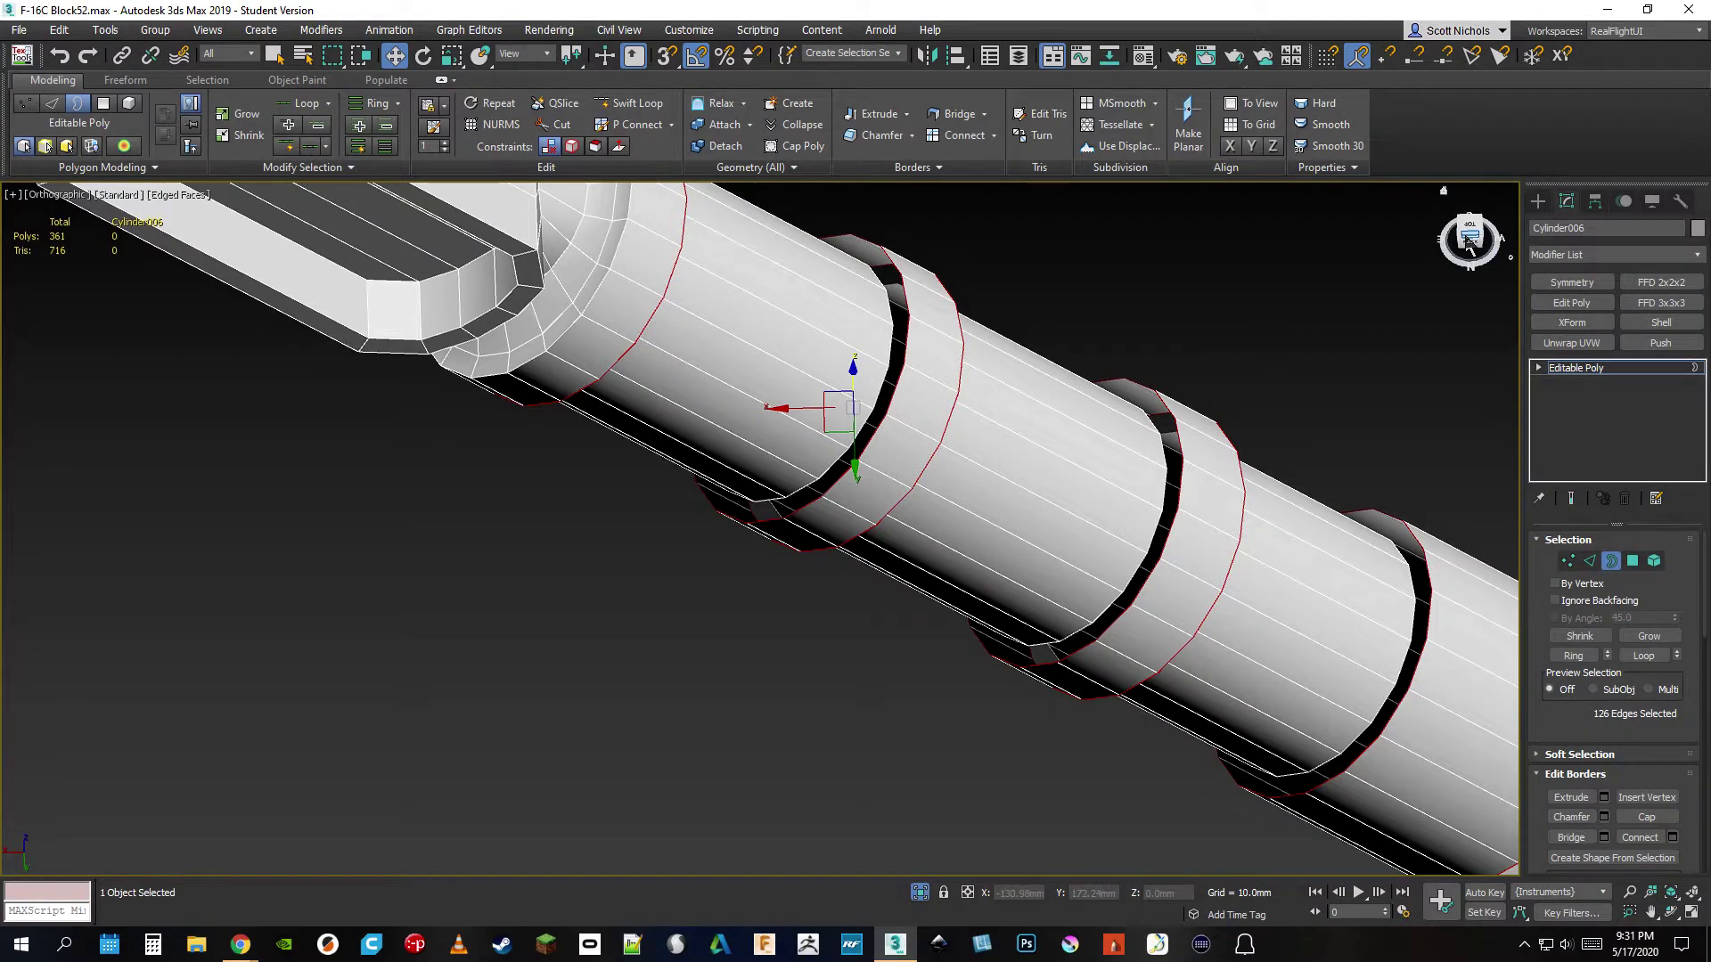
- Cap the selected outer collar borders to close the collars' sides with single polygons
{"action": "left_click_drag", "start_coordinate": [1472, 241], "coordinate": [1433, 217]}
{"action": "middle_click_drag", "start_coordinate": [1017, 620], "coordinate": [949, 588], "text": "alt"}
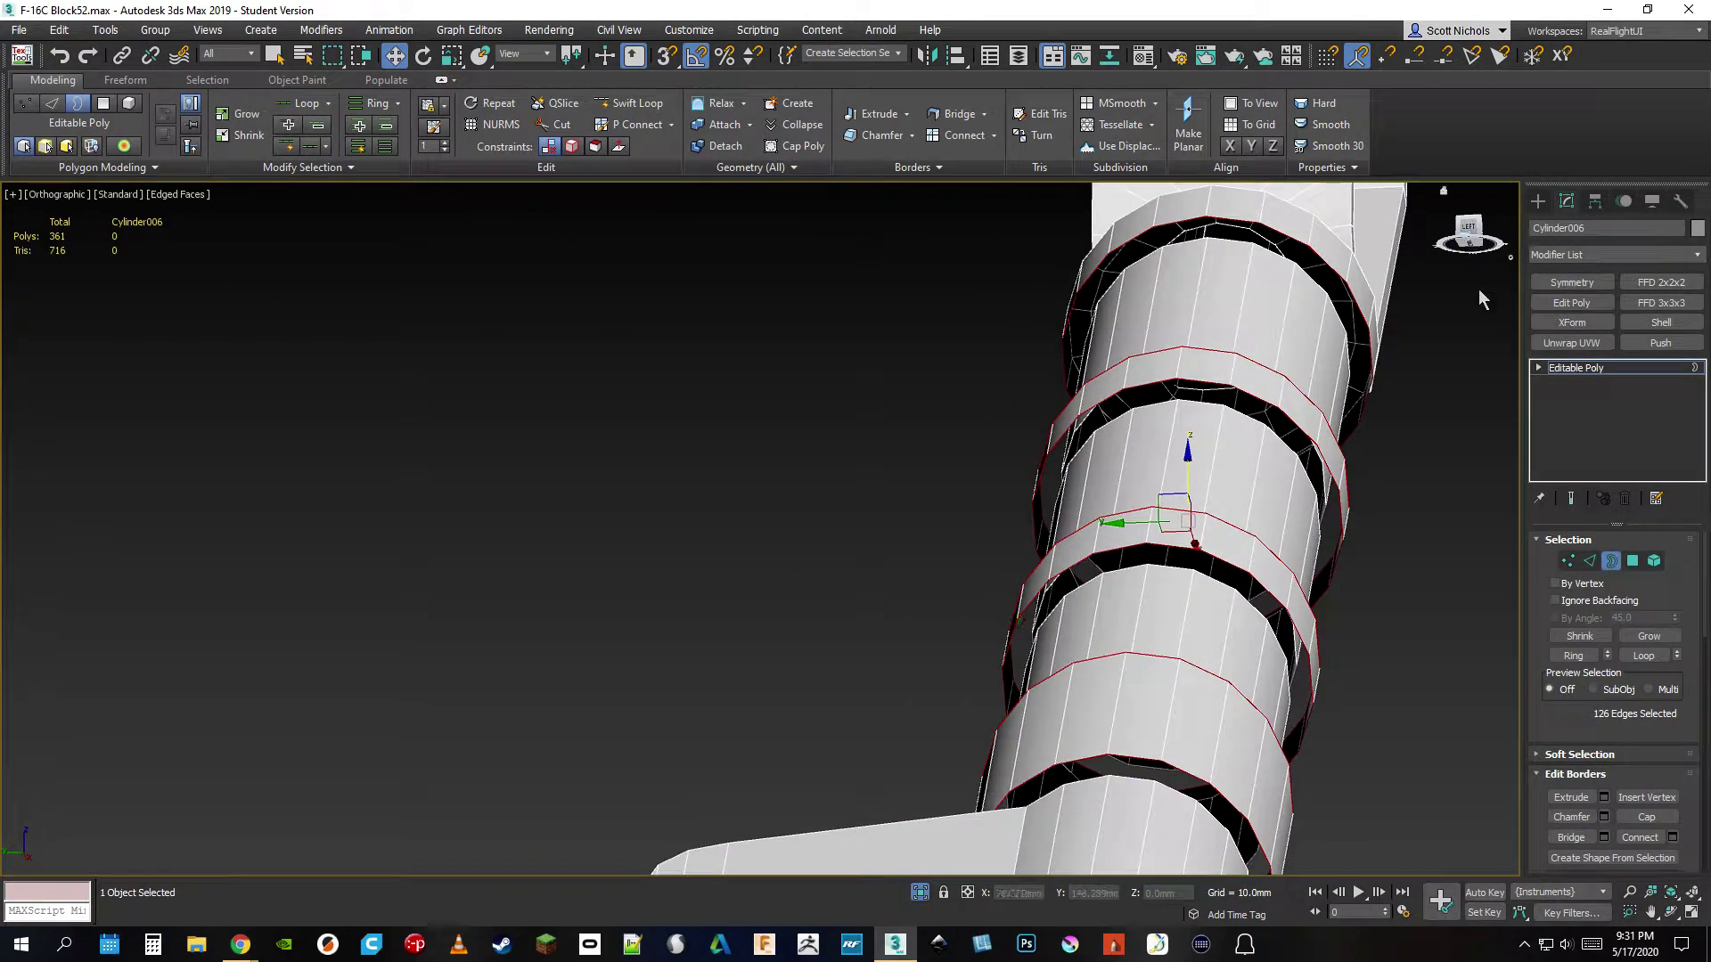
{"action": "left_click", "coordinate": [1648, 818]}
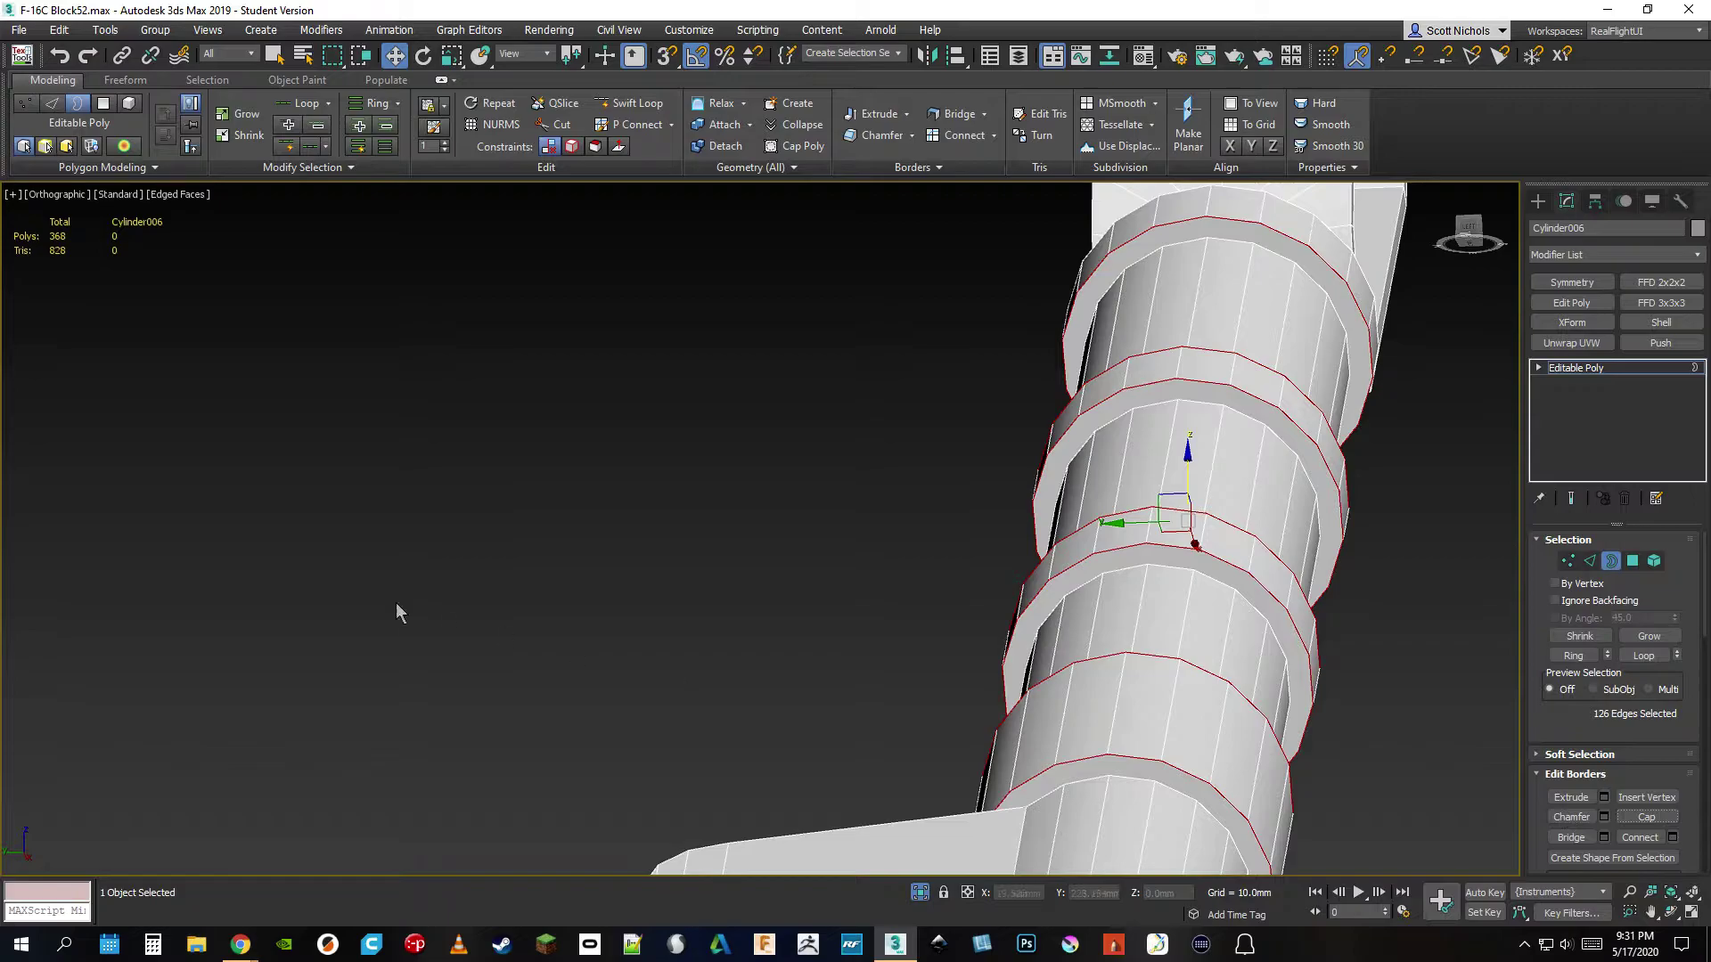
{"action": "left_click_drag", "start_coordinate": [1476, 245], "coordinate": [1474, 243]}
{"action": "middle_click_drag", "start_coordinate": [1015, 619], "coordinate": [1129, 661], "text": "alt"}
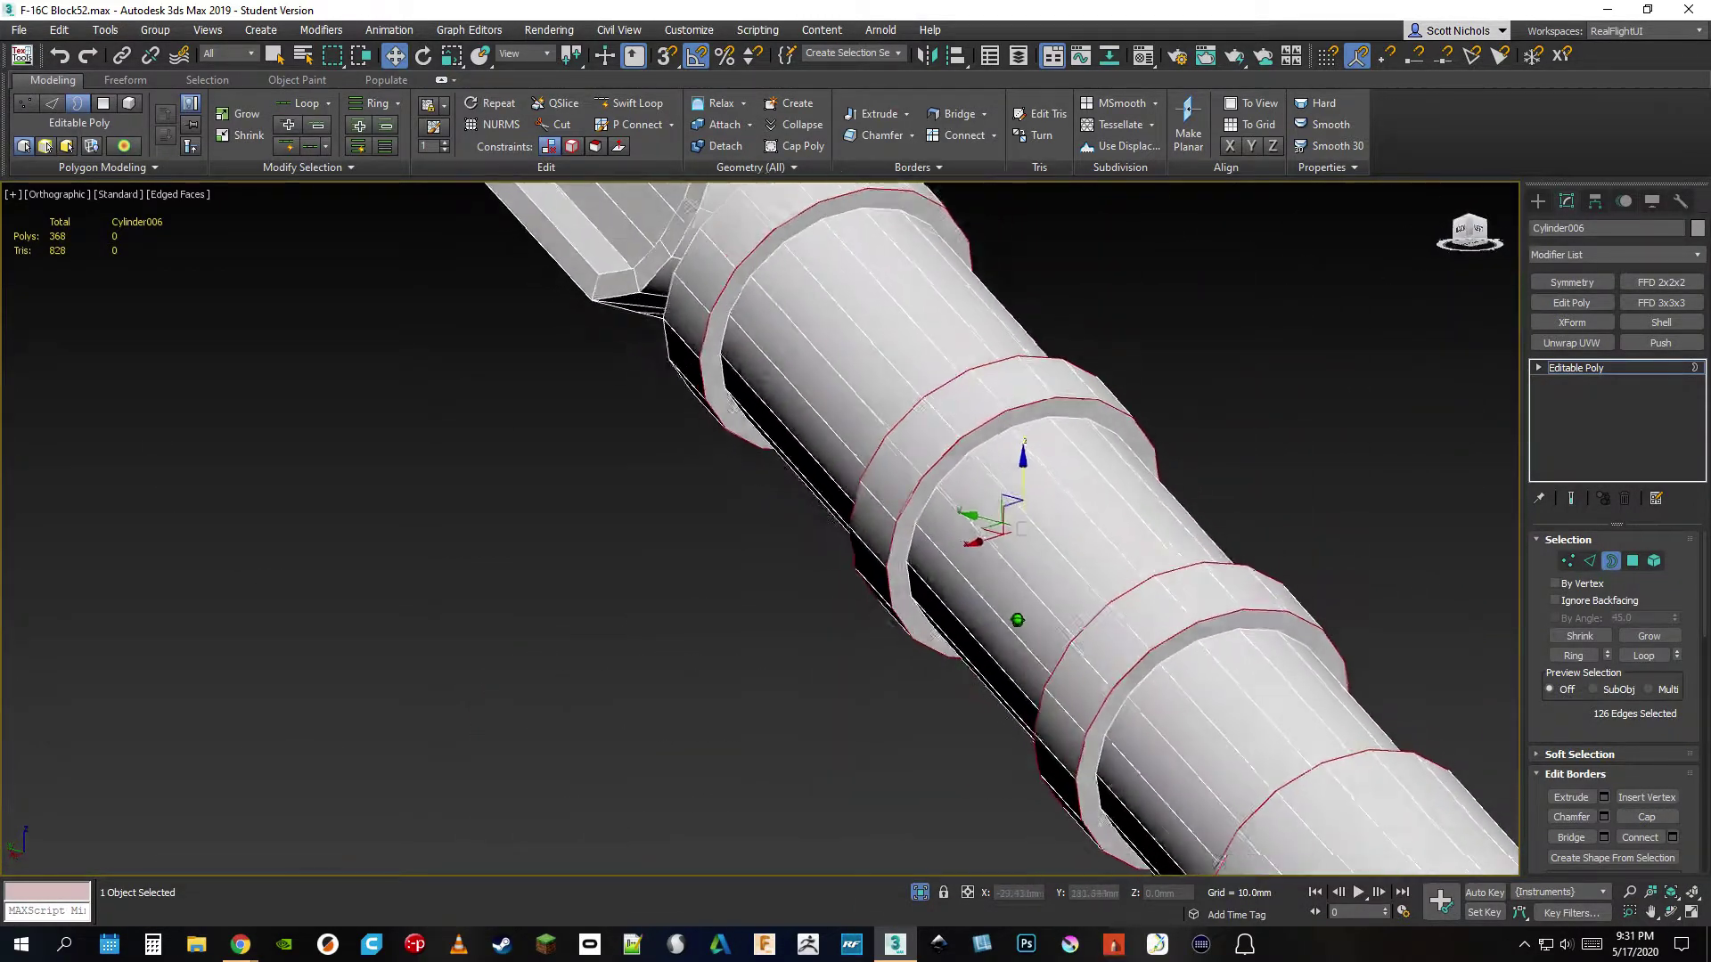
{"action": "scroll", "coordinate": [1129, 664], "scroll_direction": "up", "scroll_amount": 3}
{"action": "scroll", "coordinate": [1127, 677], "scroll_direction": "down", "scroll_amount": 4}
{"action": "scroll", "coordinate": [971, 576], "scroll_direction": "down", "scroll_amount": 4}
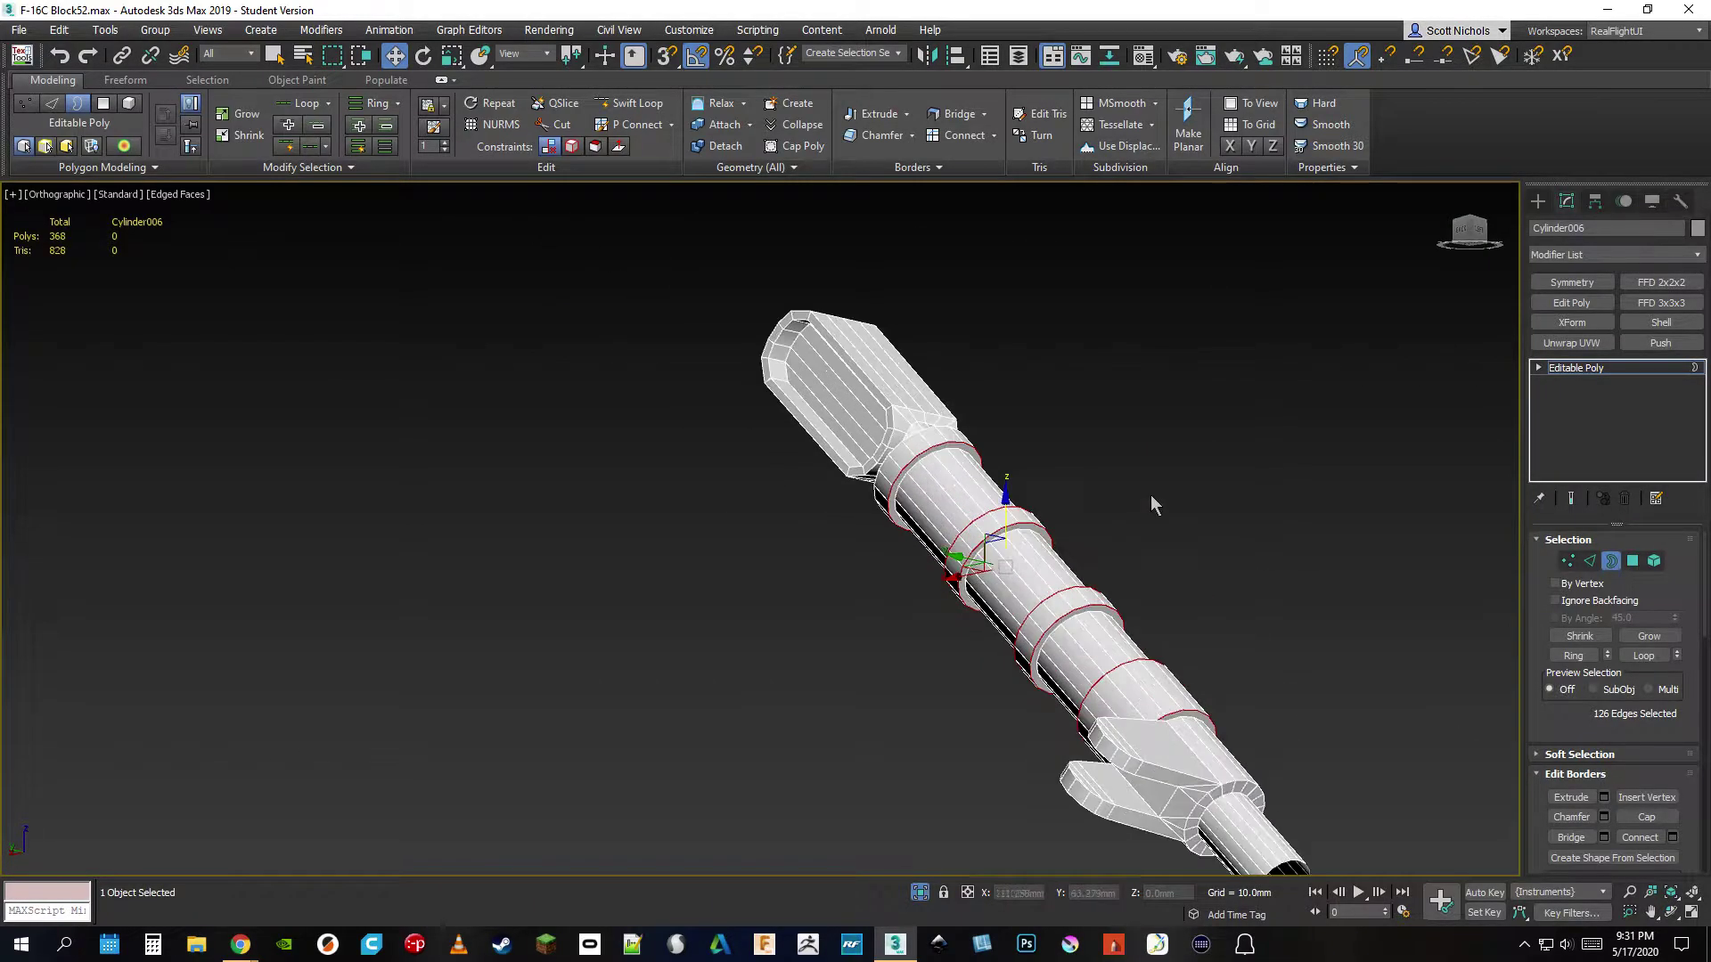
- Delete the ring of faces on the shoulder around the thin rod at the lug end
{"action": "left_click_drag", "start_coordinate": [1470, 237], "coordinate": [1474, 243]}
{"action": "middle_click_drag", "start_coordinate": [1252, 531], "coordinate": [1150, 329]}
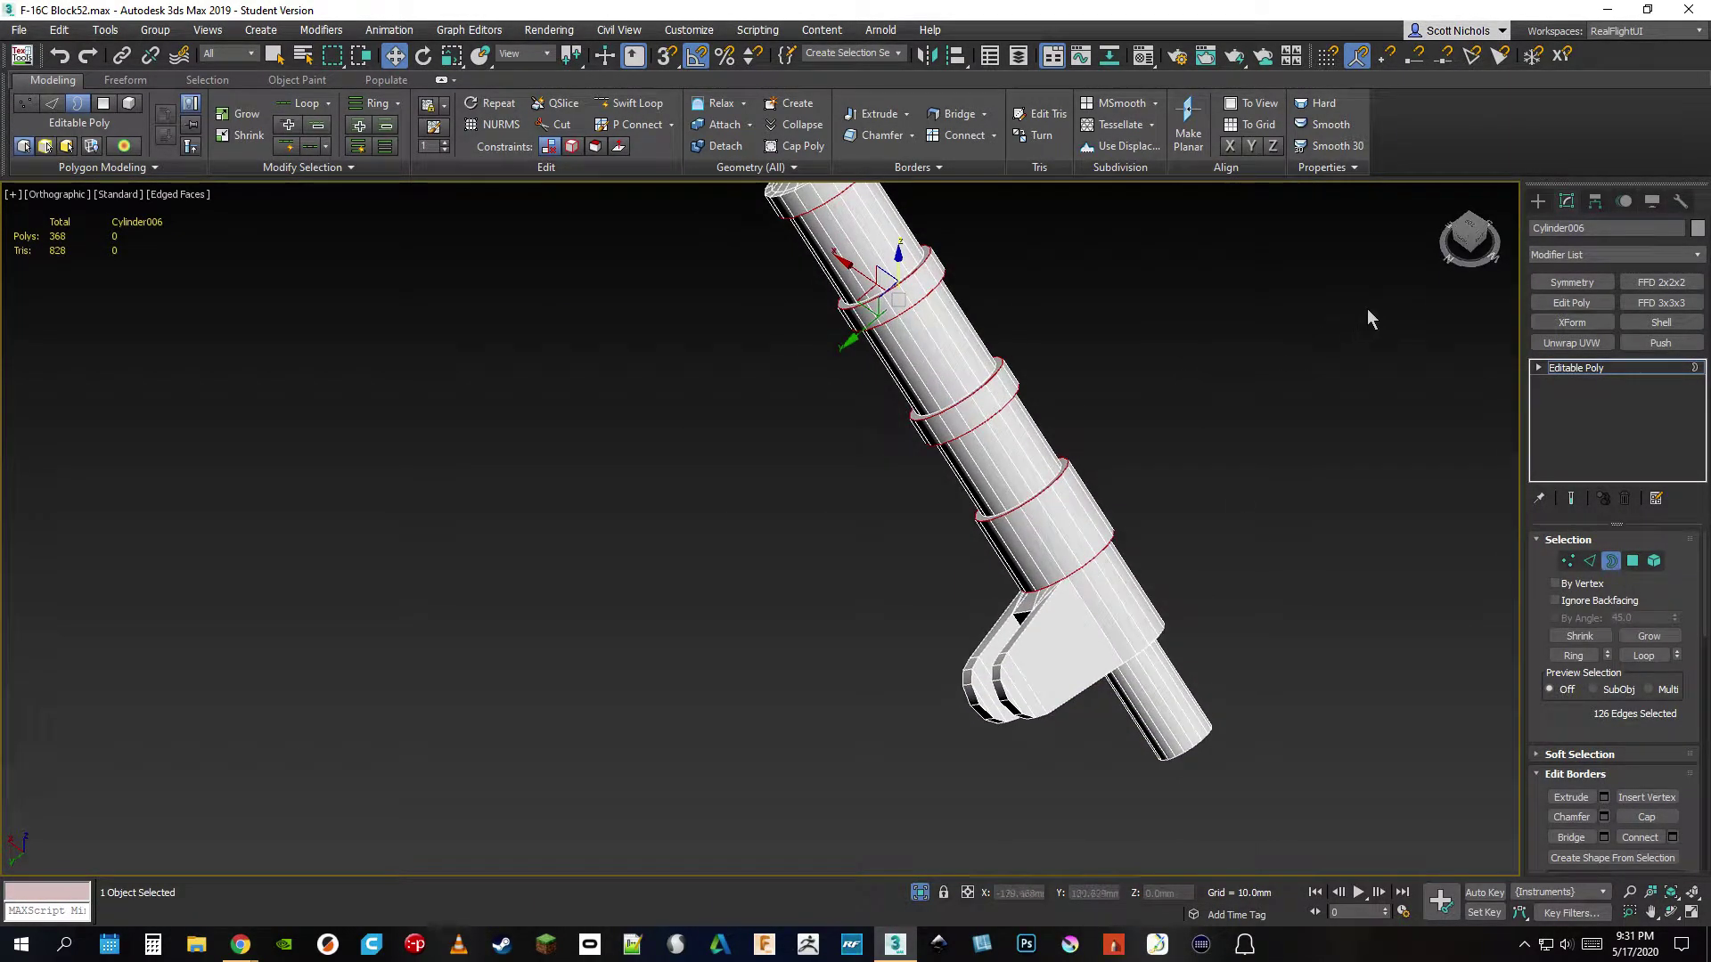
{"action": "left_click_drag", "start_coordinate": [1467, 242], "coordinate": [1466, 221]}
{"action": "scroll", "coordinate": [1101, 488], "scroll_direction": "up", "scroll_amount": 3}
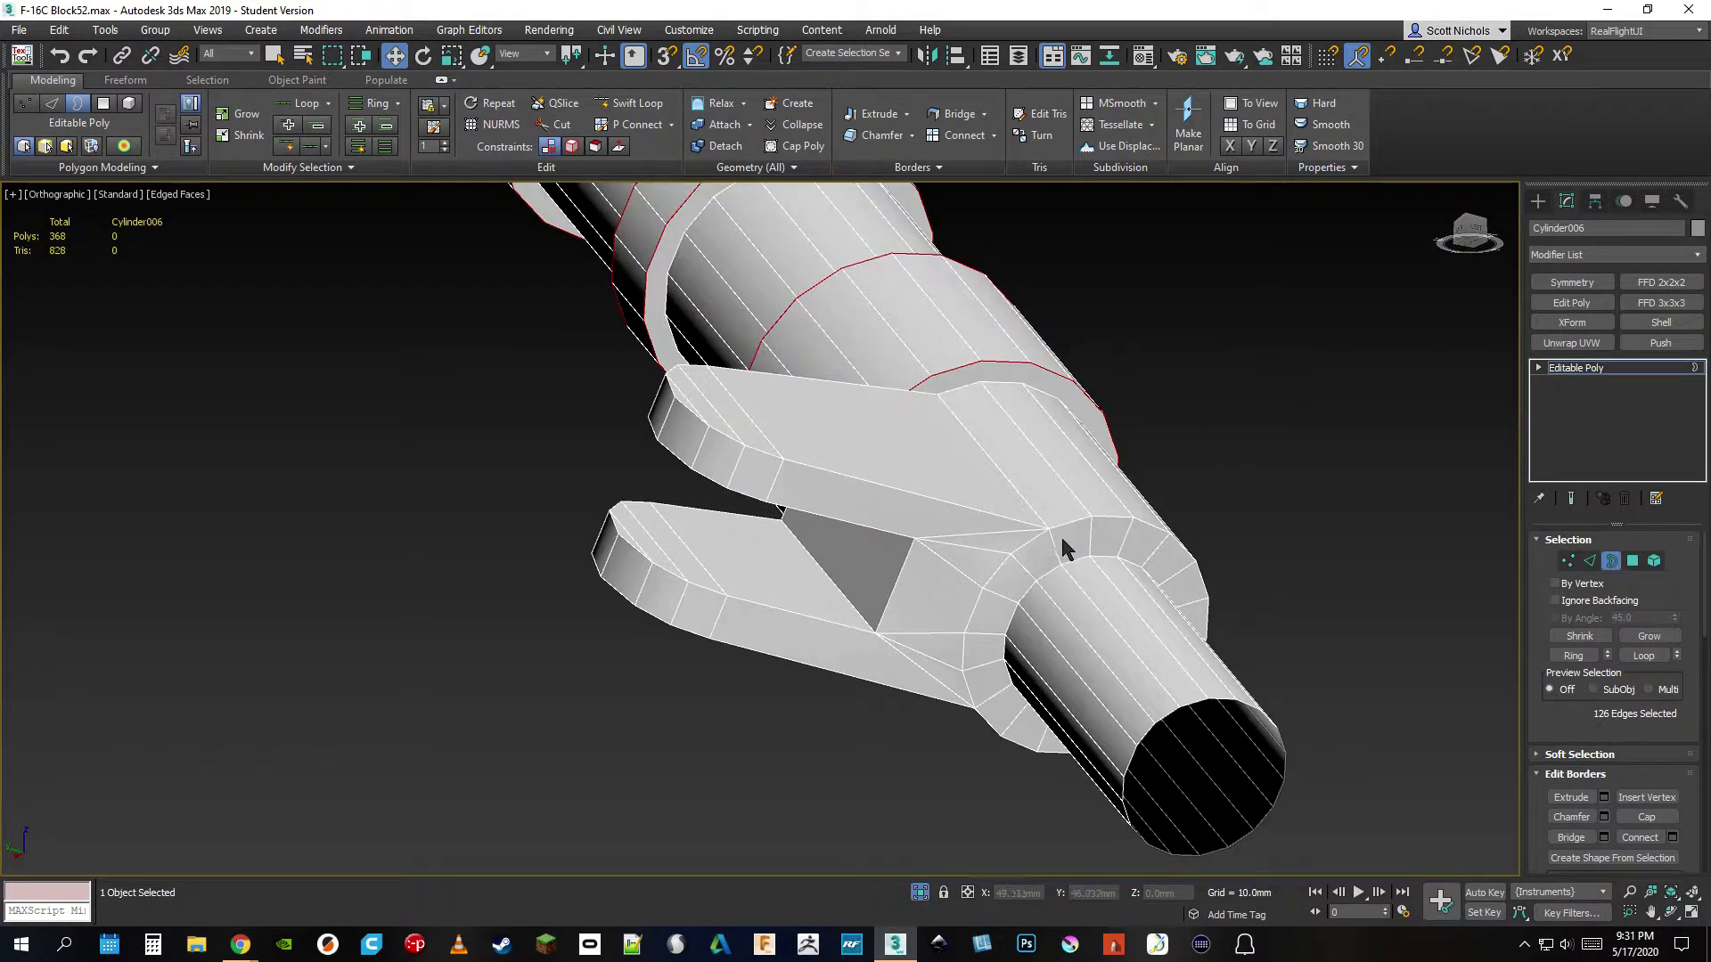
{"action": "left_click", "coordinate": [1633, 560]}
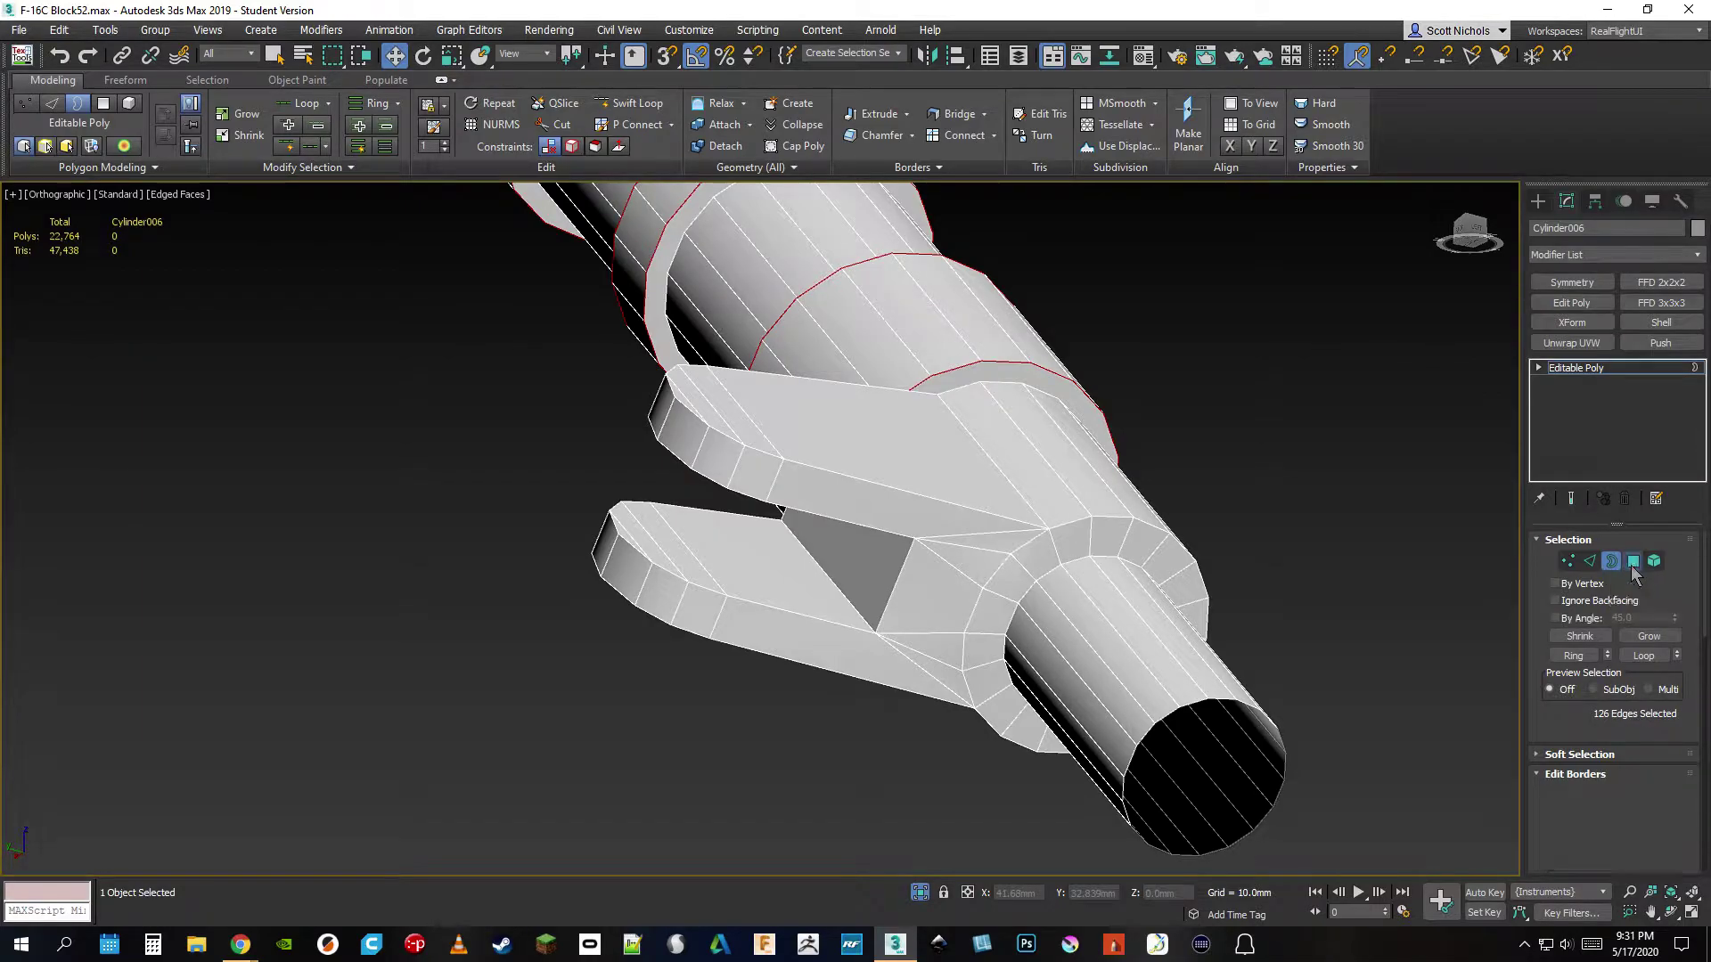
{"action": "left_click", "coordinate": [1055, 558]}
{"action": "left_click", "coordinate": [1071, 546], "text": "shift"}
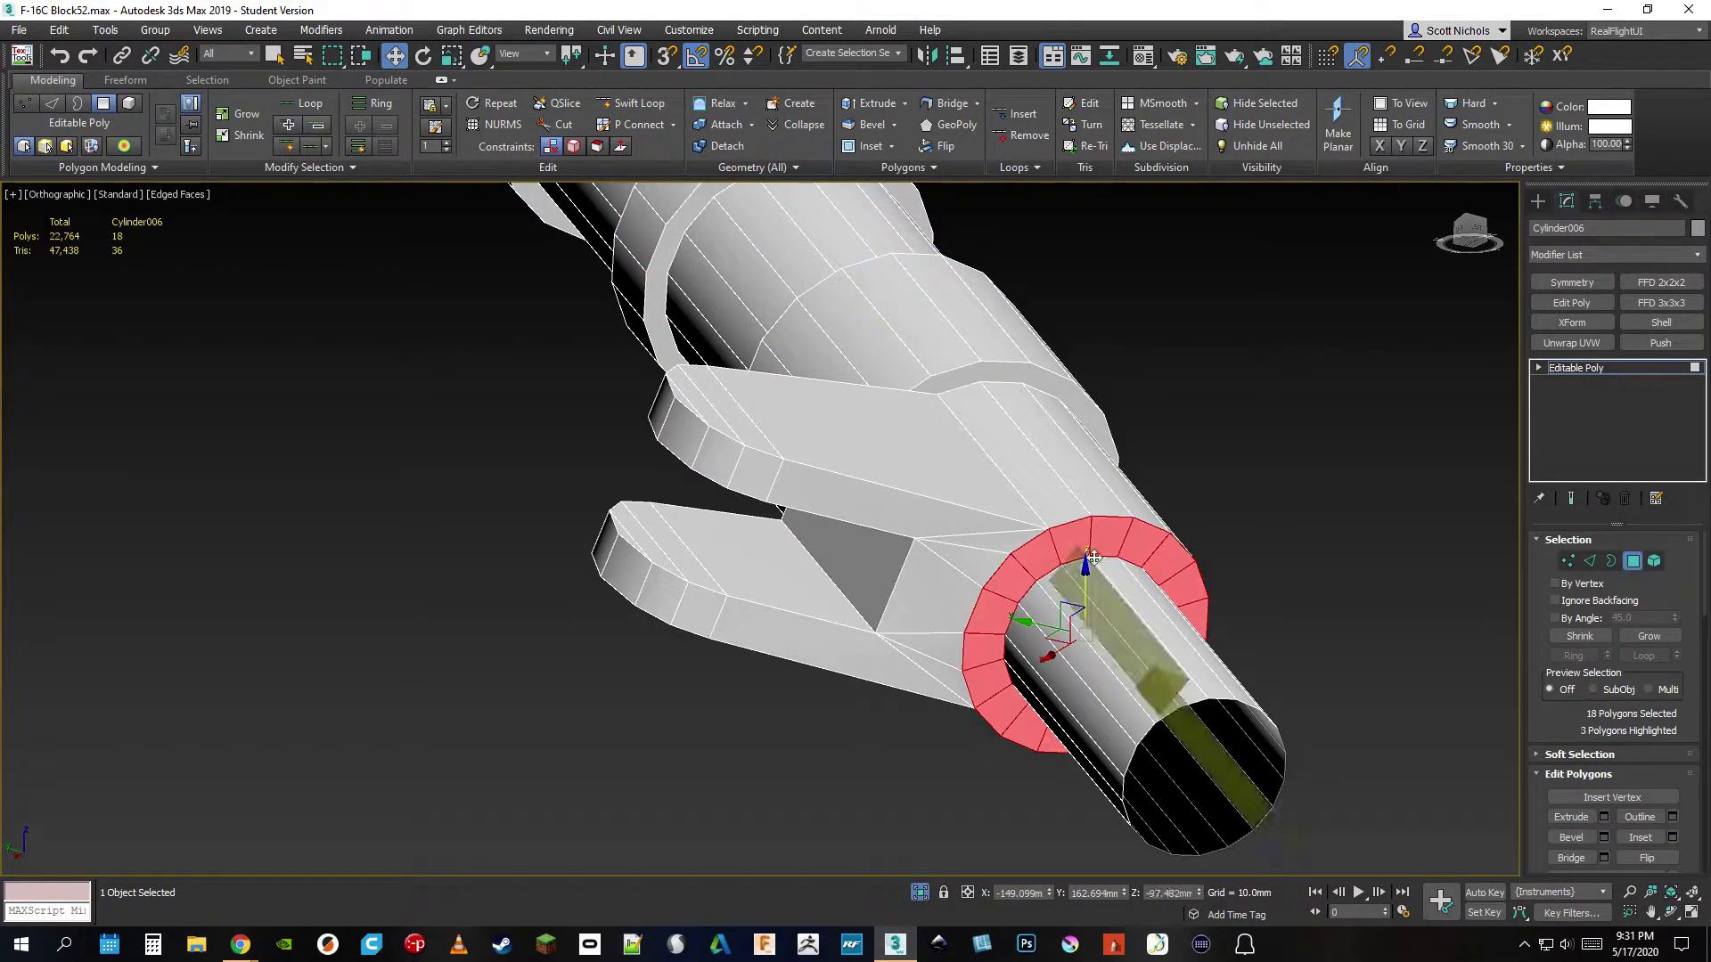
{"action": "key", "text": "Delete"}
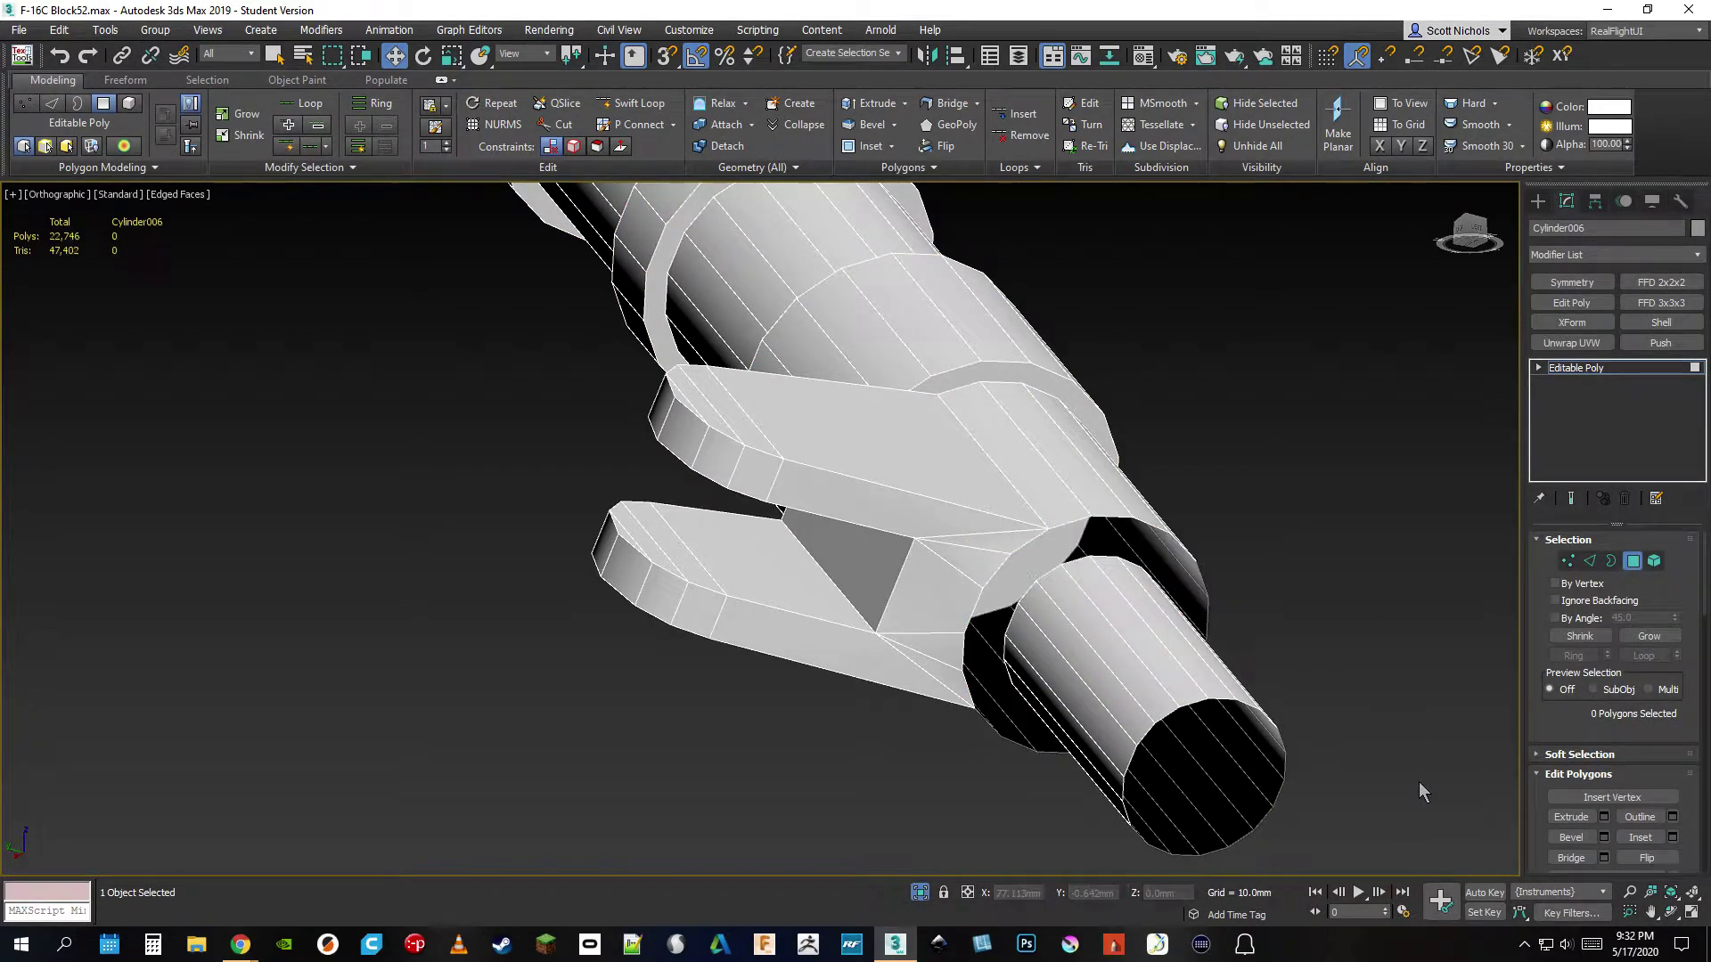
- Cap the outer border of the open shoulder around the thin rod
{"action": "left_click", "coordinate": [1611, 560]}
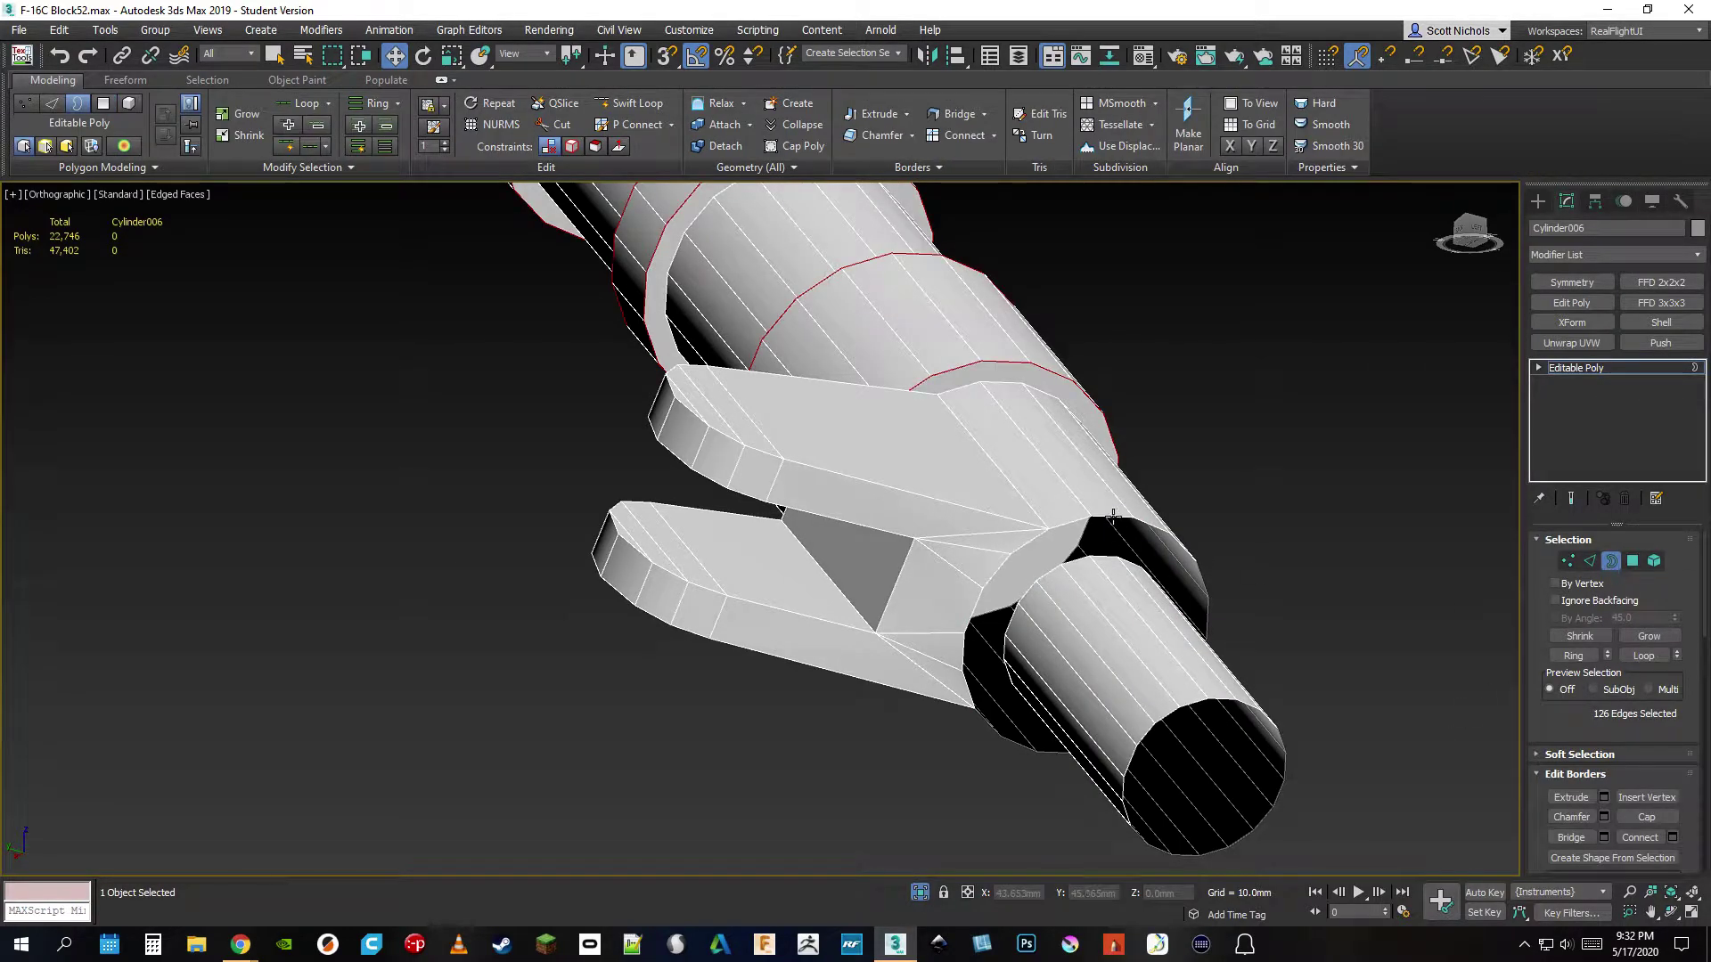
{"action": "left_click", "coordinate": [1113, 517]}
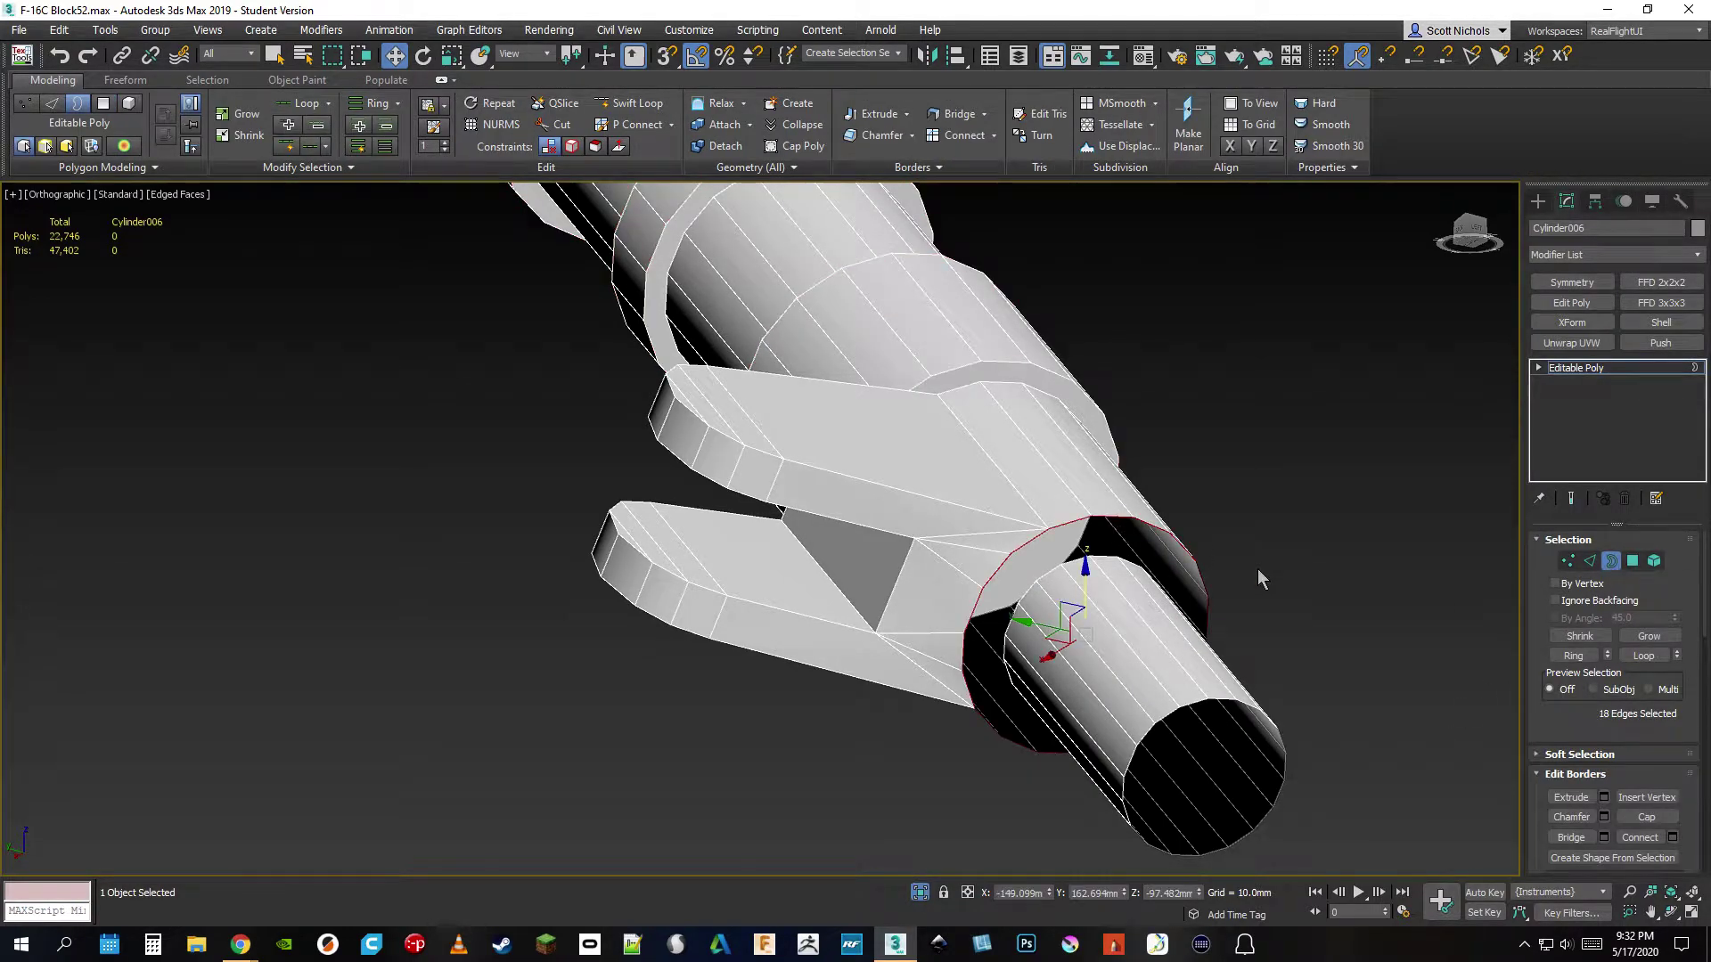
{"action": "left_click", "coordinate": [1645, 817]}
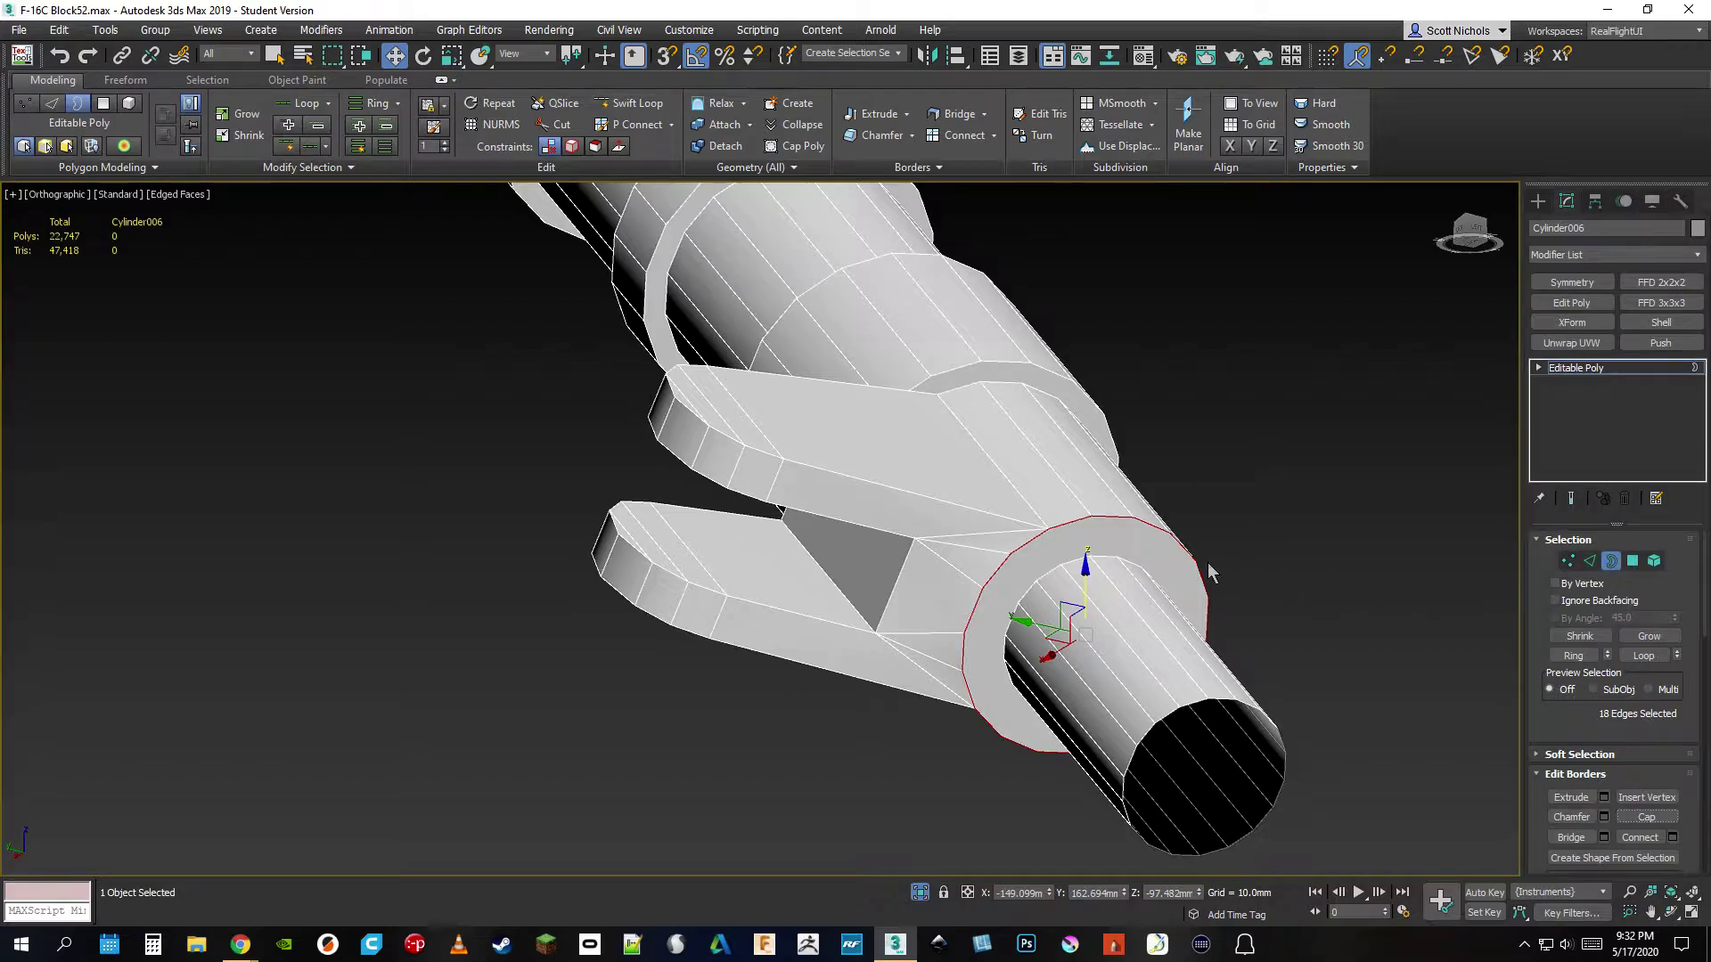
- Display the strut's hidden triangulation with Edit Triangulation and examine how the collar sides and rod shoulder are divided
{"action": "left_click", "coordinate": [1633, 561]}
{"action": "scroll", "coordinate": [1596, 713], "scroll_direction": "down", "scroll_amount": 3}
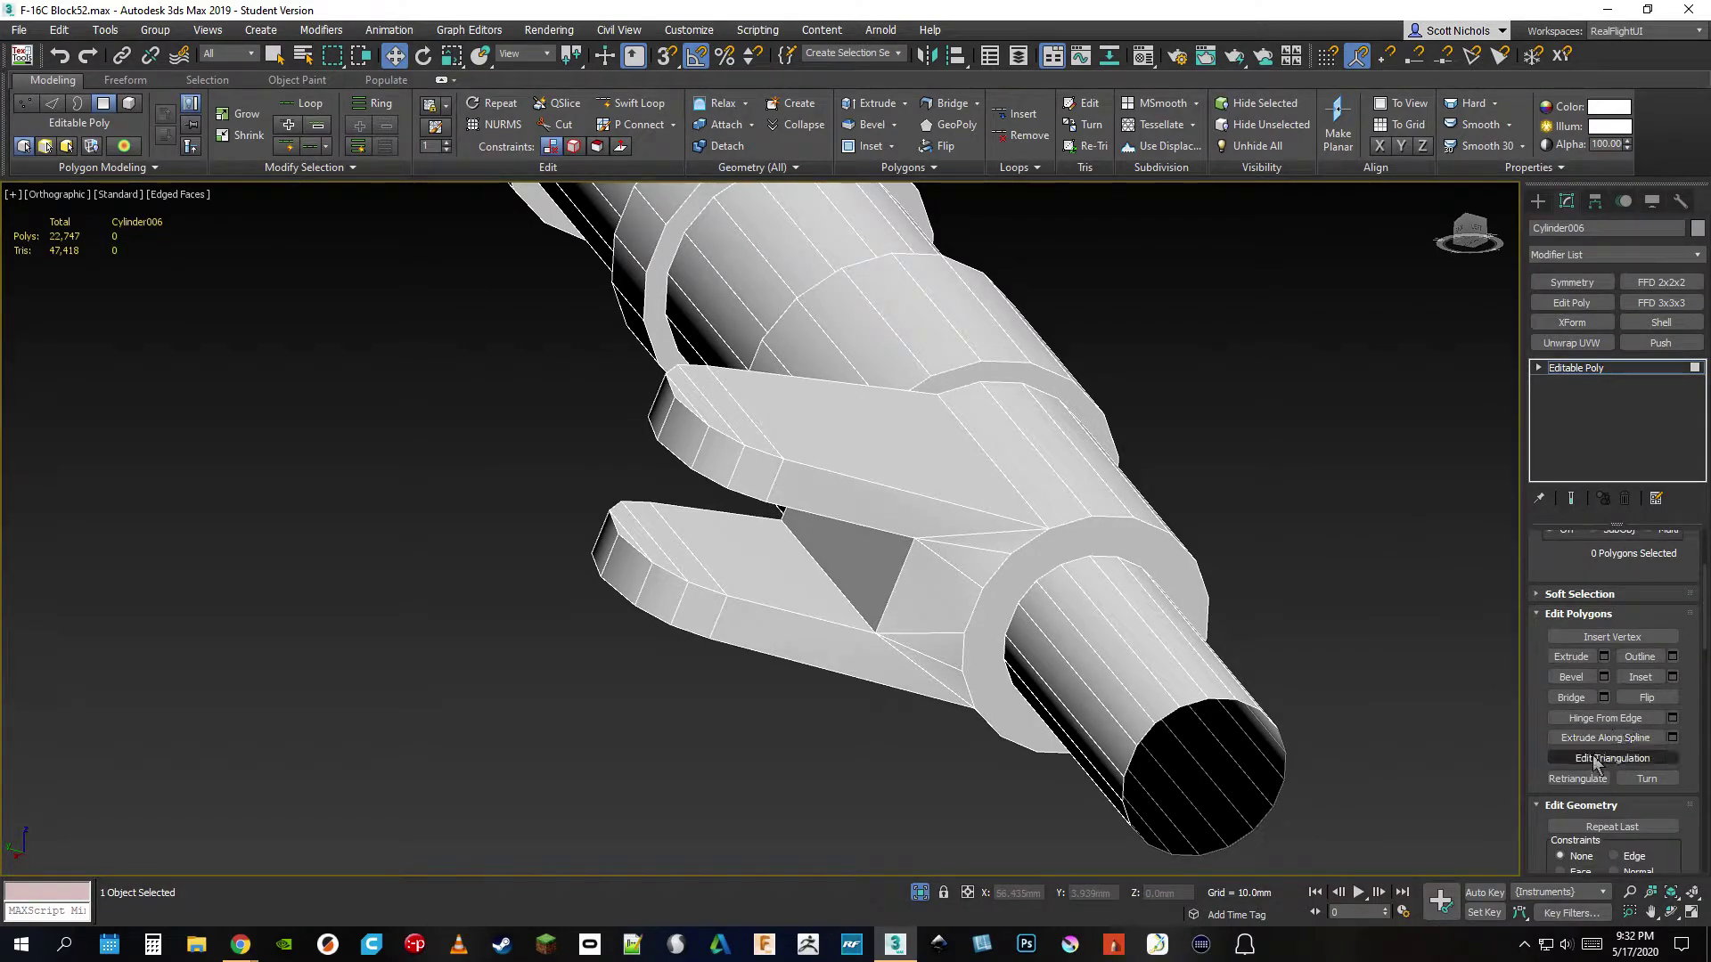
{"action": "left_click", "coordinate": [1595, 762]}
{"action": "scroll", "coordinate": [1040, 579], "scroll_direction": "up", "scroll_amount": 1}
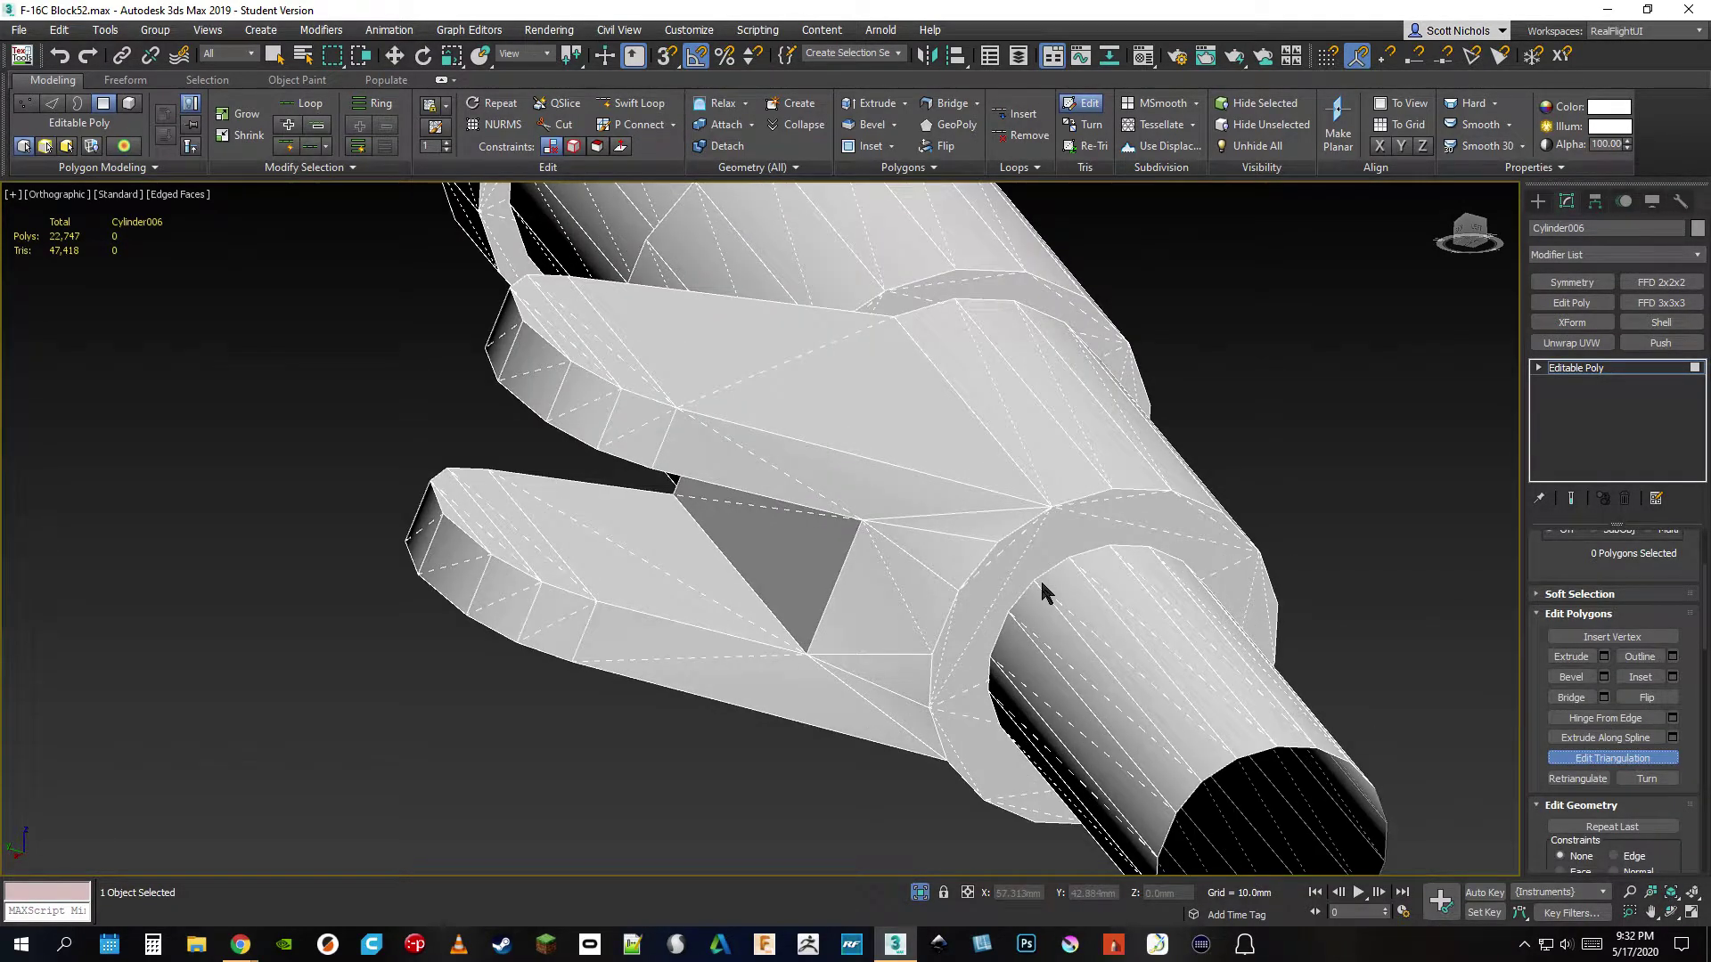
{"action": "scroll", "coordinate": [1104, 539], "scroll_direction": "up", "scroll_amount": 2}
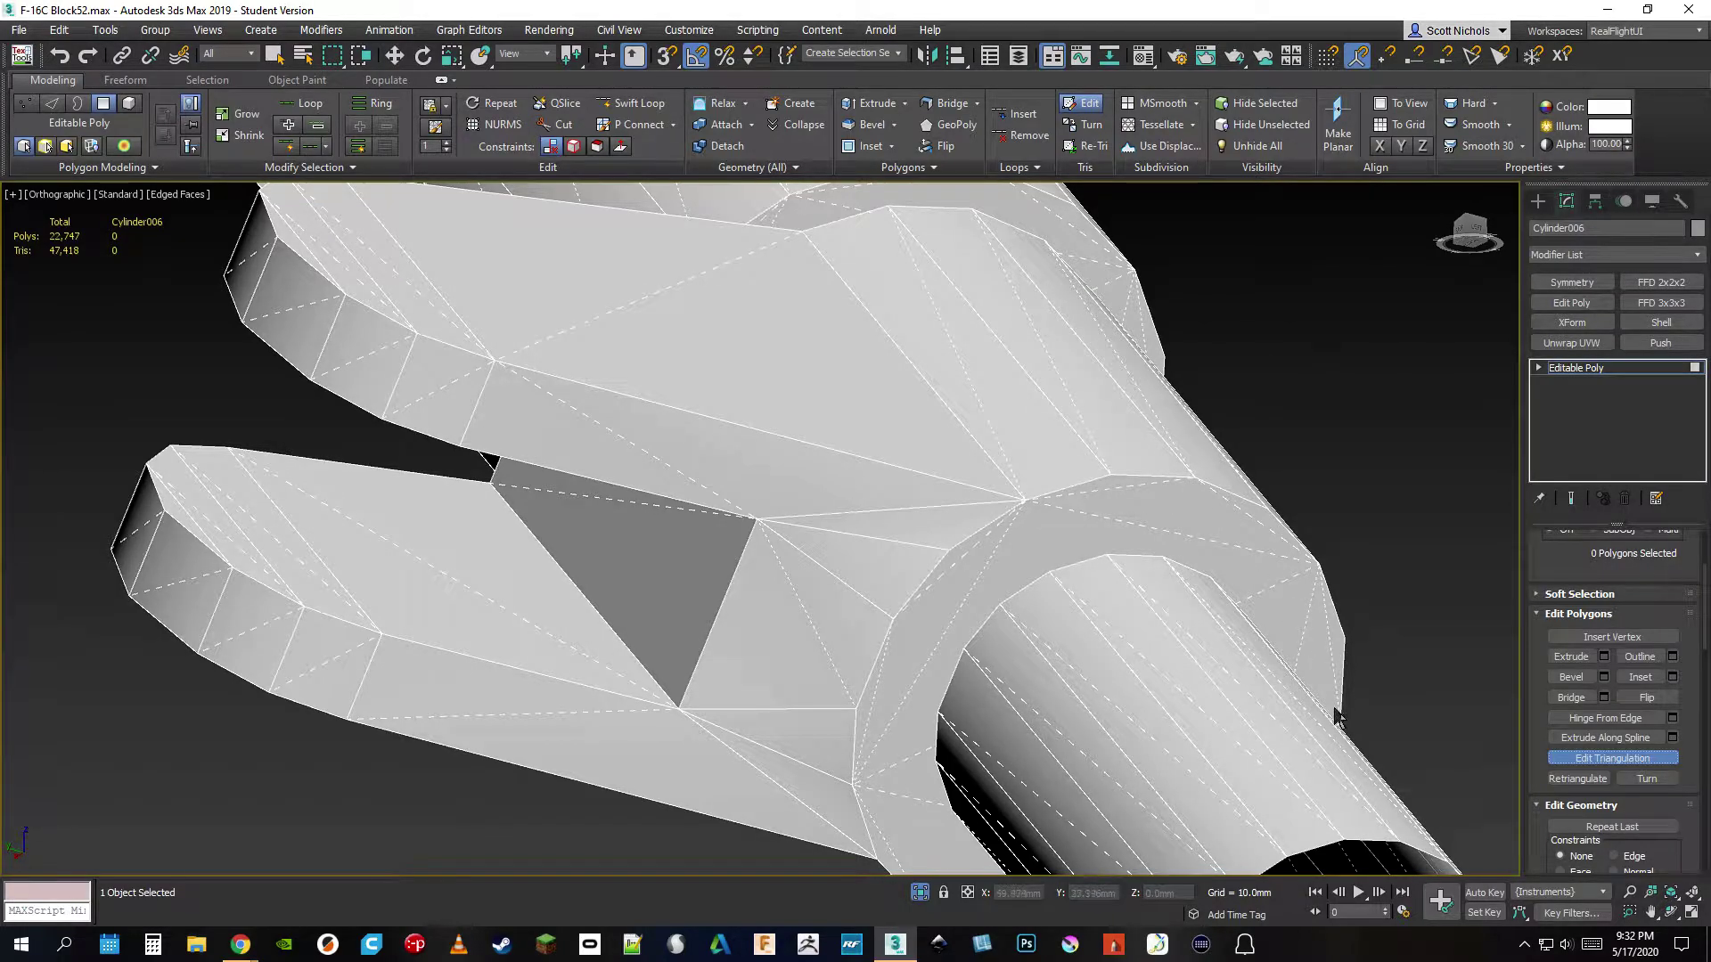
{"action": "middle_click_drag", "start_coordinate": [1328, 707], "coordinate": [1375, 610]}
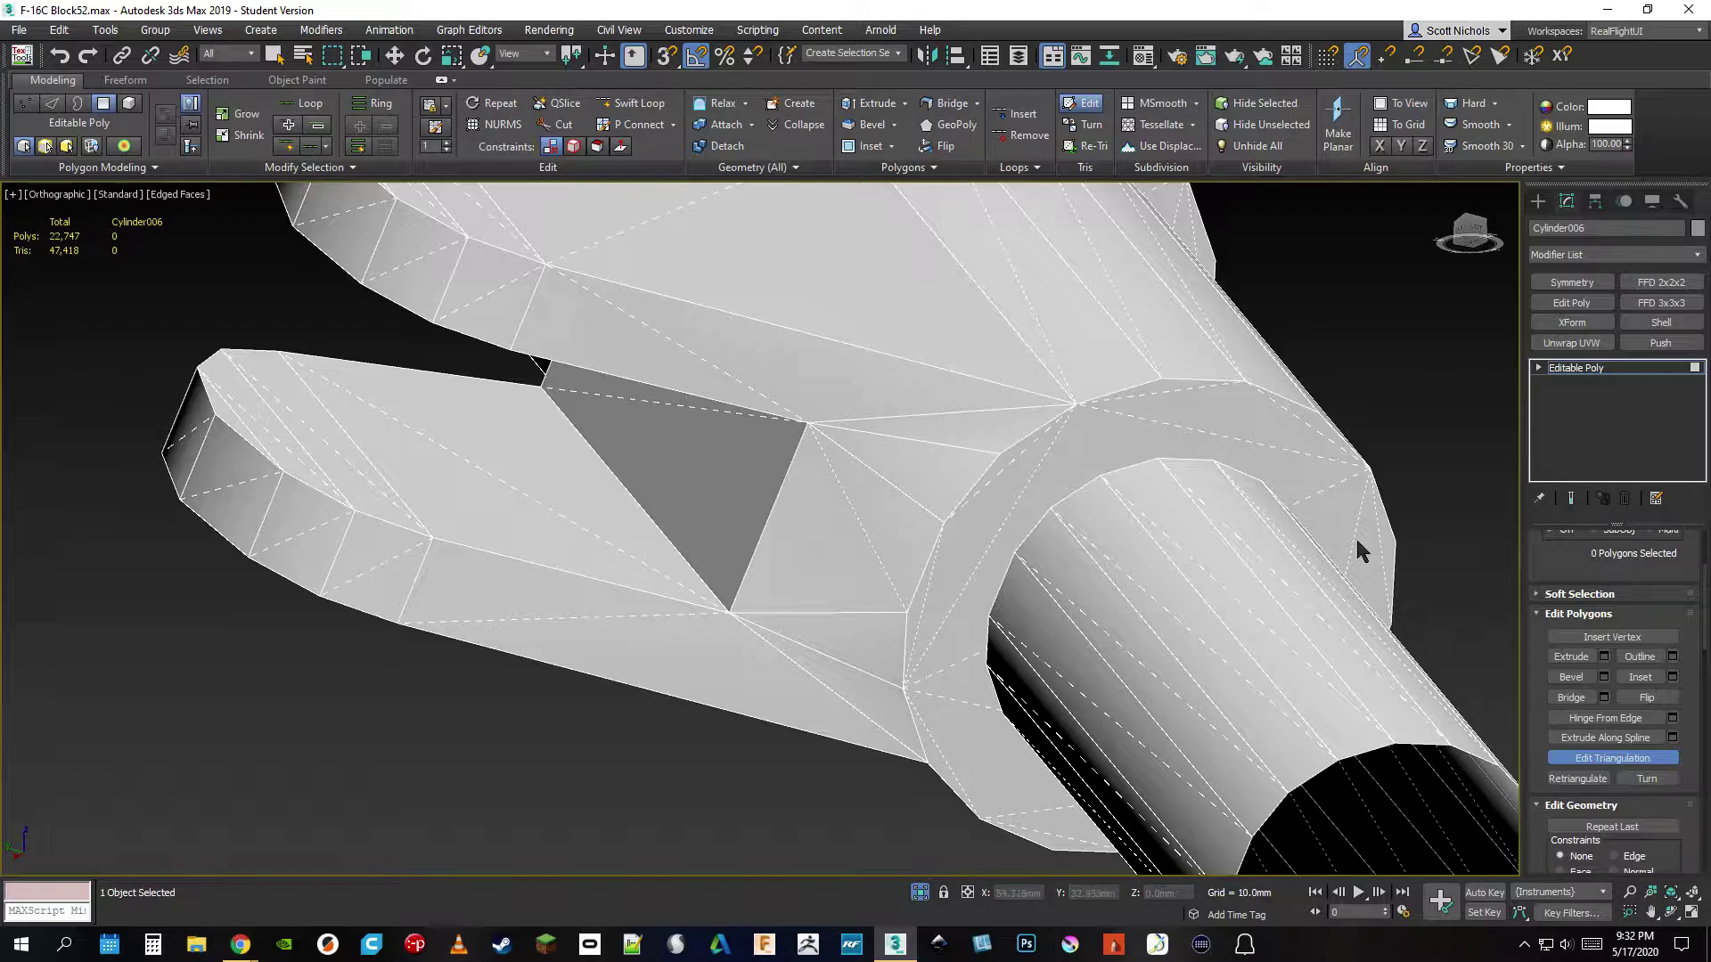
{"action": "scroll", "coordinate": [1358, 535], "scroll_direction": "down", "scroll_amount": 3}
{"action": "scroll", "coordinate": [1577, 731], "scroll_direction": "up", "scroll_amount": 3}
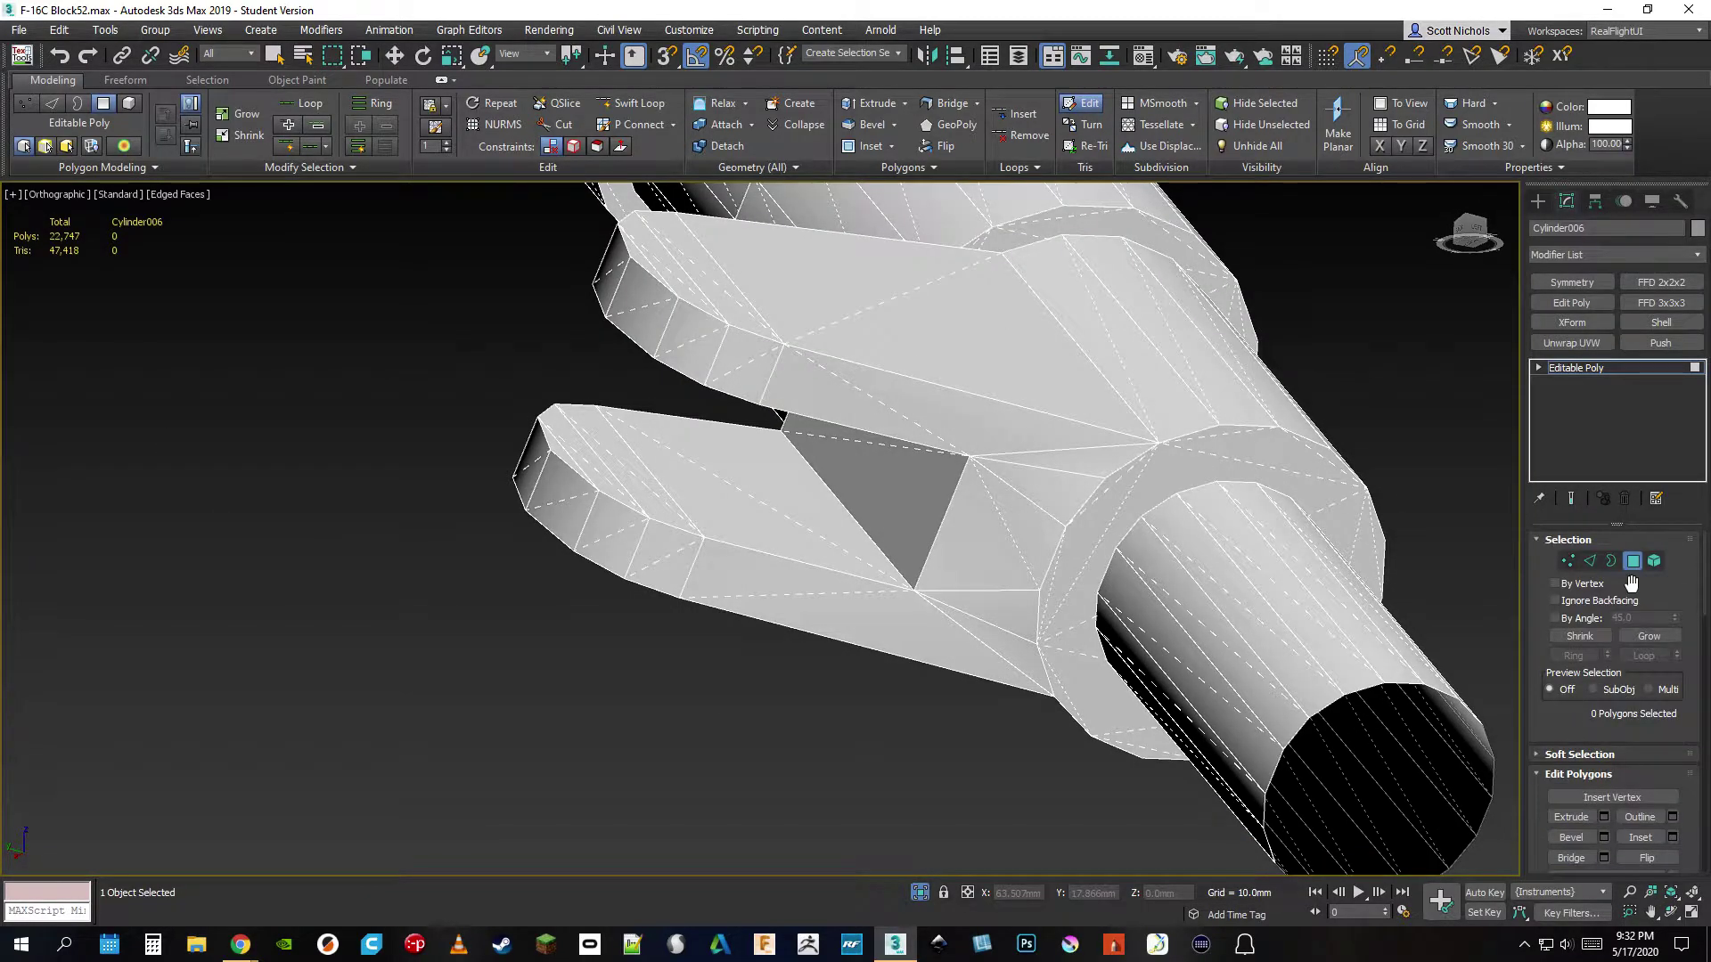
{"action": "scroll", "coordinate": [1258, 525], "scroll_direction": "up", "scroll_amount": 4}
{"action": "scroll", "coordinate": [1260, 526], "scroll_direction": "down", "scroll_amount": 2}
{"action": "middle_click_drag", "start_coordinate": [1105, 439], "coordinate": [1127, 782]}
{"action": "scroll", "coordinate": [1127, 783], "scroll_direction": "down", "scroll_amount": 2}
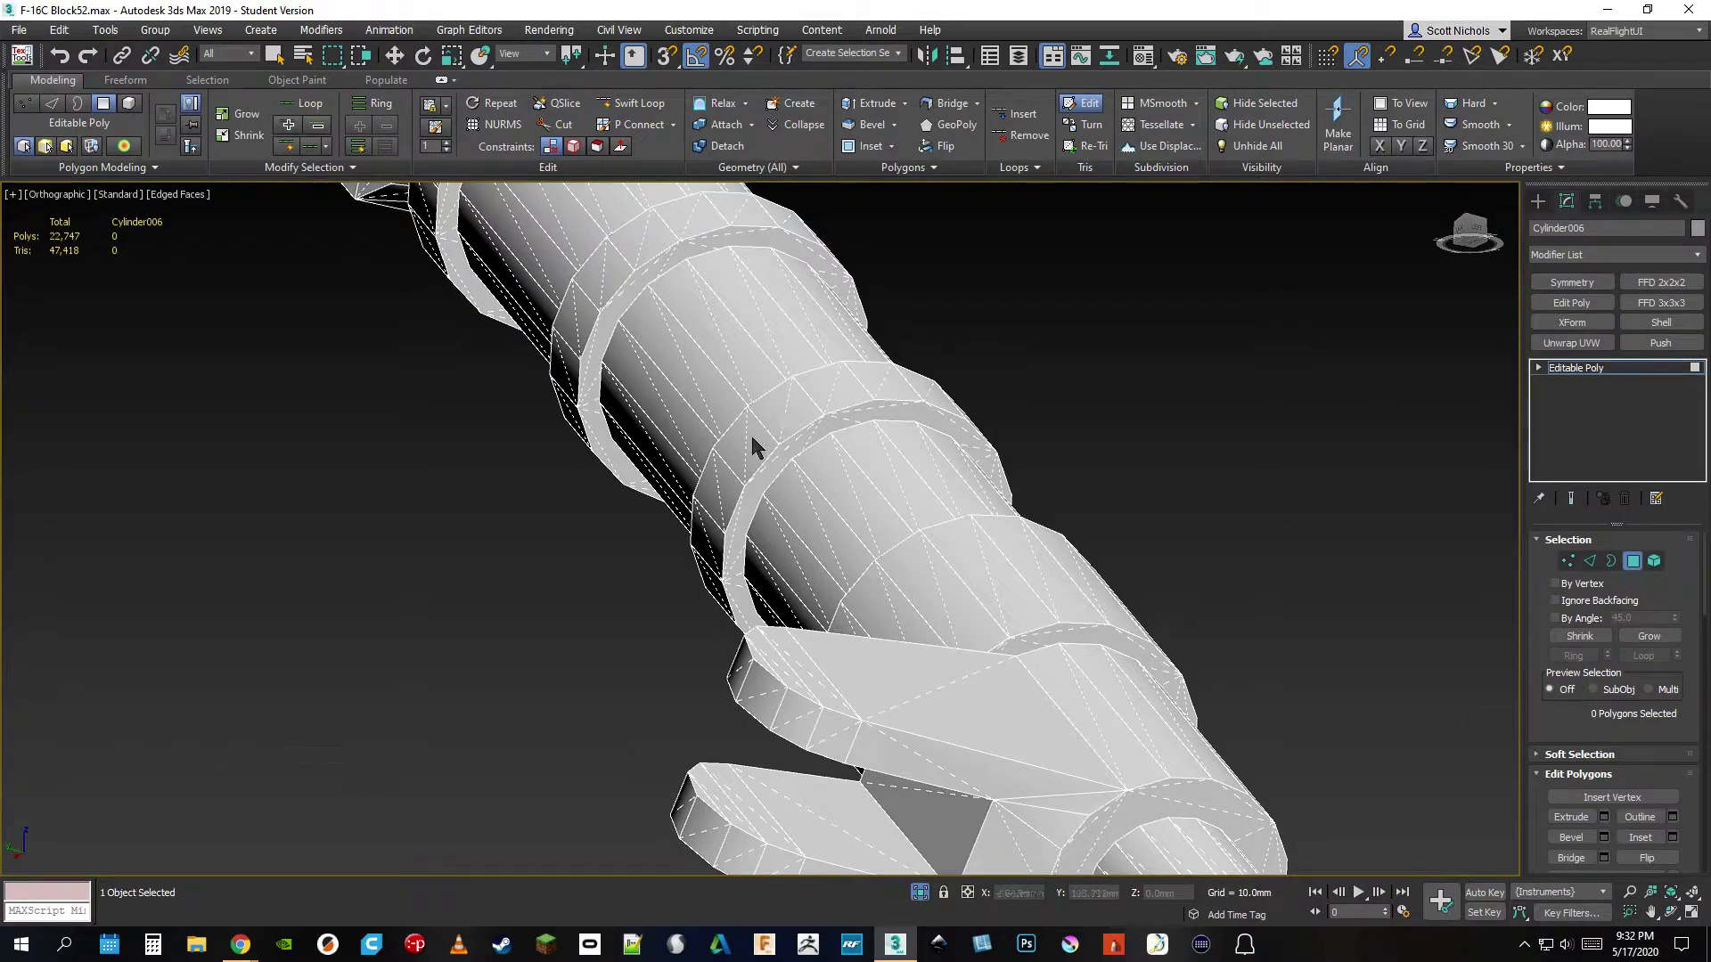
- Select the ring of outer faces around the collar nearest the lugs to check its polygon and triangle counts
{"action": "left_click", "coordinate": [1634, 562]}
{"action": "left_click", "coordinate": [1238, 438]}
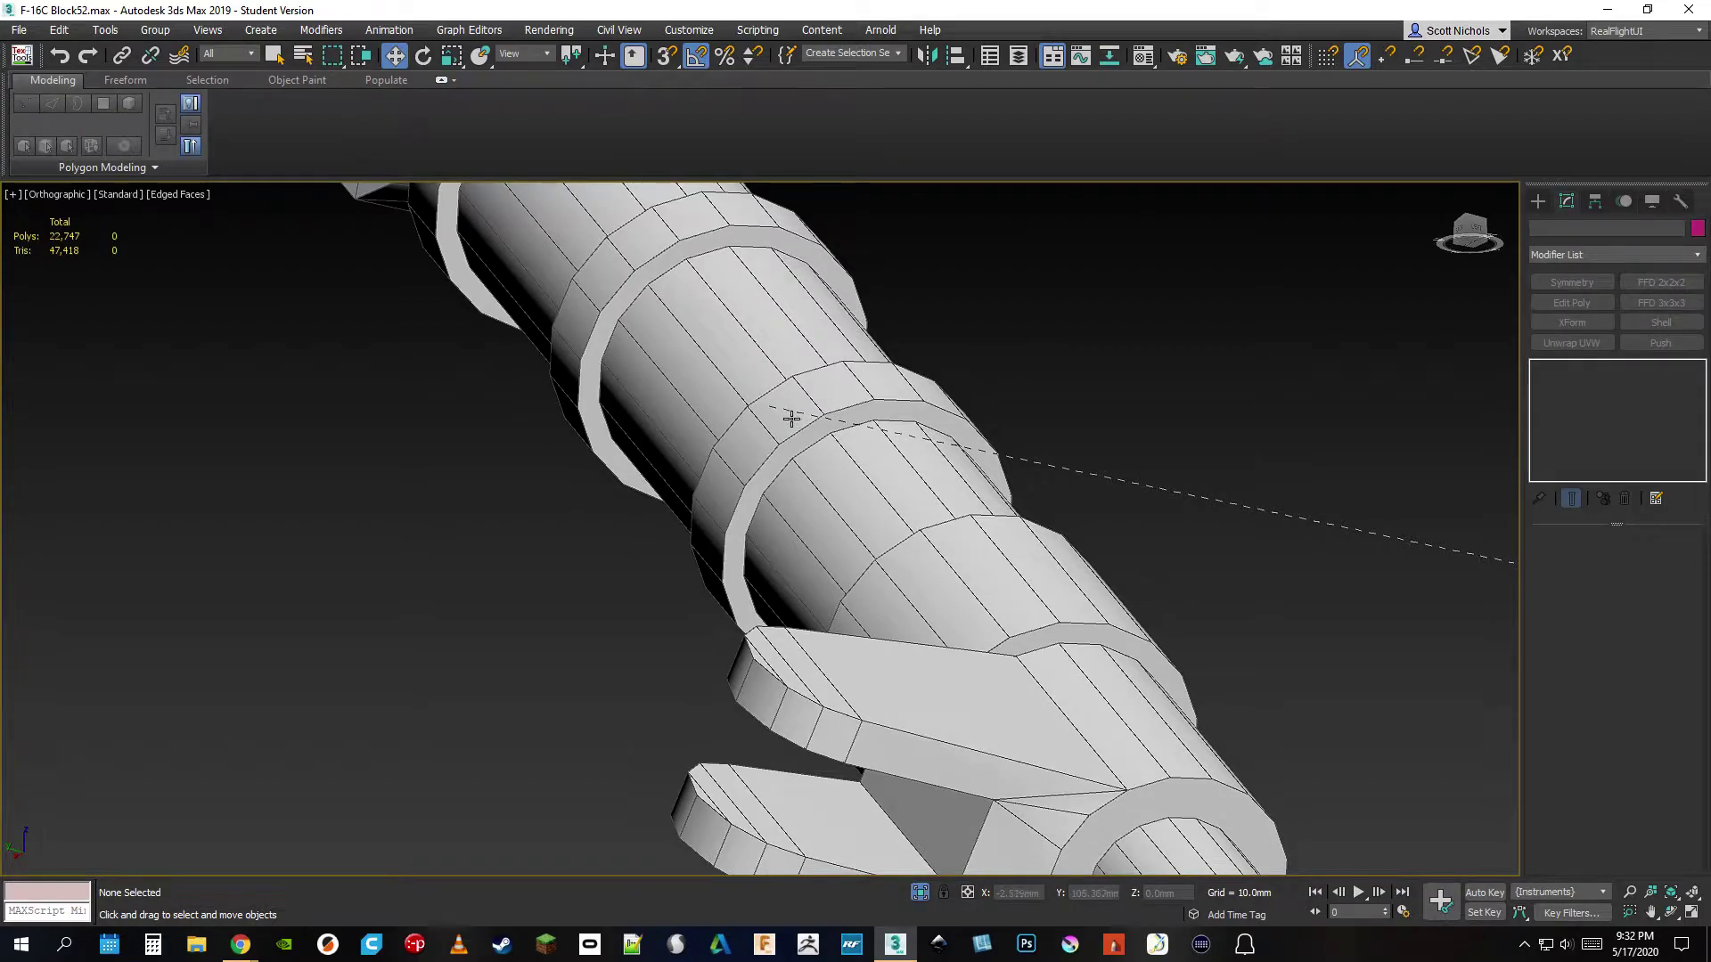
{"action": "left_click", "coordinate": [791, 418]}
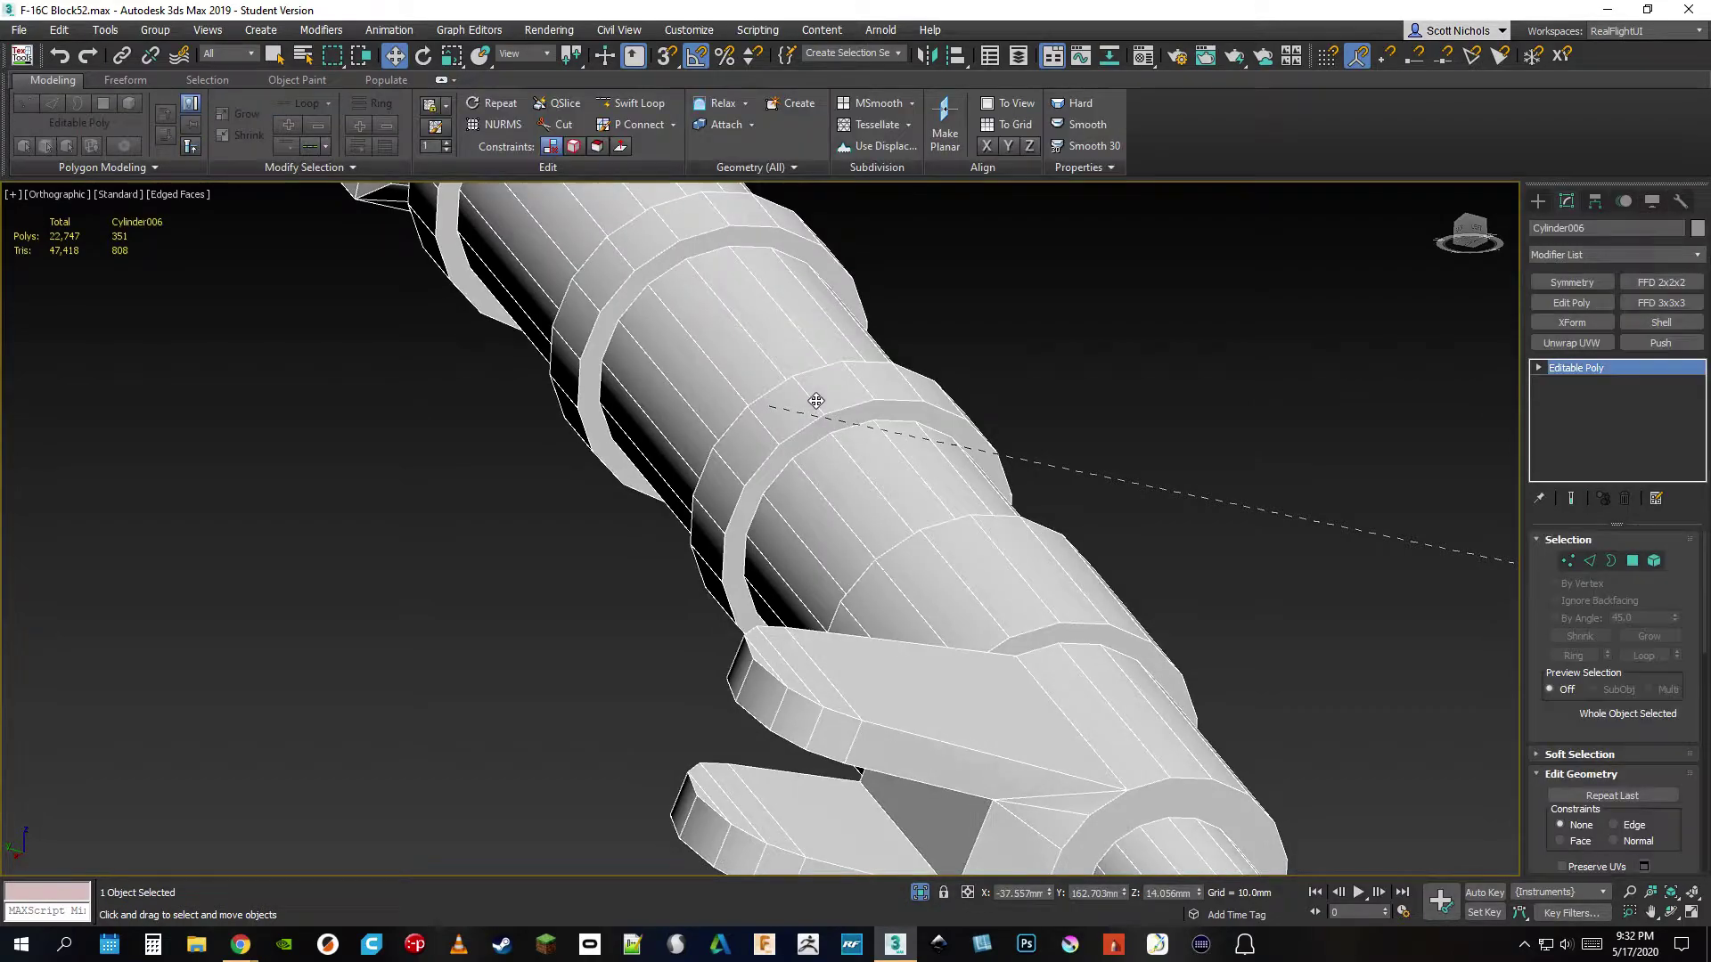
{"action": "left_click", "coordinate": [1633, 561]}
{"action": "double_click", "coordinate": [802, 397]}
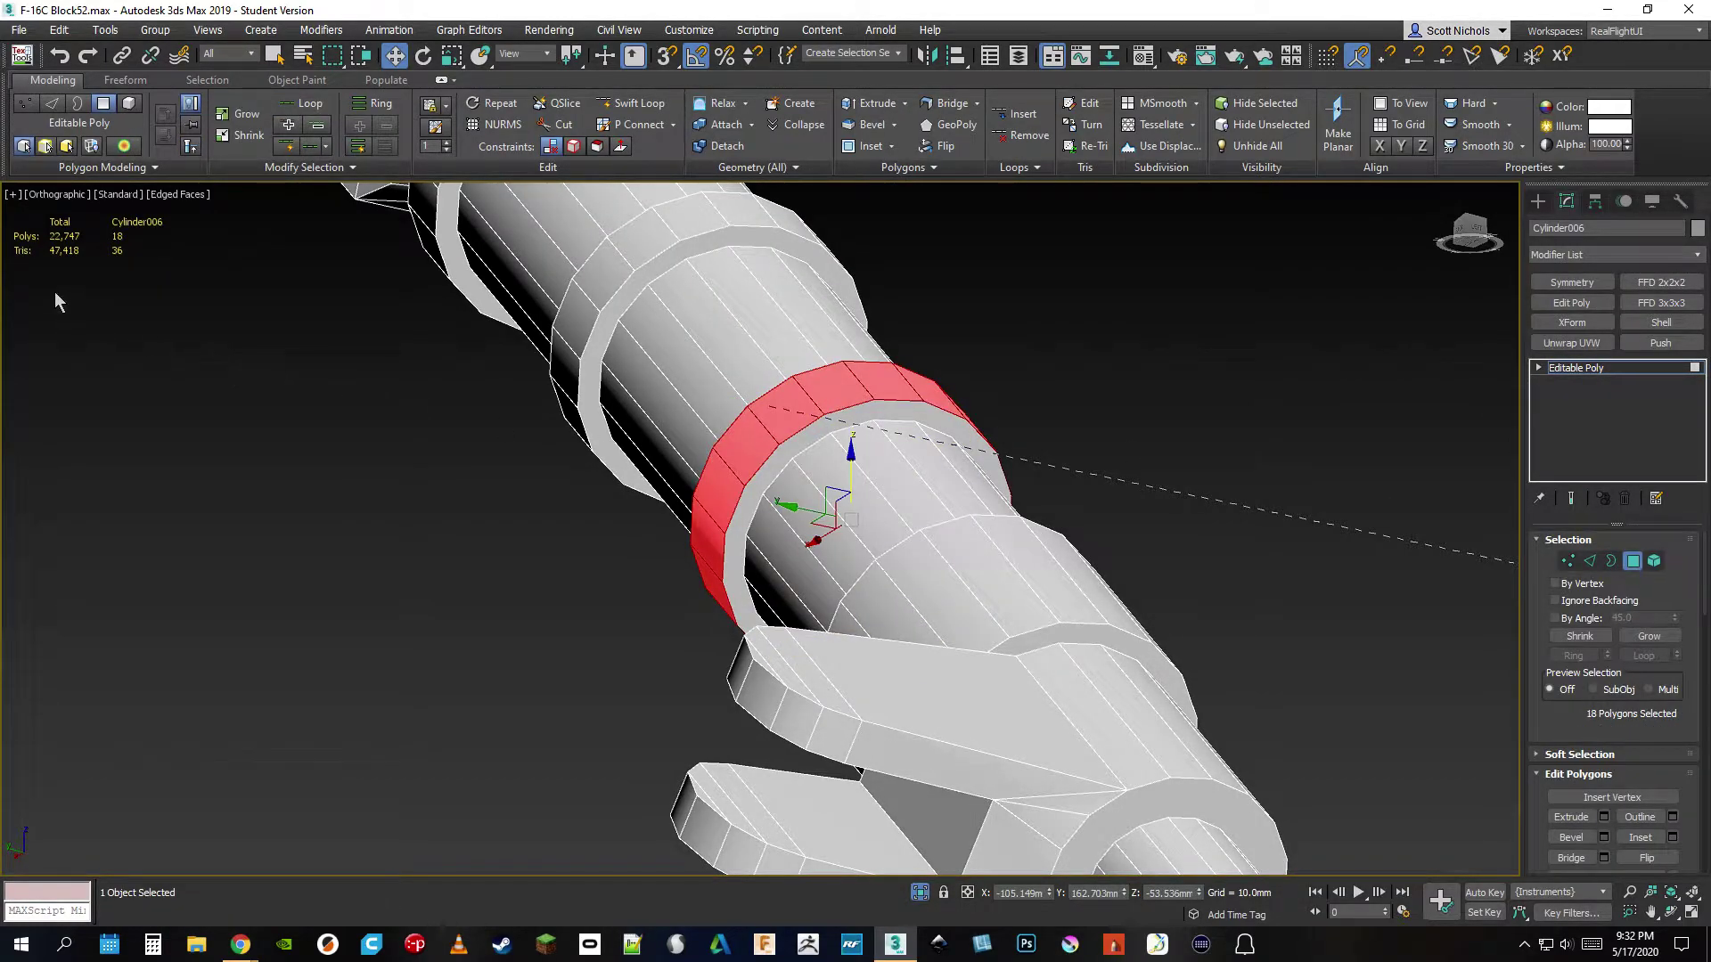
{"action": "mouse_move", "coordinate": [1227, 694]}
{"action": "middle_mouse_down"}
{"action": "mouse_move", "coordinate": [1209, 573]}
{"action": "mouse_move", "coordinate": [1231, 673]}
{"action": "middle_mouse_up"}
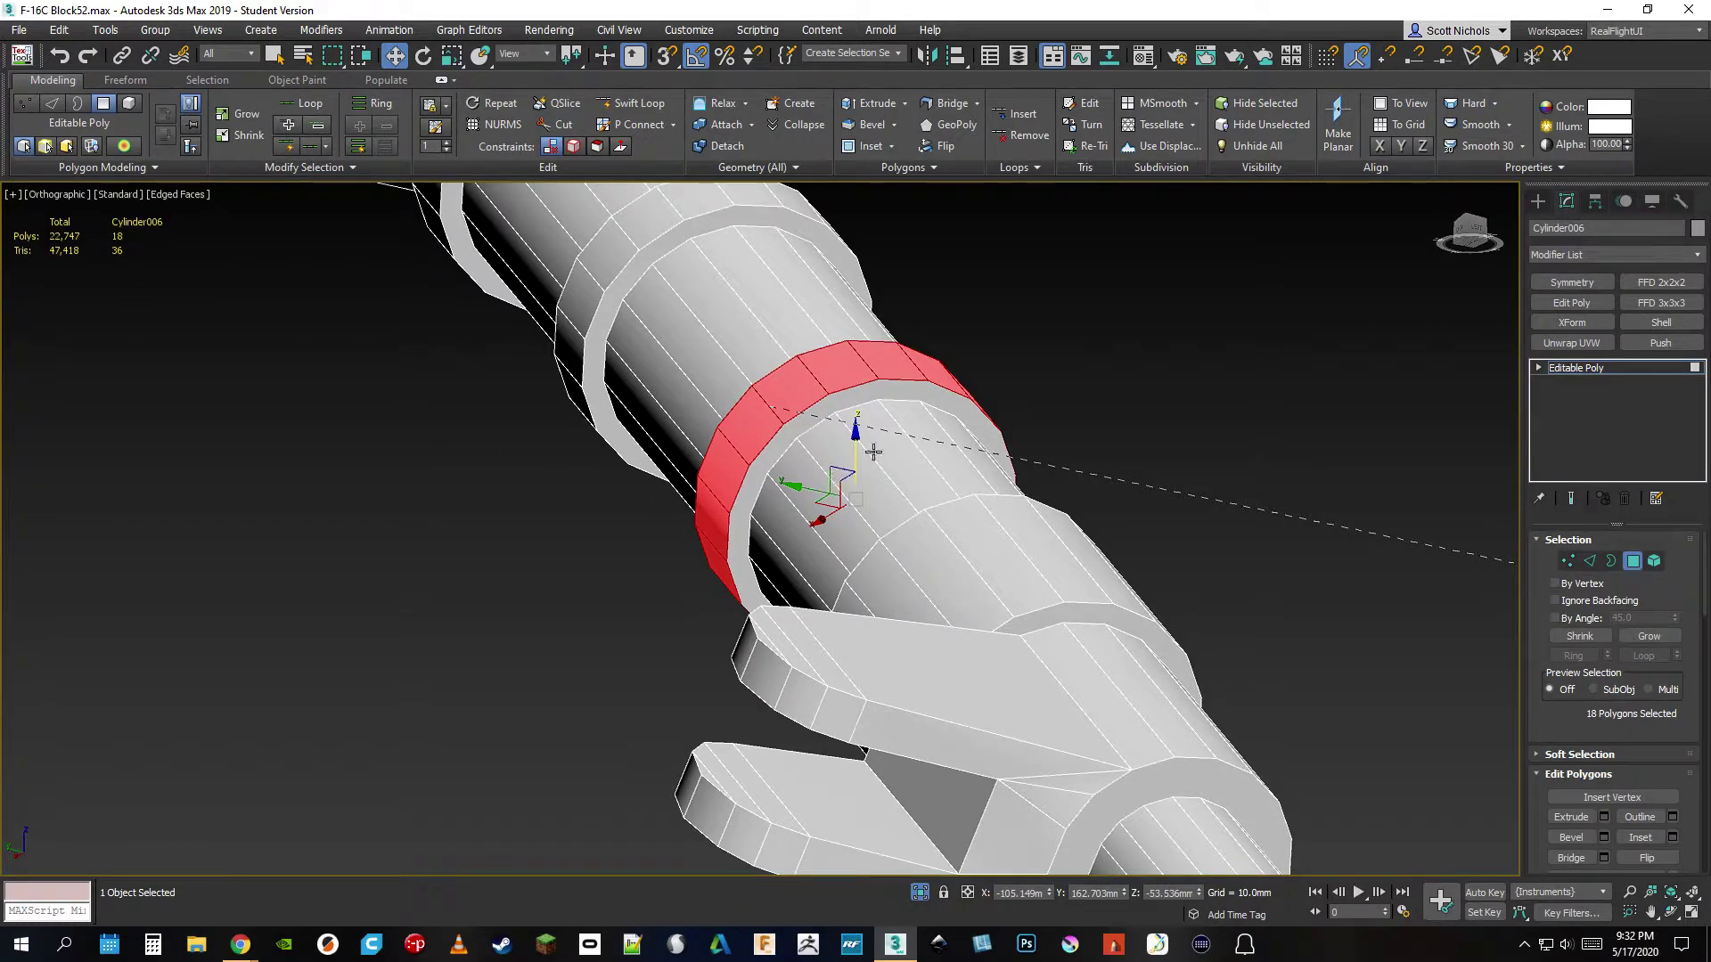
{"action": "left_click", "coordinate": [1084, 400]}
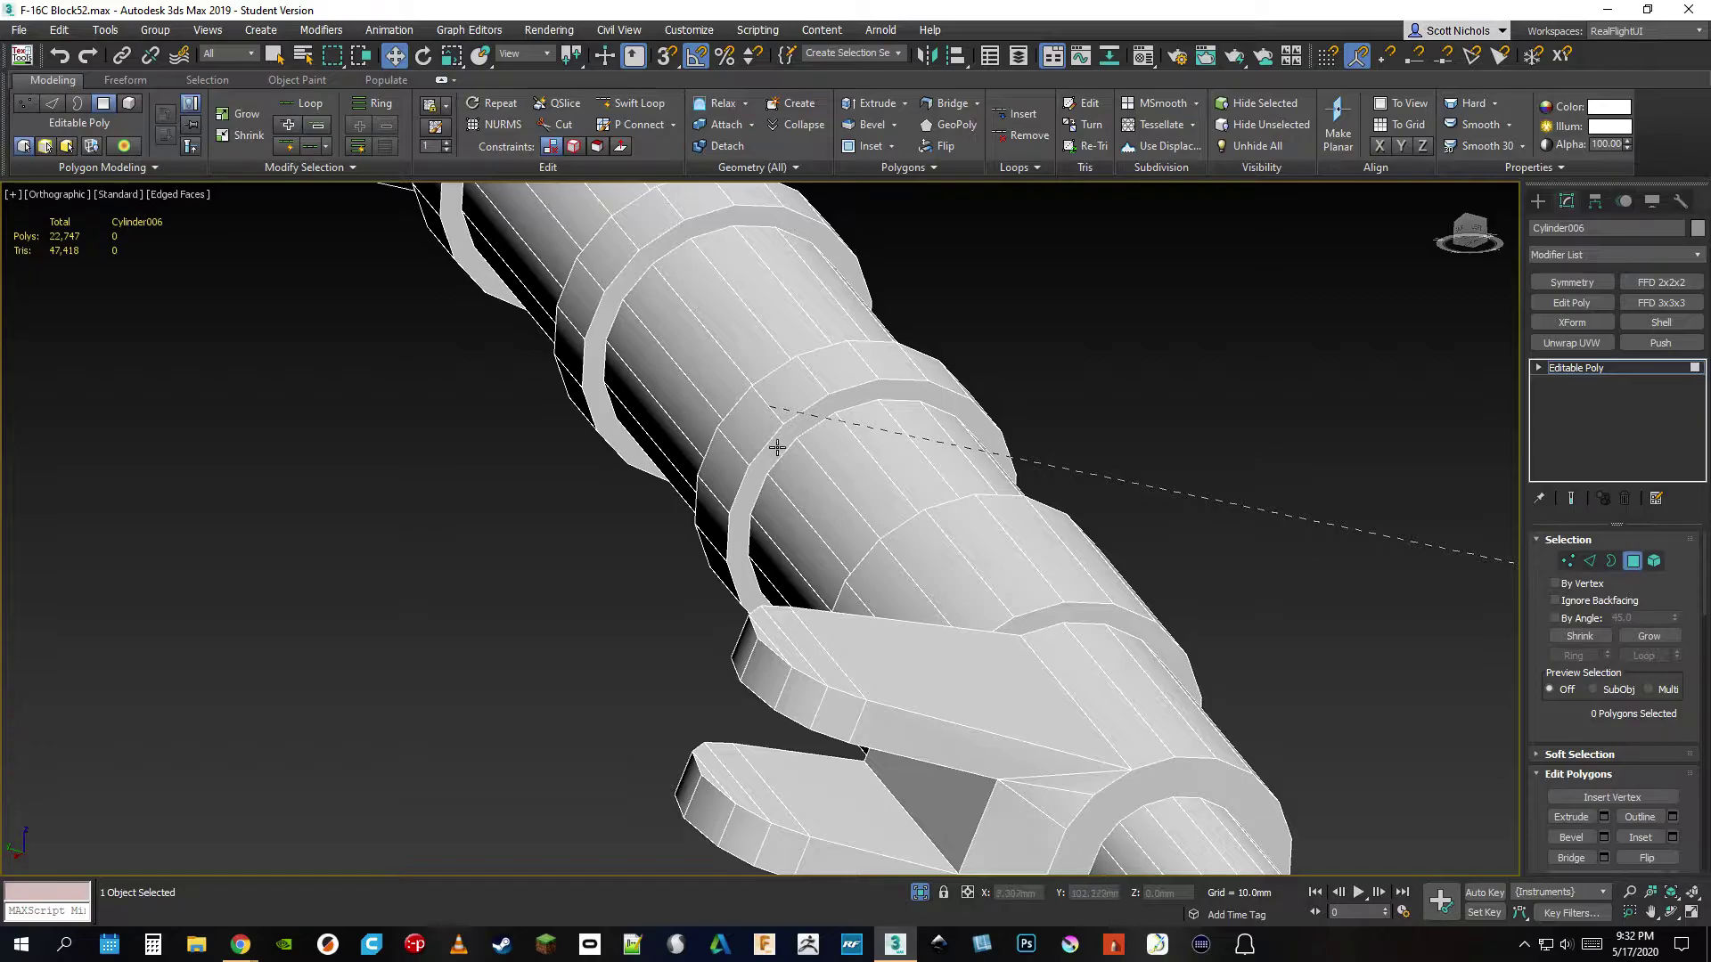
- Select the single cap polygon on each side of the collar nearest the lugs in turn to check their triangle counts
{"action": "scroll", "coordinate": [816, 439], "scroll_direction": "up", "scroll_amount": 3}
{"action": "left_click", "coordinate": [802, 408]}
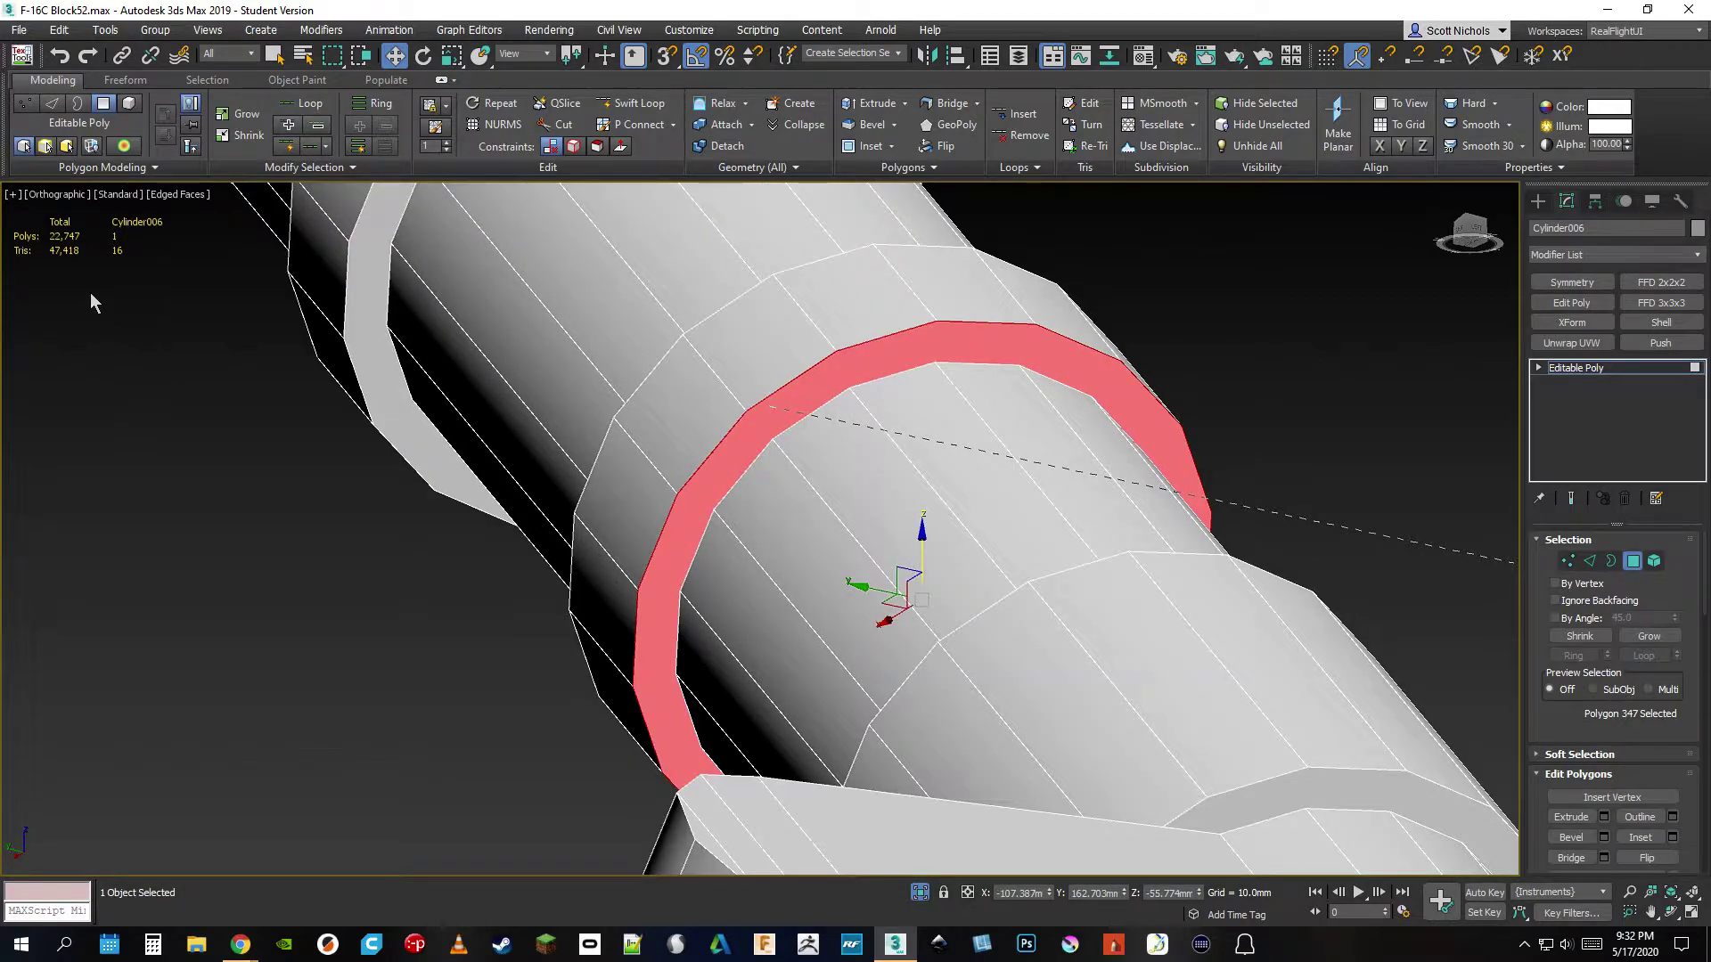
{"action": "scroll", "coordinate": [784, 414], "scroll_direction": "down", "scroll_amount": 2}
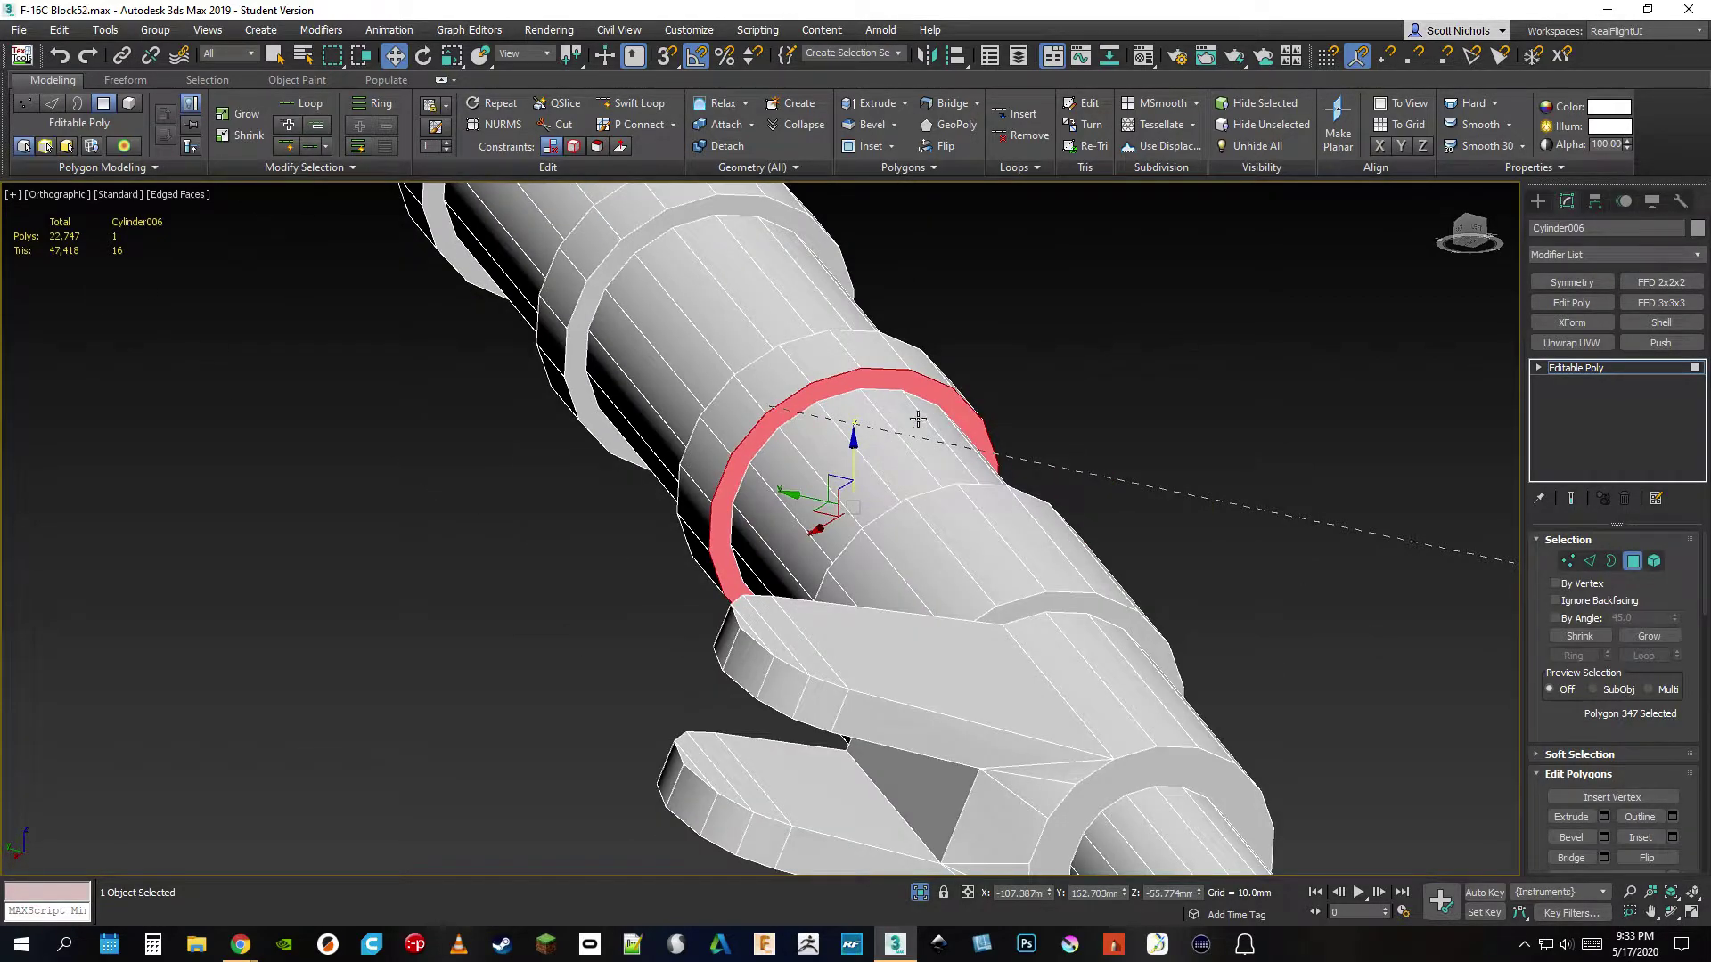
{"action": "left_click_drag", "start_coordinate": [1461, 252], "coordinate": [1520, 255]}
{"action": "scroll", "coordinate": [955, 413], "scroll_direction": "up", "scroll_amount": 6}
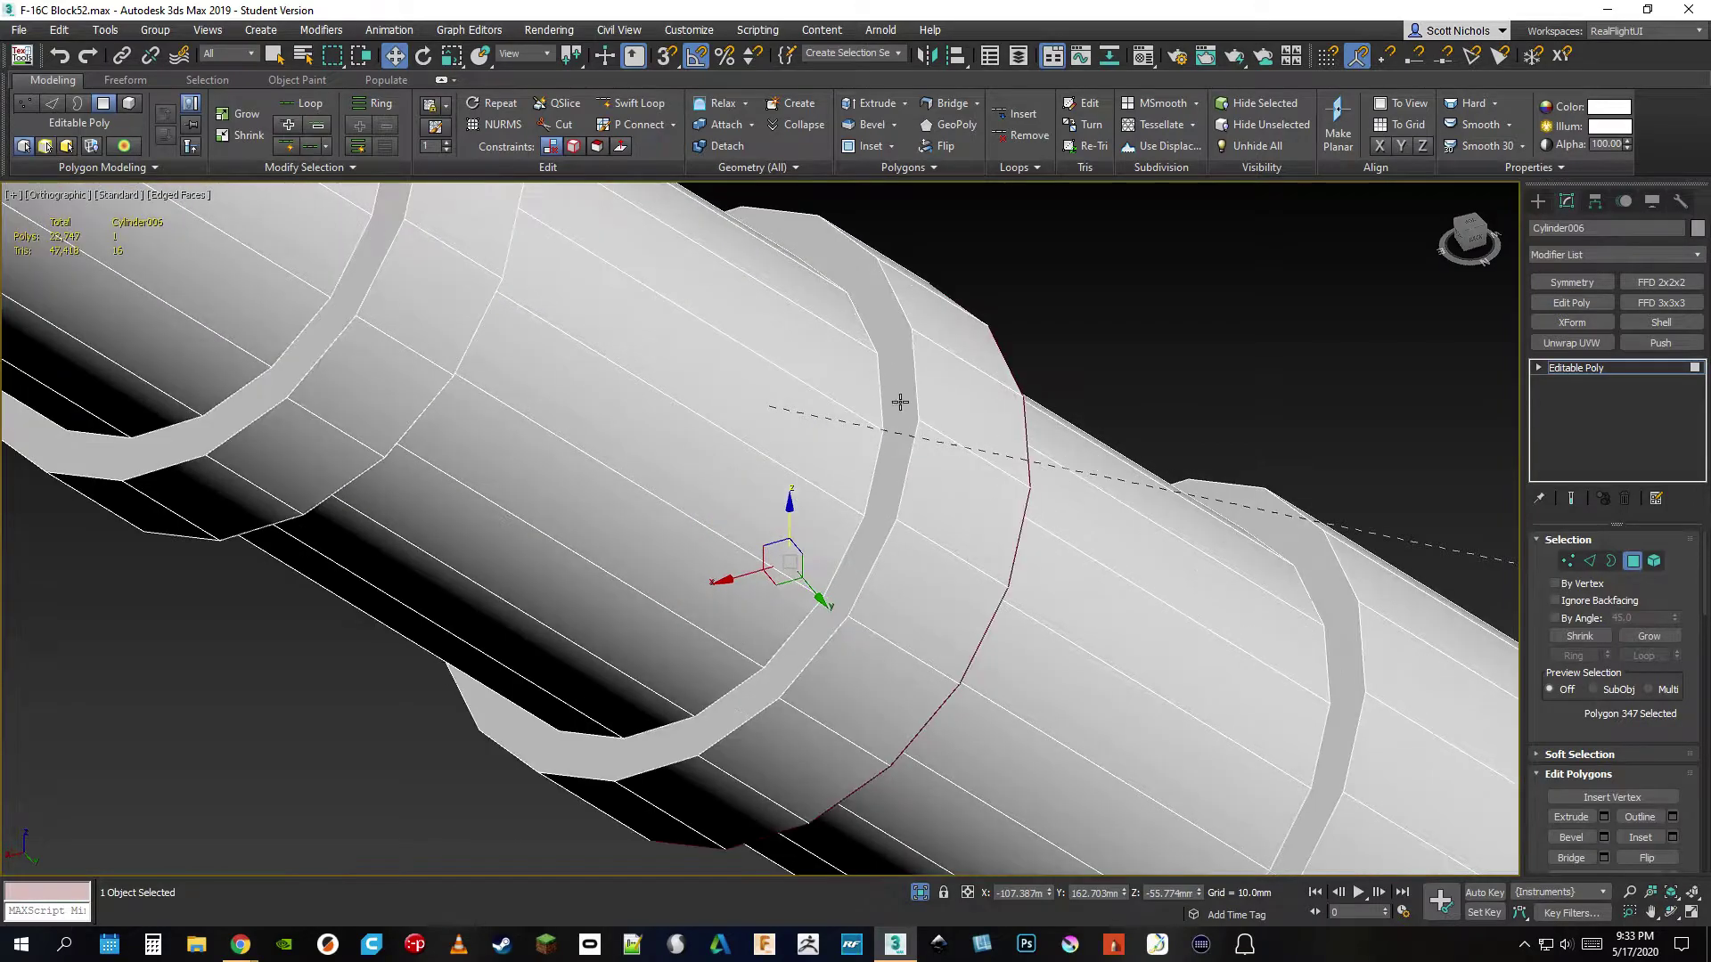
{"action": "left_click", "coordinate": [900, 403]}
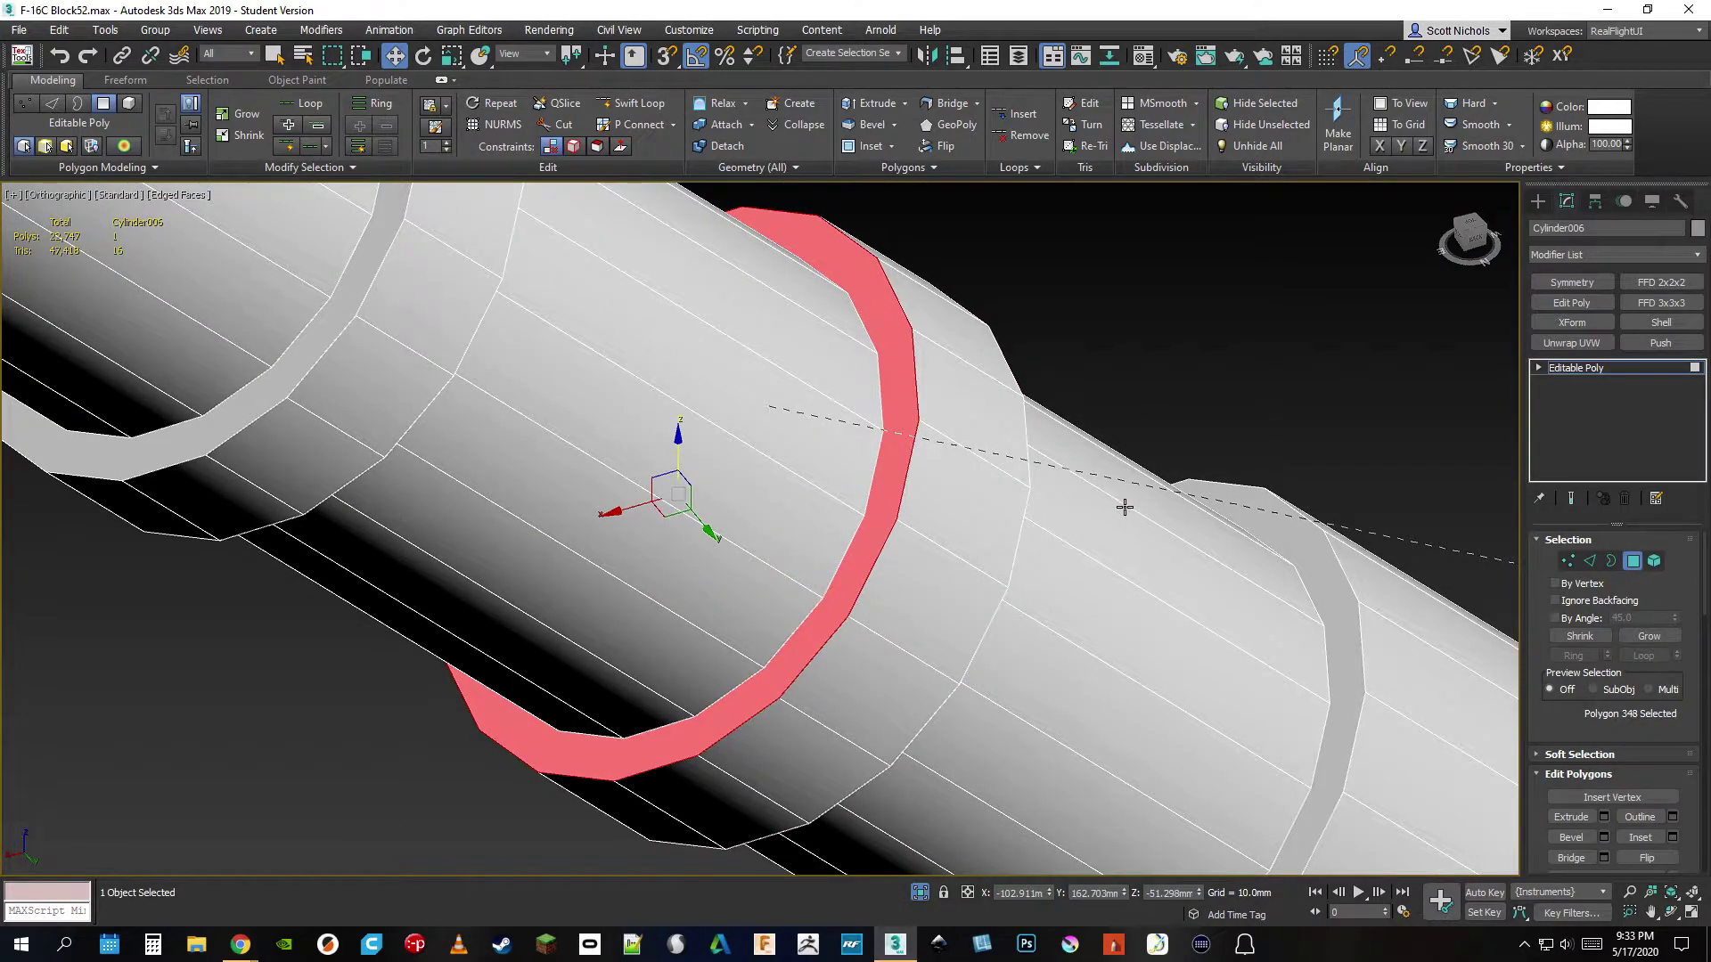
{"action": "scroll", "coordinate": [1155, 517], "scroll_direction": "down", "scroll_amount": 7}
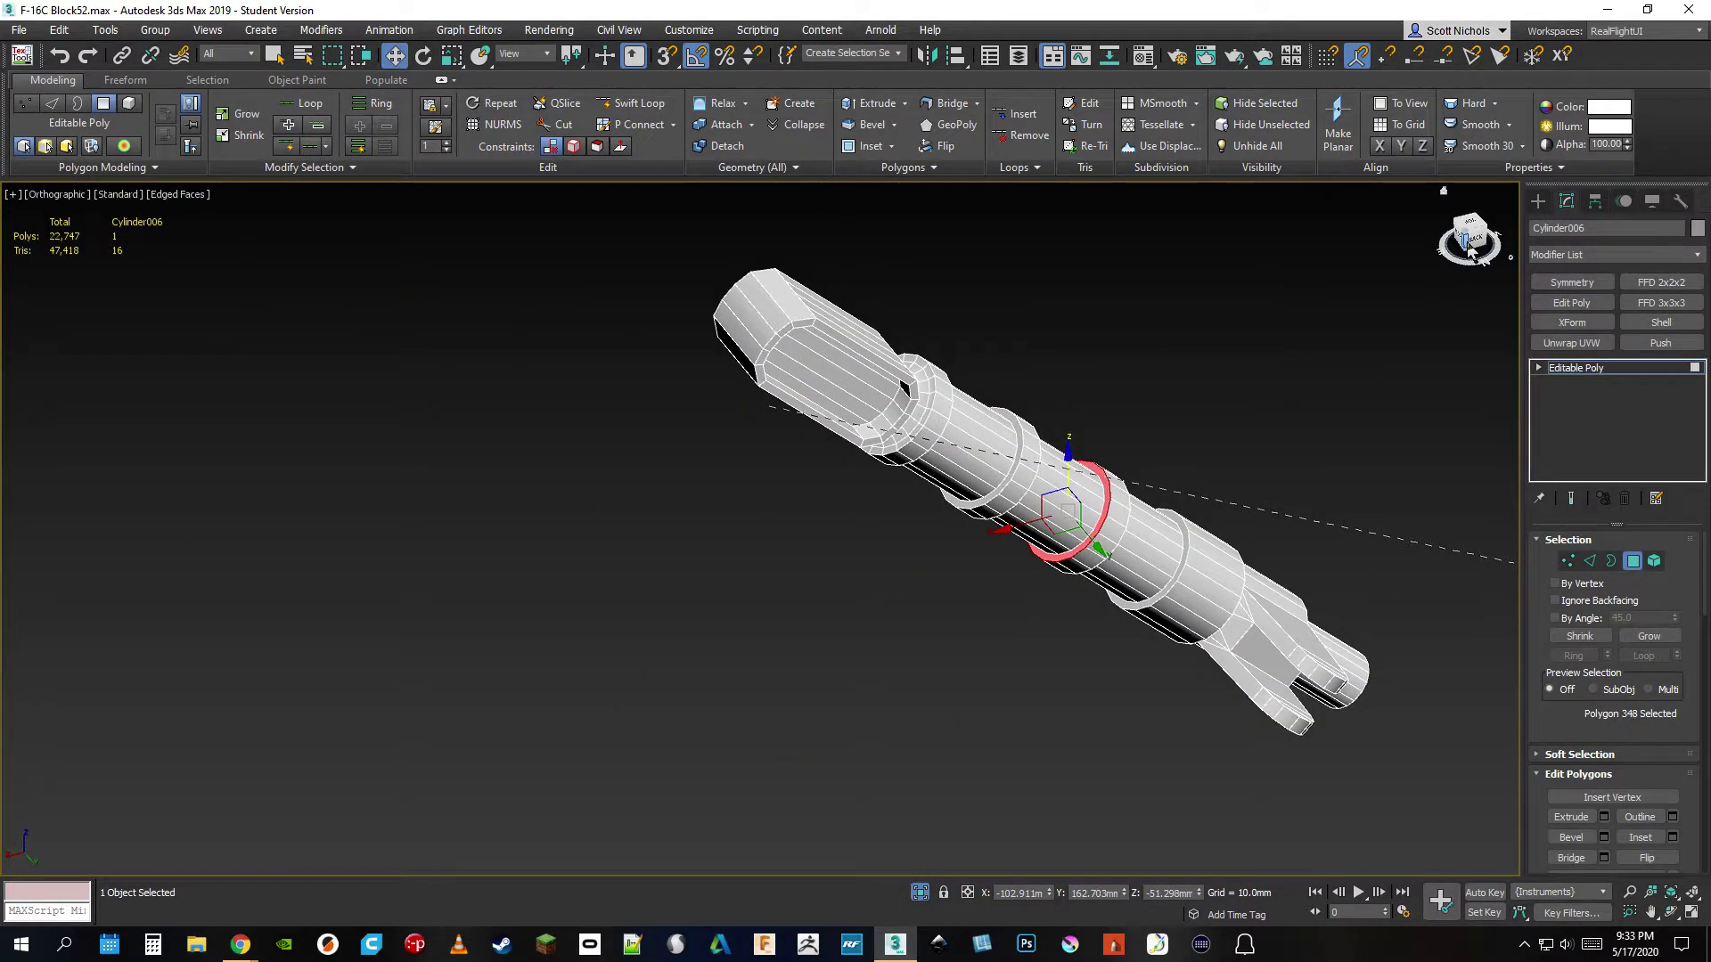
{"action": "left_click_drag", "start_coordinate": [1469, 238], "coordinate": [1456, 244]}
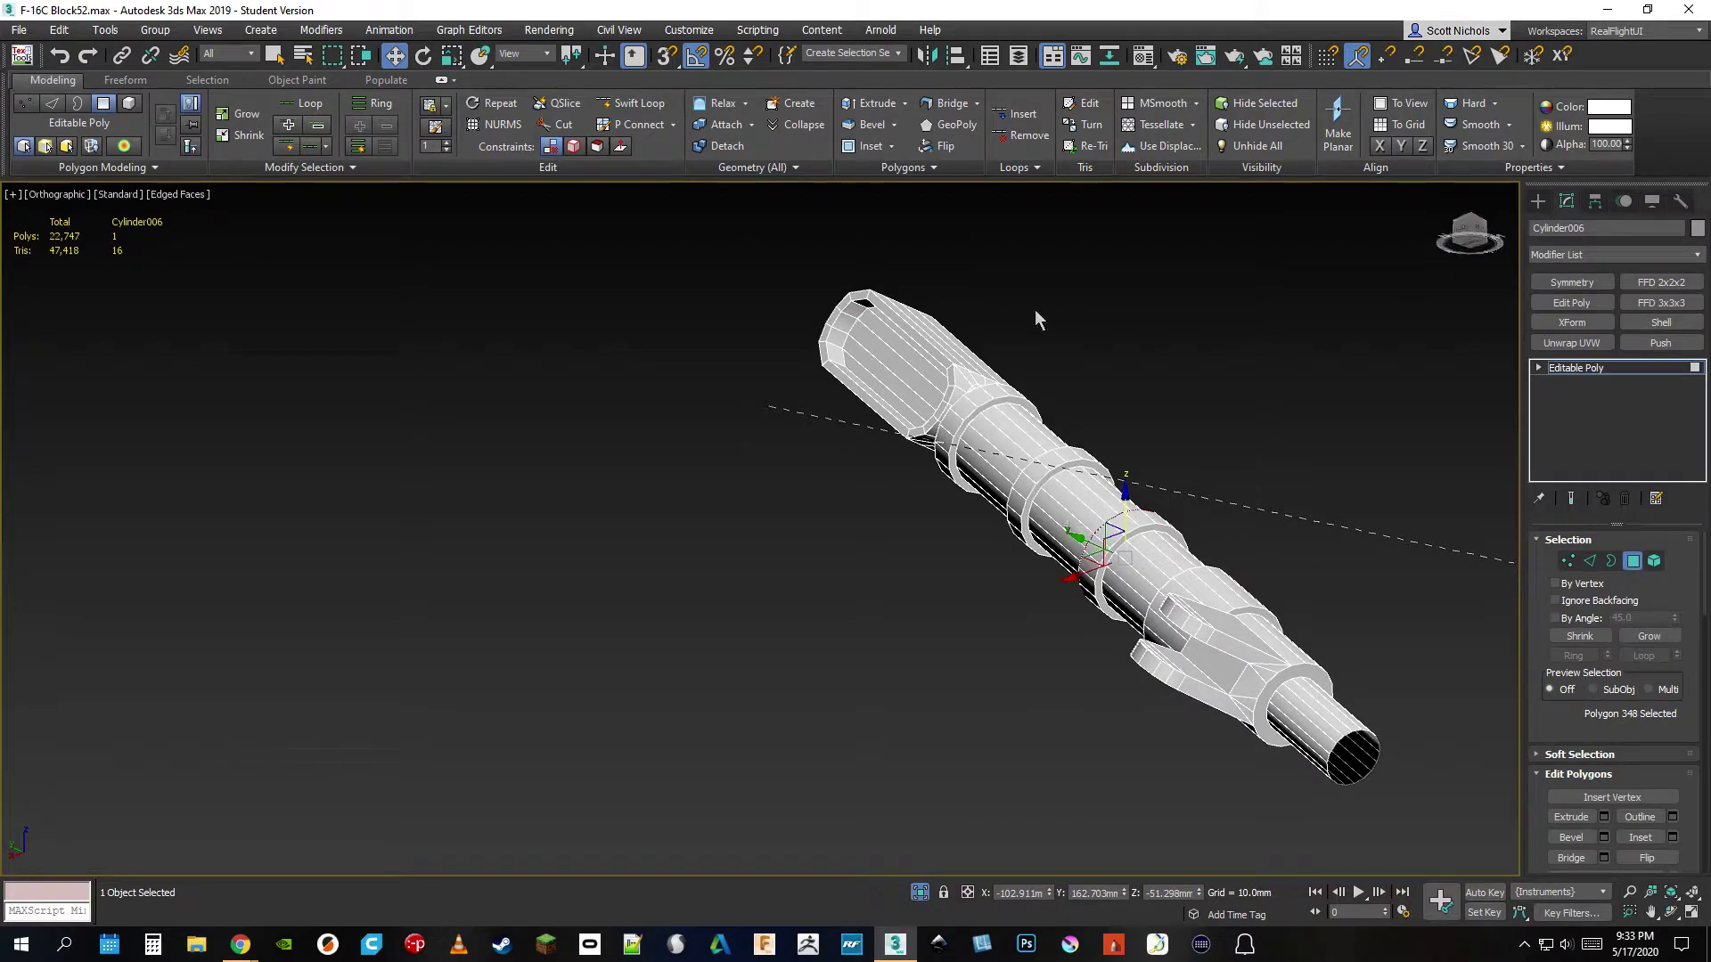
{"action": "left_click", "coordinate": [91, 292]}
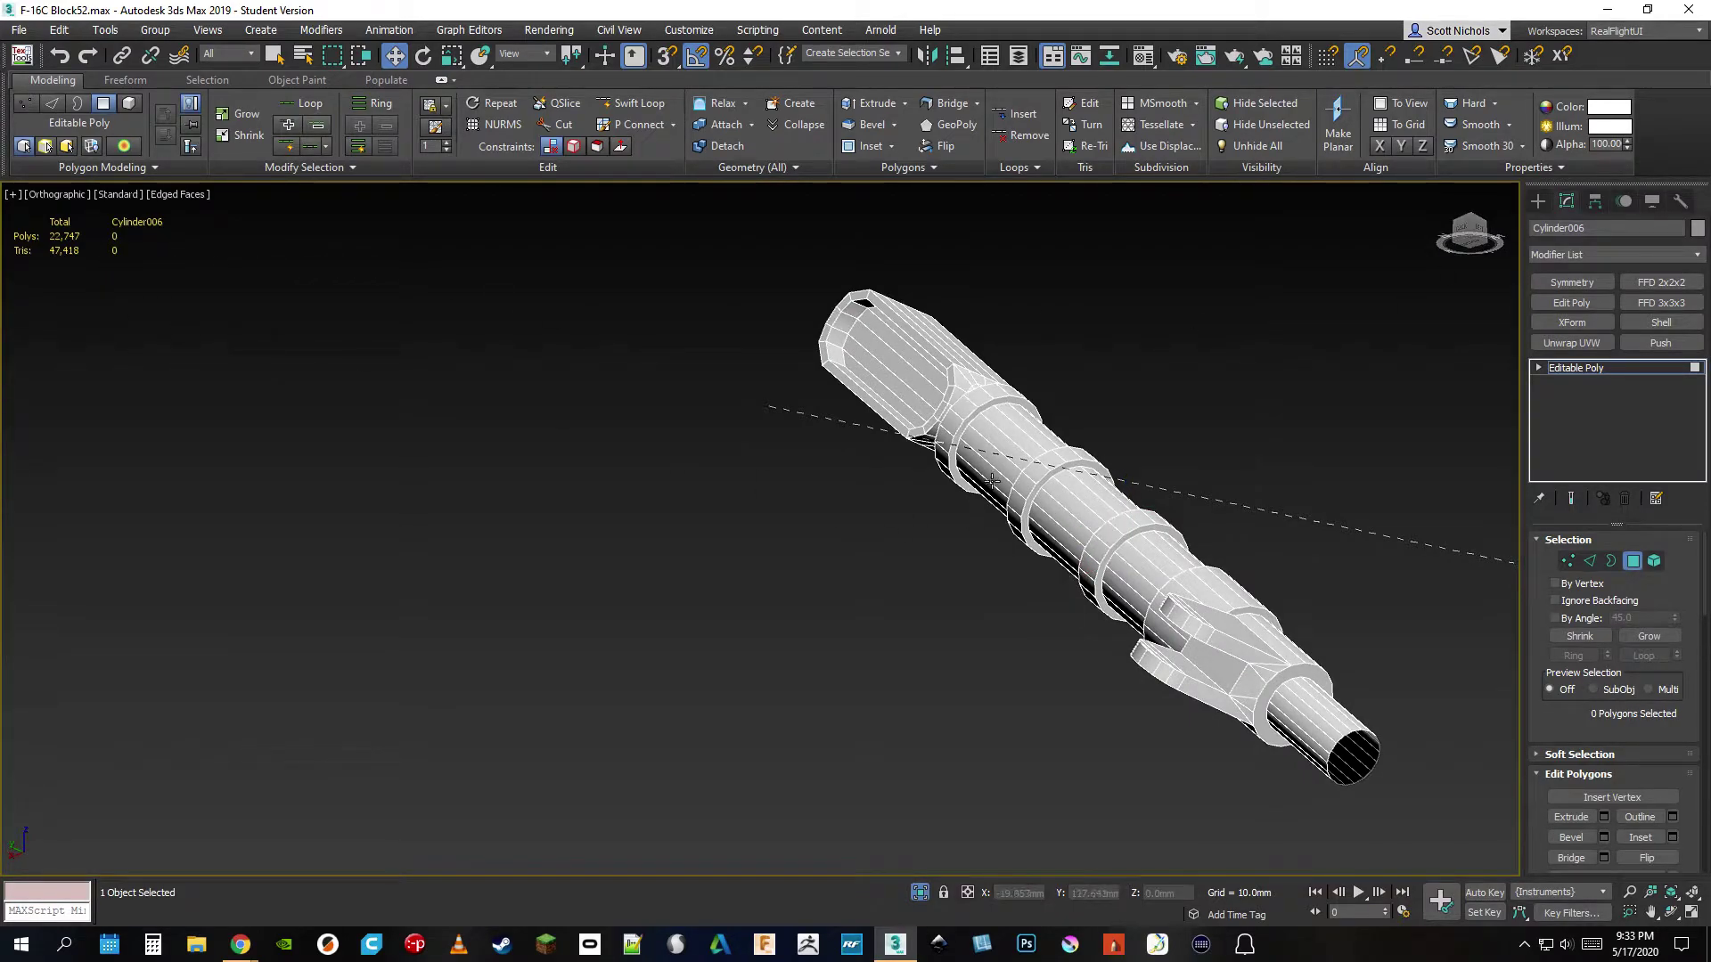
{"action": "left_click", "coordinate": [1632, 560]}
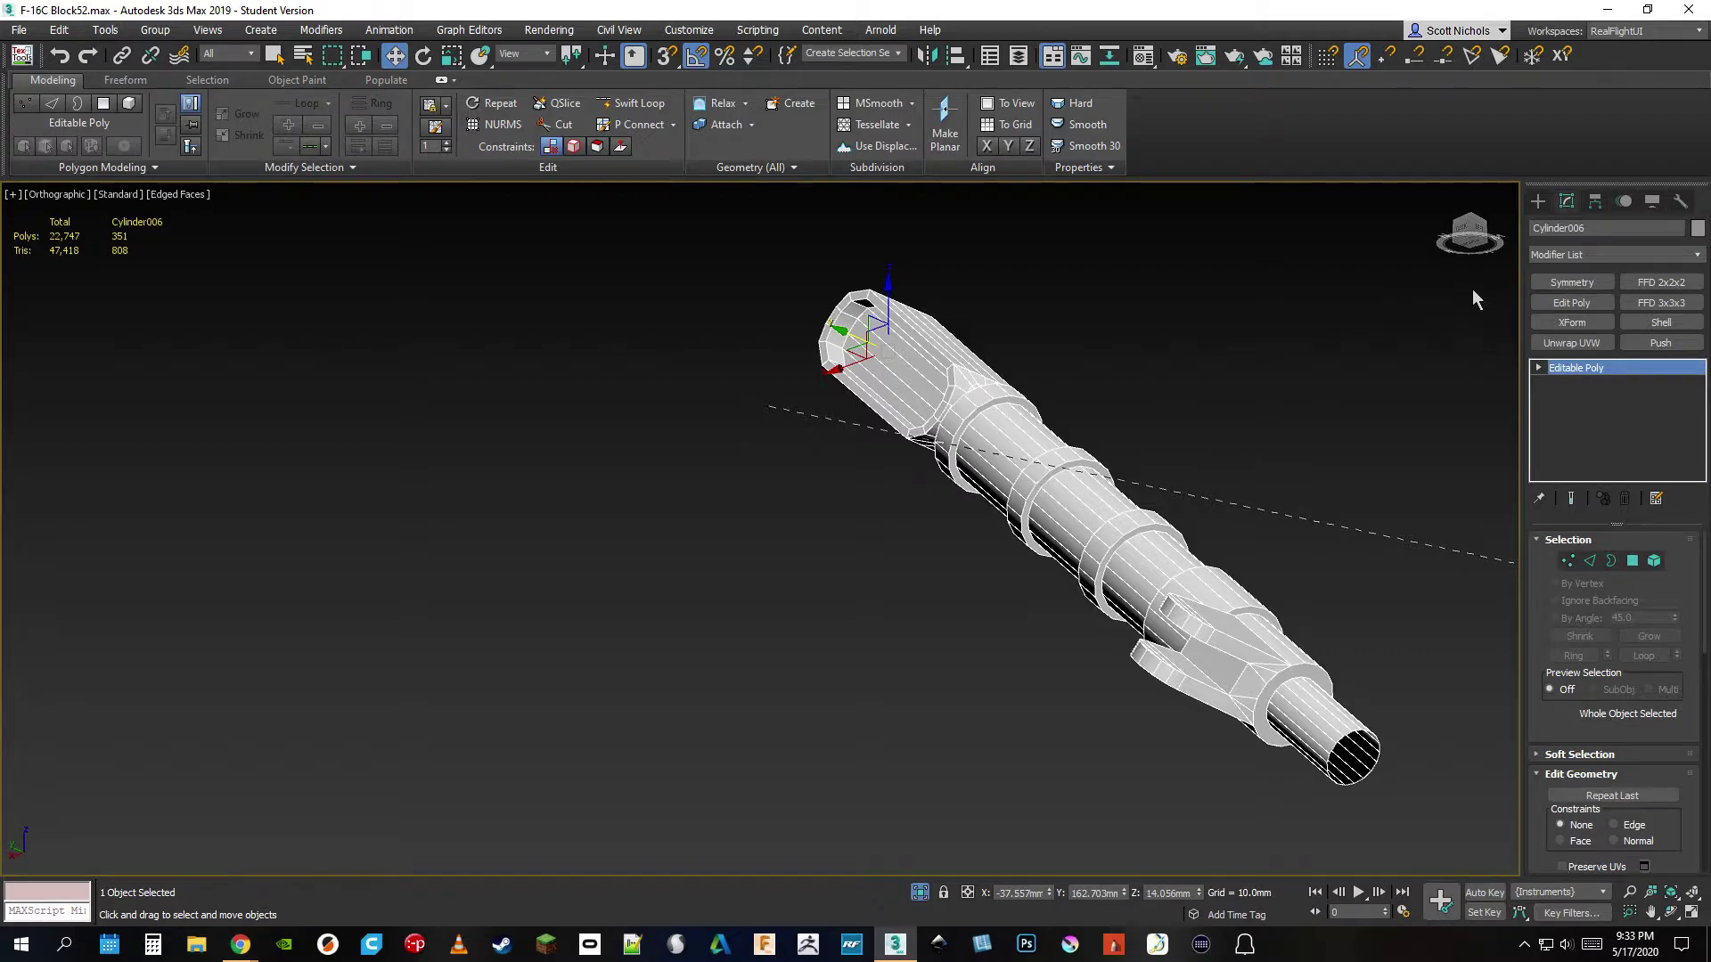
- End the isolation of the cleaned strut and isolate the neighbouring strut with the stepped collars
{"action": "left_click_drag", "start_coordinate": [1476, 239], "coordinate": [1513, 274]}
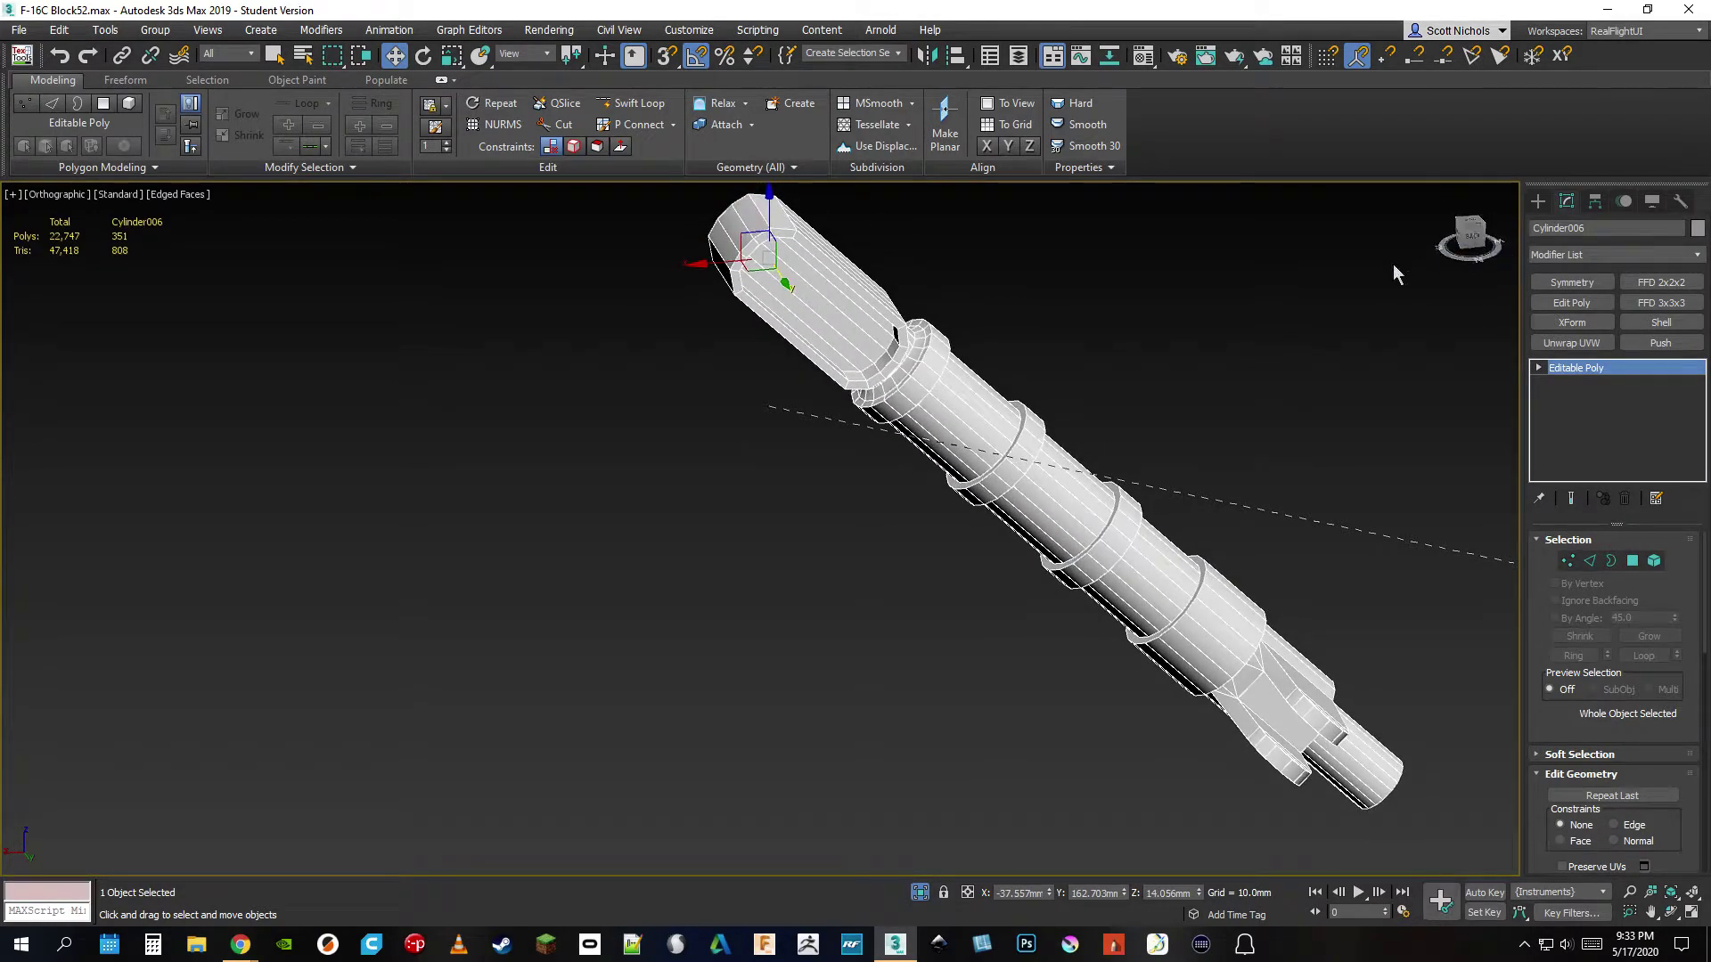
{"action": "scroll", "coordinate": [121, 259], "scroll_direction": "up", "scroll_amount": 2}
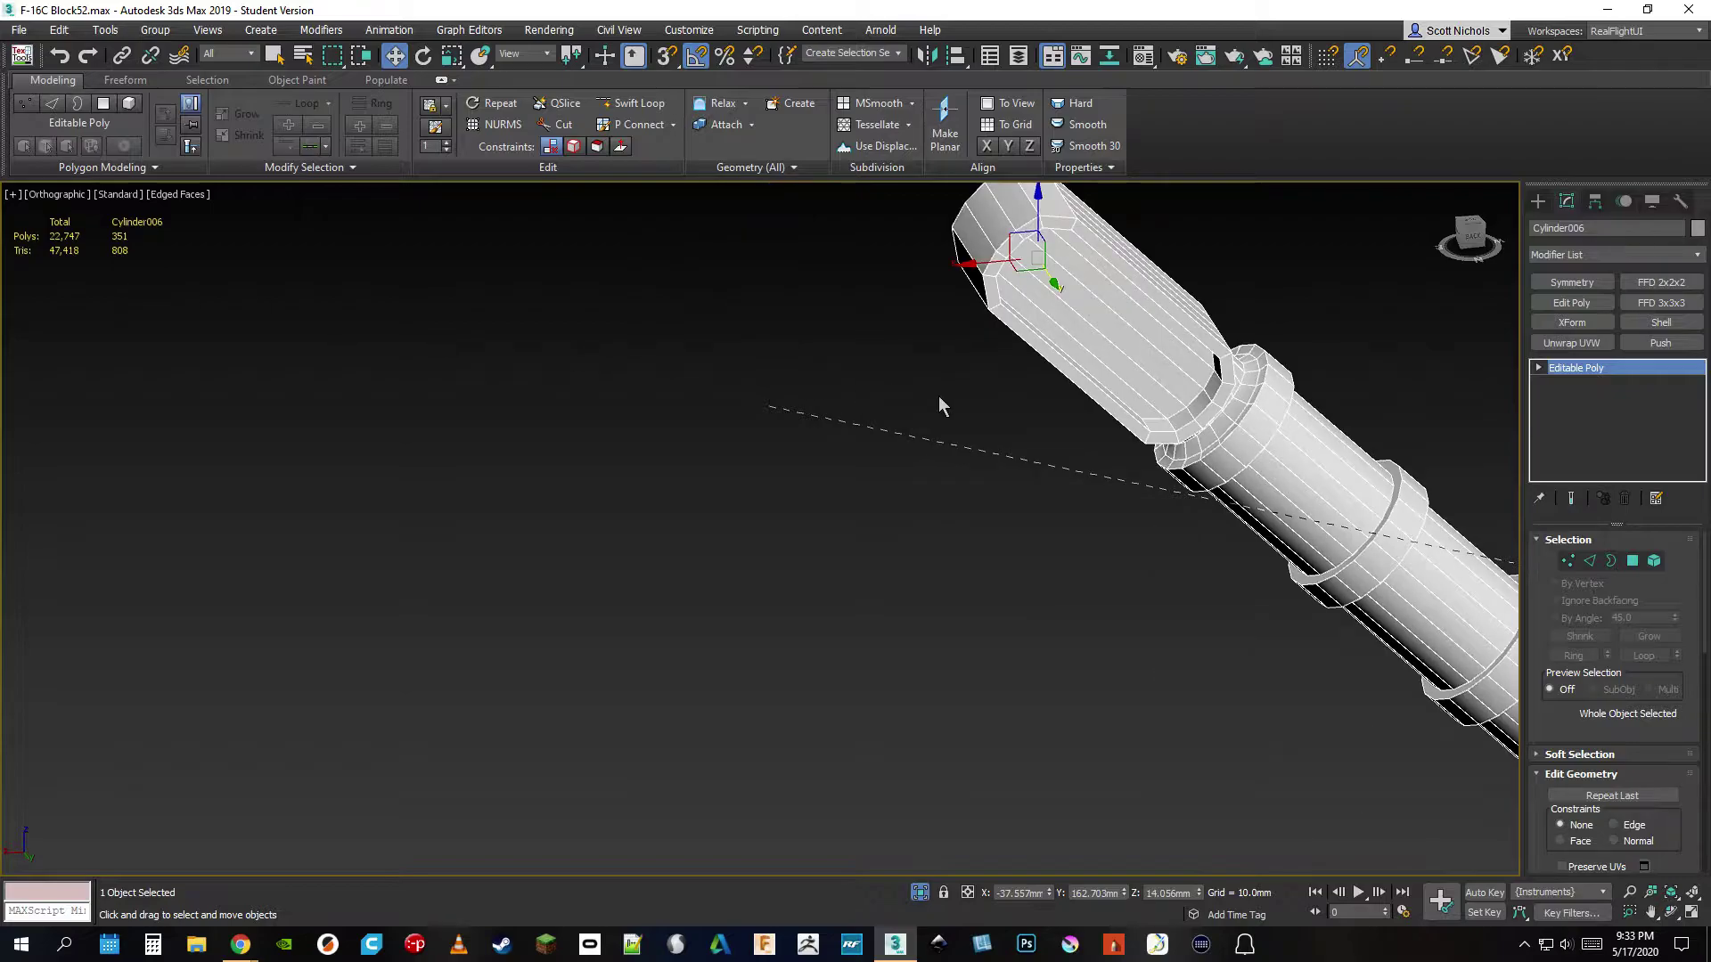
{"action": "middle_click_drag", "start_coordinate": [938, 395], "coordinate": [599, 372]}
{"action": "scroll", "coordinate": [599, 372], "scroll_direction": "down", "scroll_amount": 2}
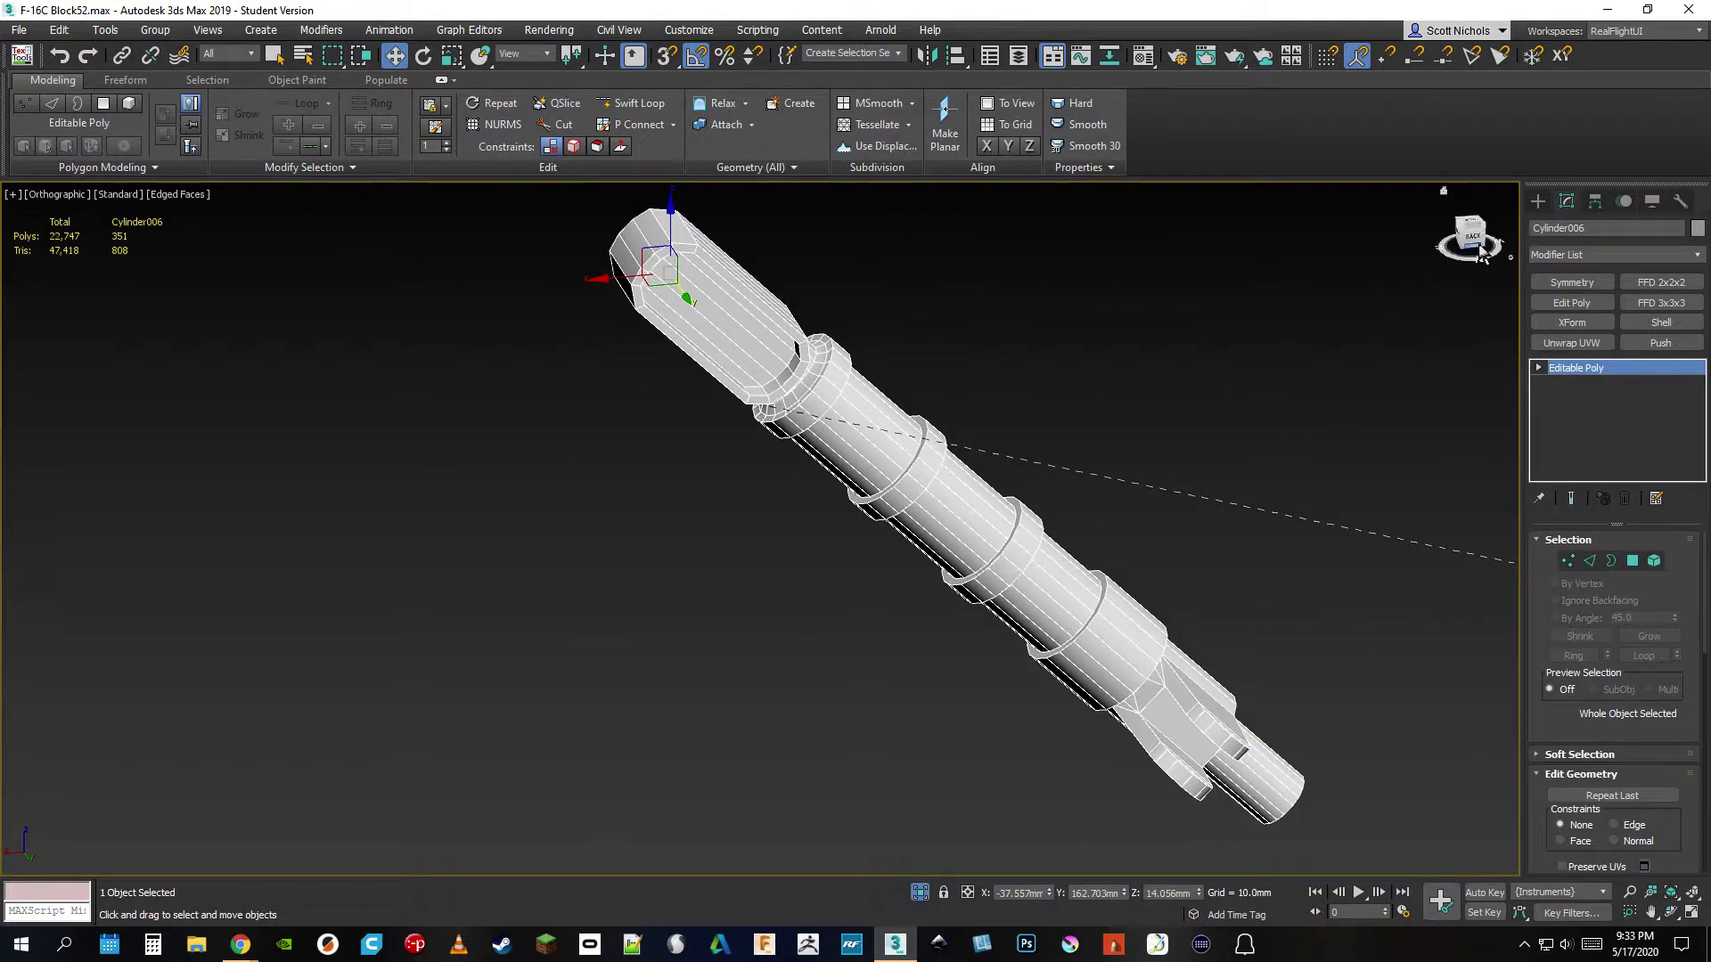
{"action": "left_click_drag", "start_coordinate": [1475, 237], "coordinate": [1431, 203]}
{"action": "mouse_move", "coordinate": [974, 542]}
{"action": "middle_mouse_down", "text": "alt"}
{"action": "mouse_move", "coordinate": [917, 543]}
{"action": "mouse_move", "coordinate": [974, 543]}
{"action": "mouse_move", "coordinate": [918, 548]}
{"action": "mouse_move", "coordinate": [974, 543]}
{"action": "mouse_move", "coordinate": [927, 550]}
{"action": "mouse_move", "coordinate": [918, 588]}
{"action": "mouse_move", "coordinate": [953, 546]}
{"action": "mouse_move", "coordinate": [935, 548]}
{"action": "mouse_move", "coordinate": [967, 543]}
{"action": "middle_mouse_up", "text": "alt"}
{"action": "right_click", "coordinate": [1284, 318]}
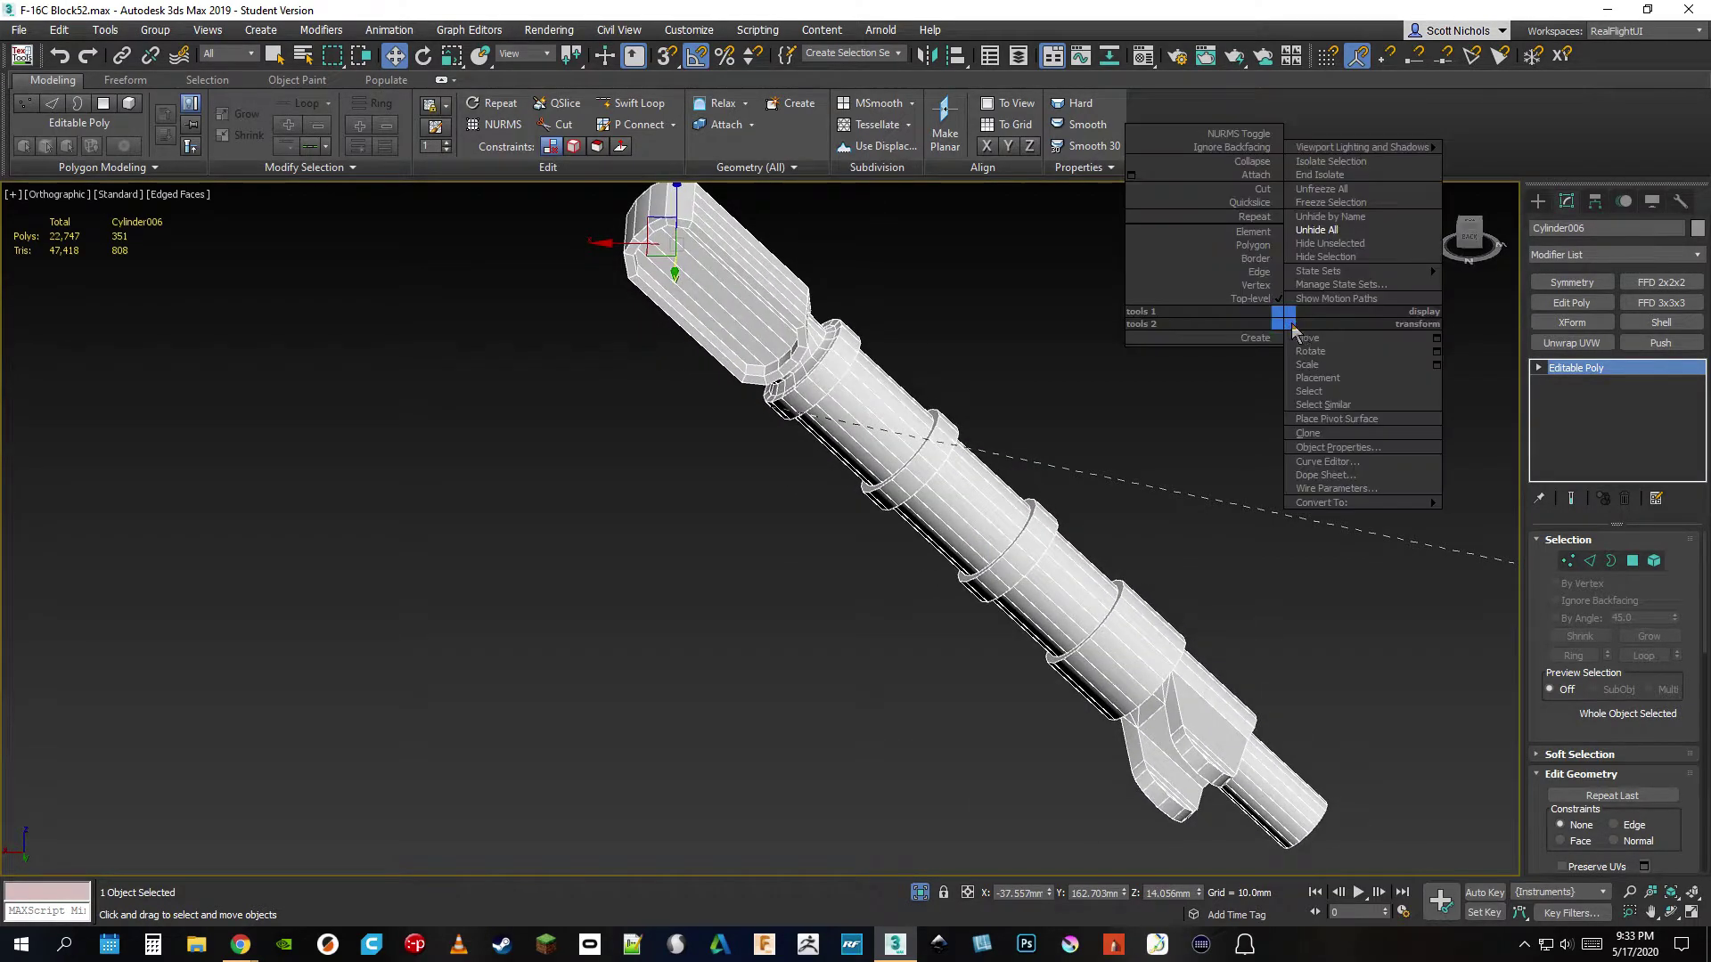
{"action": "left_click", "coordinate": [920, 892]}
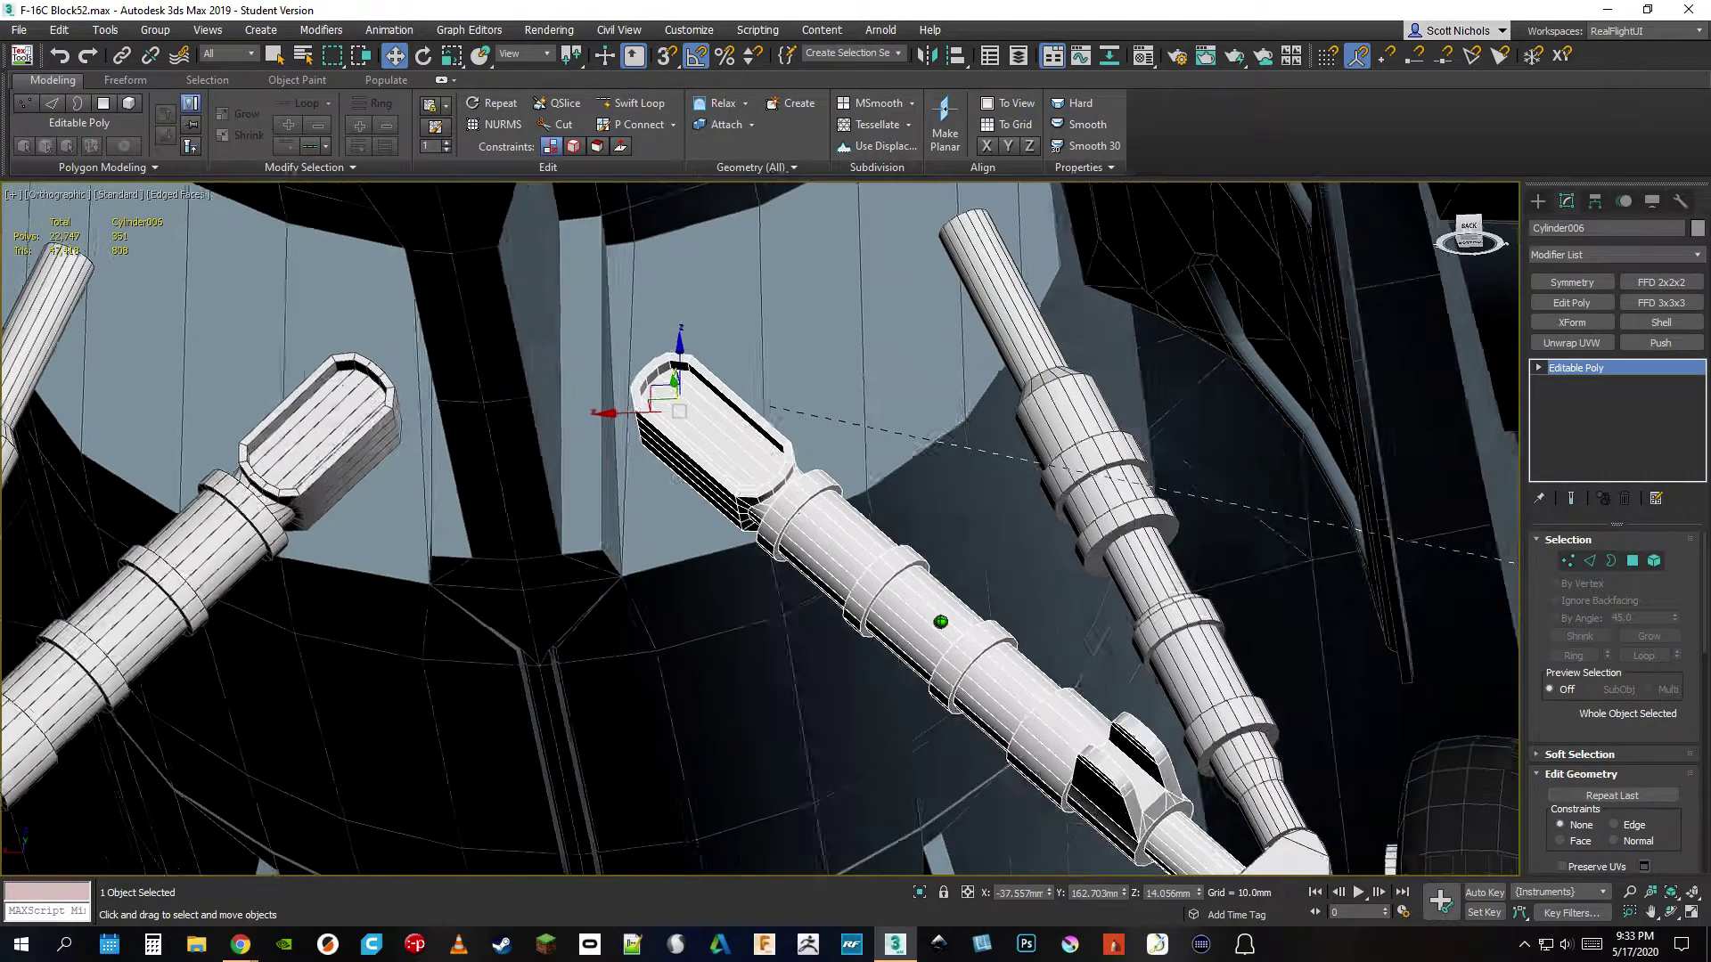
{"action": "middle_click_drag", "start_coordinate": [941, 622], "coordinate": [945, 640], "text": "alt"}
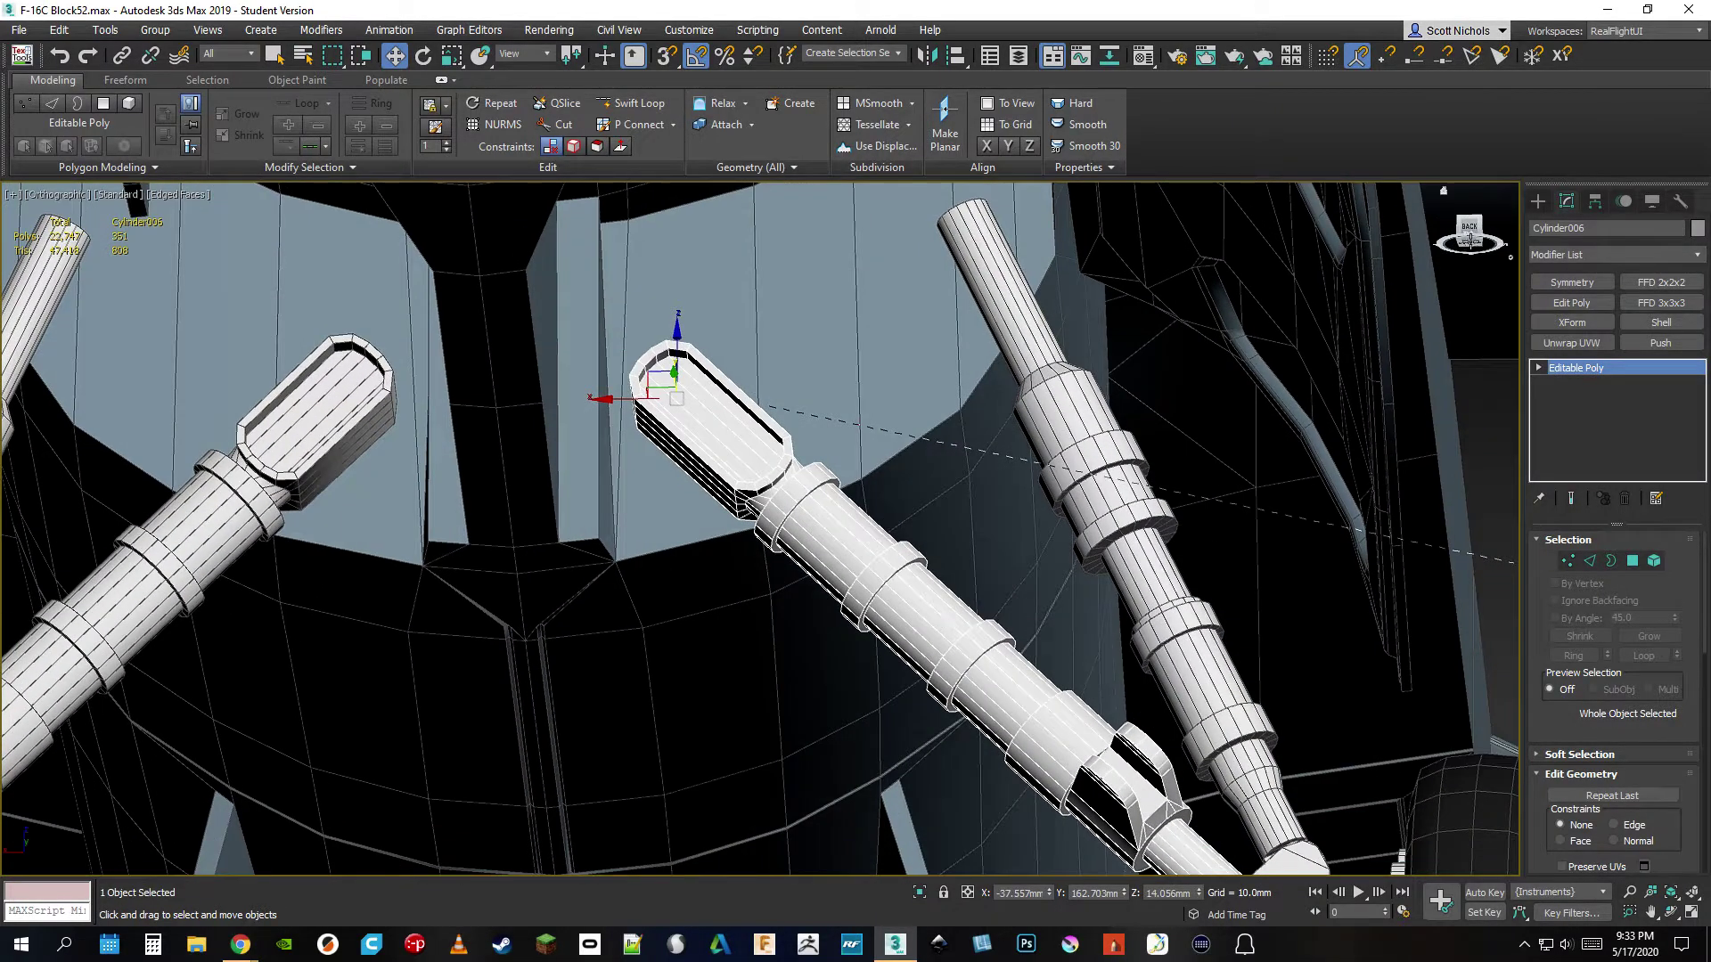
{"action": "left_click", "coordinate": [1199, 647]}
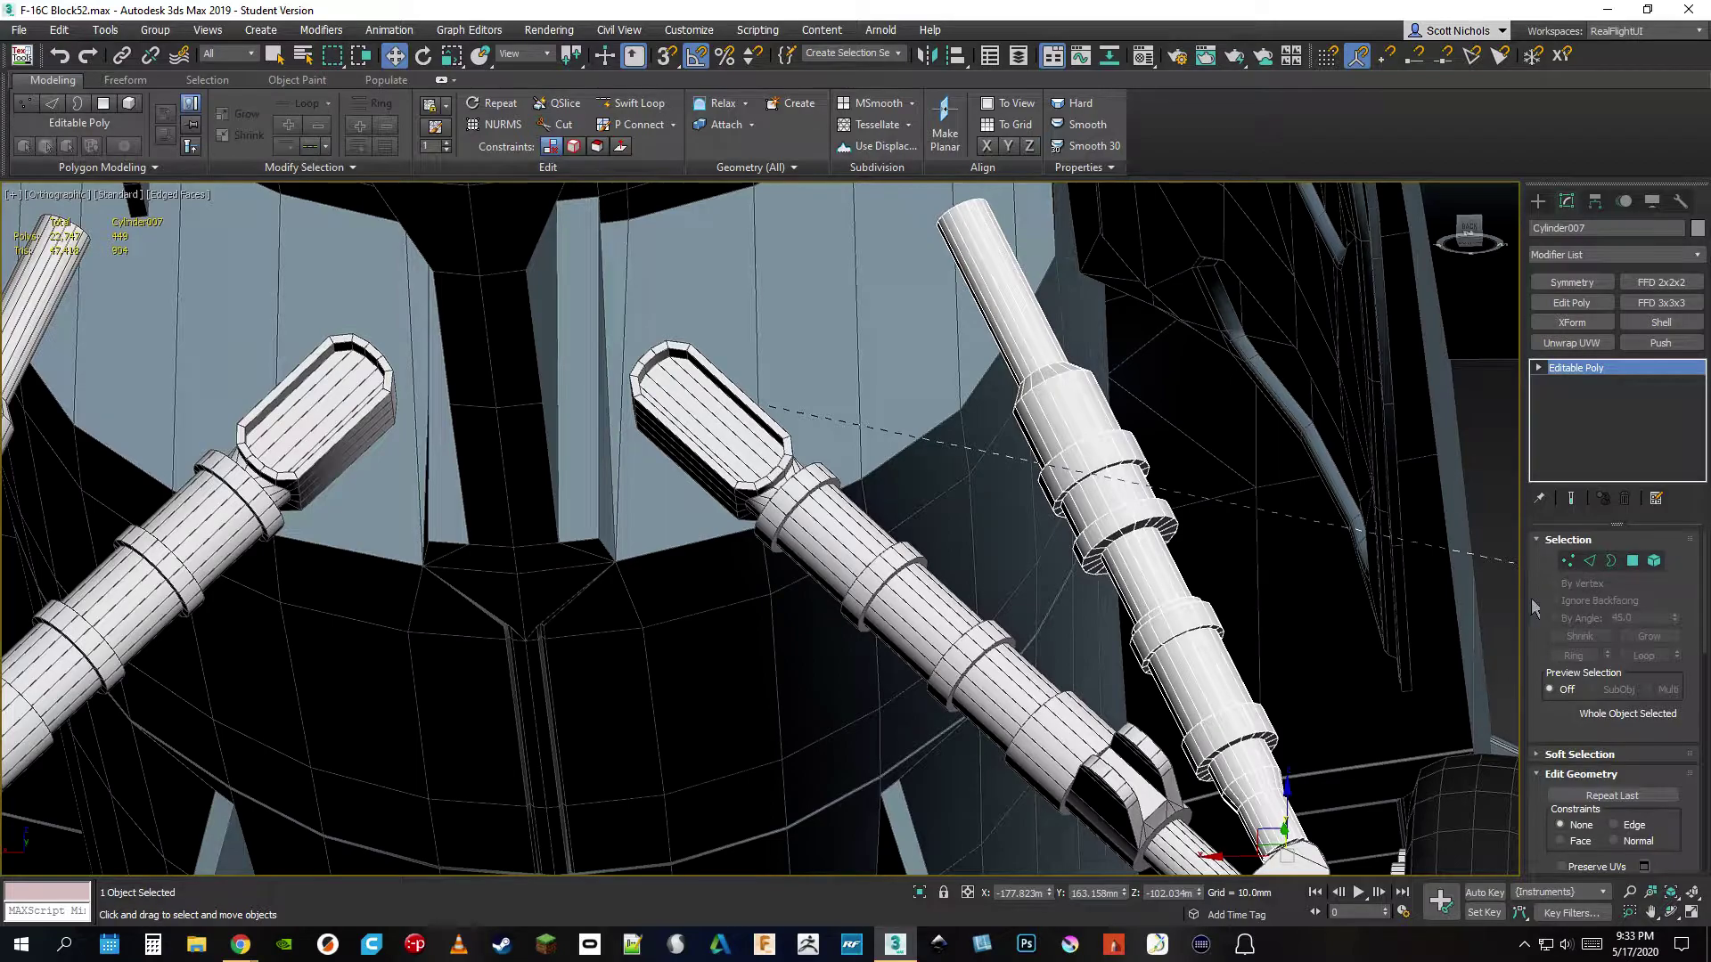
{"action": "left_click", "coordinate": [920, 892]}
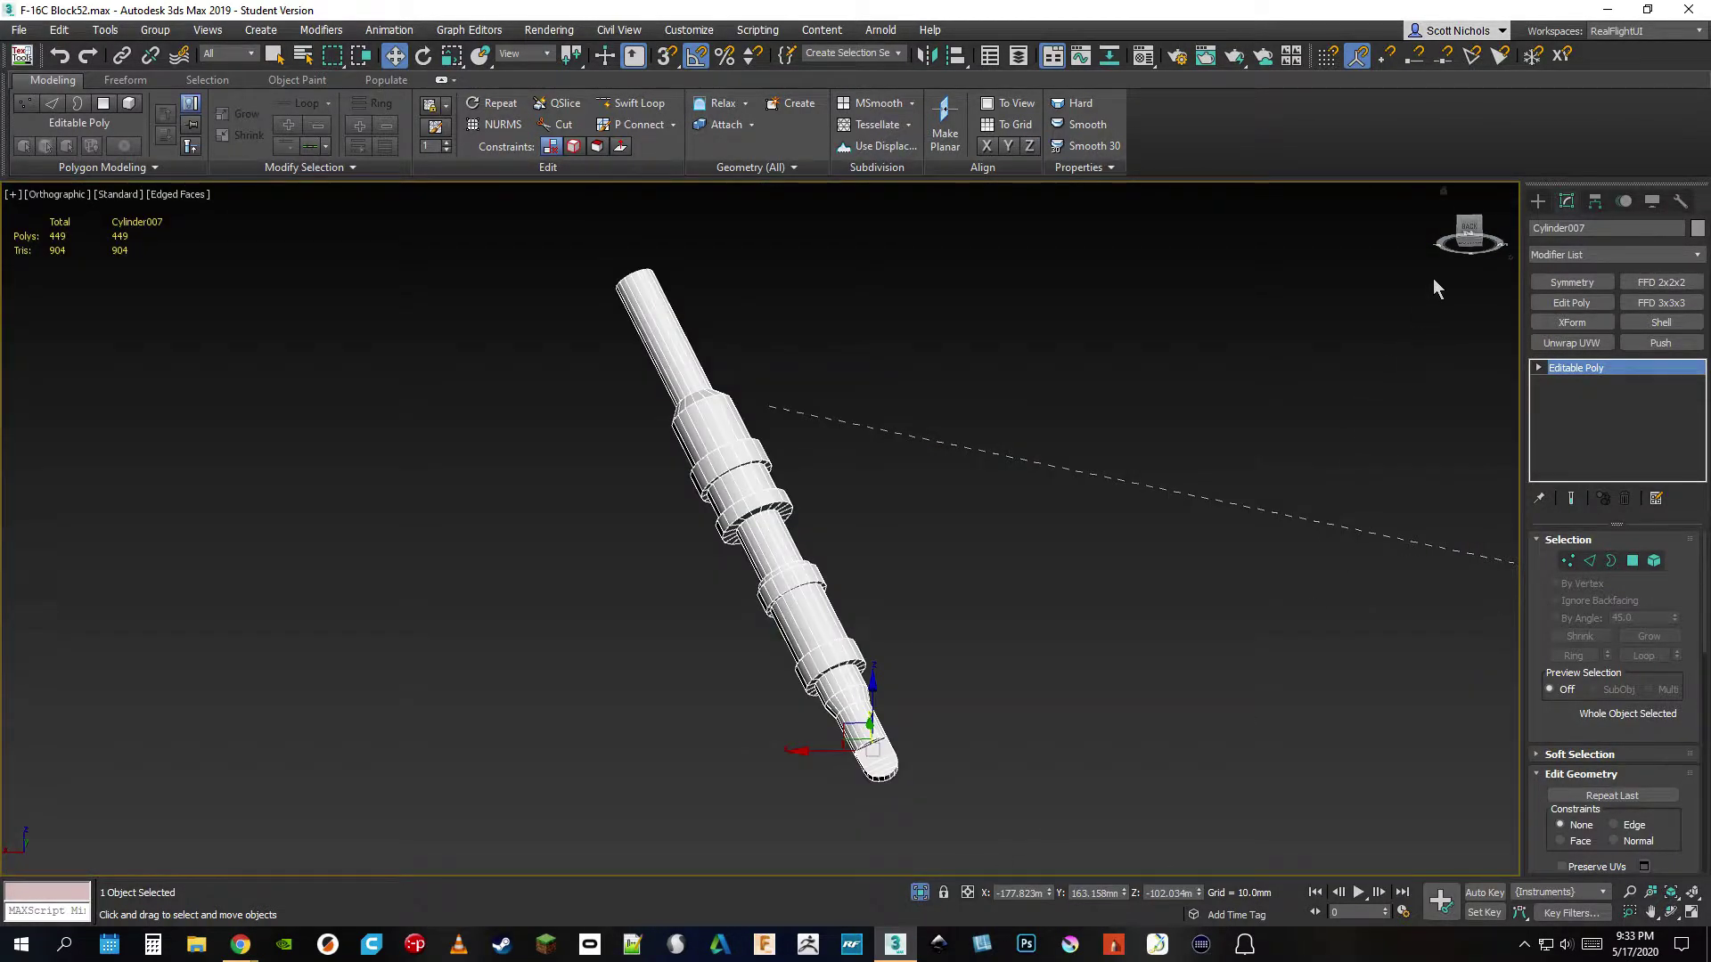
- Select the rings of side faces on the tip-facing sides of the two collars nearest the thin rod
{"action": "mouse_move", "coordinate": [1472, 240]}
{"action": "left_mouse_down"}
{"action": "mouse_move", "coordinate": [1453, 196]}
{"action": "mouse_move", "coordinate": [1493, 243]}
{"action": "left_mouse_up"}
{"action": "scroll", "coordinate": [640, 506], "scroll_direction": "up", "scroll_amount": 5}
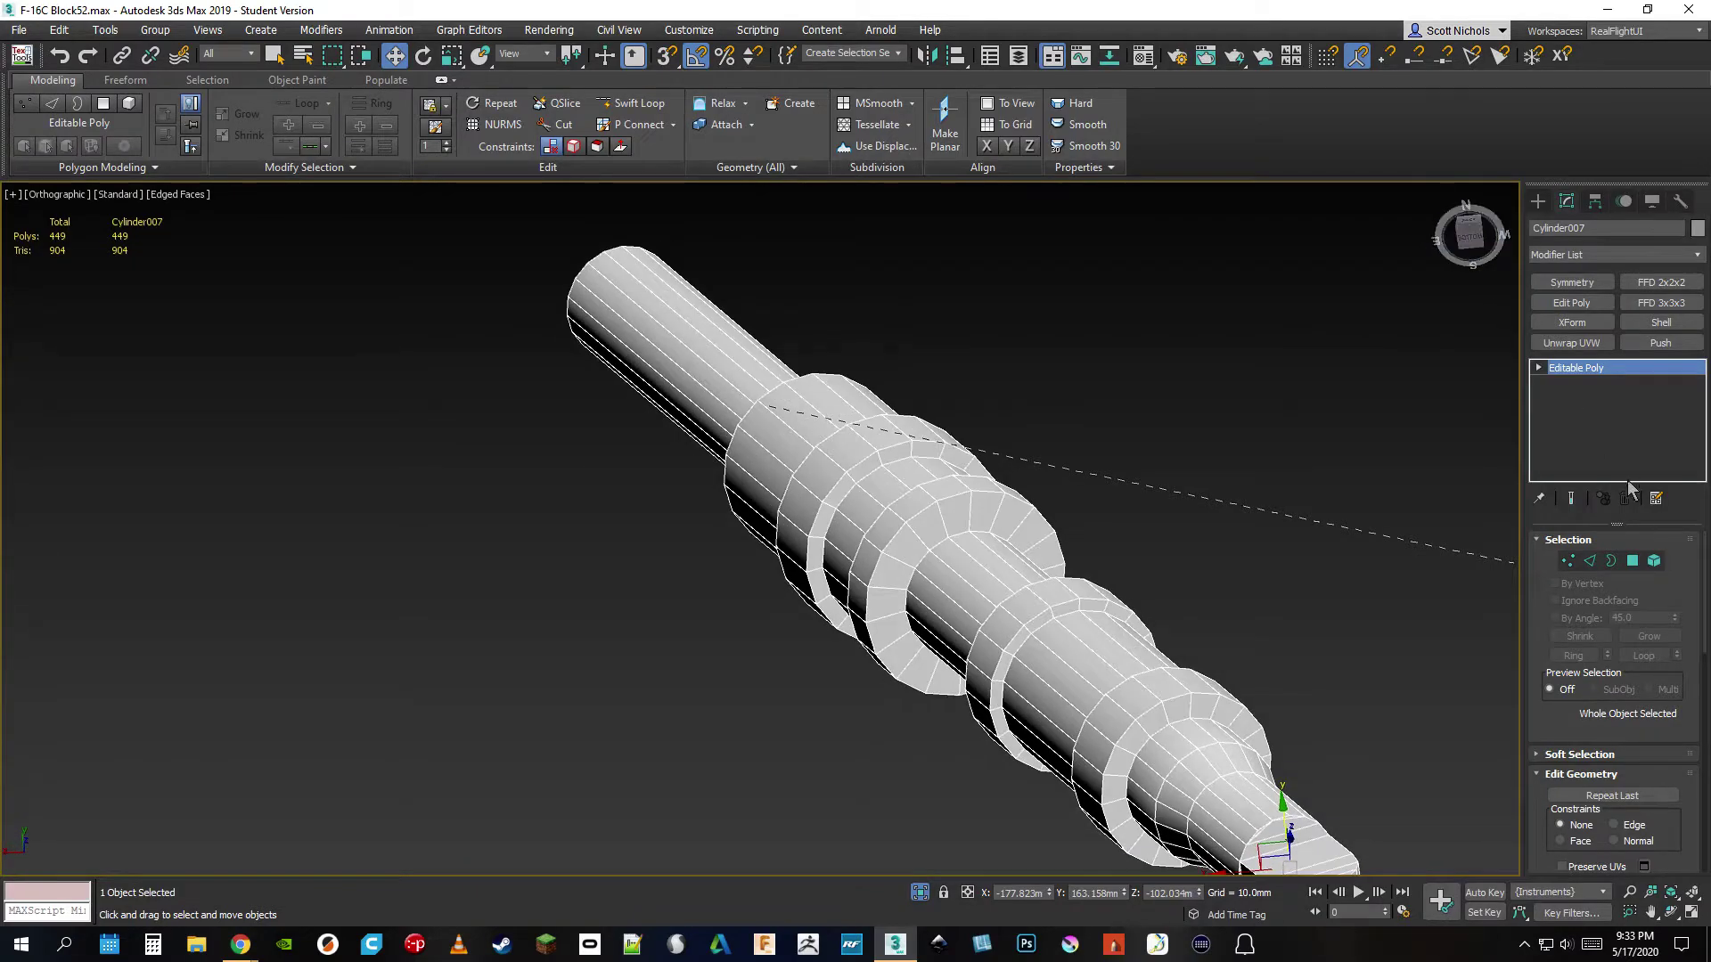
{"action": "left_click", "coordinate": [1633, 561]}
{"action": "scroll", "coordinate": [917, 523], "scroll_direction": "up", "scroll_amount": 4}
{"action": "left_click", "coordinate": [909, 517]}
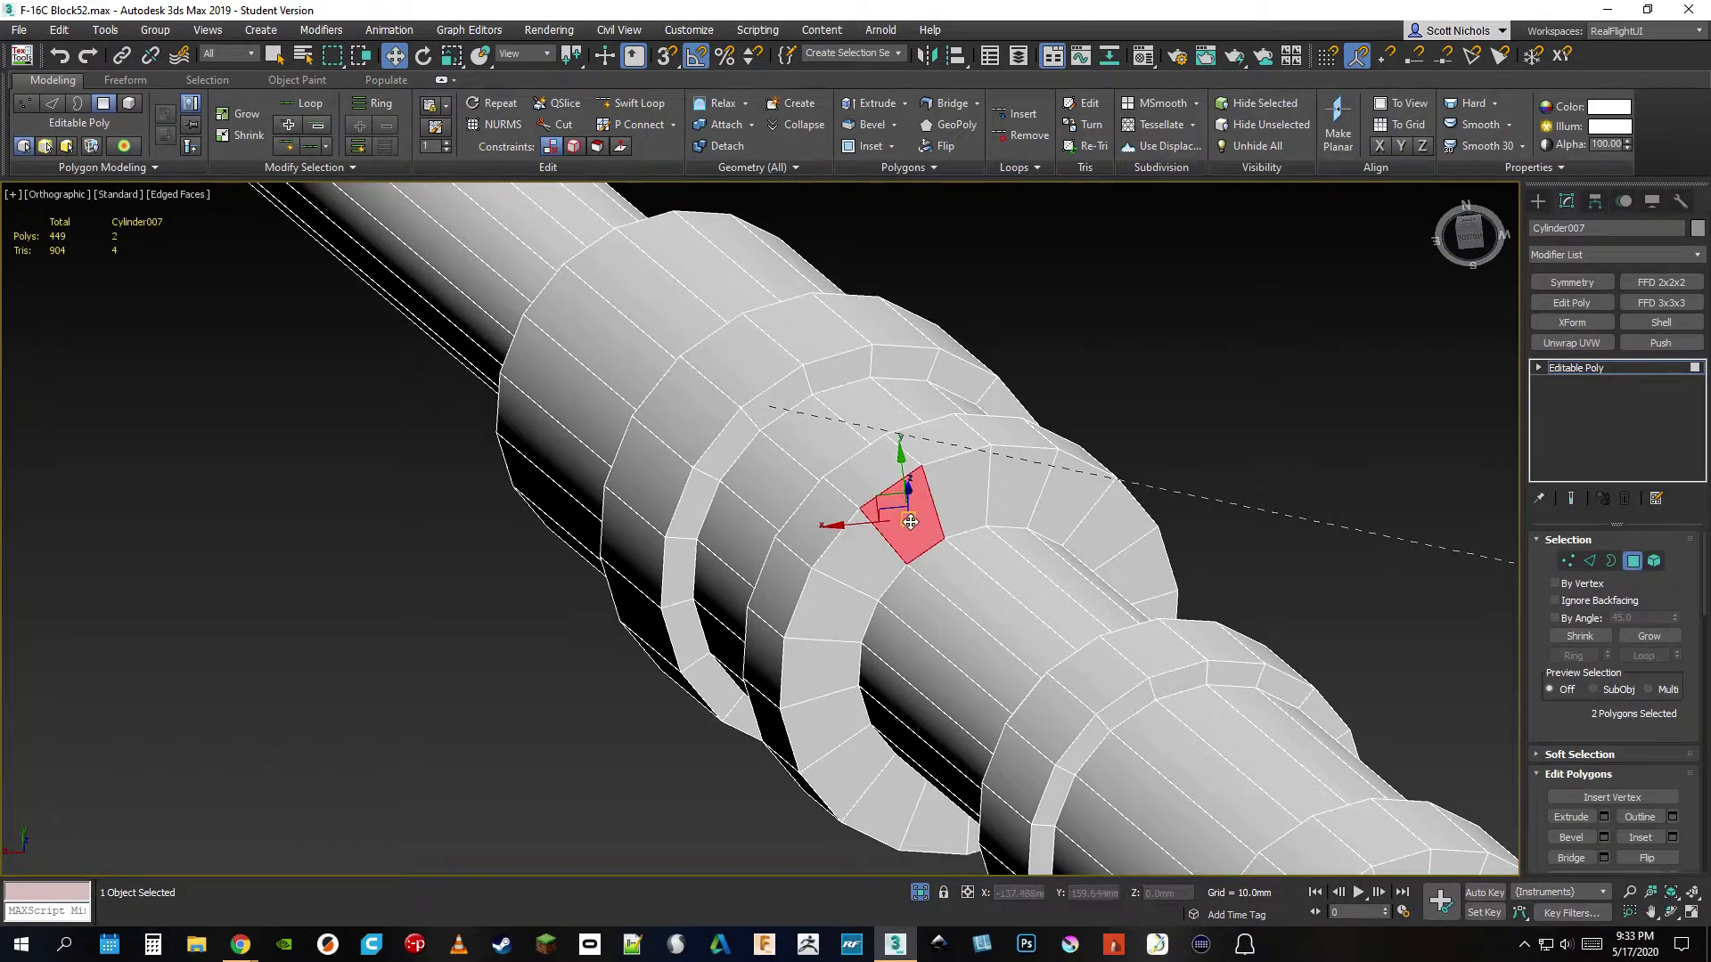
{"action": "left_click", "coordinate": [950, 500], "text": "shift"}
{"action": "left_click", "coordinate": [782, 389], "text": "ctrl"}
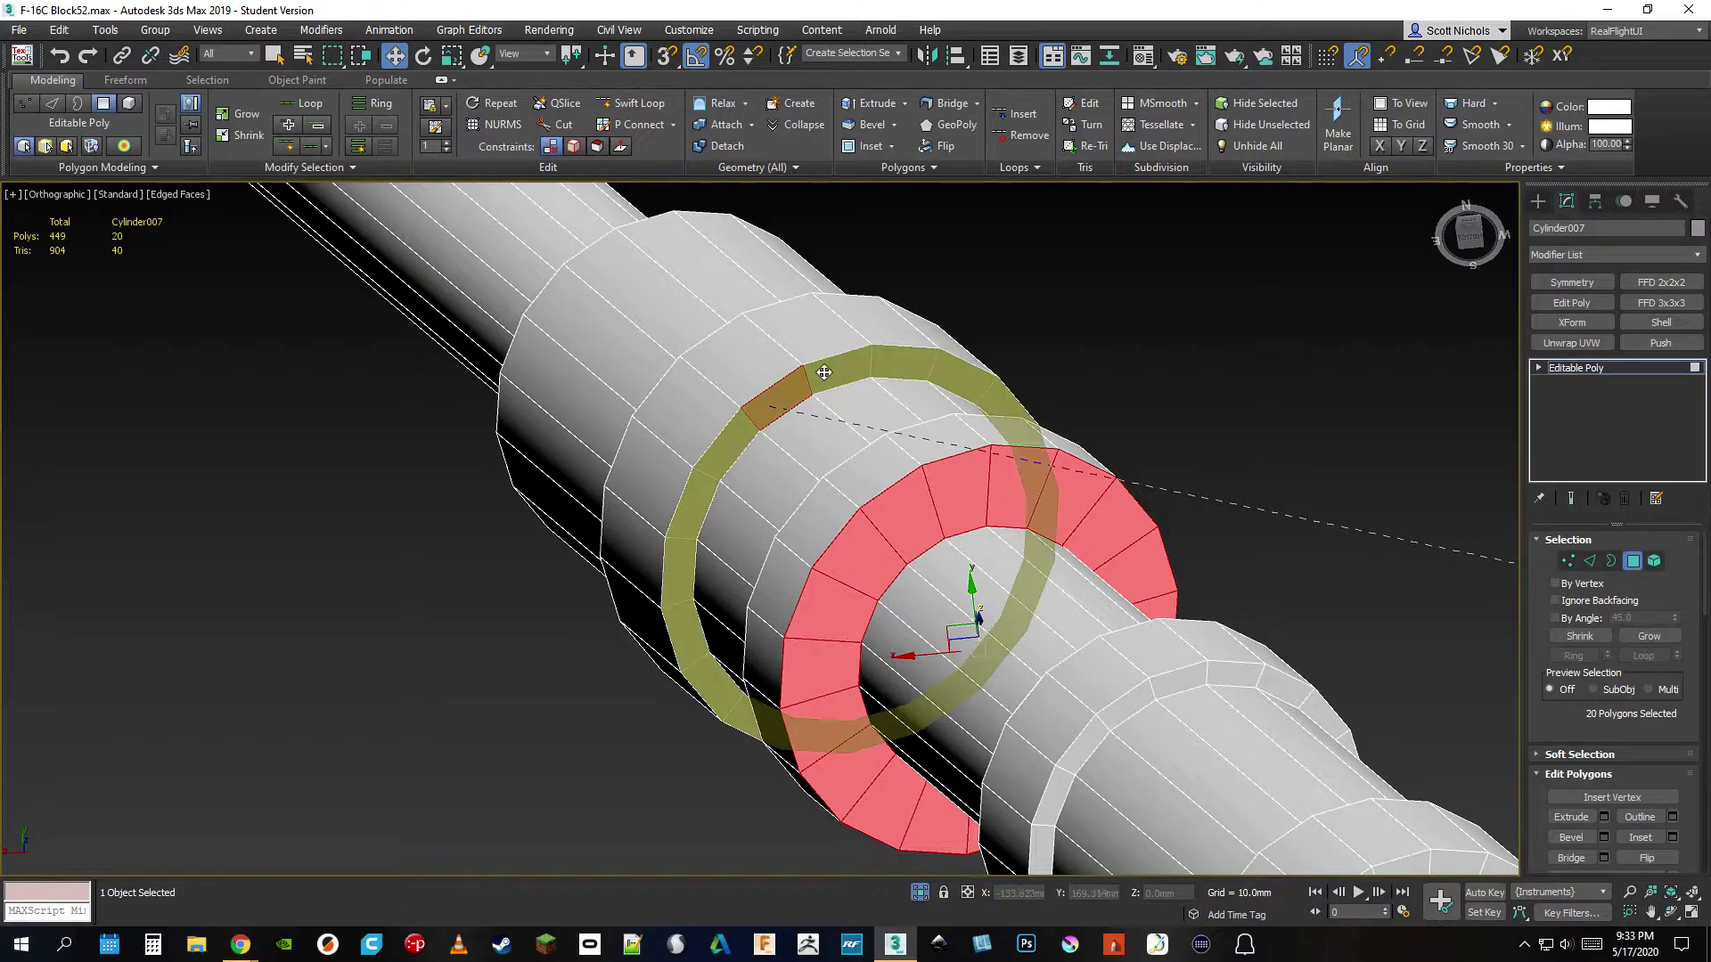
{"action": "left_click", "coordinate": [735, 451], "text": "ctrl+shift"}
- Add the rings of side faces on the tip-facing sides of the two collars nearest the rounded tip to the selection
{"action": "left_click", "coordinate": [1095, 749], "text": "ctrl"}
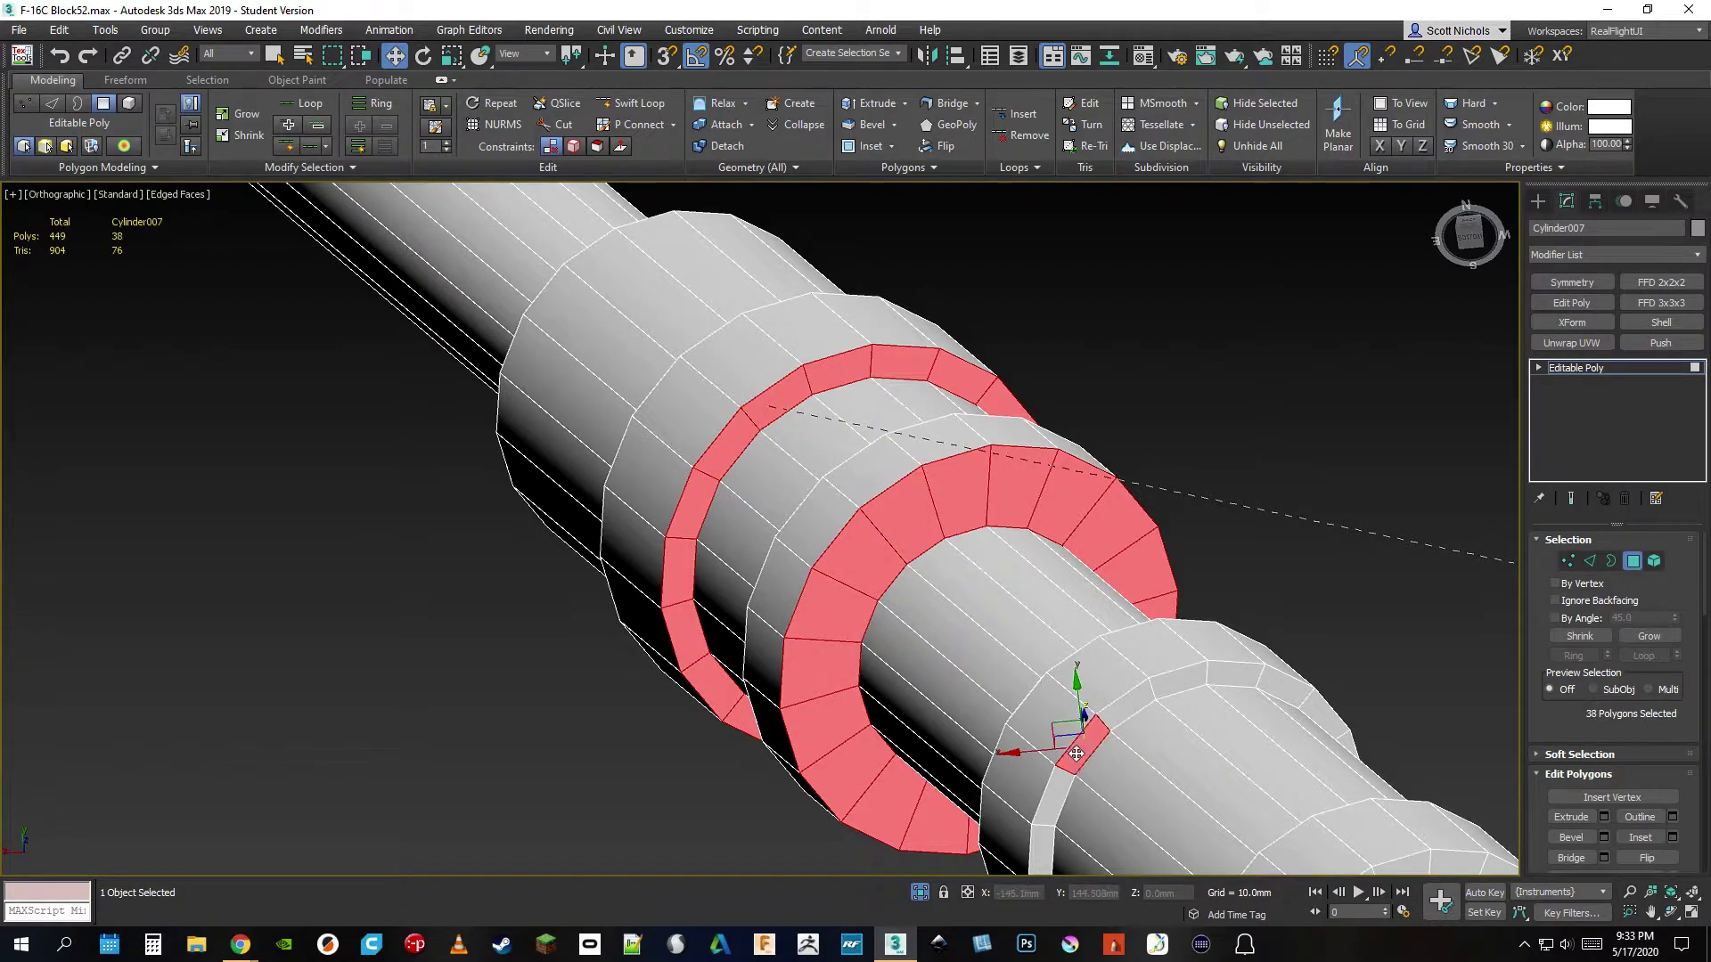
{"action": "left_click", "coordinate": [1115, 718], "text": "ctrl+shift"}
{"action": "middle_click_drag", "start_coordinate": [1115, 720], "coordinate": [1097, 517]}
{"action": "left_click", "coordinate": [1265, 726], "text": "ctrl"}
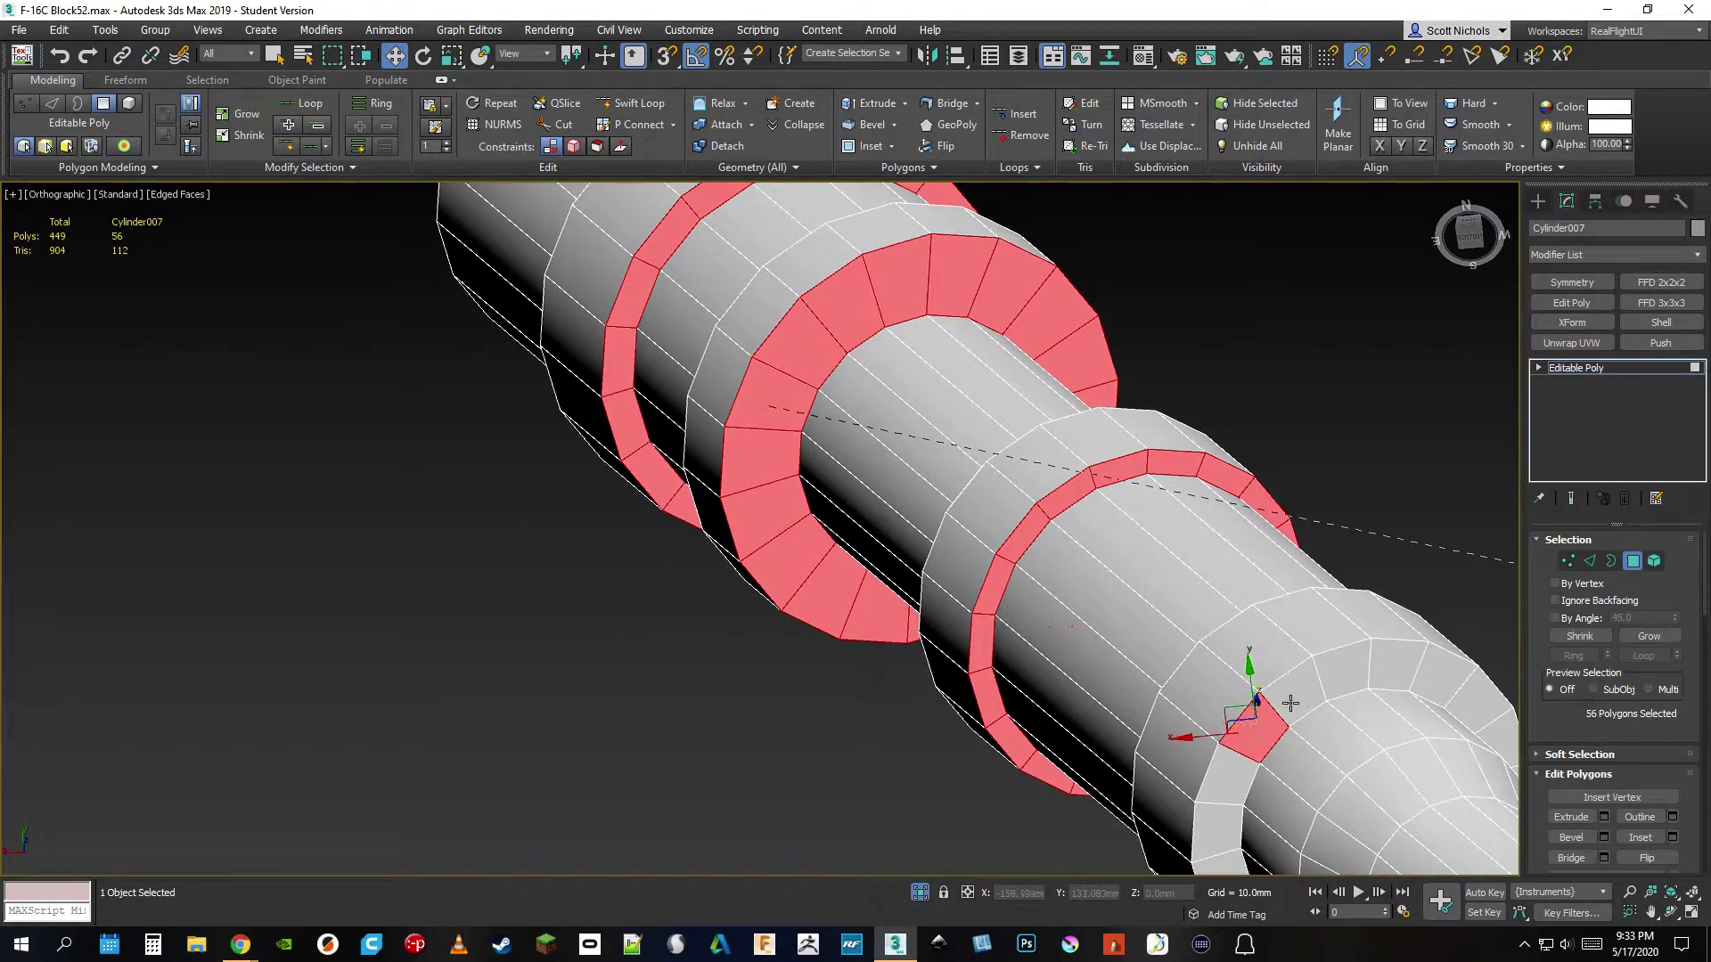
{"action": "left_click", "coordinate": [1291, 700], "text": "ctrl+shift"}
{"action": "middle_click_drag", "start_coordinate": [1291, 700], "coordinate": [1144, 607]}
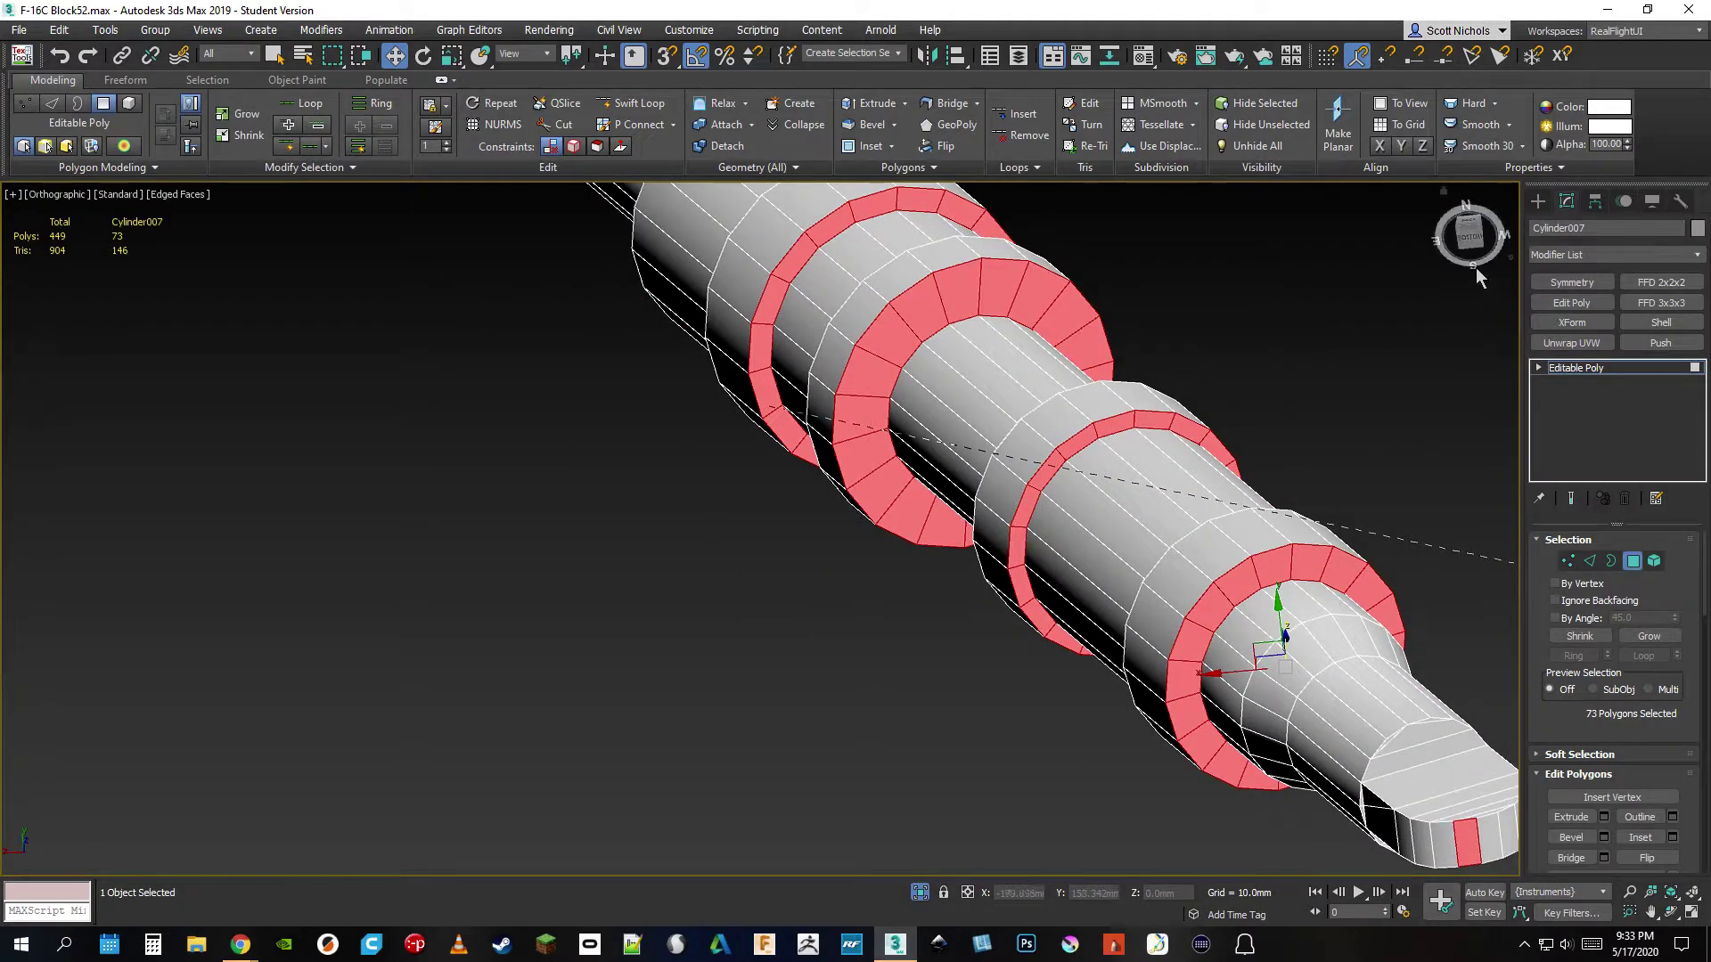
- Add the rod-facing rings of side faces on the stepped collar and the collar nearest the rounded tip to the selection
{"action": "left_click_drag", "start_coordinate": [1472, 233], "coordinate": [1466, 234]}
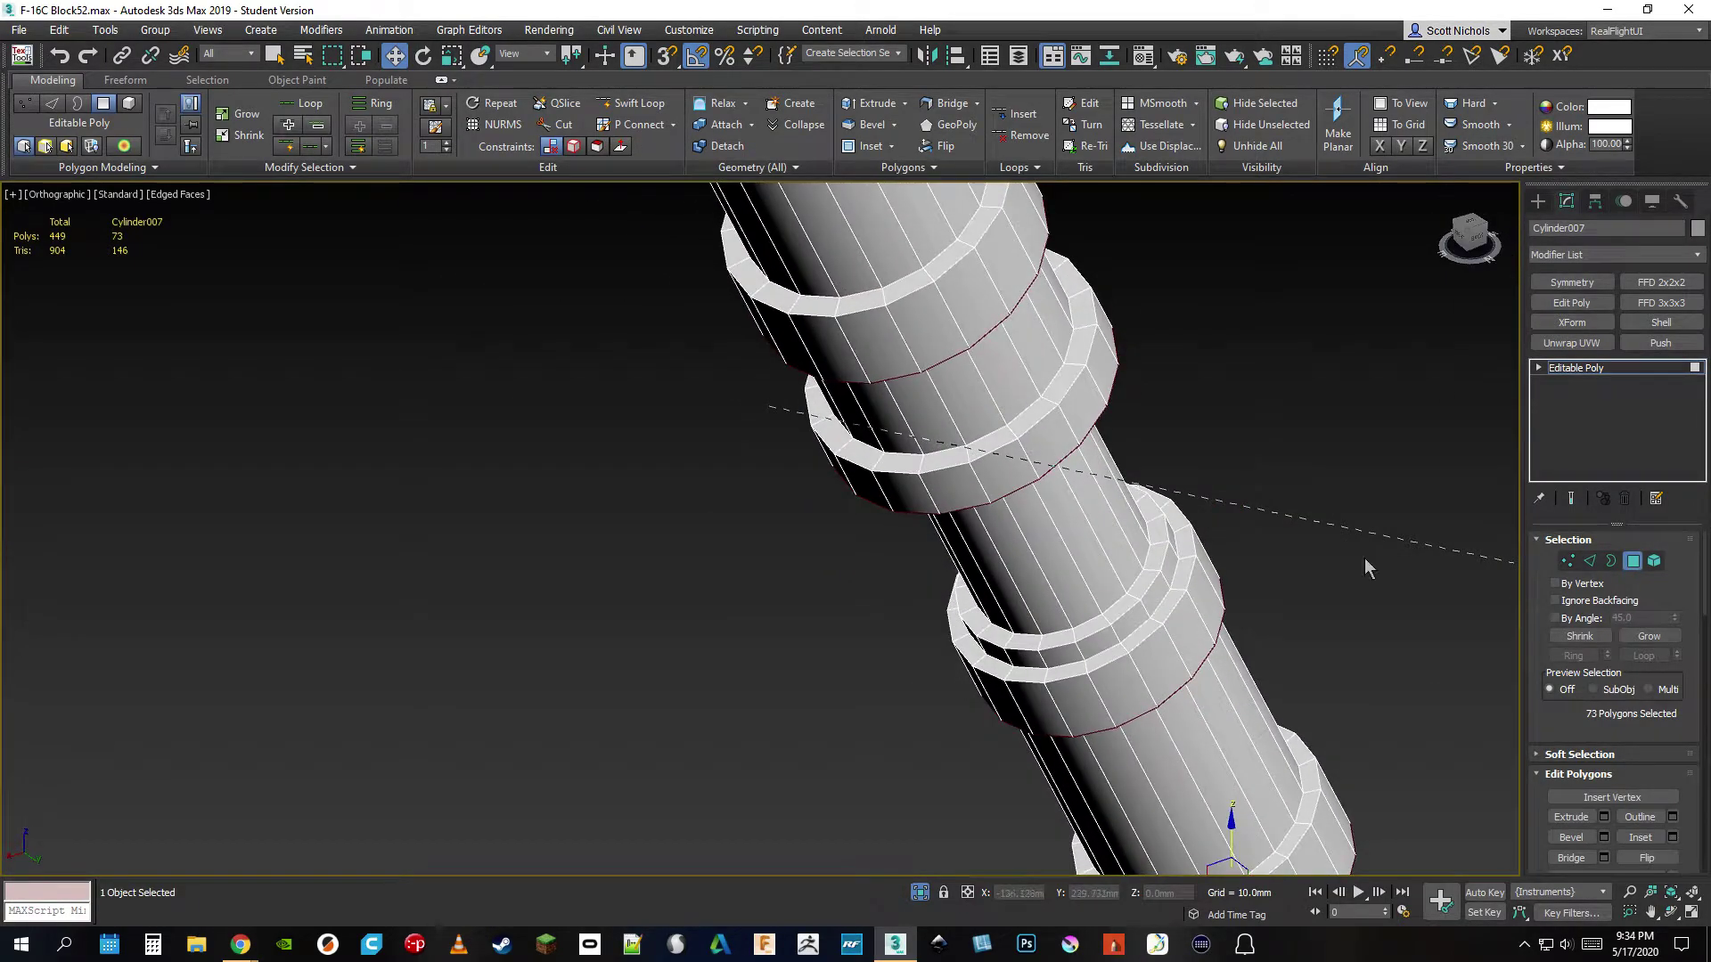
{"action": "middle_click_drag", "start_coordinate": [1279, 757], "coordinate": [1245, 600]}
{"action": "left_click", "coordinate": [1250, 685], "text": "ctrl"}
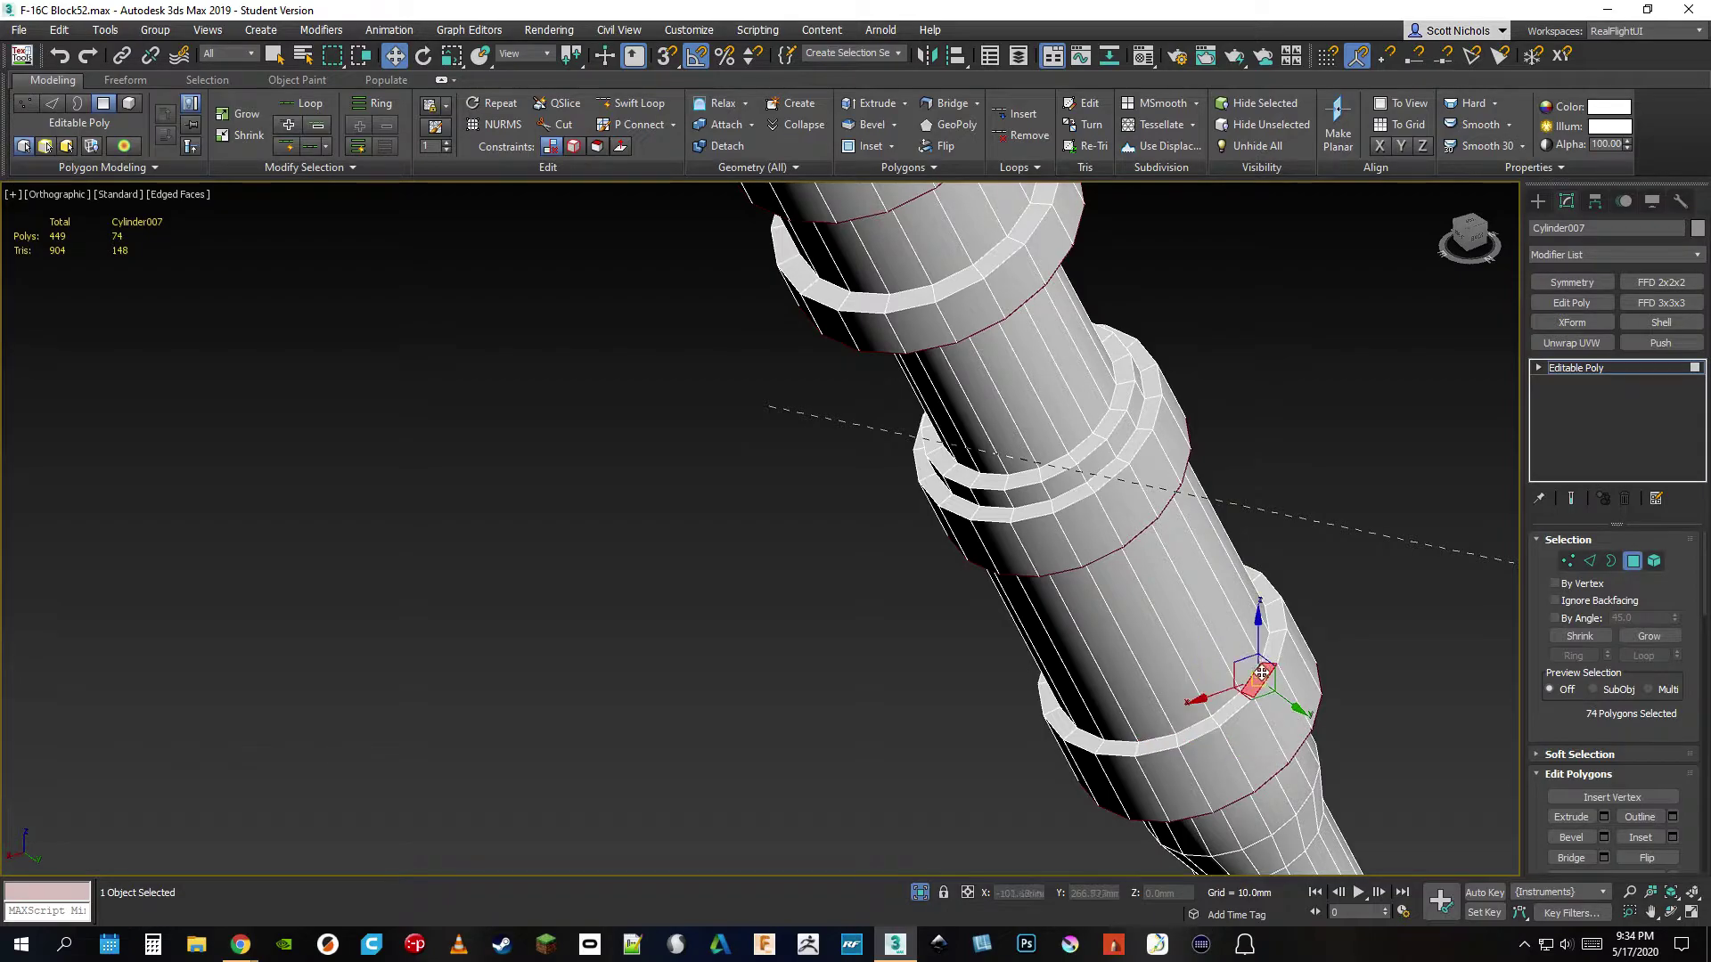
{"action": "left_click", "coordinate": [1265, 659], "text": "ctrl+shift"}
{"action": "left_click", "coordinate": [1107, 493], "text": "ctrl"}
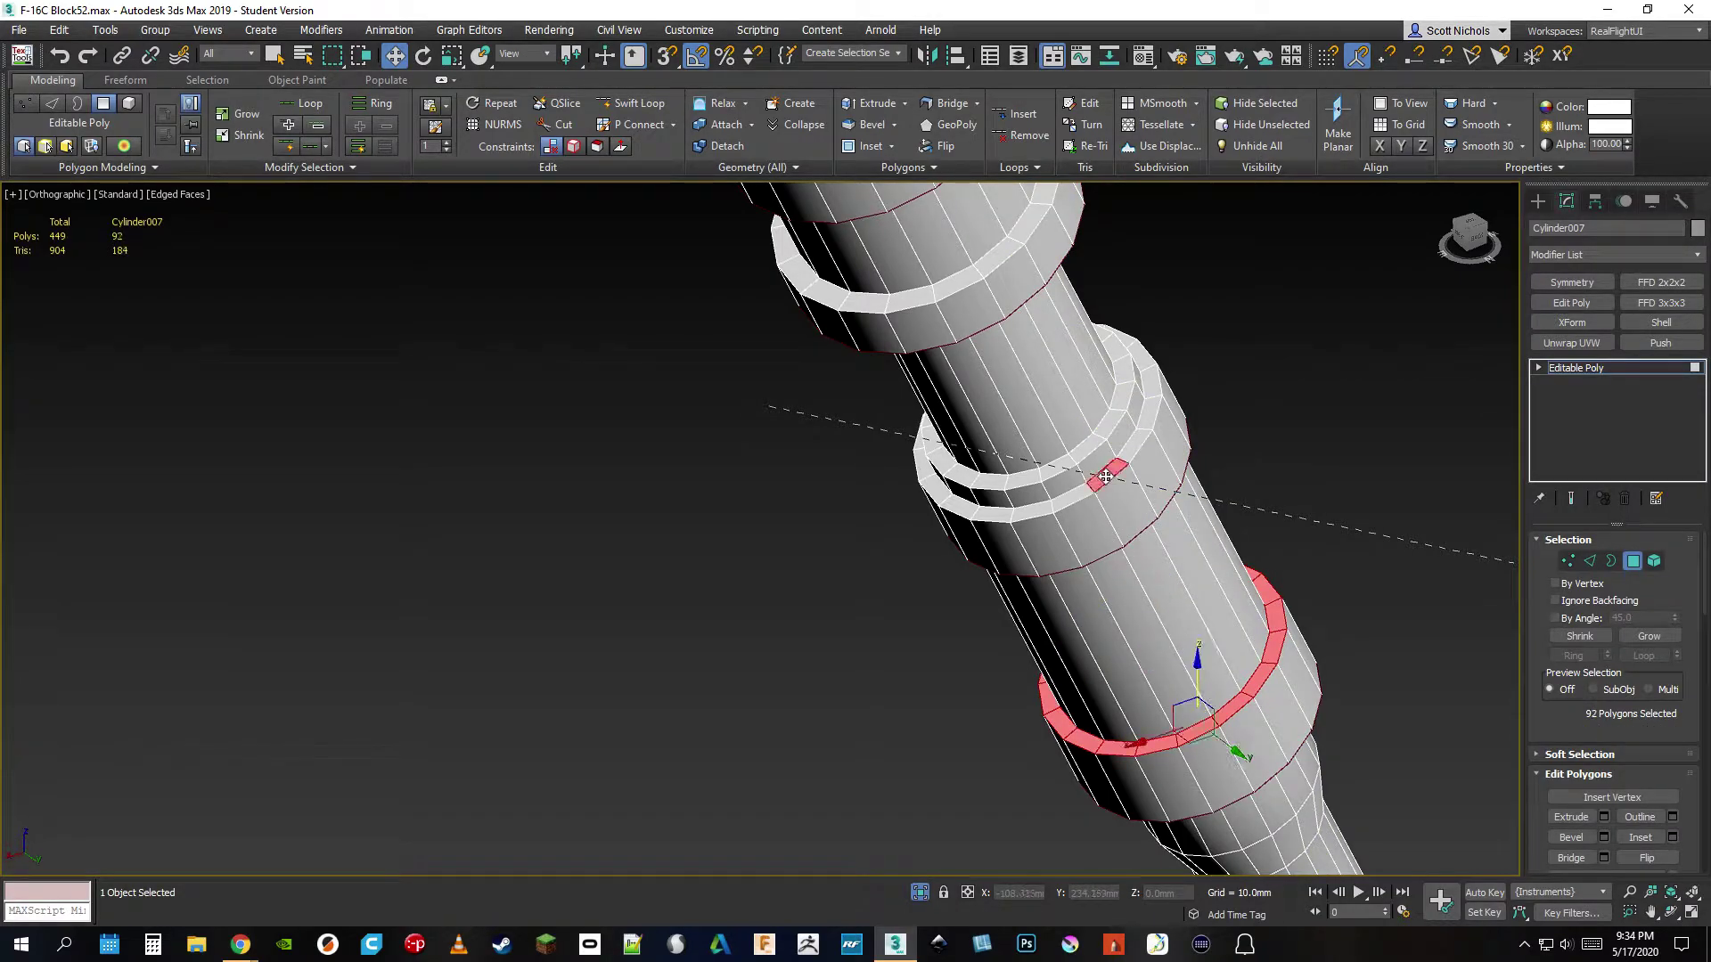
{"action": "left_click", "coordinate": [1081, 459], "text": "ctrl+shift"}
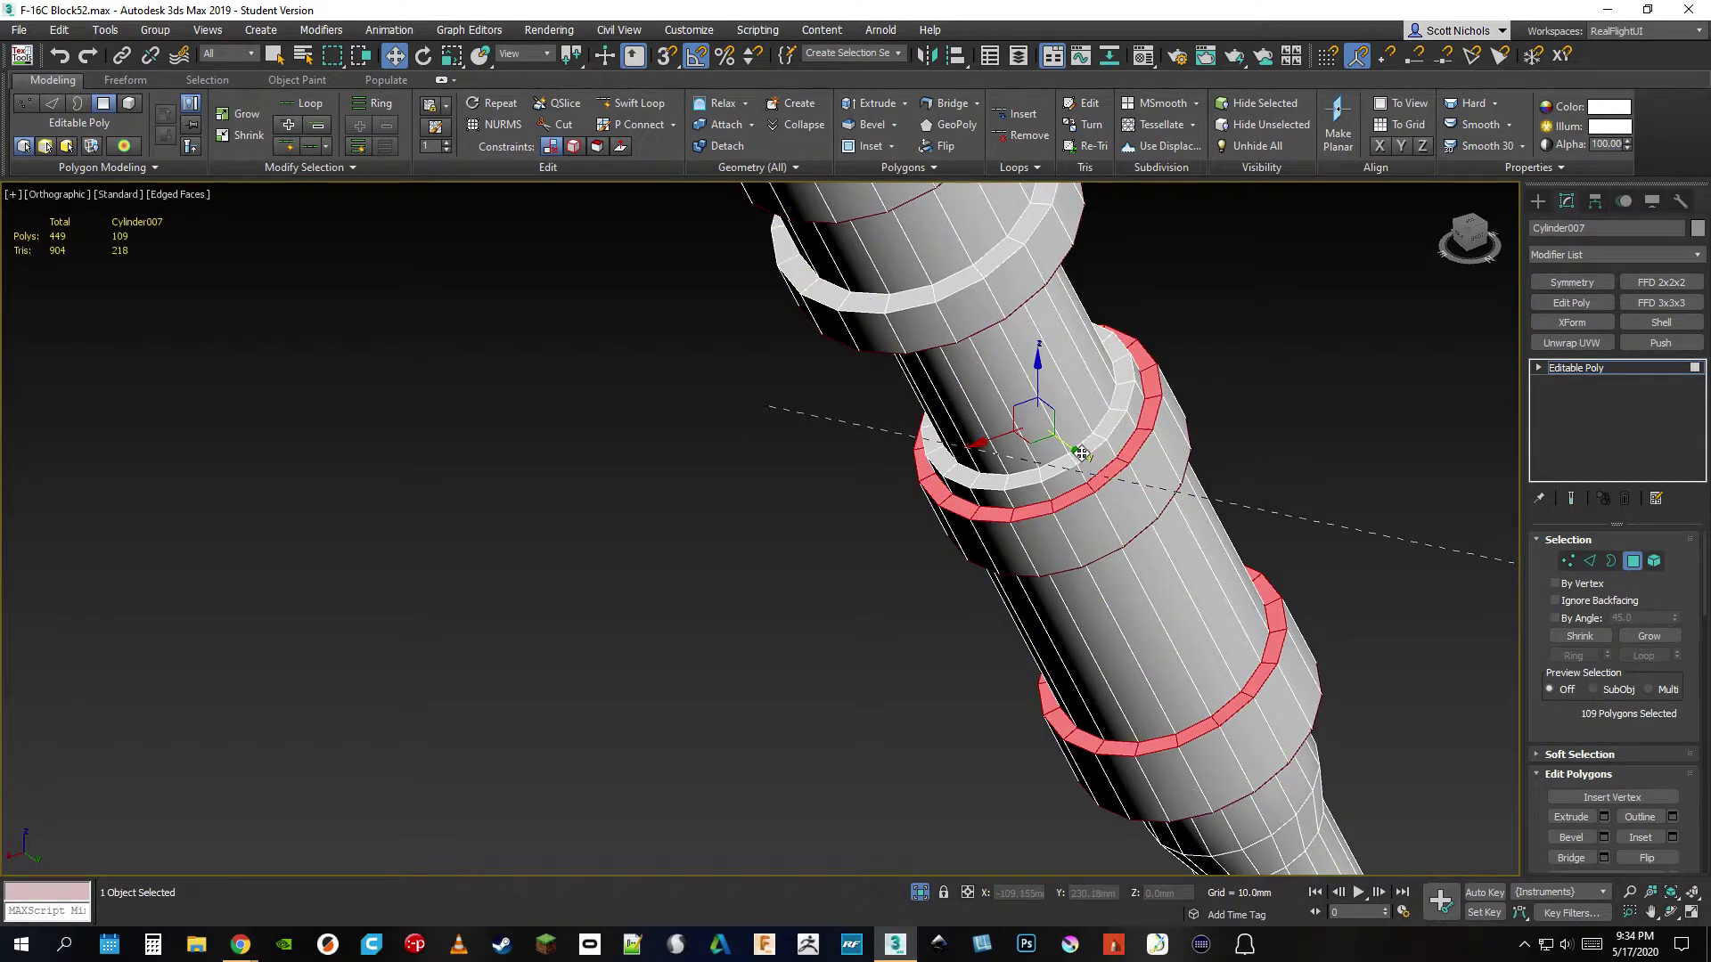
{"action": "left_click", "coordinate": [1083, 450], "text": "ctrl"}
{"action": "left_click", "coordinate": [1105, 430], "text": "ctrl+shift"}
{"action": "middle_click_drag", "start_coordinate": [1108, 425], "coordinate": [1171, 710]}
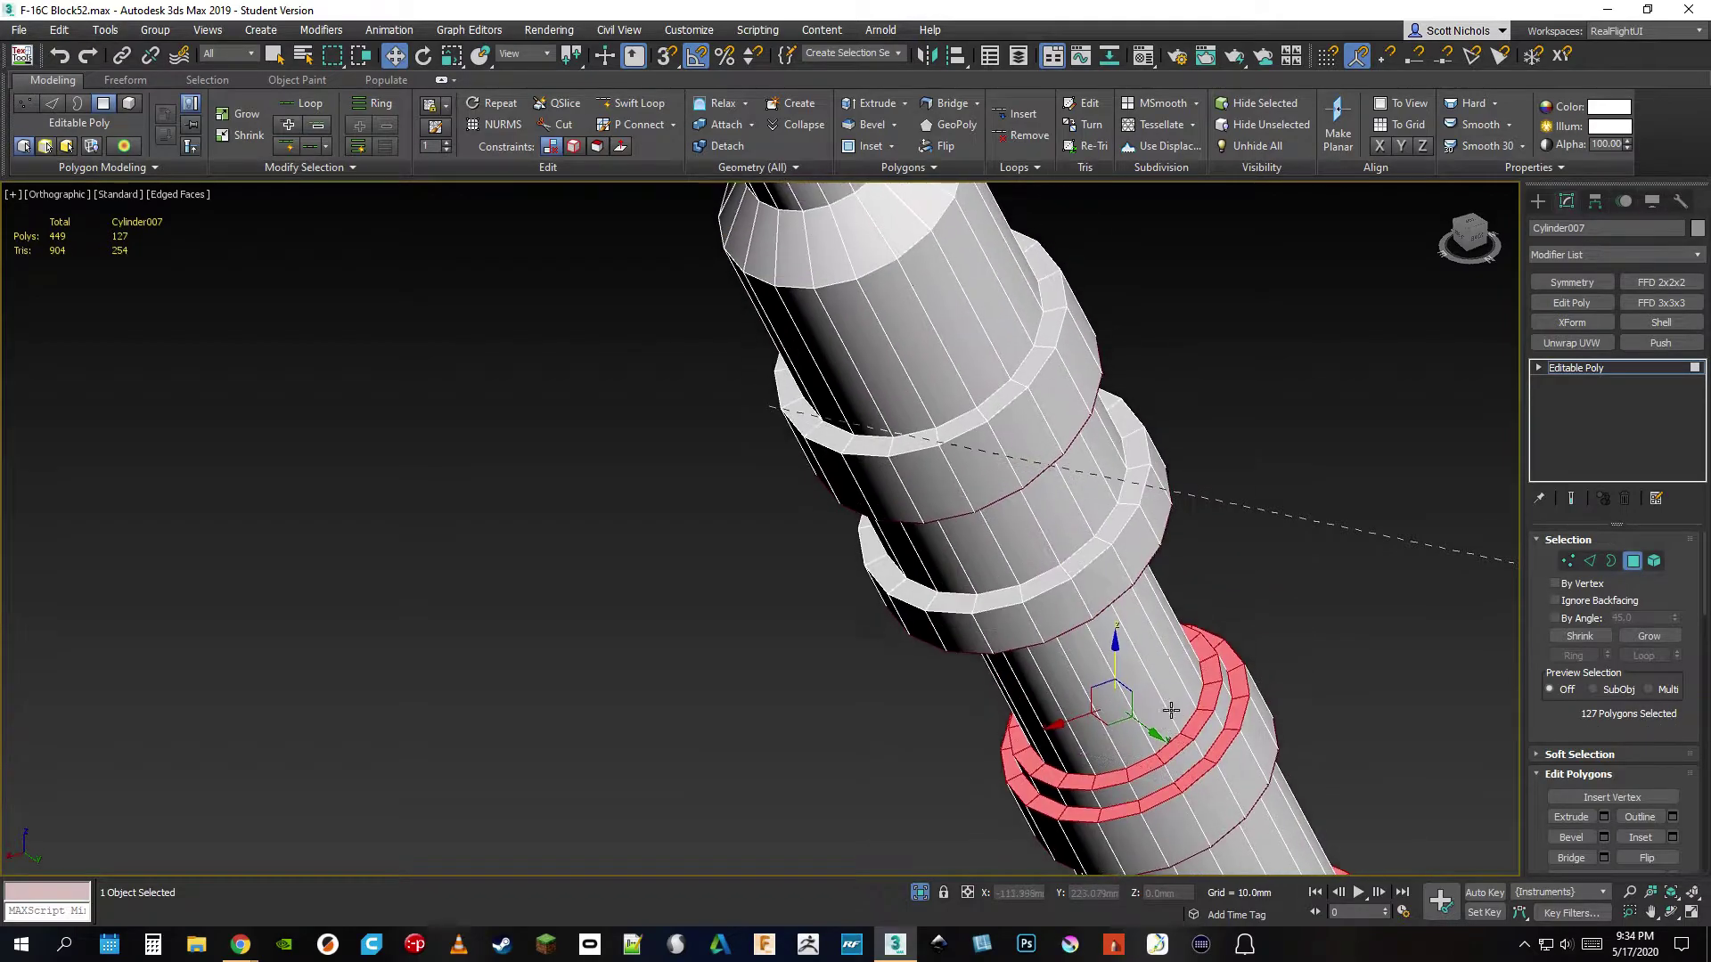
- Add the rod-facing rings of side faces on the two collars nearest the thin rod to the selection
{"action": "left_click", "coordinate": [1088, 559], "text": "ctrl"}
{"action": "left_click", "coordinate": [1056, 575], "text": "ctrl+shift"}
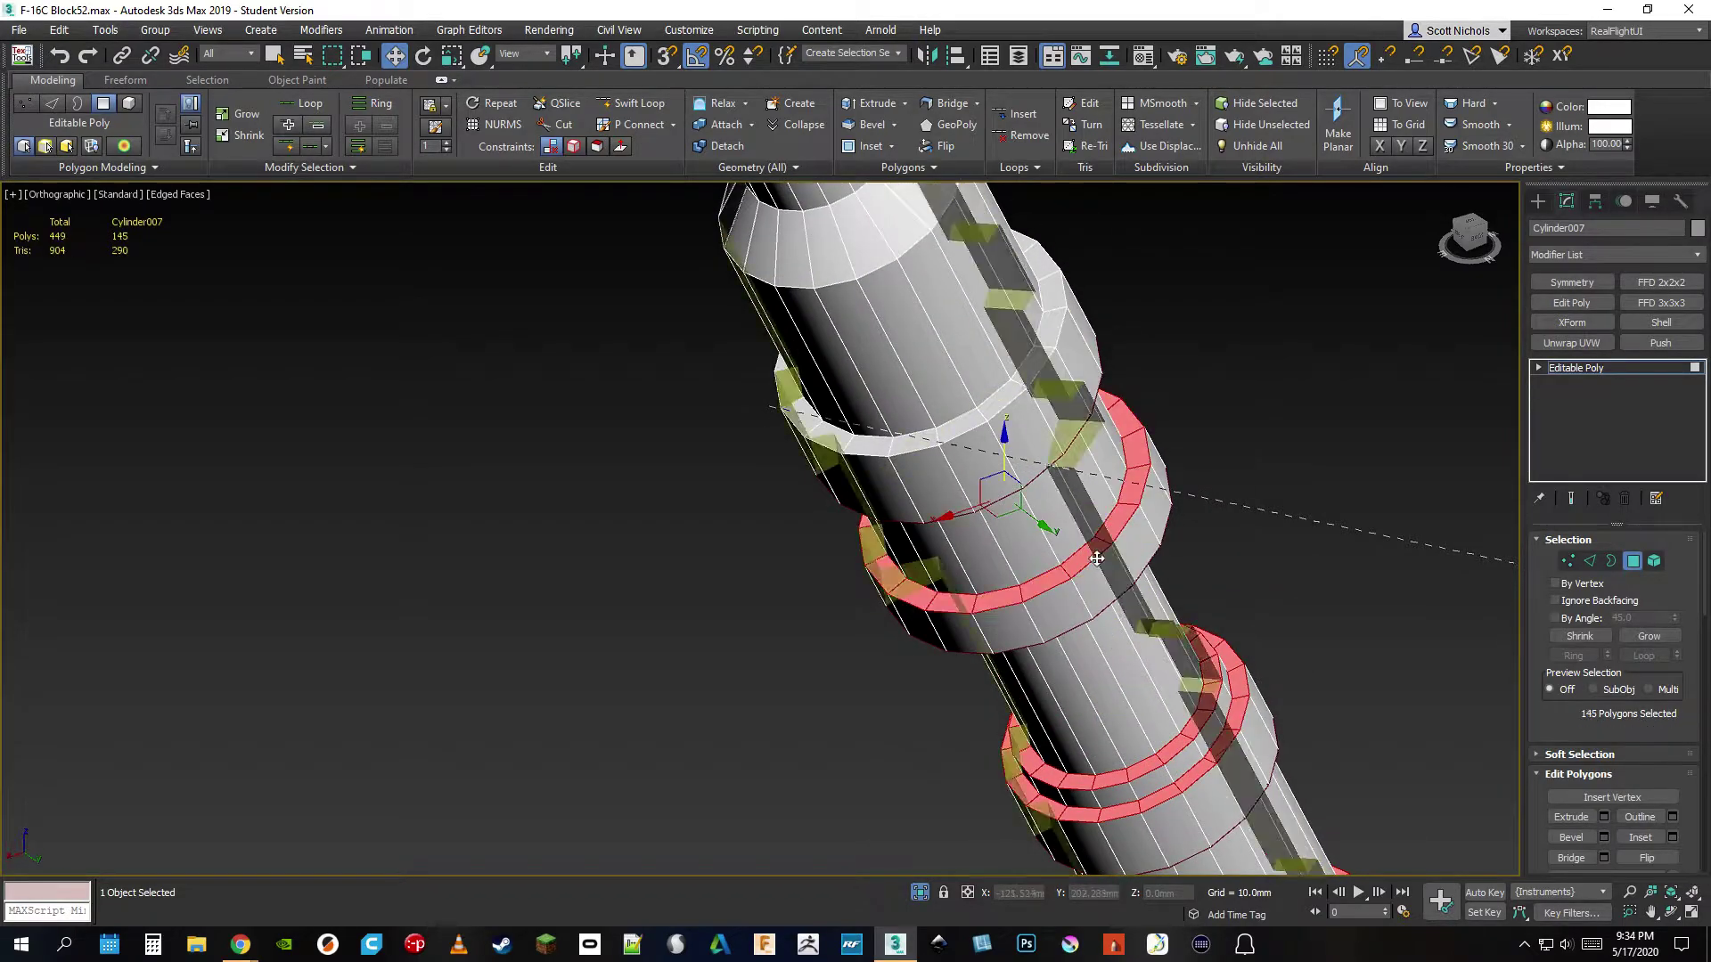
{"action": "left_click", "coordinate": [1004, 400], "text": "ctrl"}
{"action": "left_click", "coordinate": [1032, 371], "text": "ctrl+shift"}
{"action": "middle_click_drag", "start_coordinate": [1054, 475], "coordinate": [1020, 511]}
{"action": "scroll", "coordinate": [1034, 513], "scroll_direction": "down", "scroll_amount": 3}
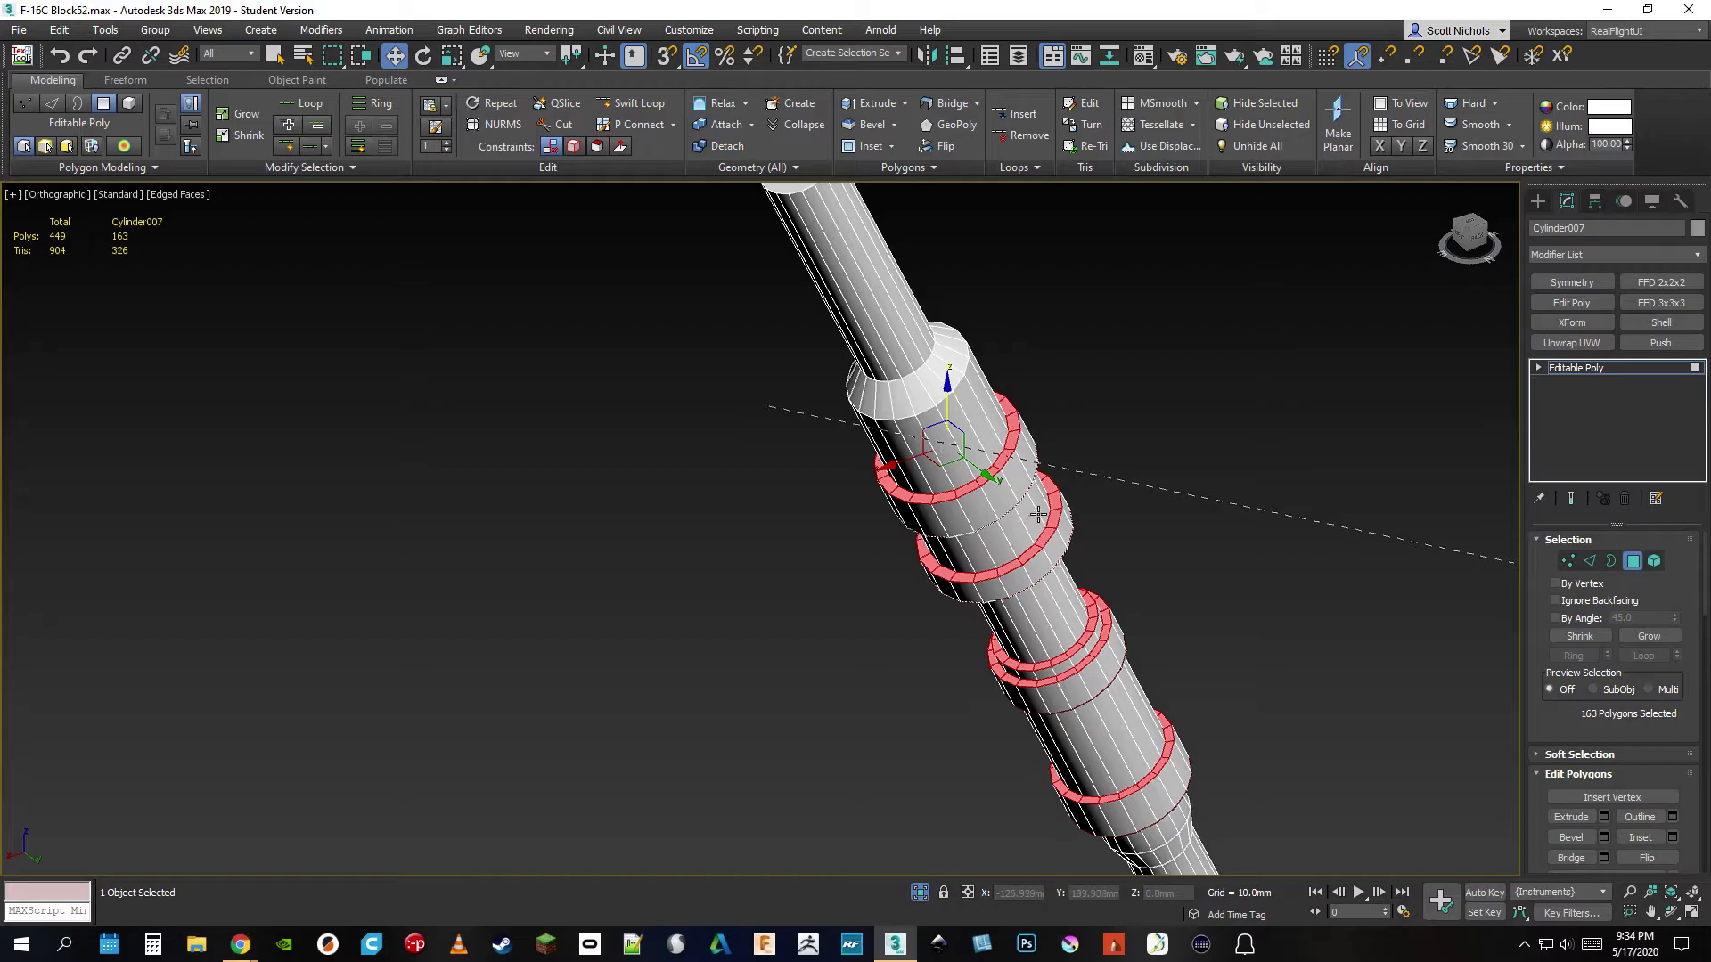
- Add the flat end face of the thin rod to the selection and delete all selected polygons
{"action": "left_click_drag", "start_coordinate": [1468, 223], "coordinate": [1467, 234]}
{"action": "mouse_move", "coordinate": [999, 549]}
{"action": "middle_mouse_down", "text": "alt"}
{"action": "mouse_move", "coordinate": [1012, 534]}
{"action": "mouse_move", "coordinate": [999, 550]}
{"action": "middle_mouse_up", "text": "alt"}
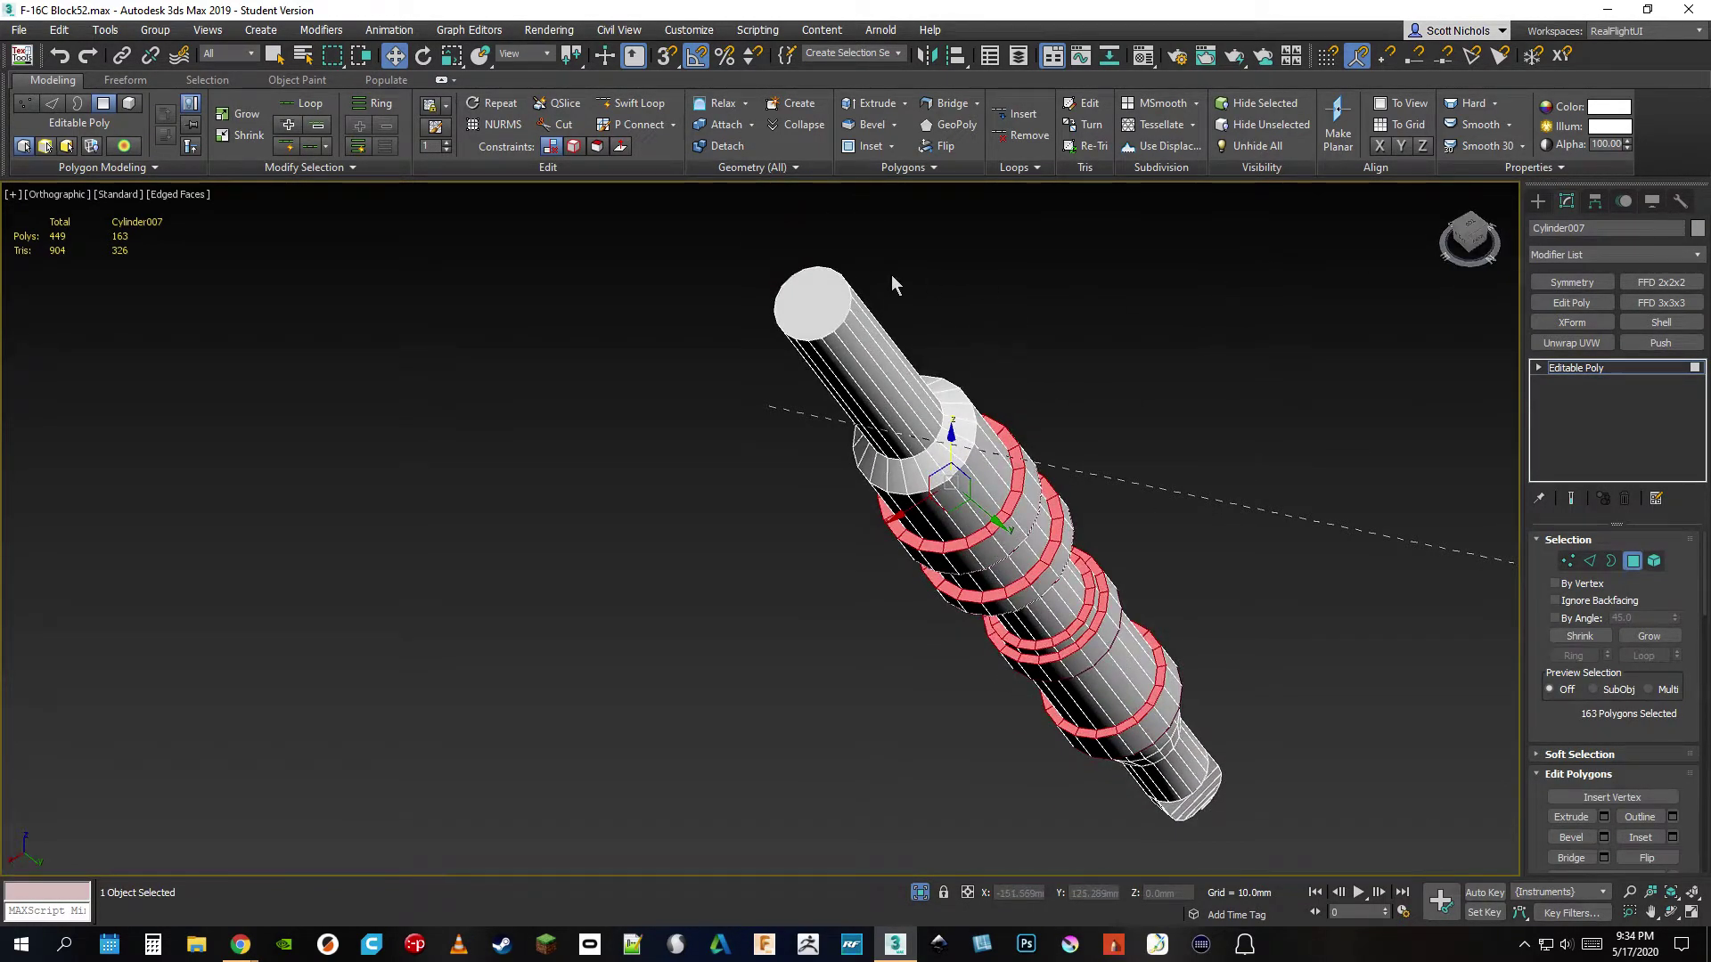
{"action": "left_click", "coordinate": [826, 302], "text": "ctrl"}
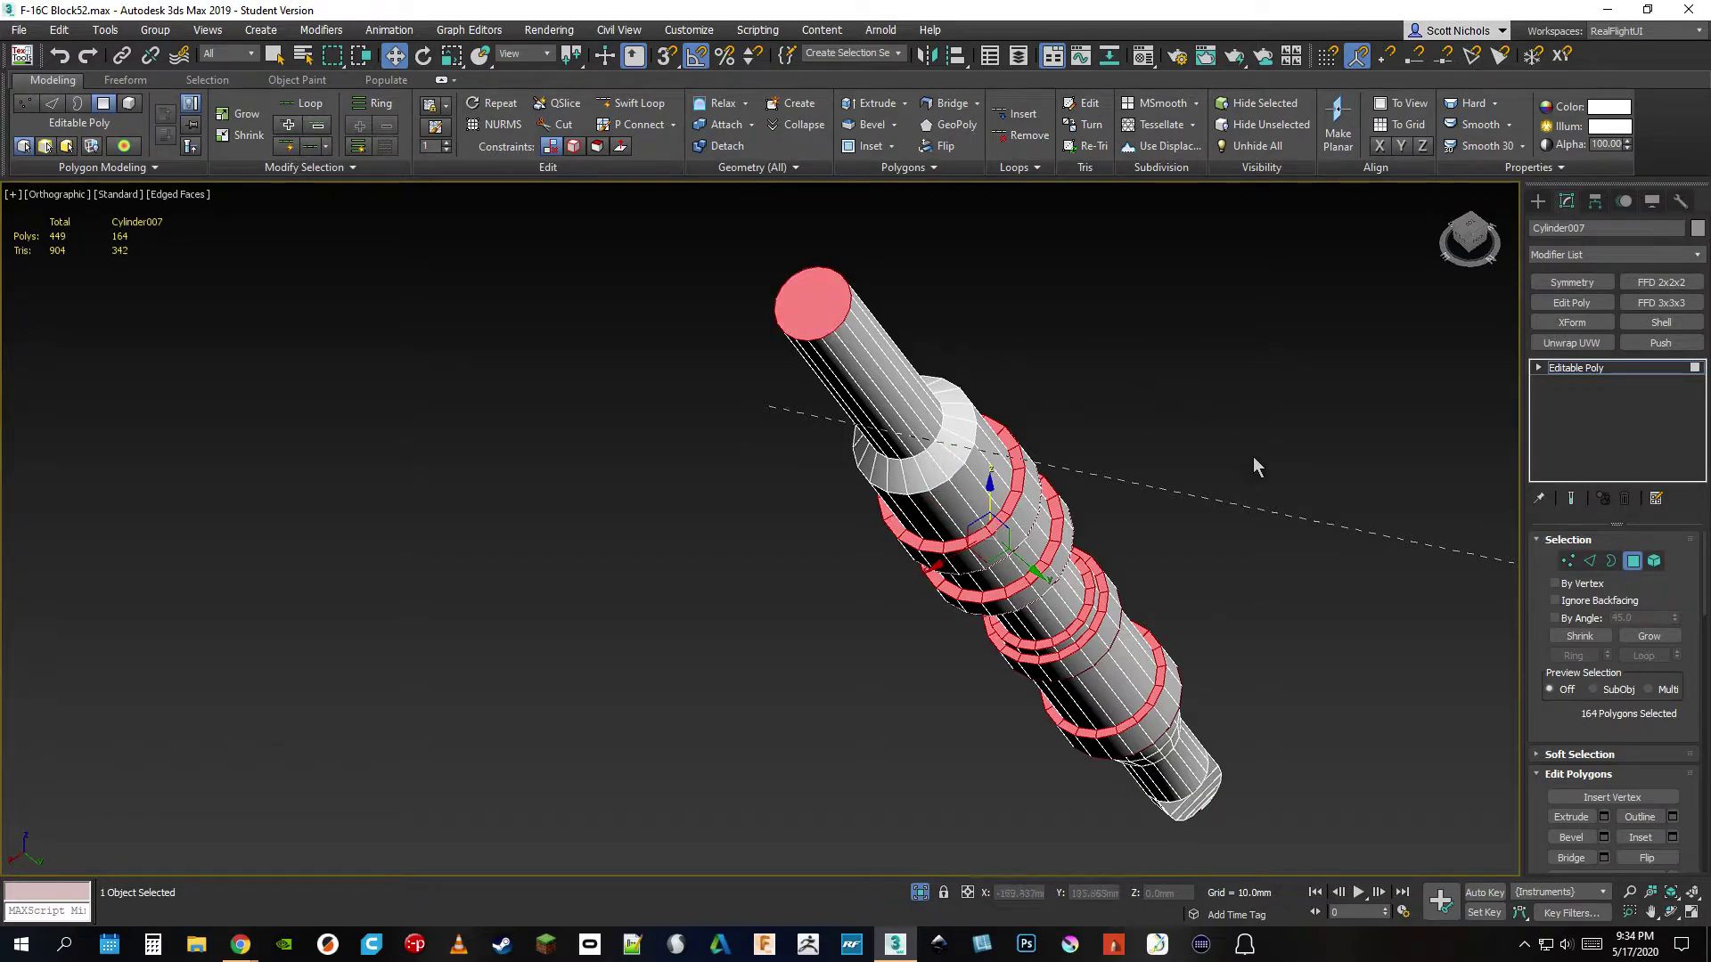
{"action": "key", "text": "Delete"}
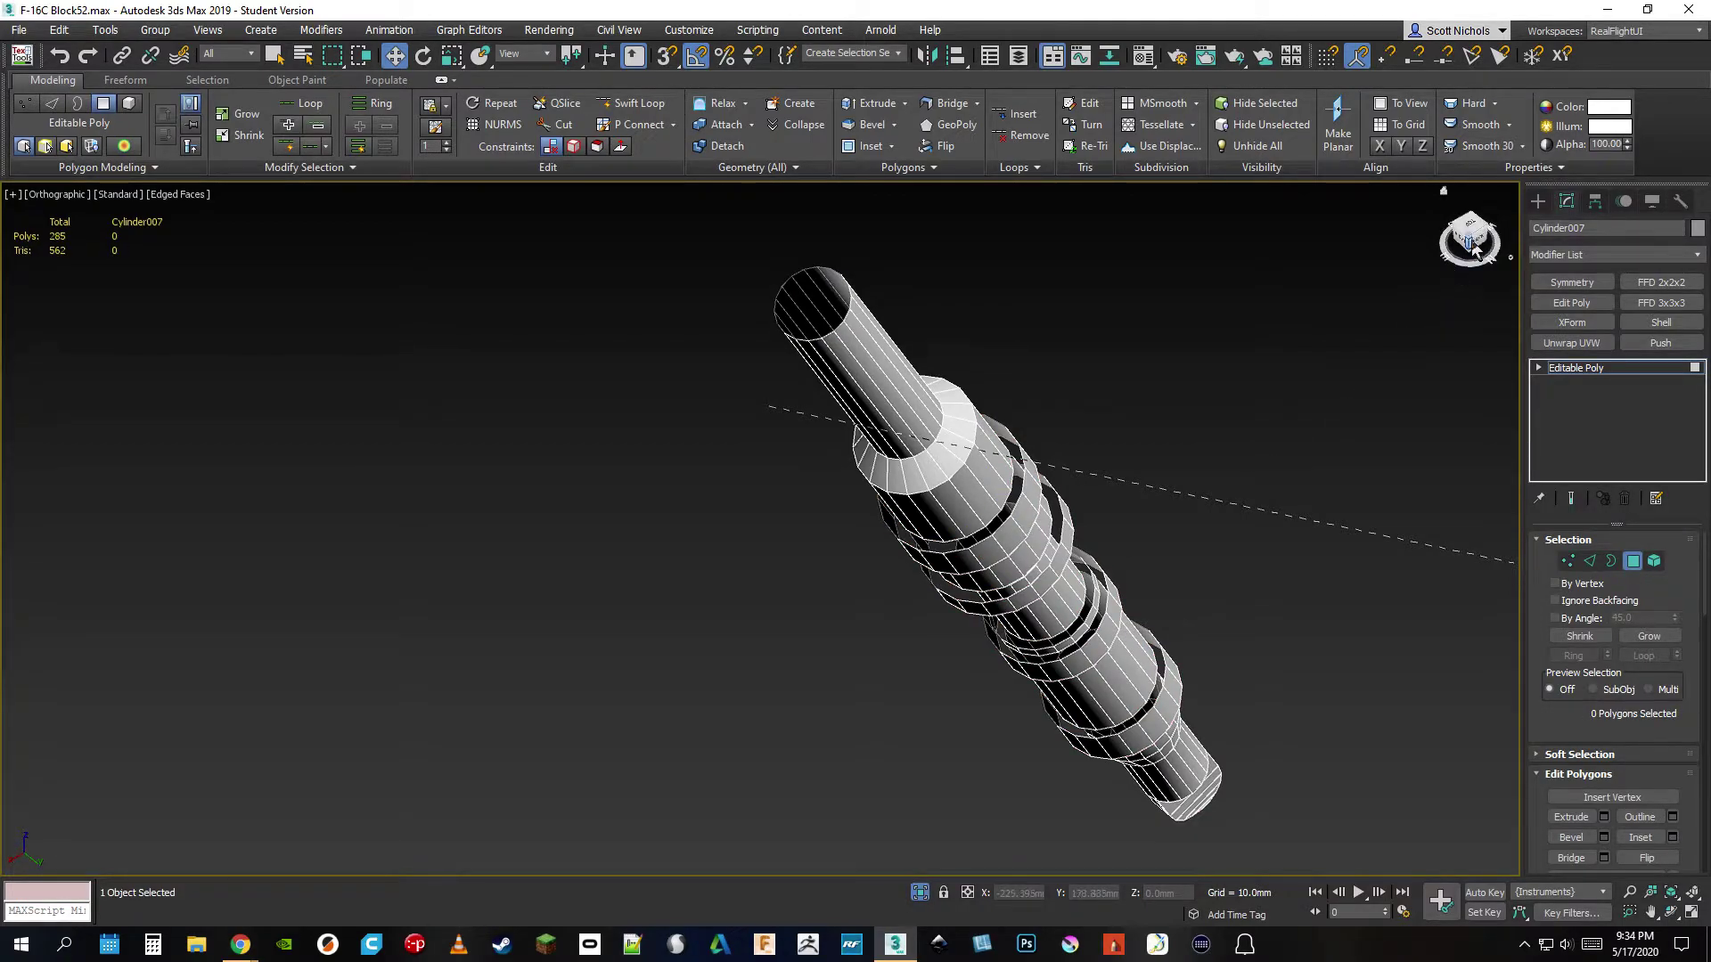
- Select the open outer borders on both sides of the two collars nearest the thin rod
{"action": "left_click", "coordinate": [1474, 249]}
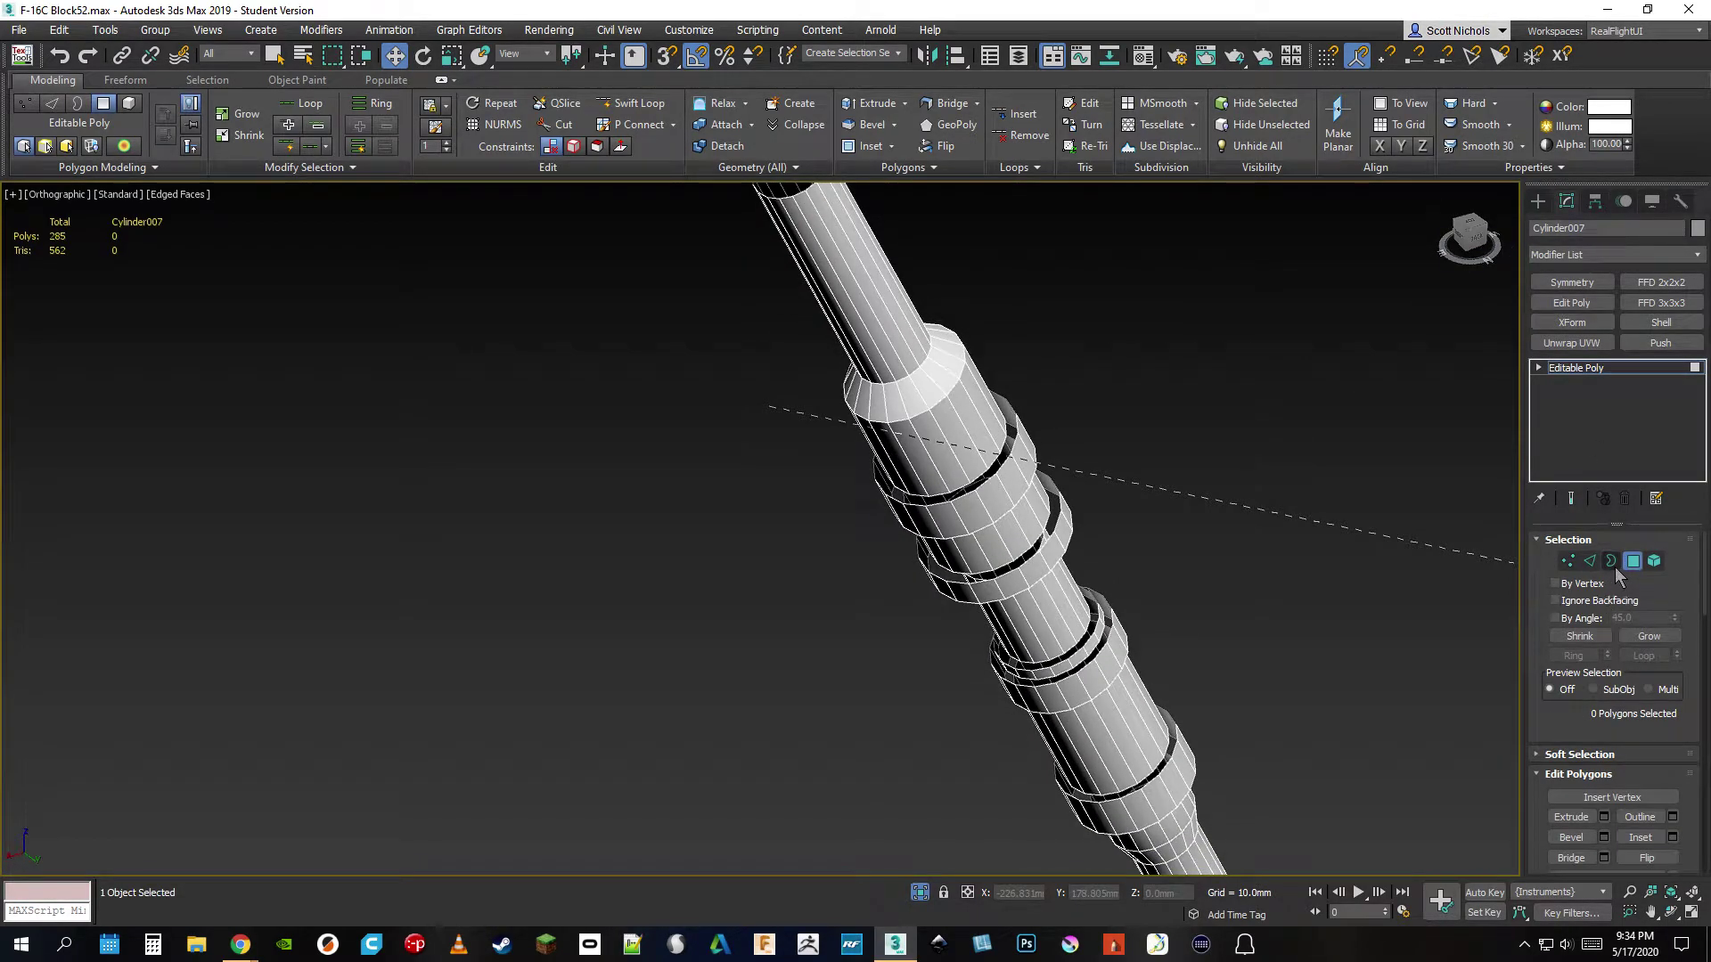
{"action": "left_click", "coordinate": [1611, 561]}
{"action": "left_click", "coordinate": [998, 472]}
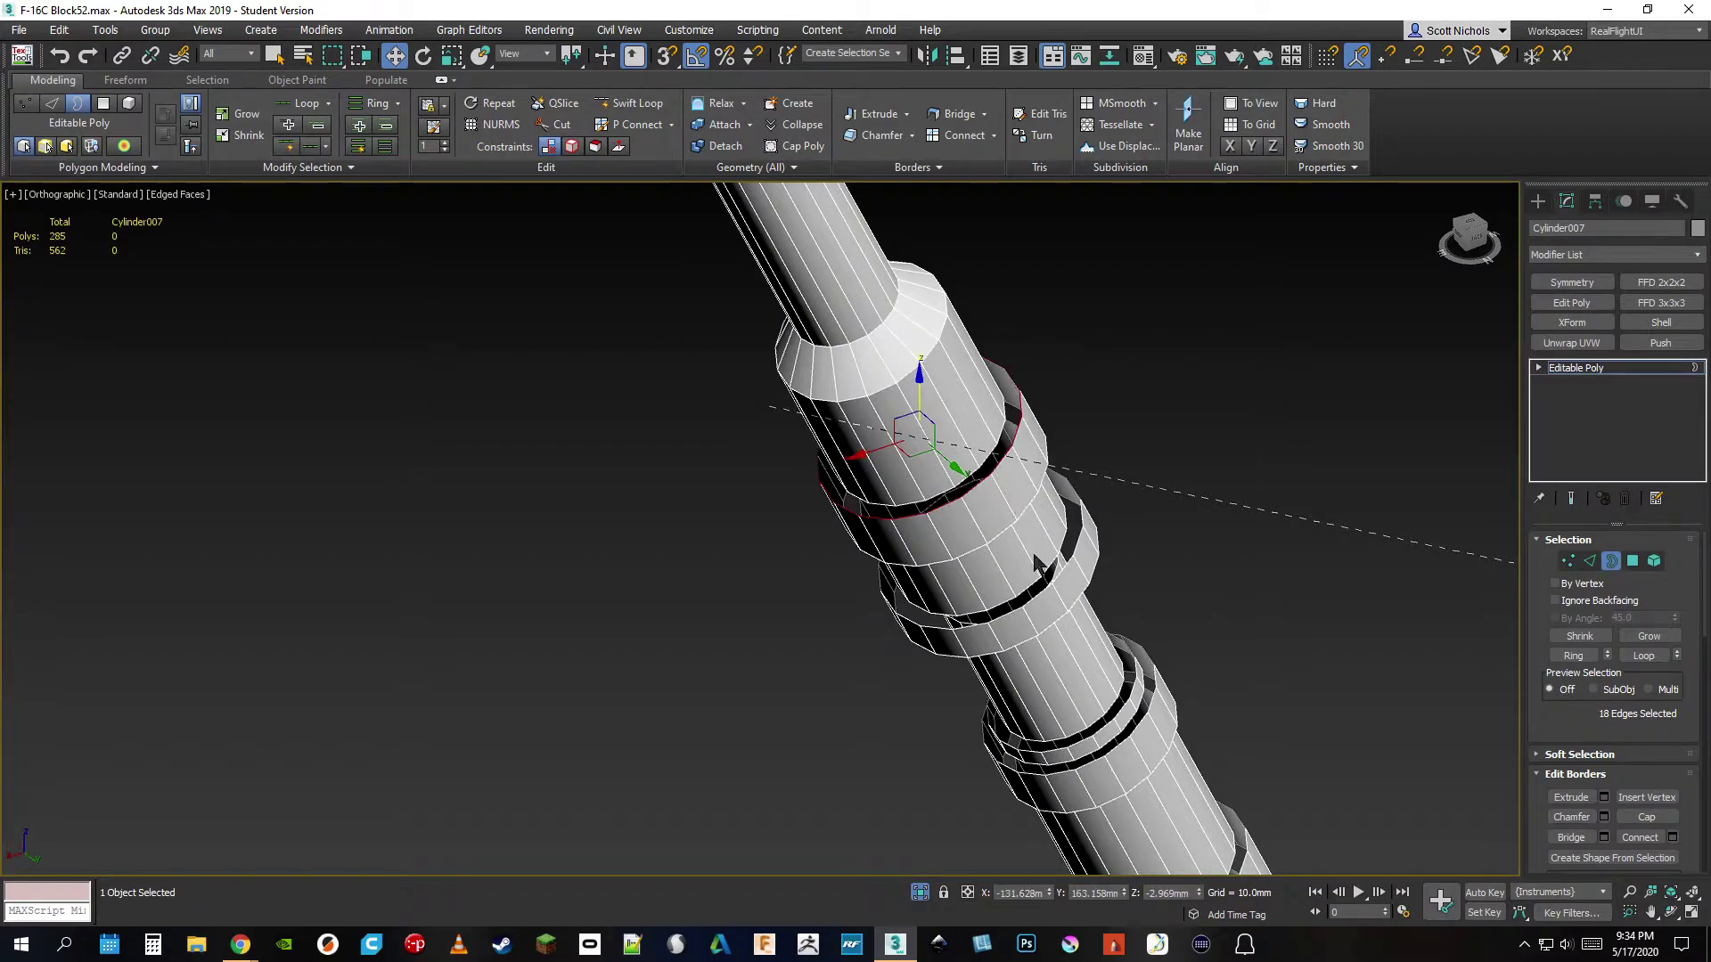
{"action": "left_click", "coordinate": [1024, 512], "text": "ctrl"}
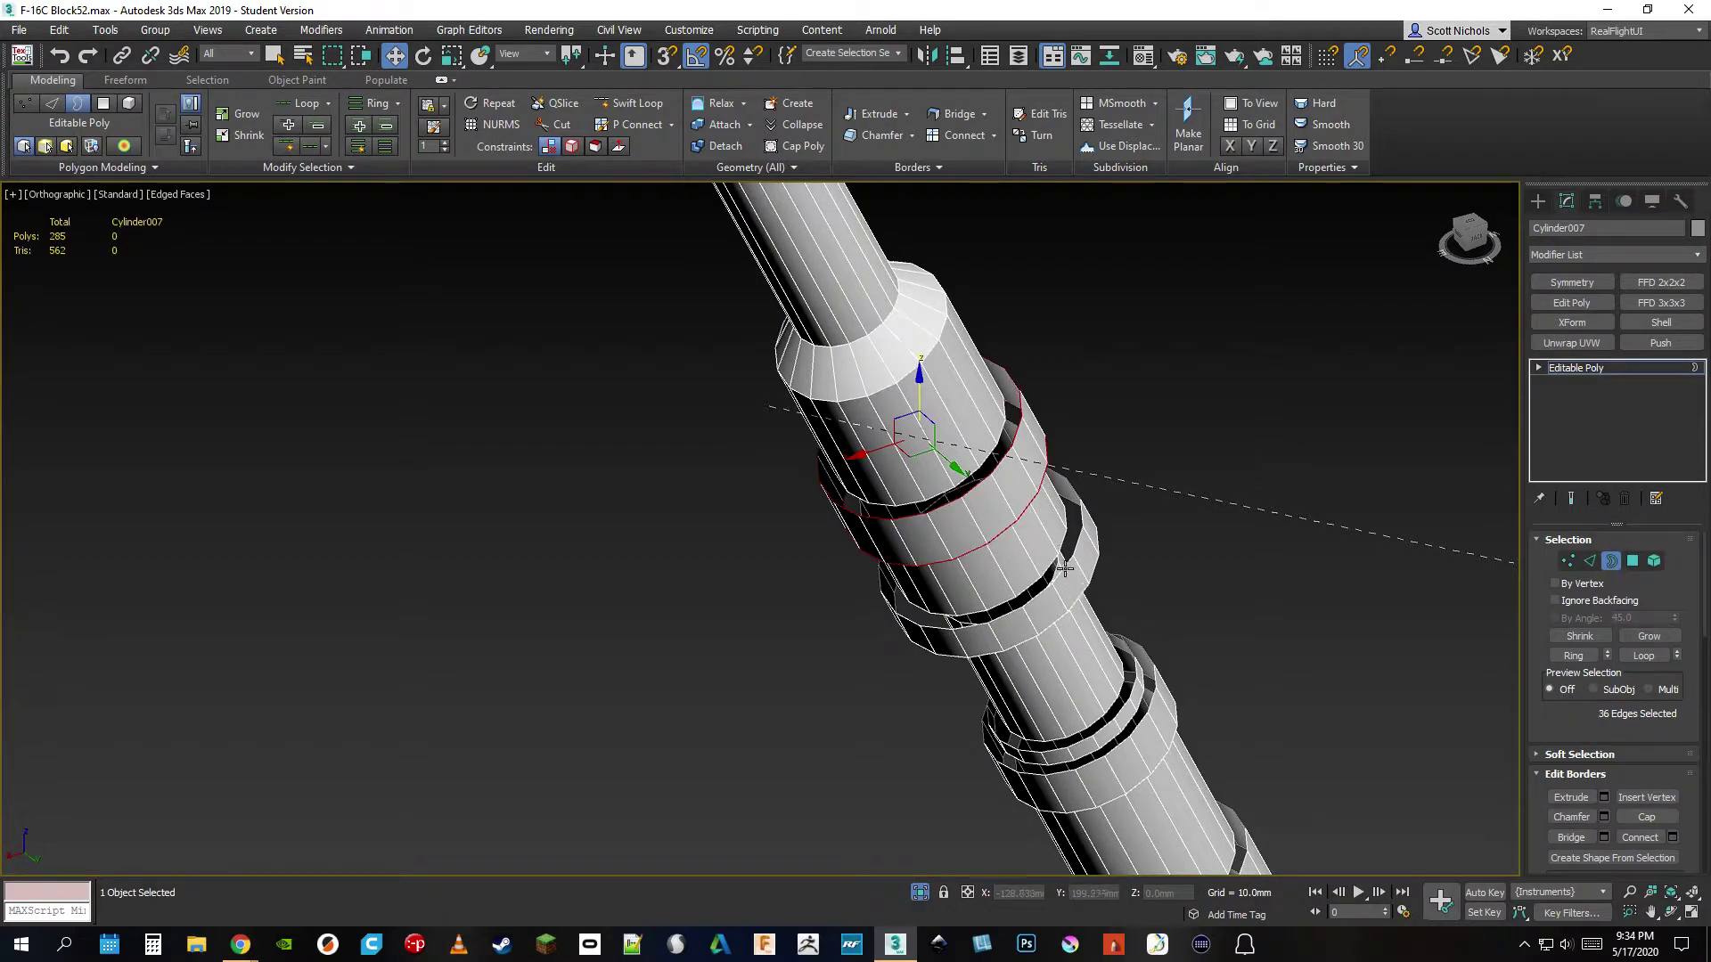
{"action": "left_click", "coordinate": [1065, 568], "text": "ctrl"}
{"action": "left_click", "coordinate": [1077, 598], "text": "ctrl"}
- Add the rod-facing open borders of the stepped collar and the collar nearest the tip to the border selection
{"action": "middle_click_drag", "start_coordinate": [1096, 682], "coordinate": [1036, 453]}
{"action": "scroll", "coordinate": [1035, 453], "scroll_direction": "up", "scroll_amount": 3}
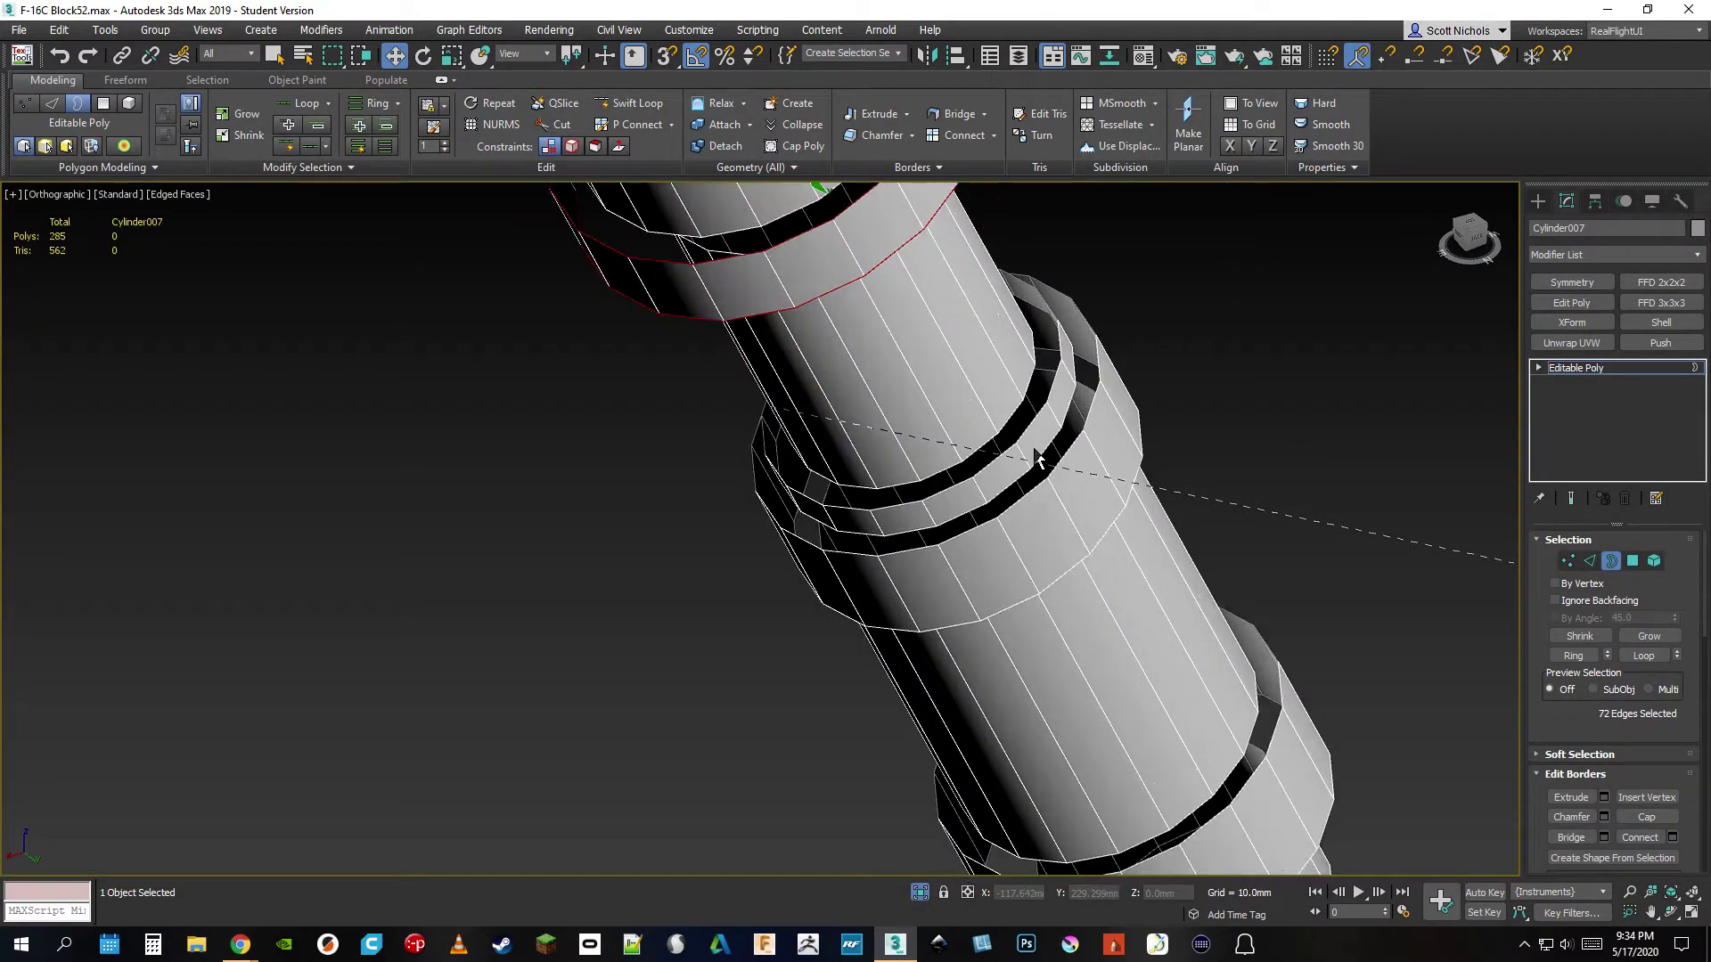
{"action": "left_click", "coordinate": [1027, 437], "text": "ctrl"}
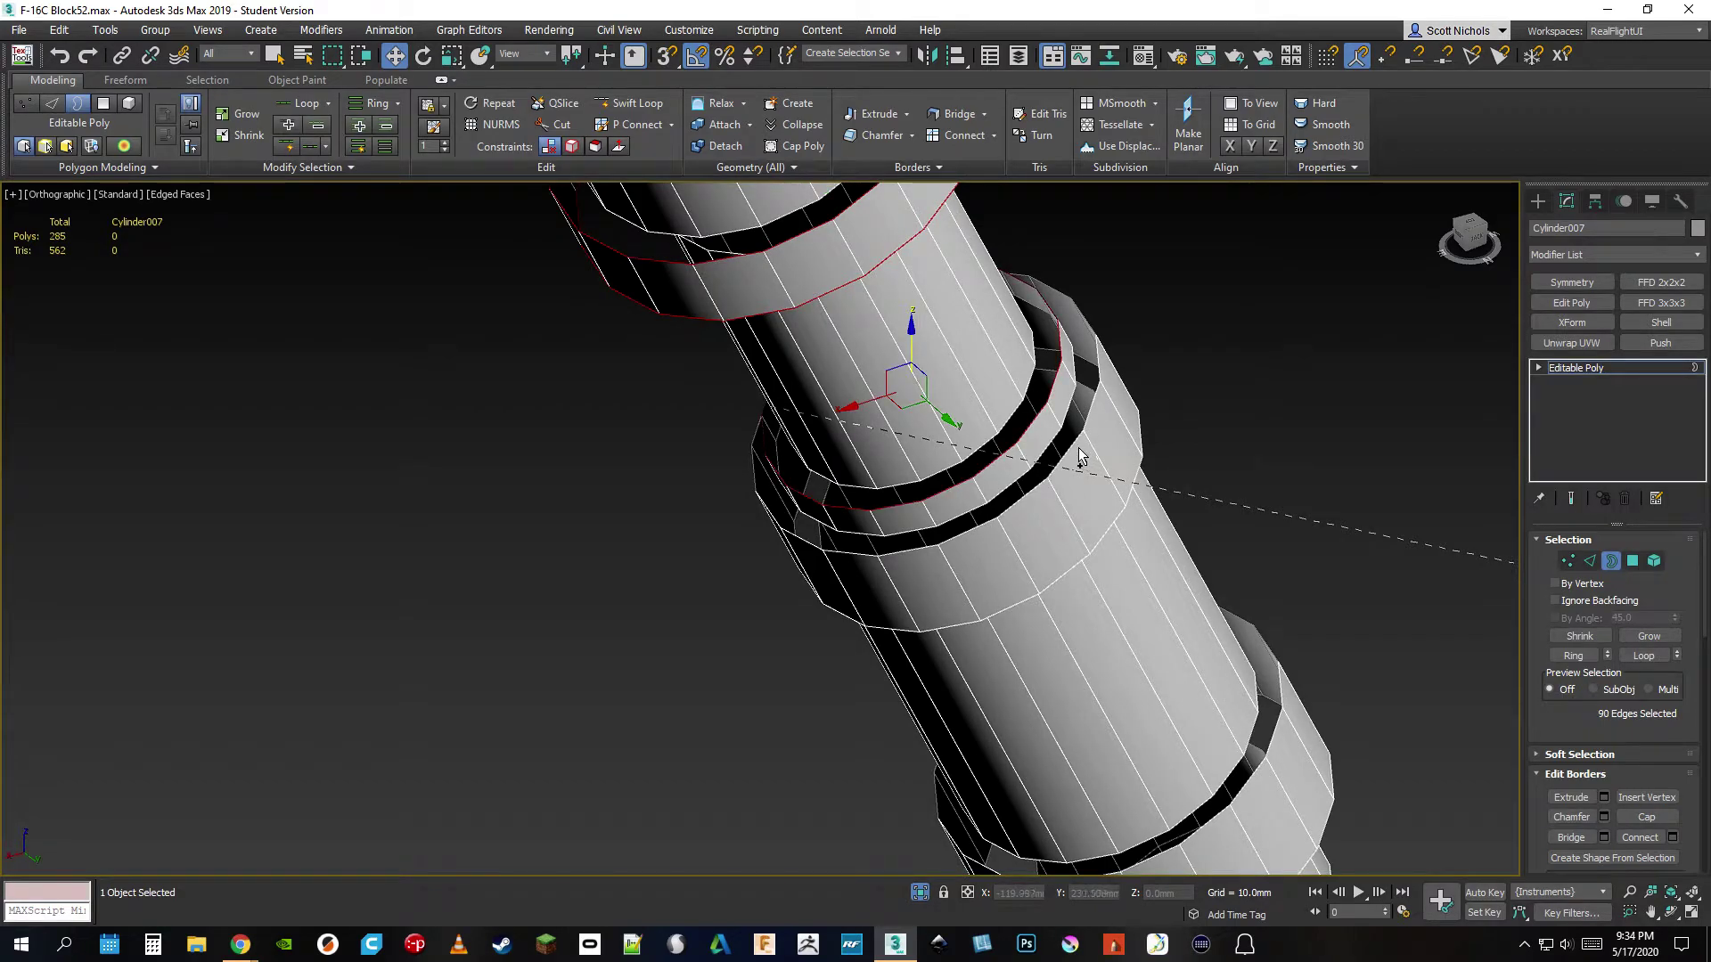
{"action": "left_click", "coordinate": [1072, 450], "text": "ctrl"}
{"action": "middle_click_drag", "start_coordinate": [1267, 667], "coordinate": [1158, 438]}
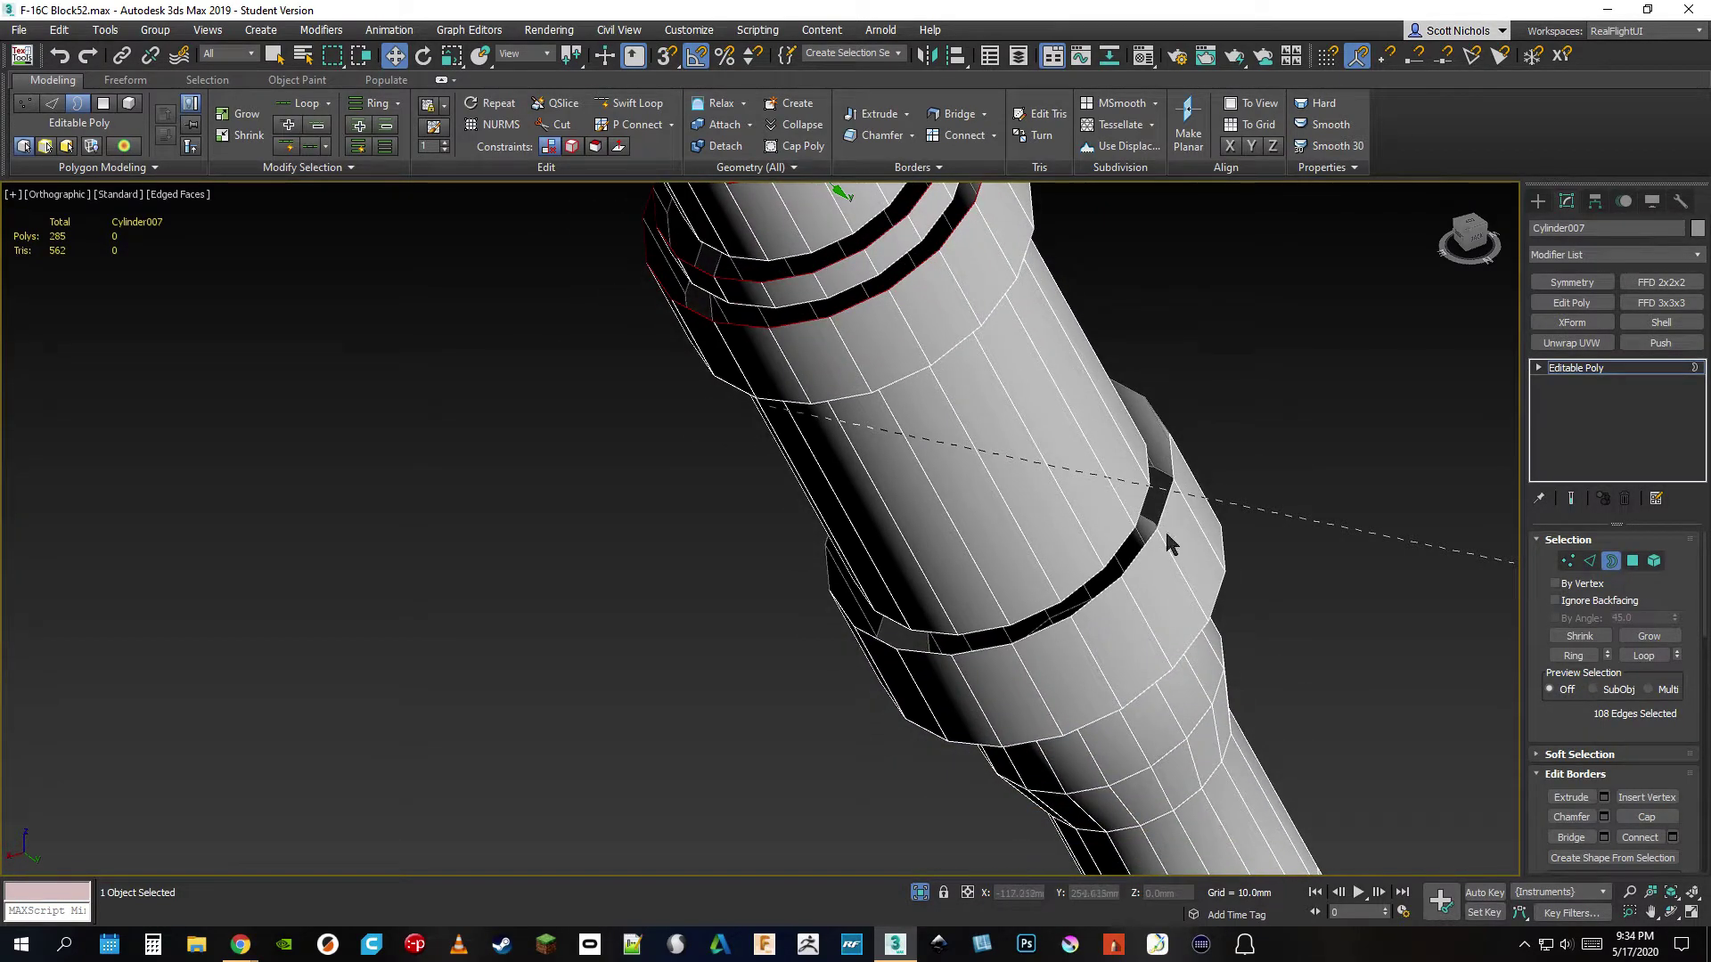
{"action": "left_click", "coordinate": [1140, 560], "text": "ctrl"}
- Add the tip-facing open borders of the stepped collar and the collar nearest the tip, and cap all selected borders
{"action": "scroll", "coordinate": [1158, 596], "scroll_direction": "down", "scroll_amount": 3}
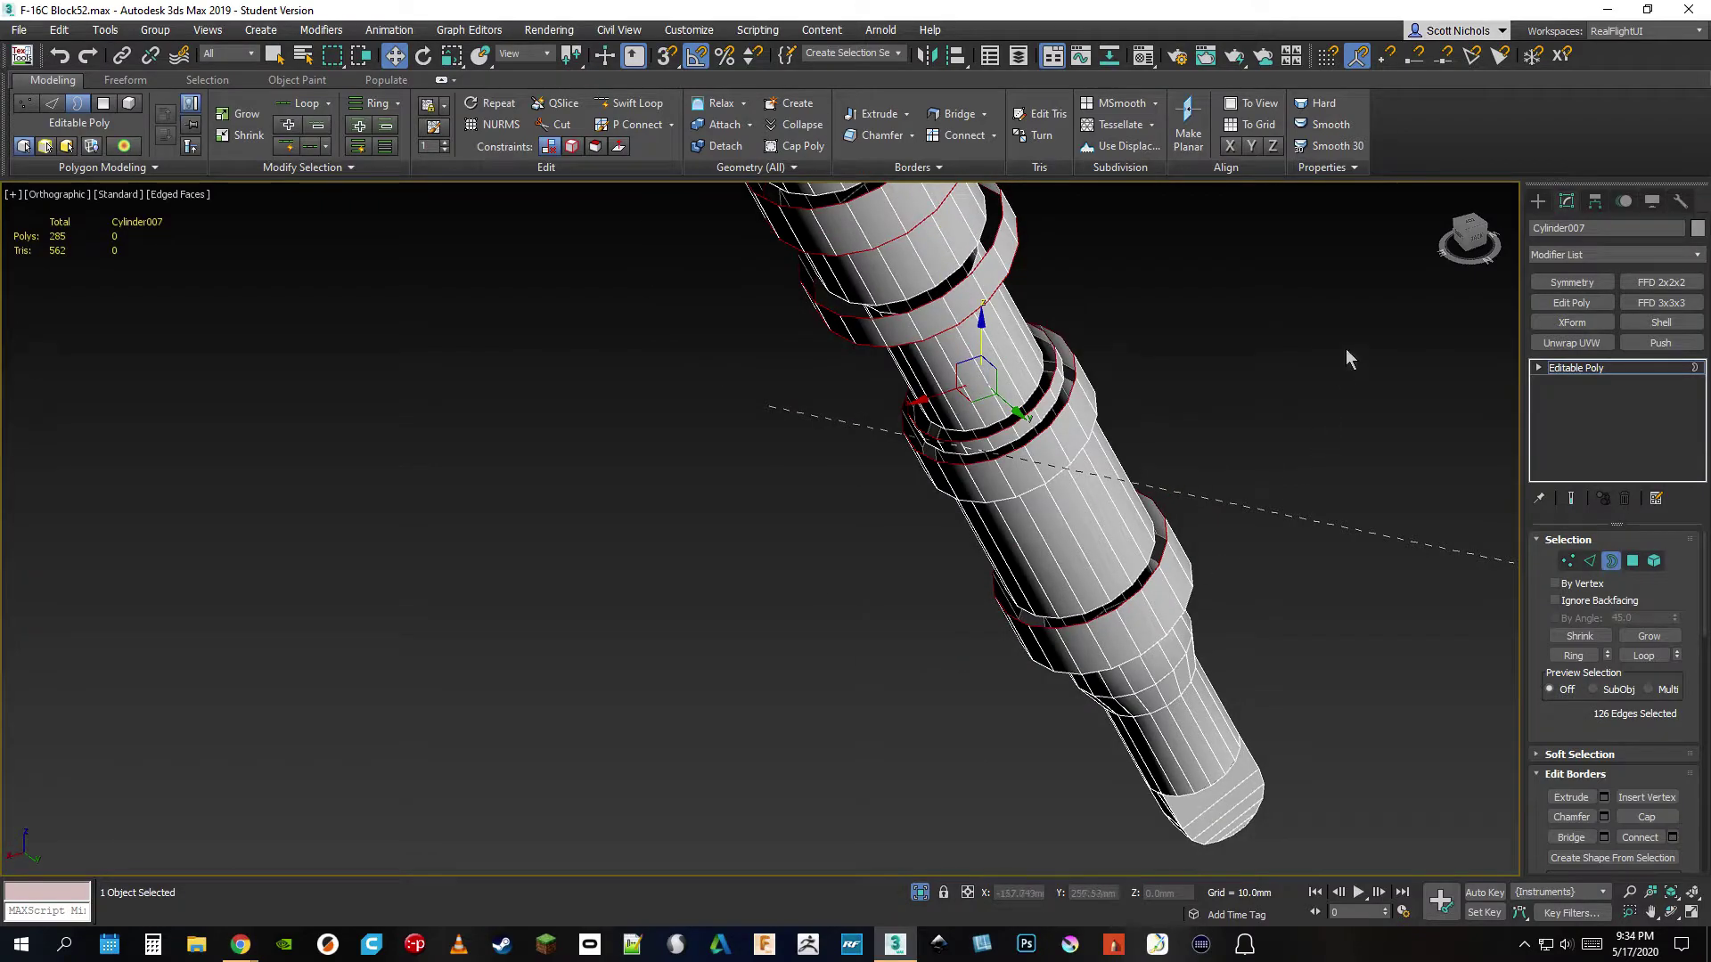
{"action": "left_click", "coordinate": [1475, 252]}
{"action": "middle_click_drag", "start_coordinate": [914, 329], "coordinate": [914, 271], "text": "alt"}
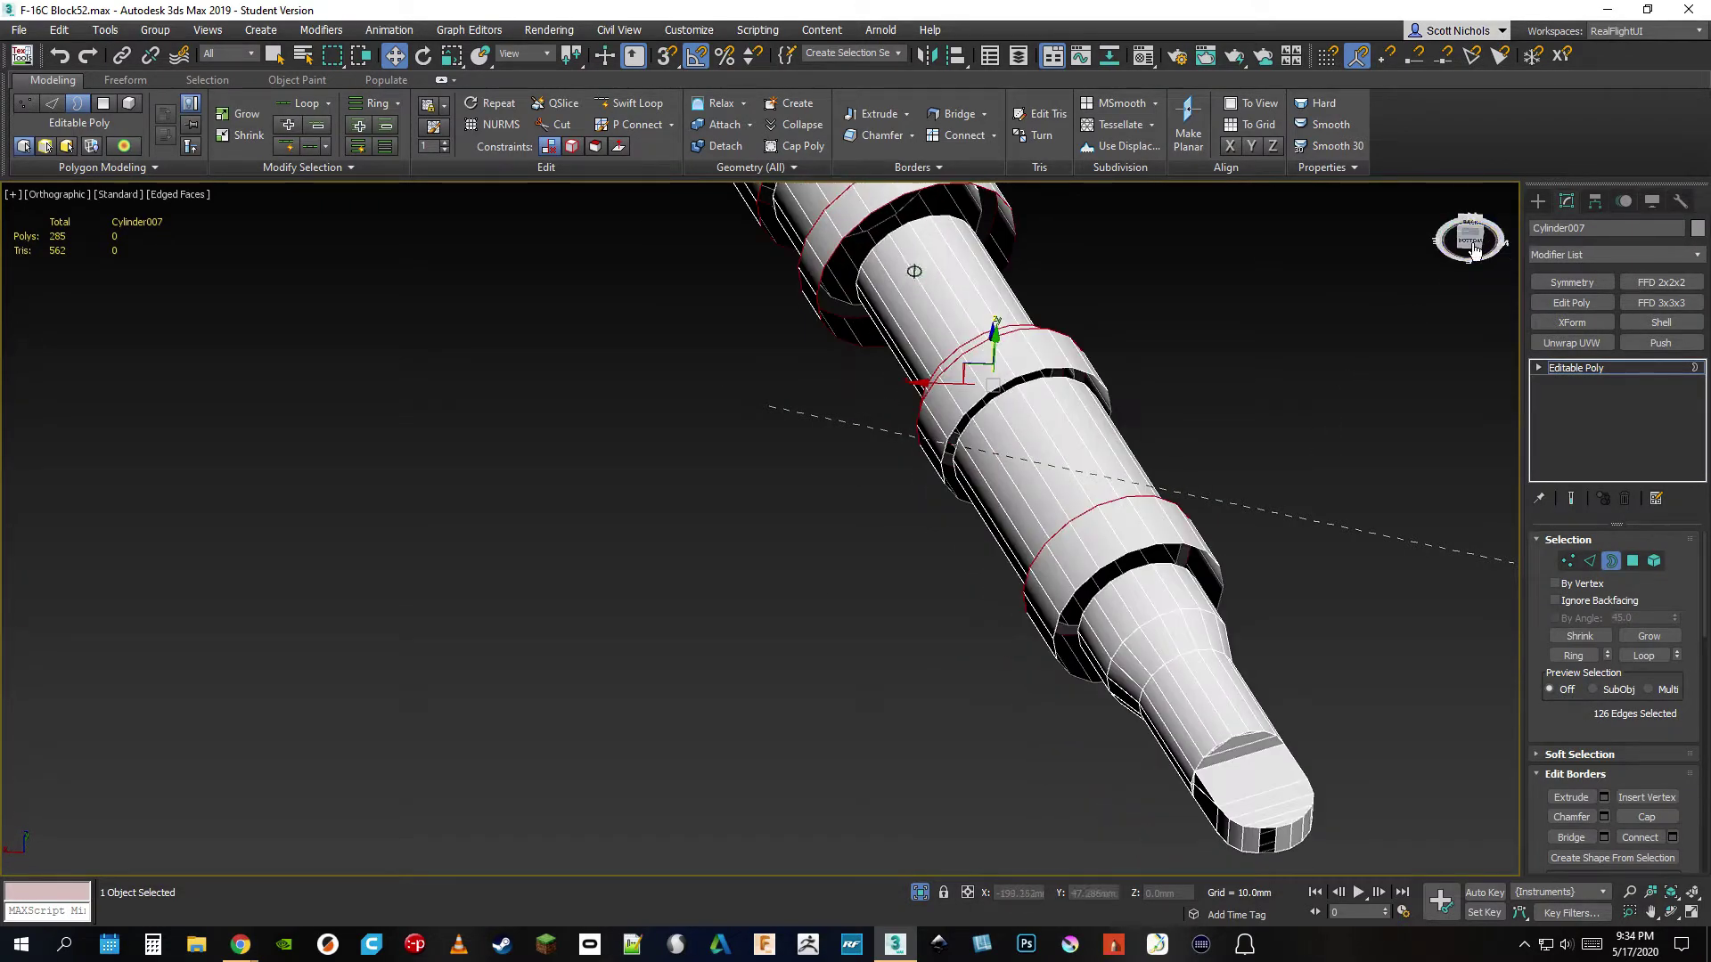
{"action": "left_click", "coordinate": [1067, 370], "text": "ctrl"}
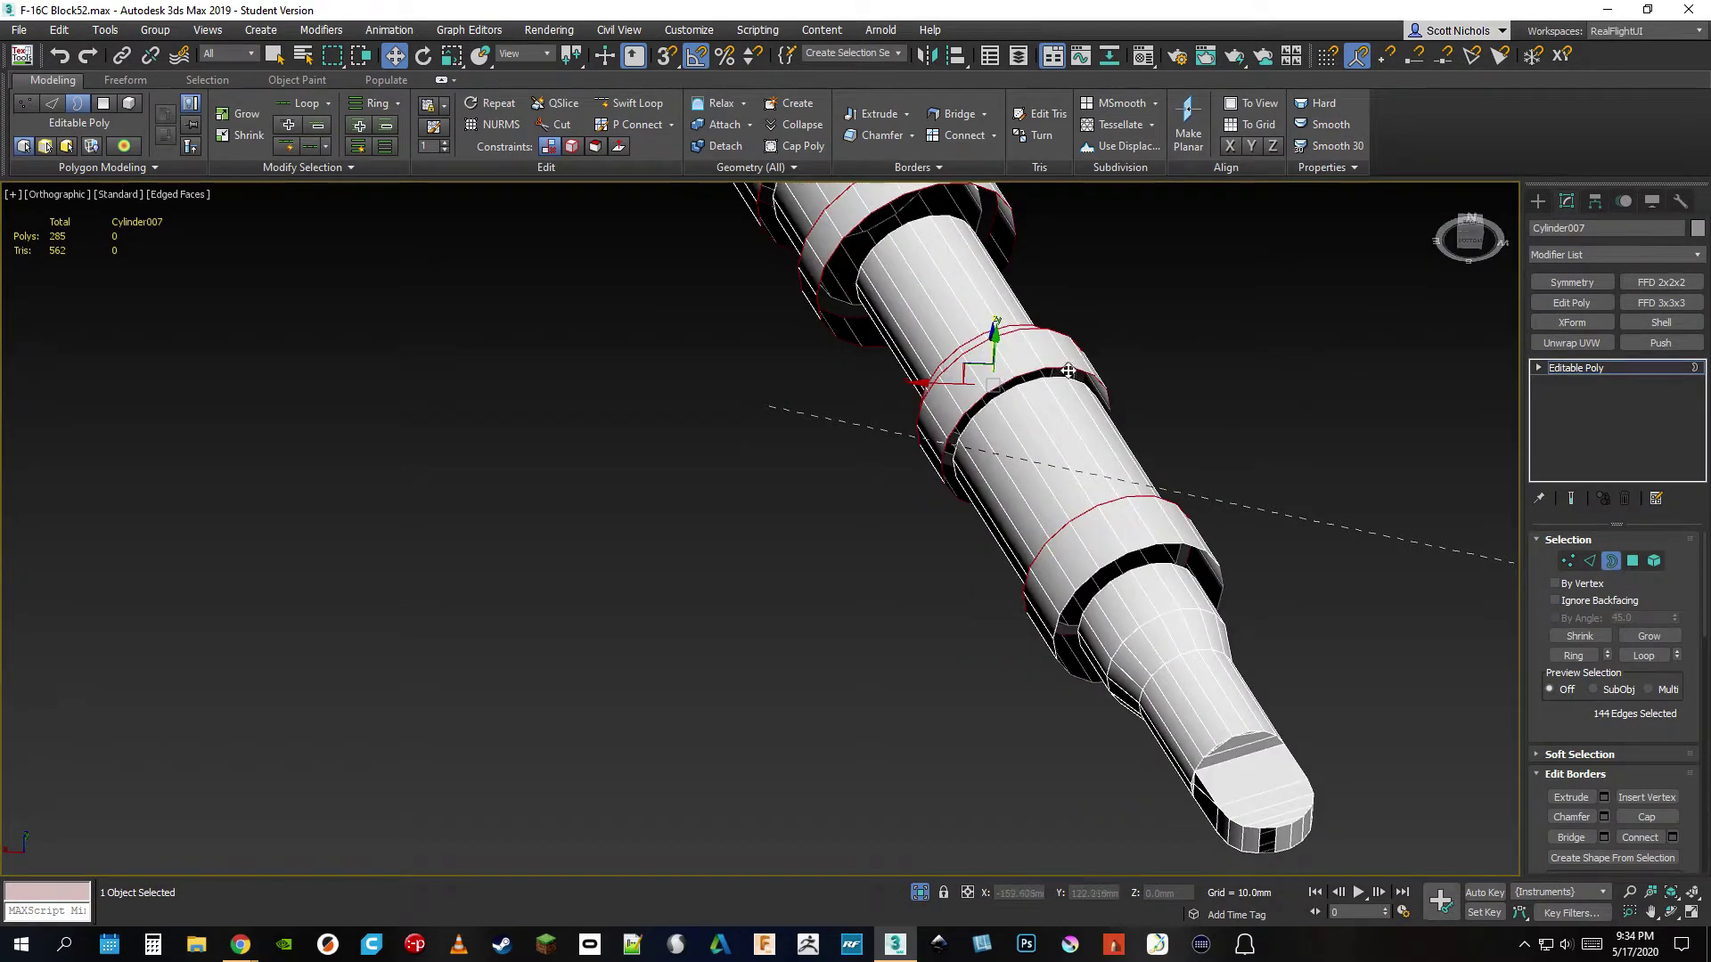
{"action": "left_click", "coordinate": [1144, 554], "text": "ctrl"}
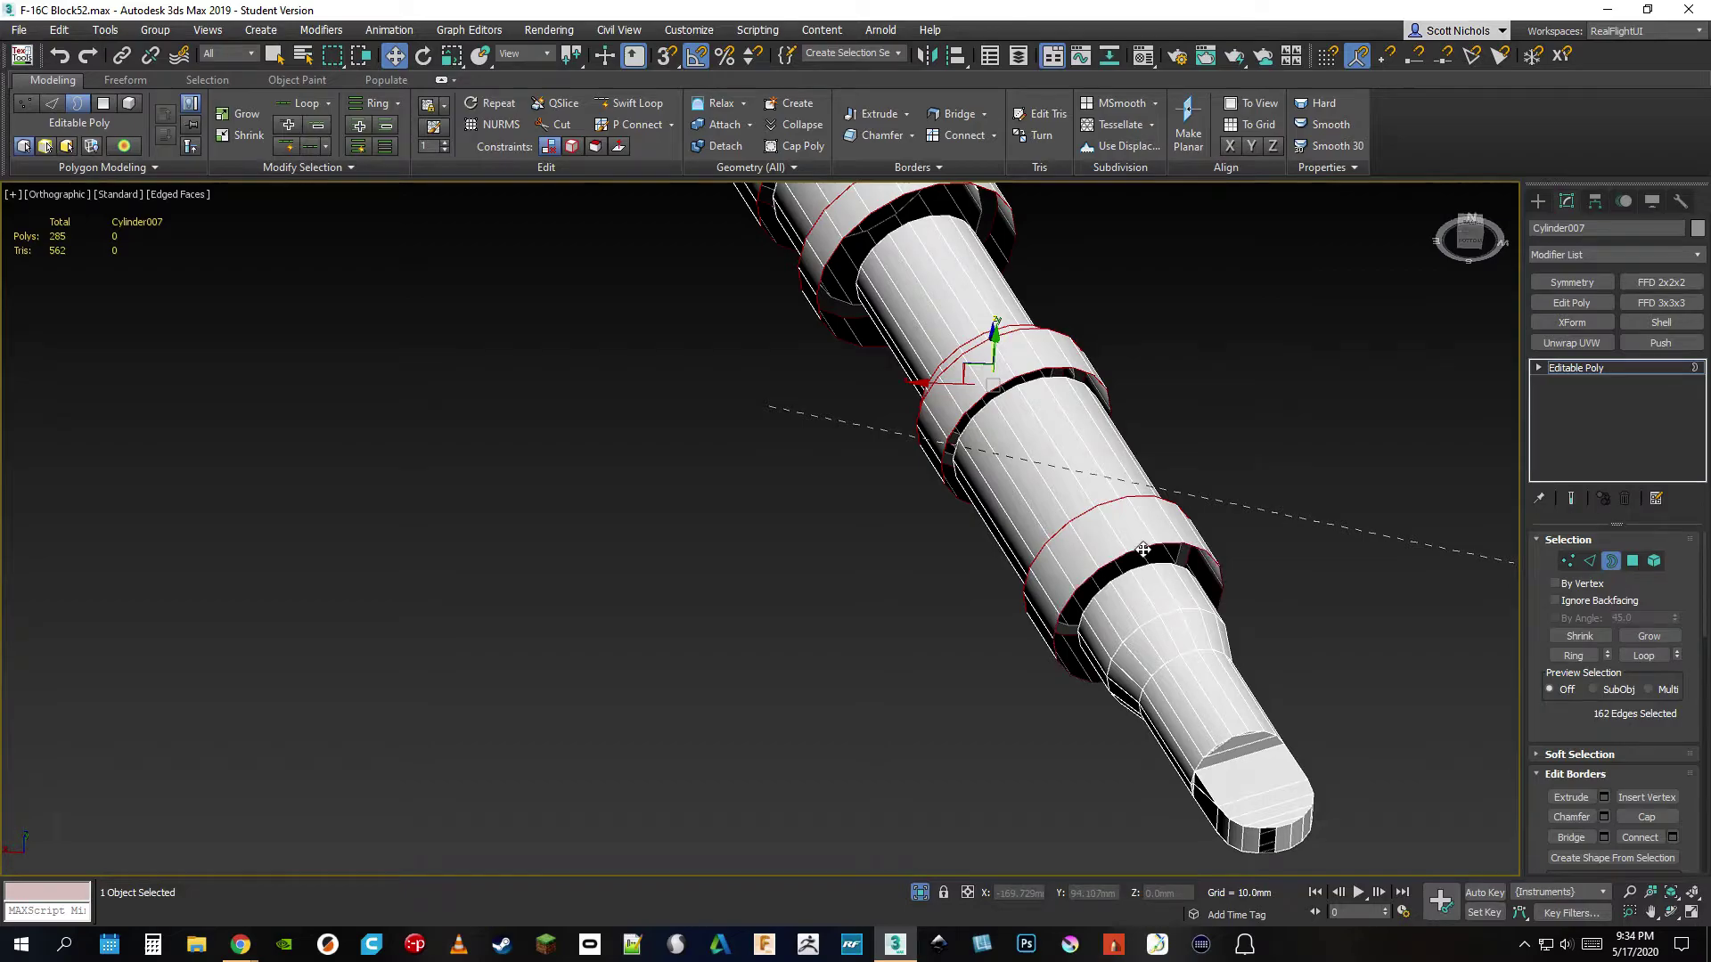
{"action": "left_click", "coordinate": [1639, 827]}
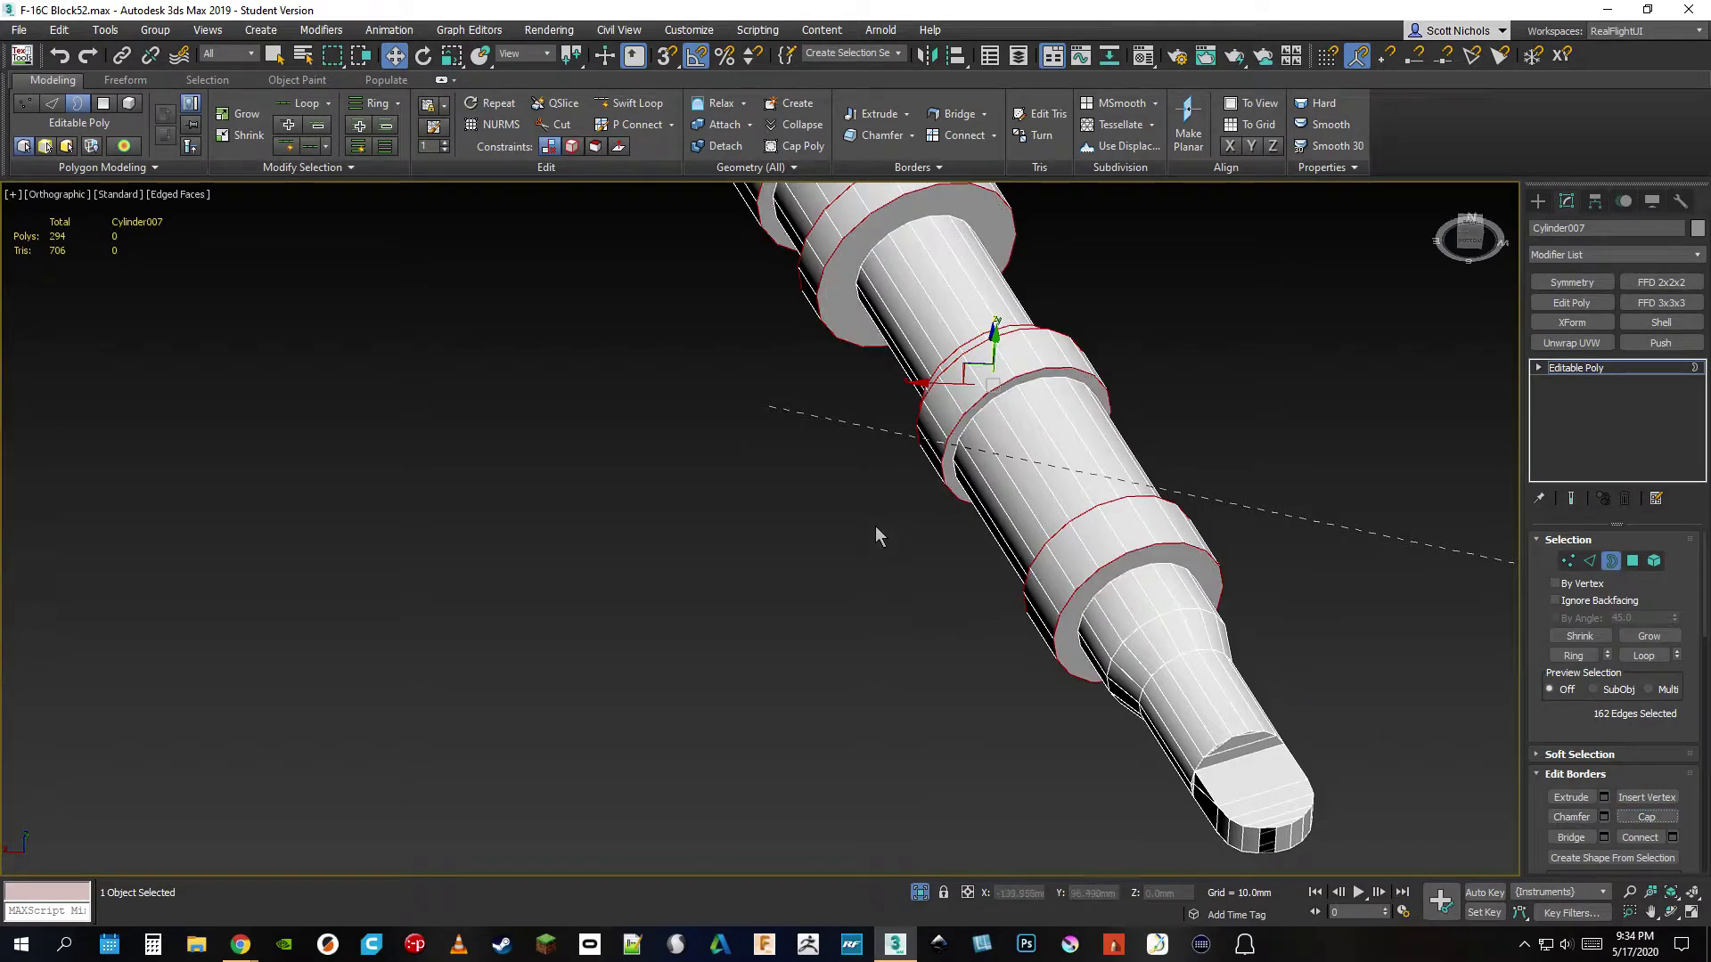
- Check the capped collars from both ends, leave border editing and end the isolation of the strut
{"action": "middle_click_drag", "start_coordinate": [875, 526], "coordinate": [879, 600]}
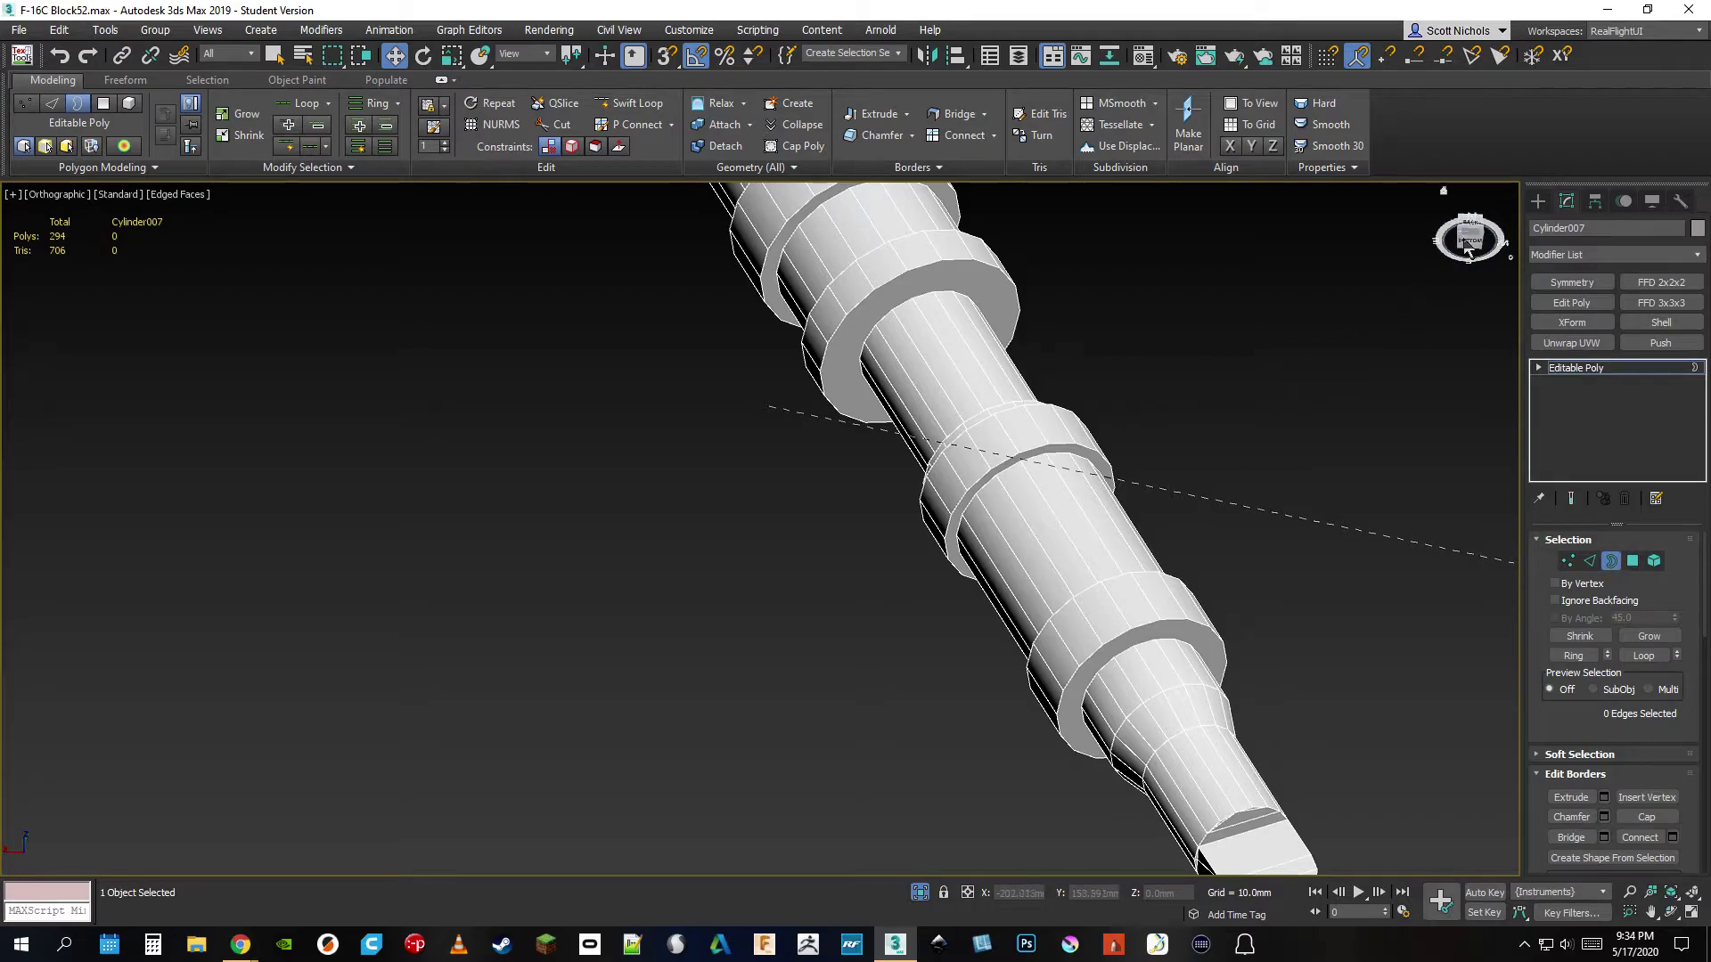
{"action": "left_click_drag", "start_coordinate": [1470, 239], "coordinate": [1470, 285]}
{"action": "middle_click_drag", "start_coordinate": [918, 347], "coordinate": [1151, 437], "text": "alt"}
{"action": "scroll", "coordinate": [1150, 437], "scroll_direction": "down", "scroll_amount": 4}
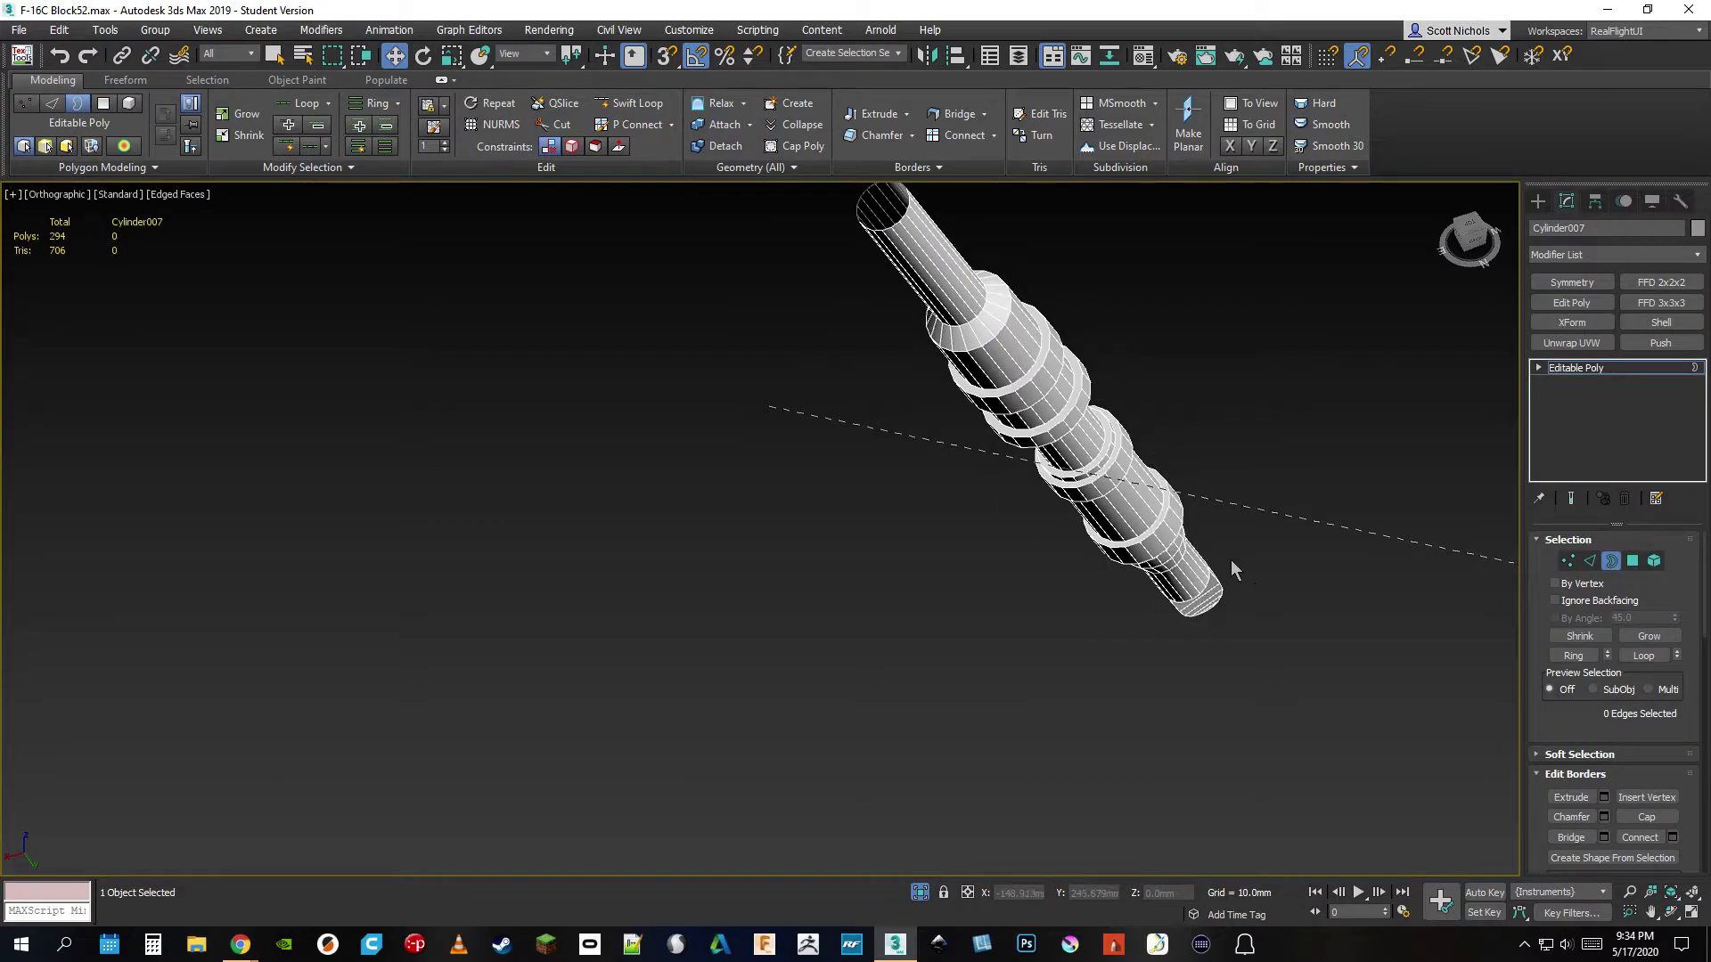
{"action": "left_click", "coordinate": [1611, 561]}
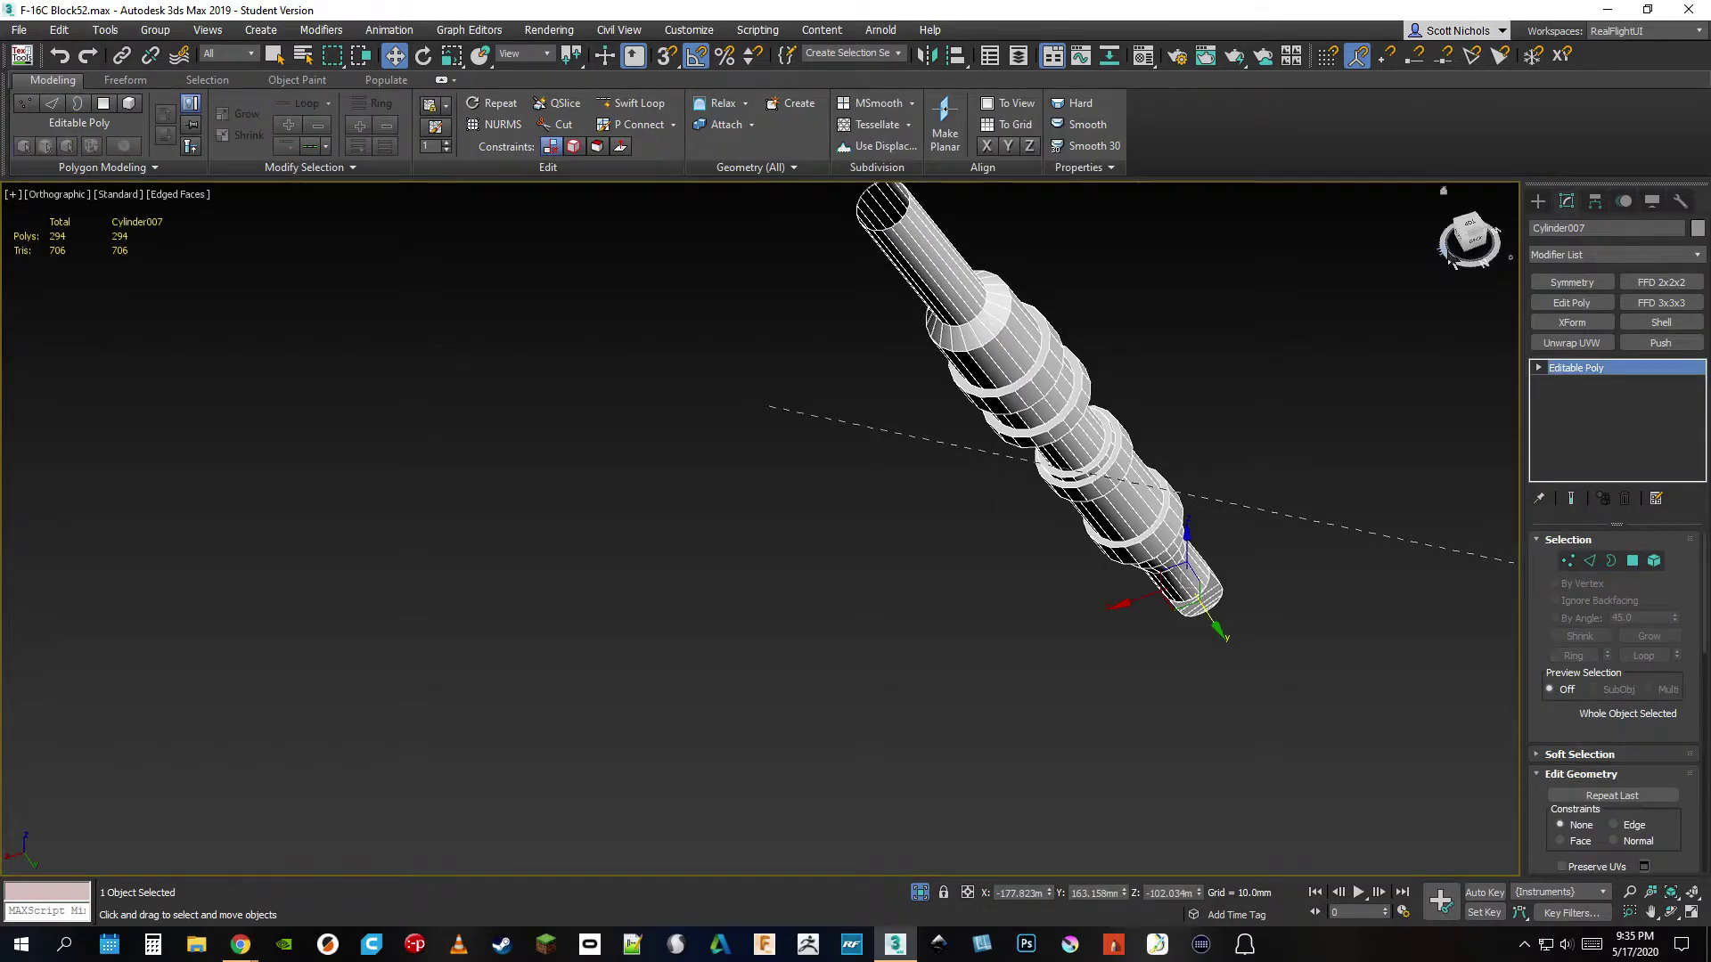
{"action": "middle_click_drag", "start_coordinate": [1038, 403], "coordinate": [786, 677], "text": "alt"}
{"action": "right_click", "coordinate": [753, 670]}
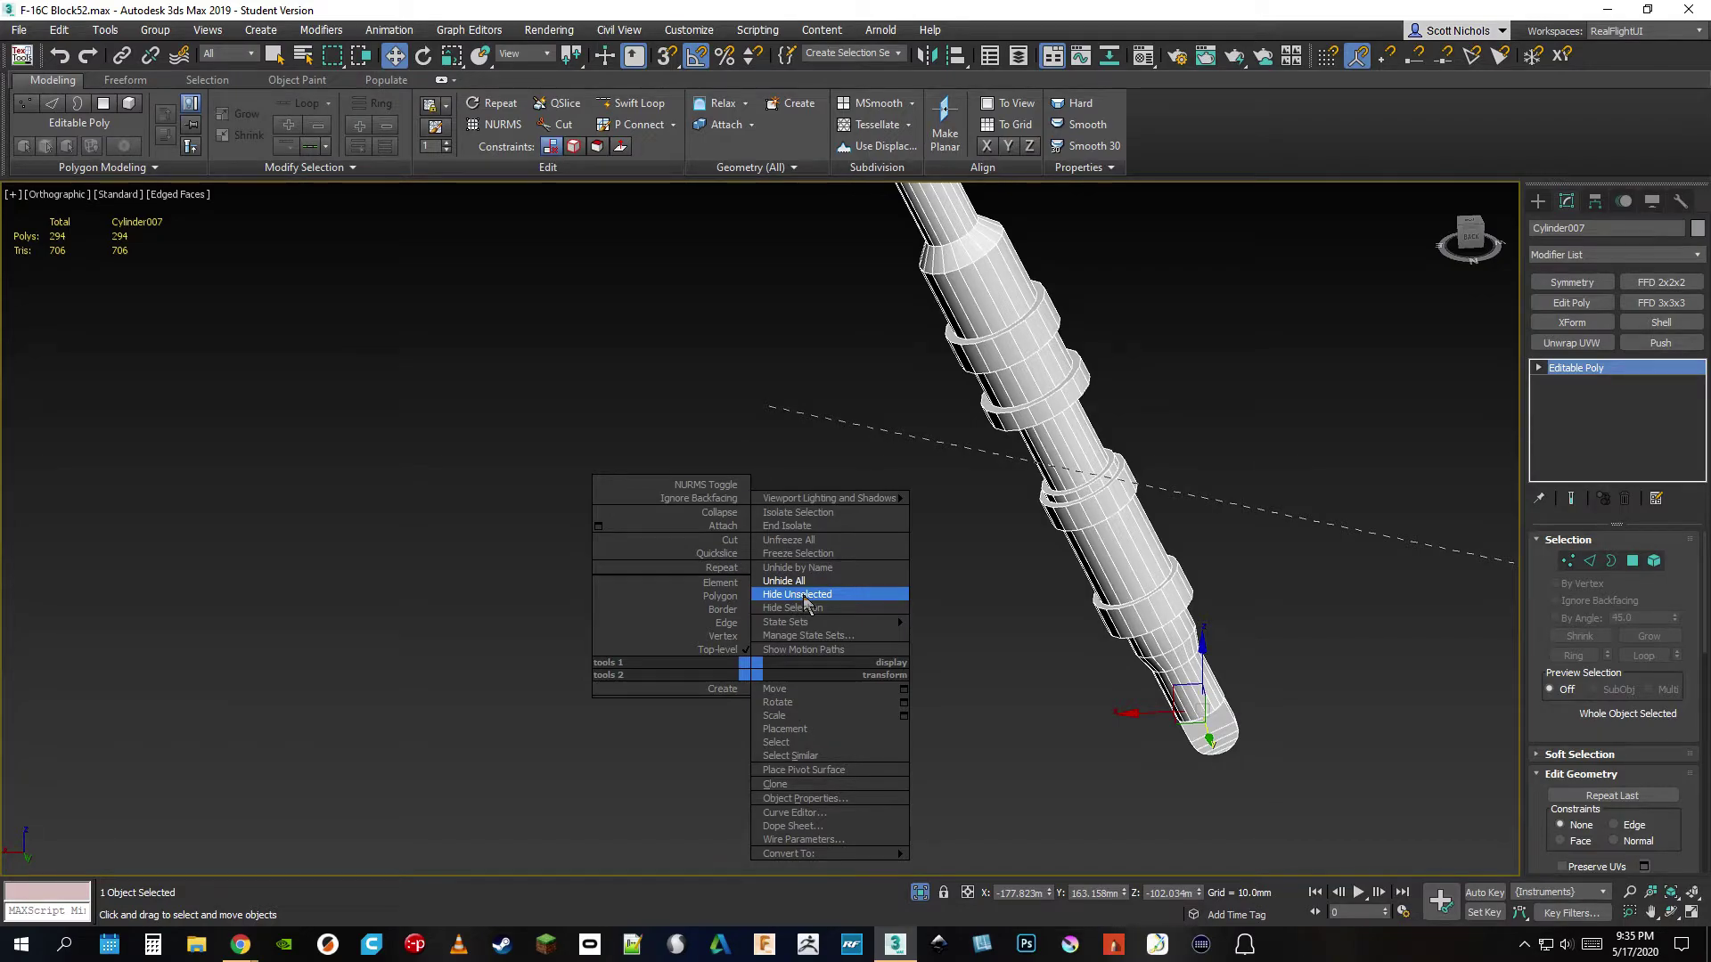
{"action": "left_click", "coordinate": [919, 895]}
{"action": "left_click", "coordinate": [921, 896]}
{"action": "scroll", "coordinate": [1171, 508], "scroll_direction": "down", "scroll_amount": 2}
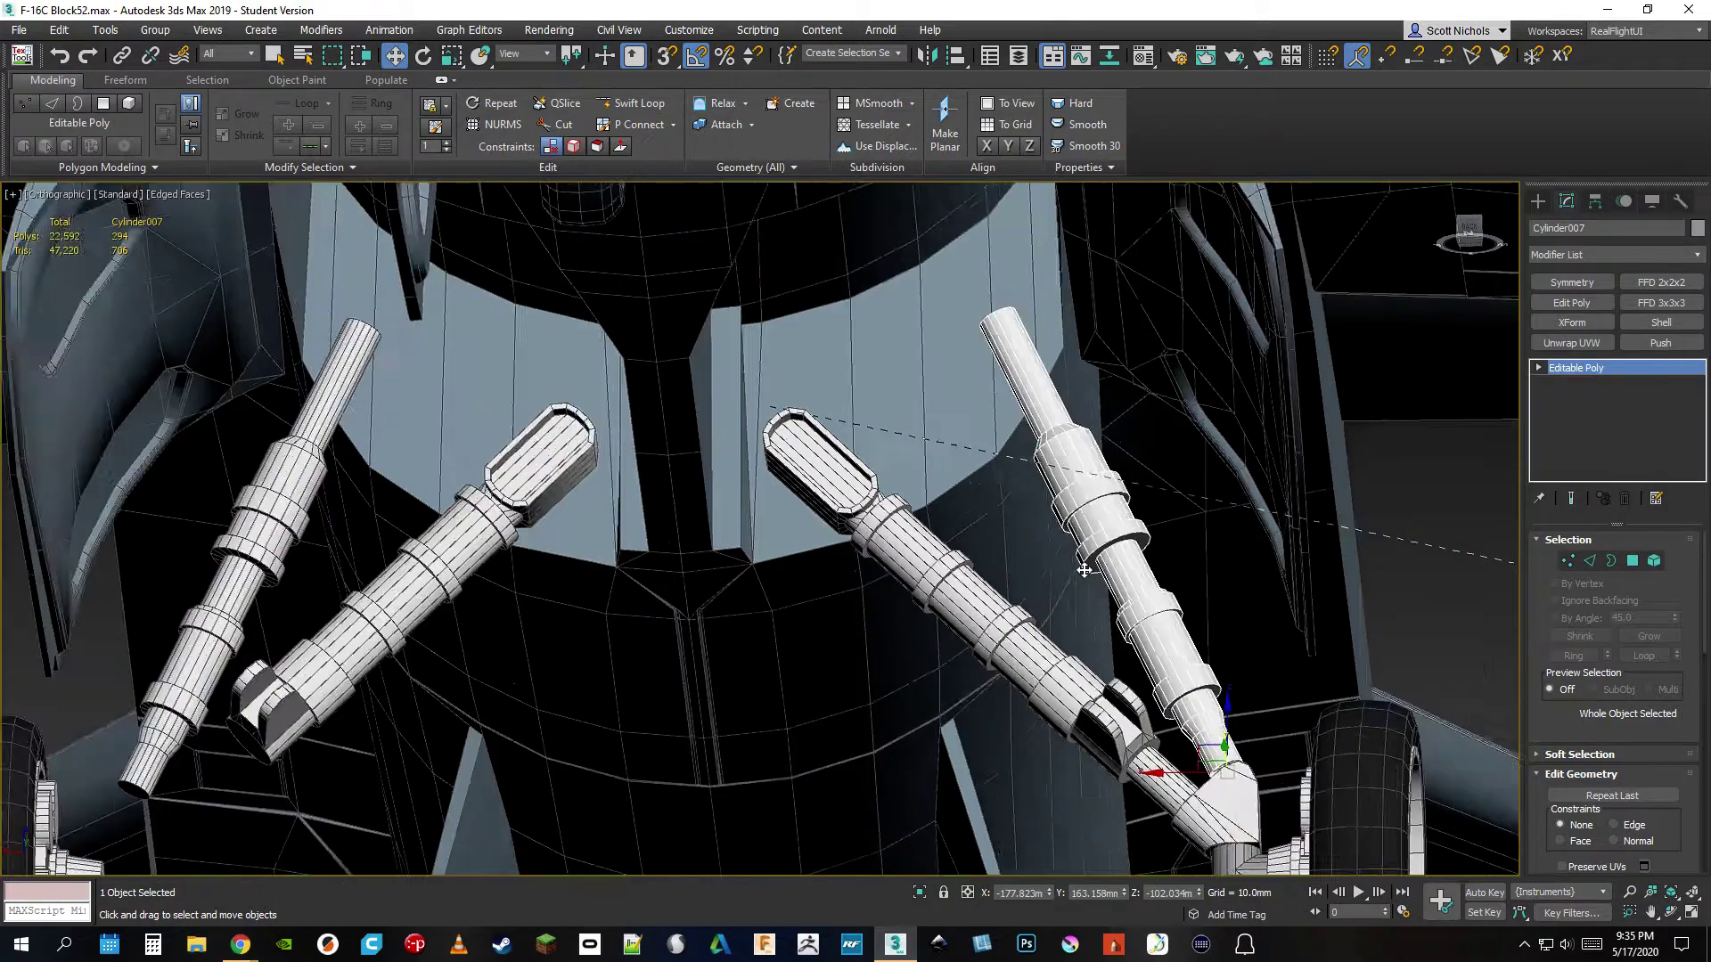
- Select the cleaned struts and their uncleaned counterparts on the opposite side in turn to compare polygon and triangle counts
{"action": "middle_click_drag", "start_coordinate": [1171, 535], "coordinate": [1190, 466]}
{"action": "scroll", "coordinate": [1094, 427], "scroll_direction": "down", "scroll_amount": 2}
{"action": "middle_click_drag", "start_coordinate": [1095, 426], "coordinate": [1062, 546]}
{"action": "scroll", "coordinate": [1062, 546], "scroll_direction": "up", "scroll_amount": 2}
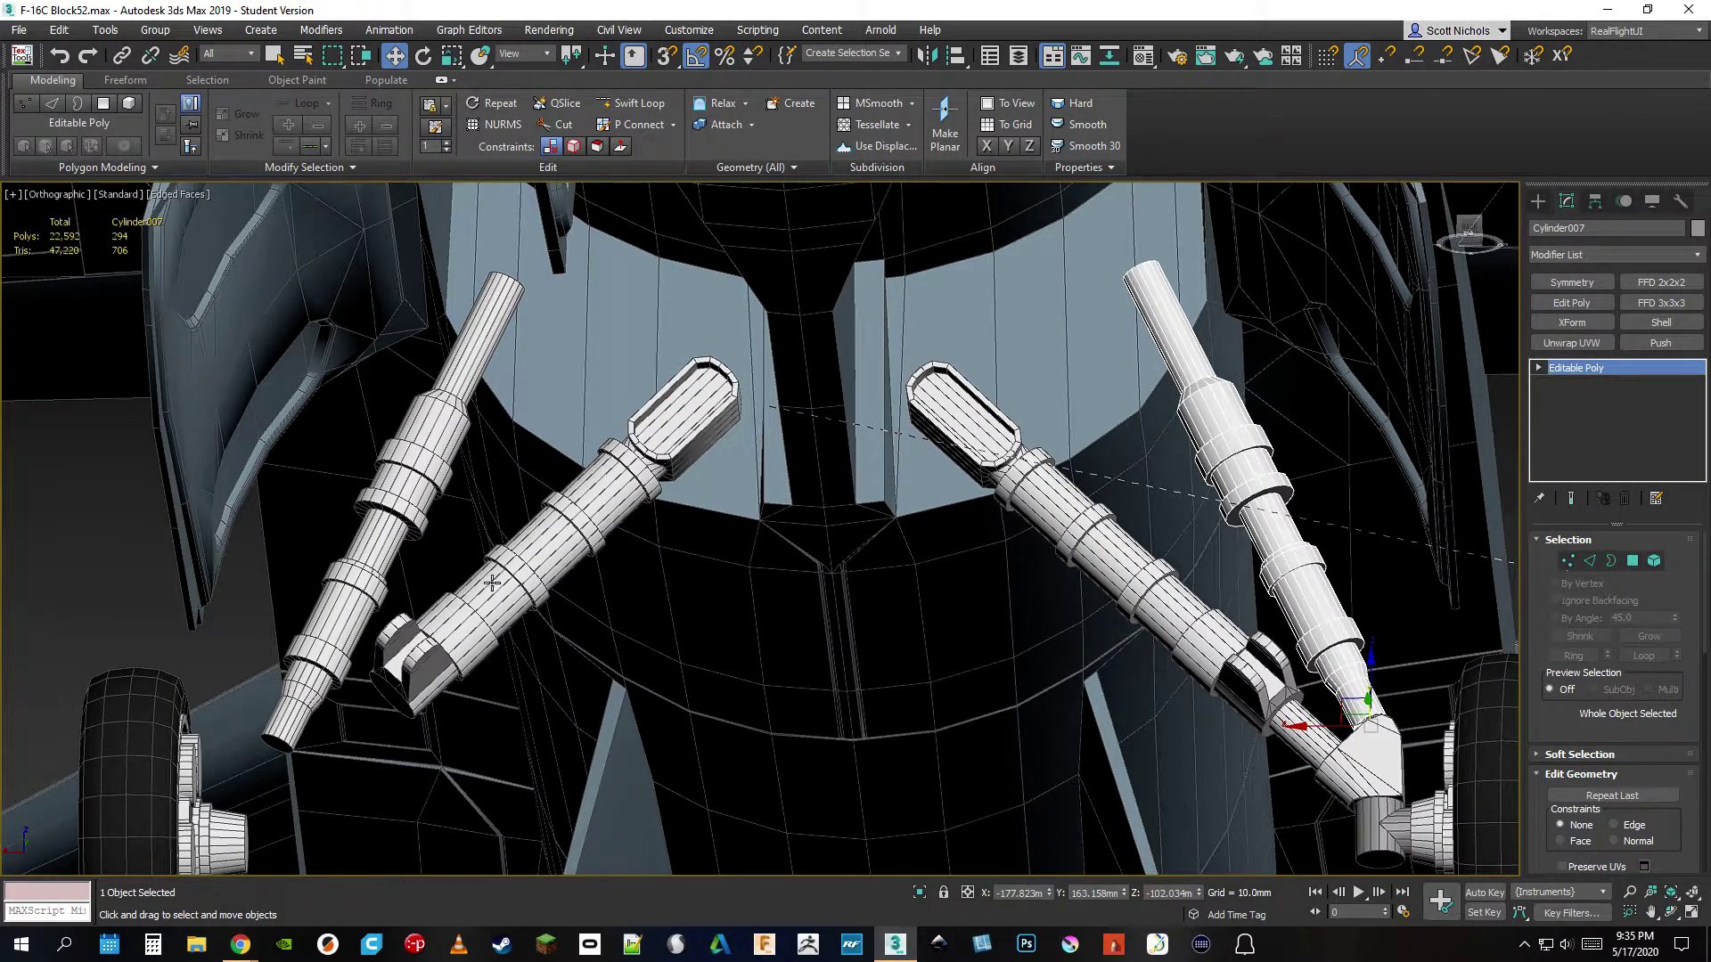
{"action": "left_click", "coordinate": [522, 552]}
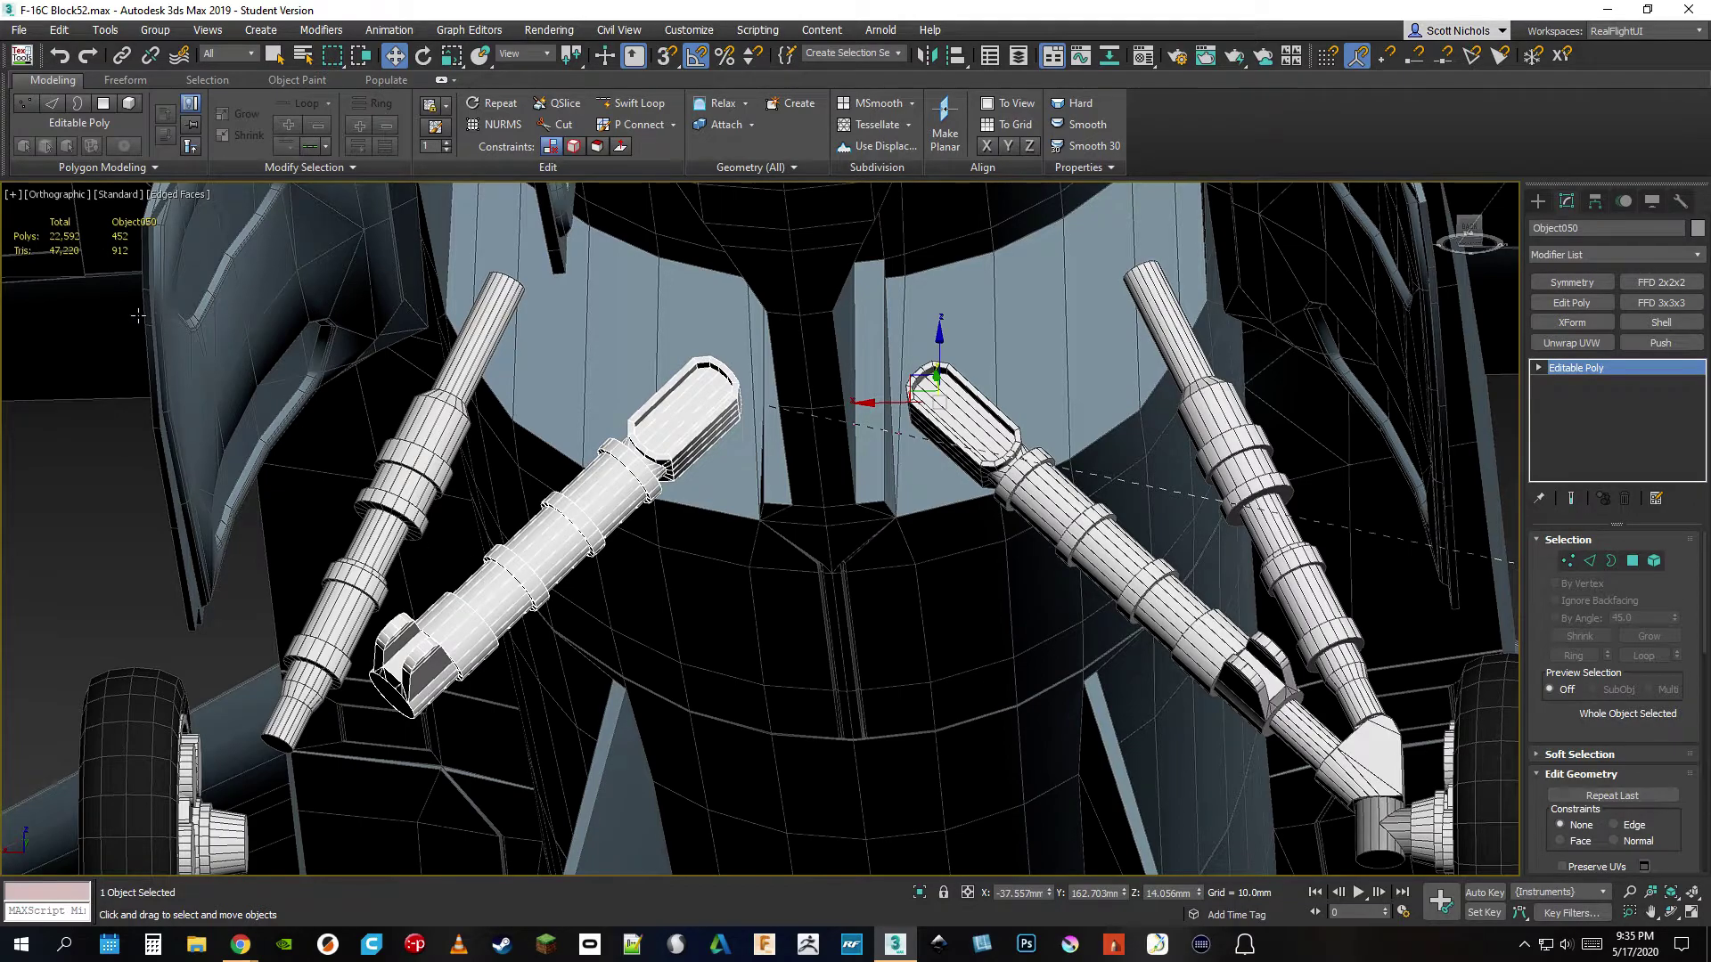
{"action": "middle_click_drag", "start_coordinate": [138, 315], "coordinate": [172, 360]}
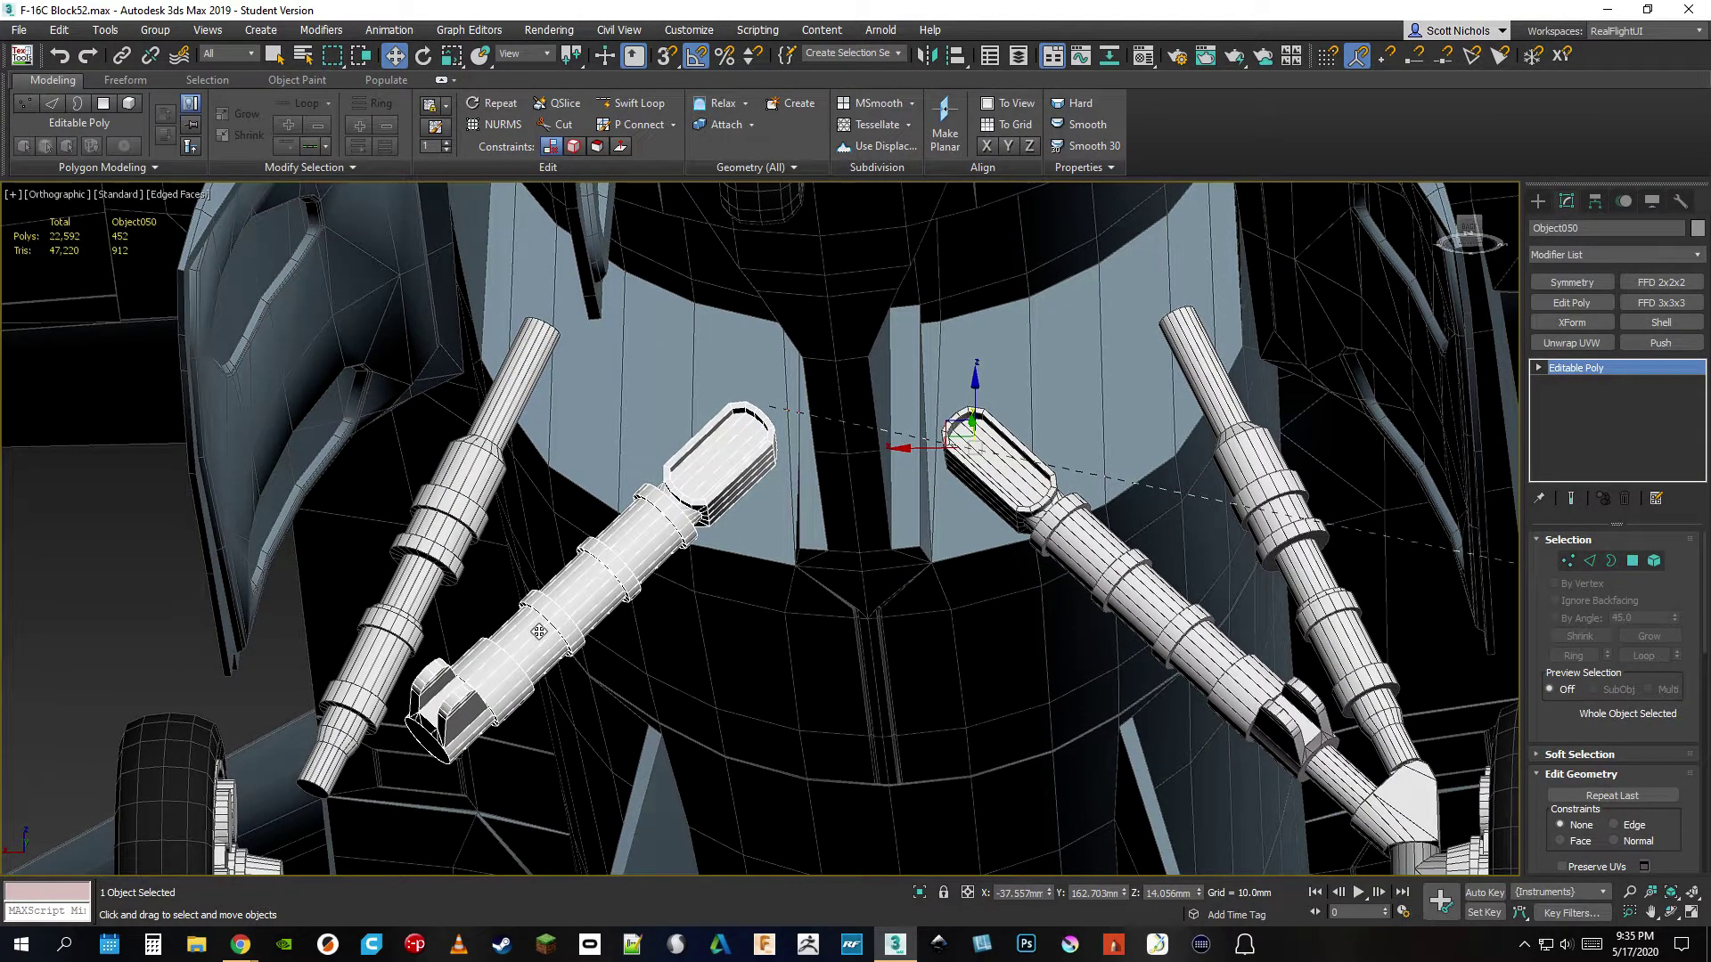
{"action": "left_click", "coordinate": [1205, 665]}
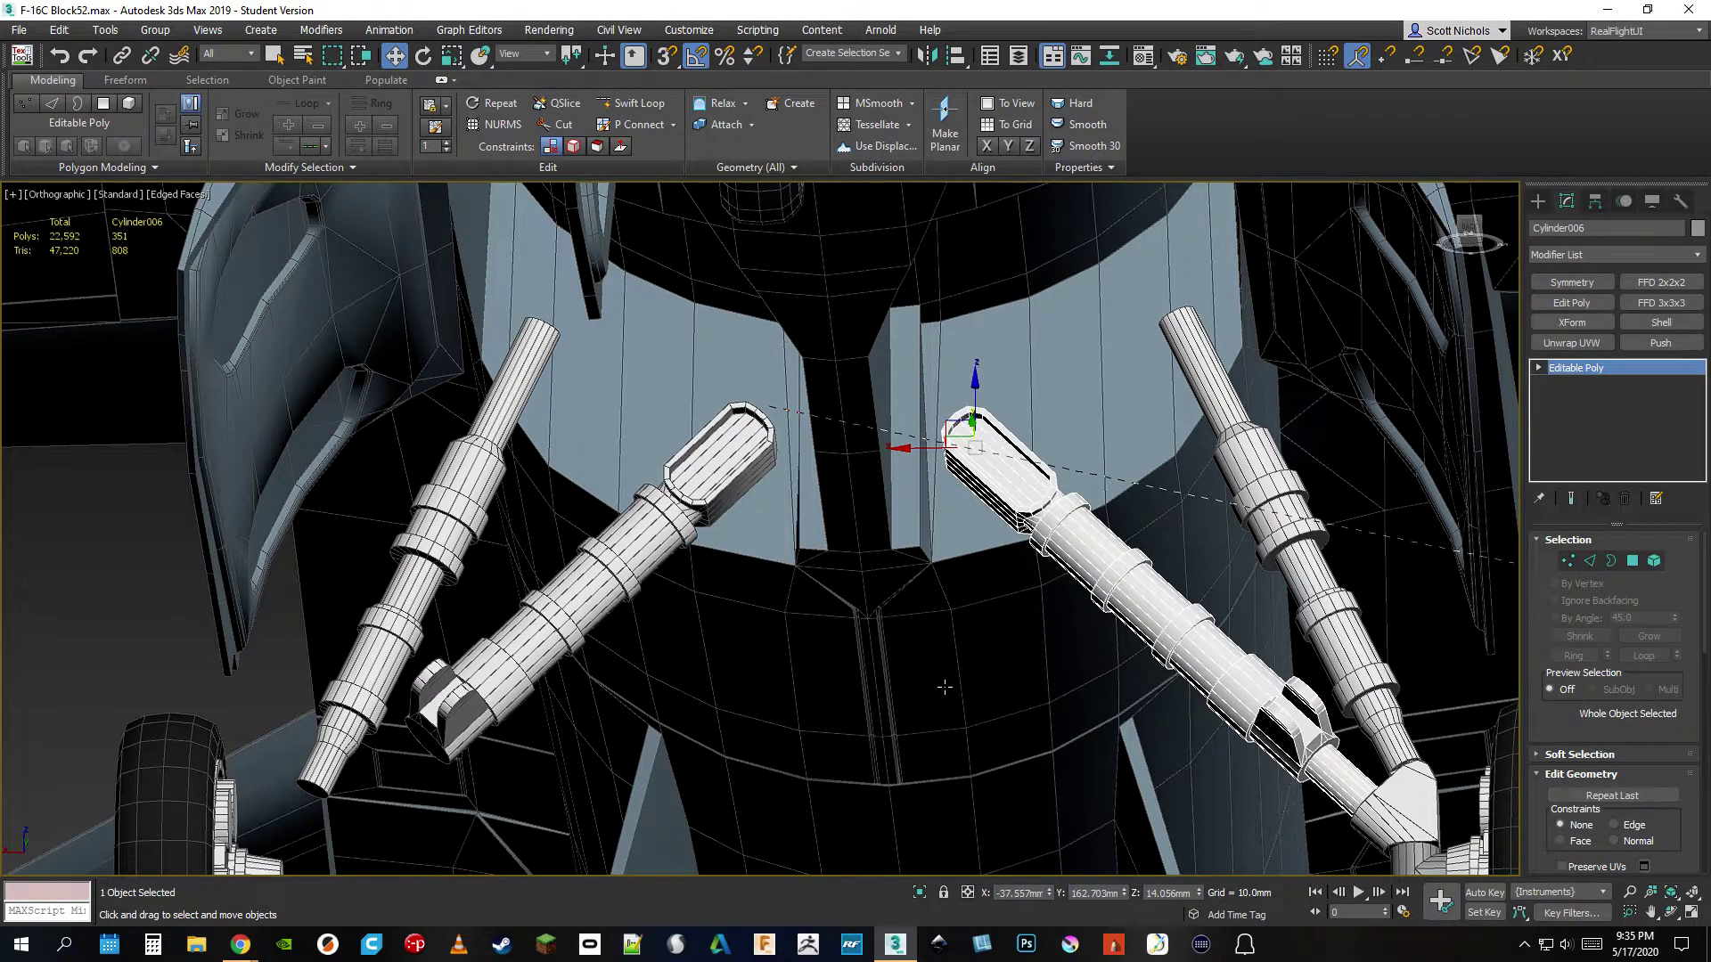
{"action": "middle_click_drag", "start_coordinate": [1234, 532], "coordinate": [970, 502]}
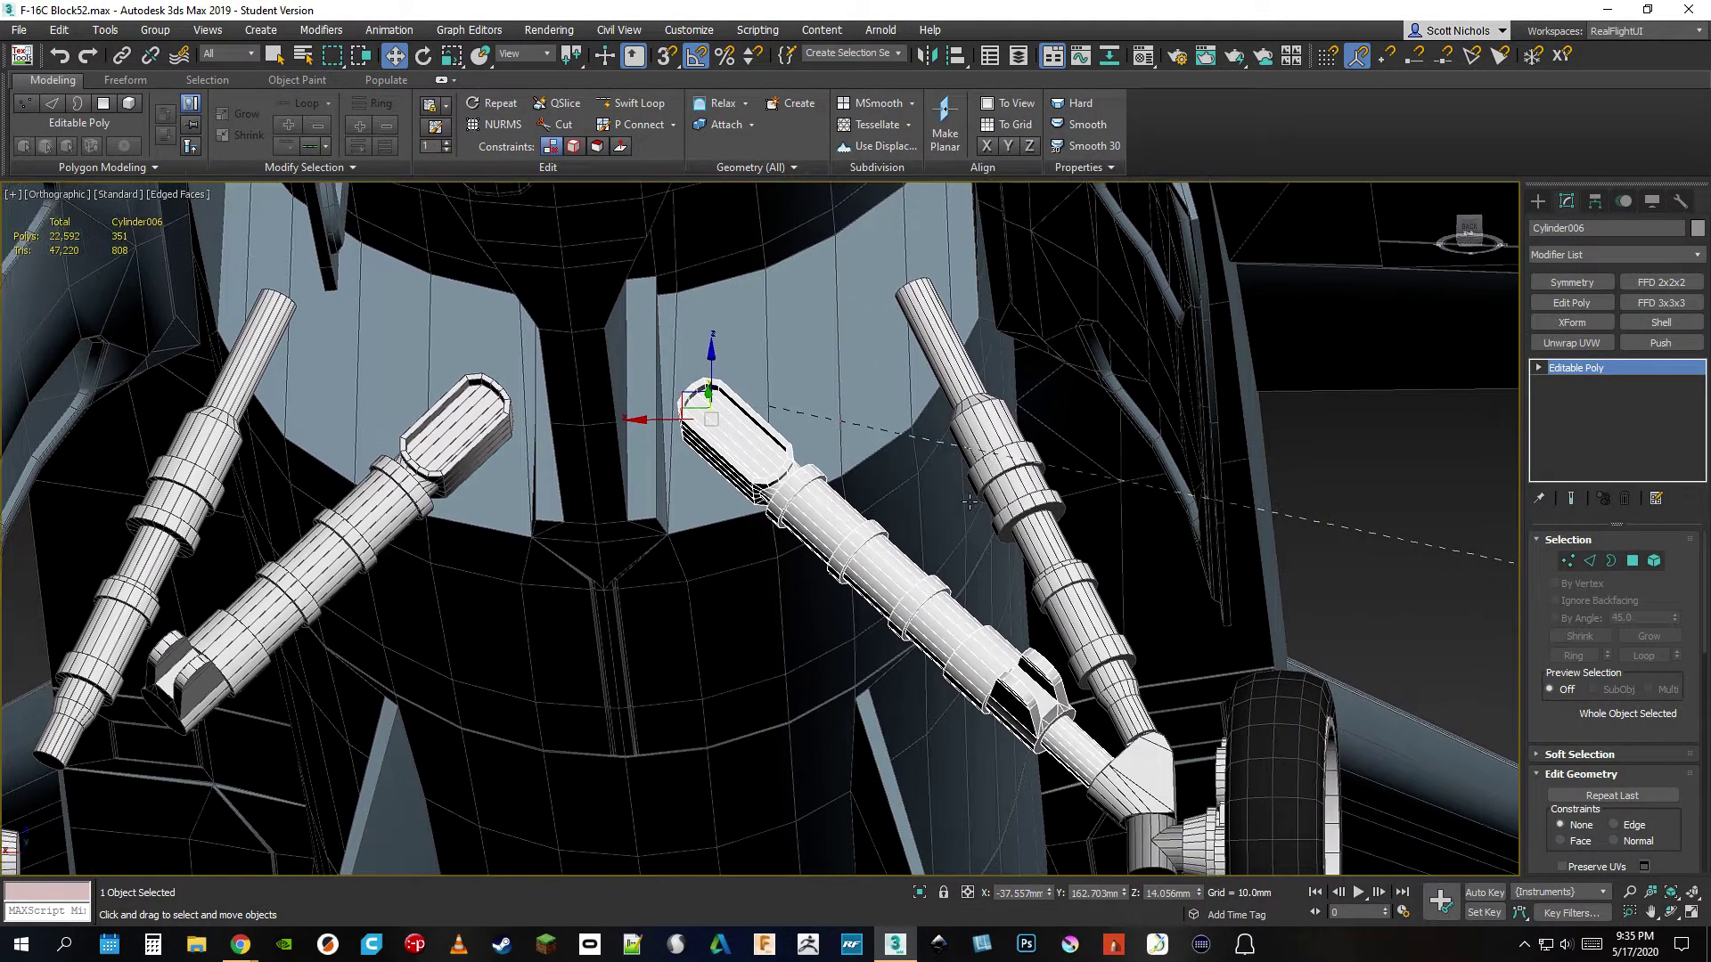
{"action": "left_click", "coordinate": [1008, 516]}
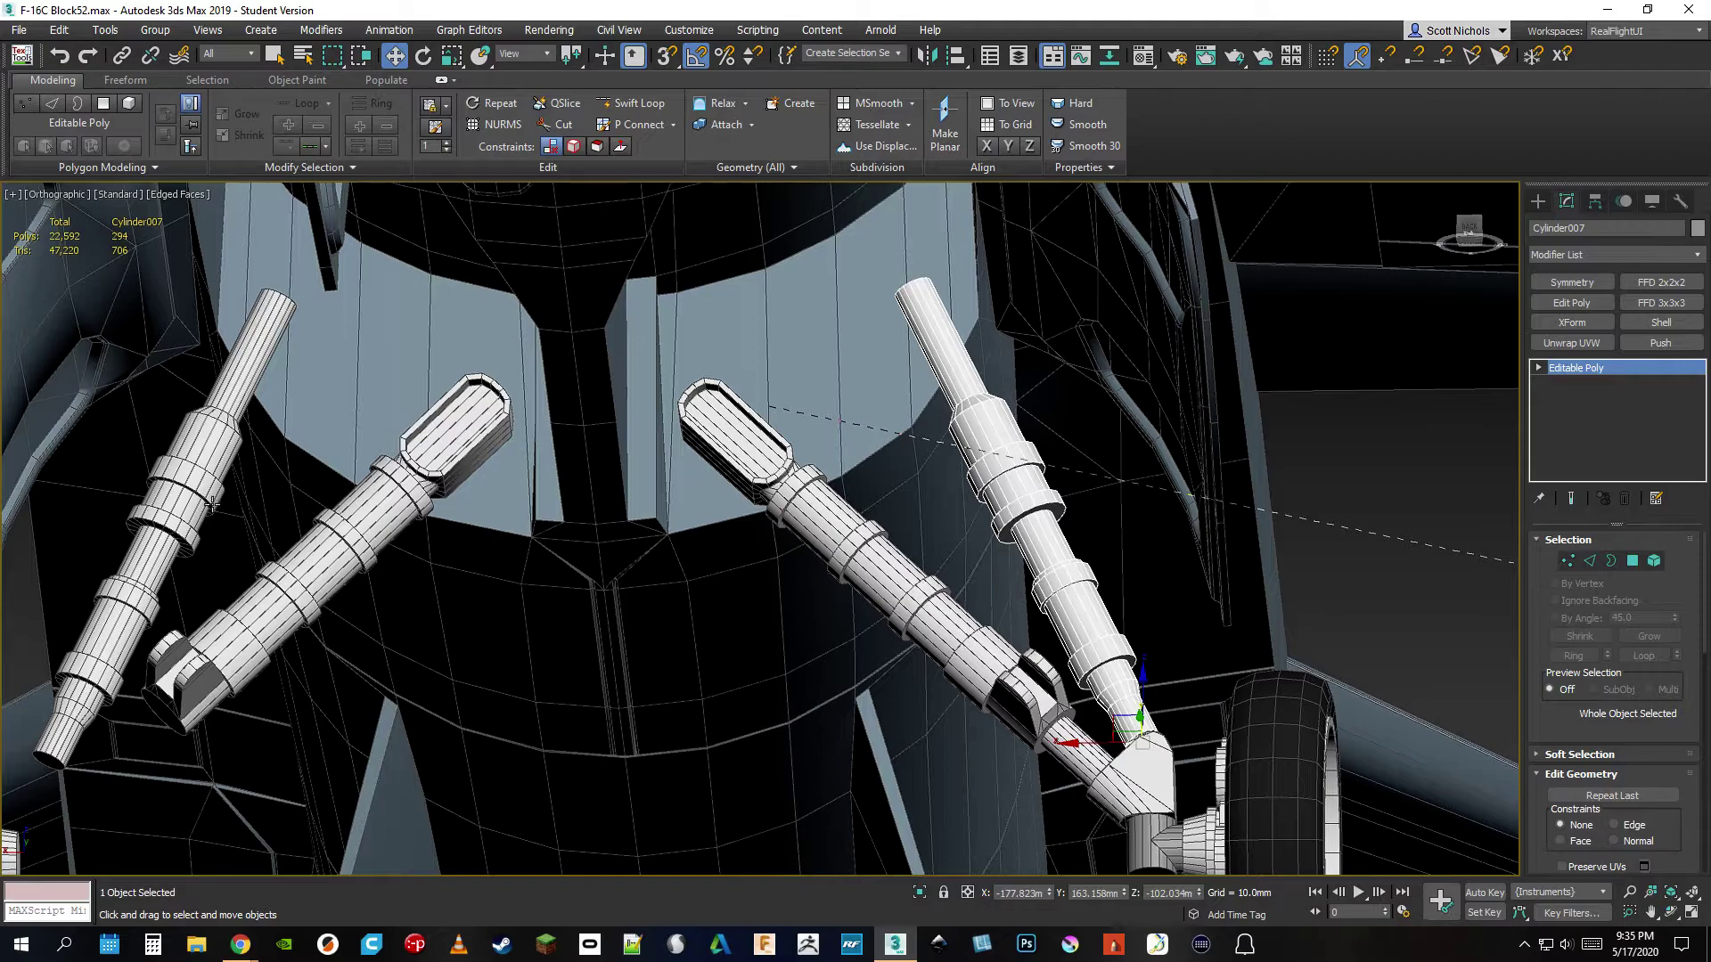
{"action": "left_click", "coordinate": [186, 501]}
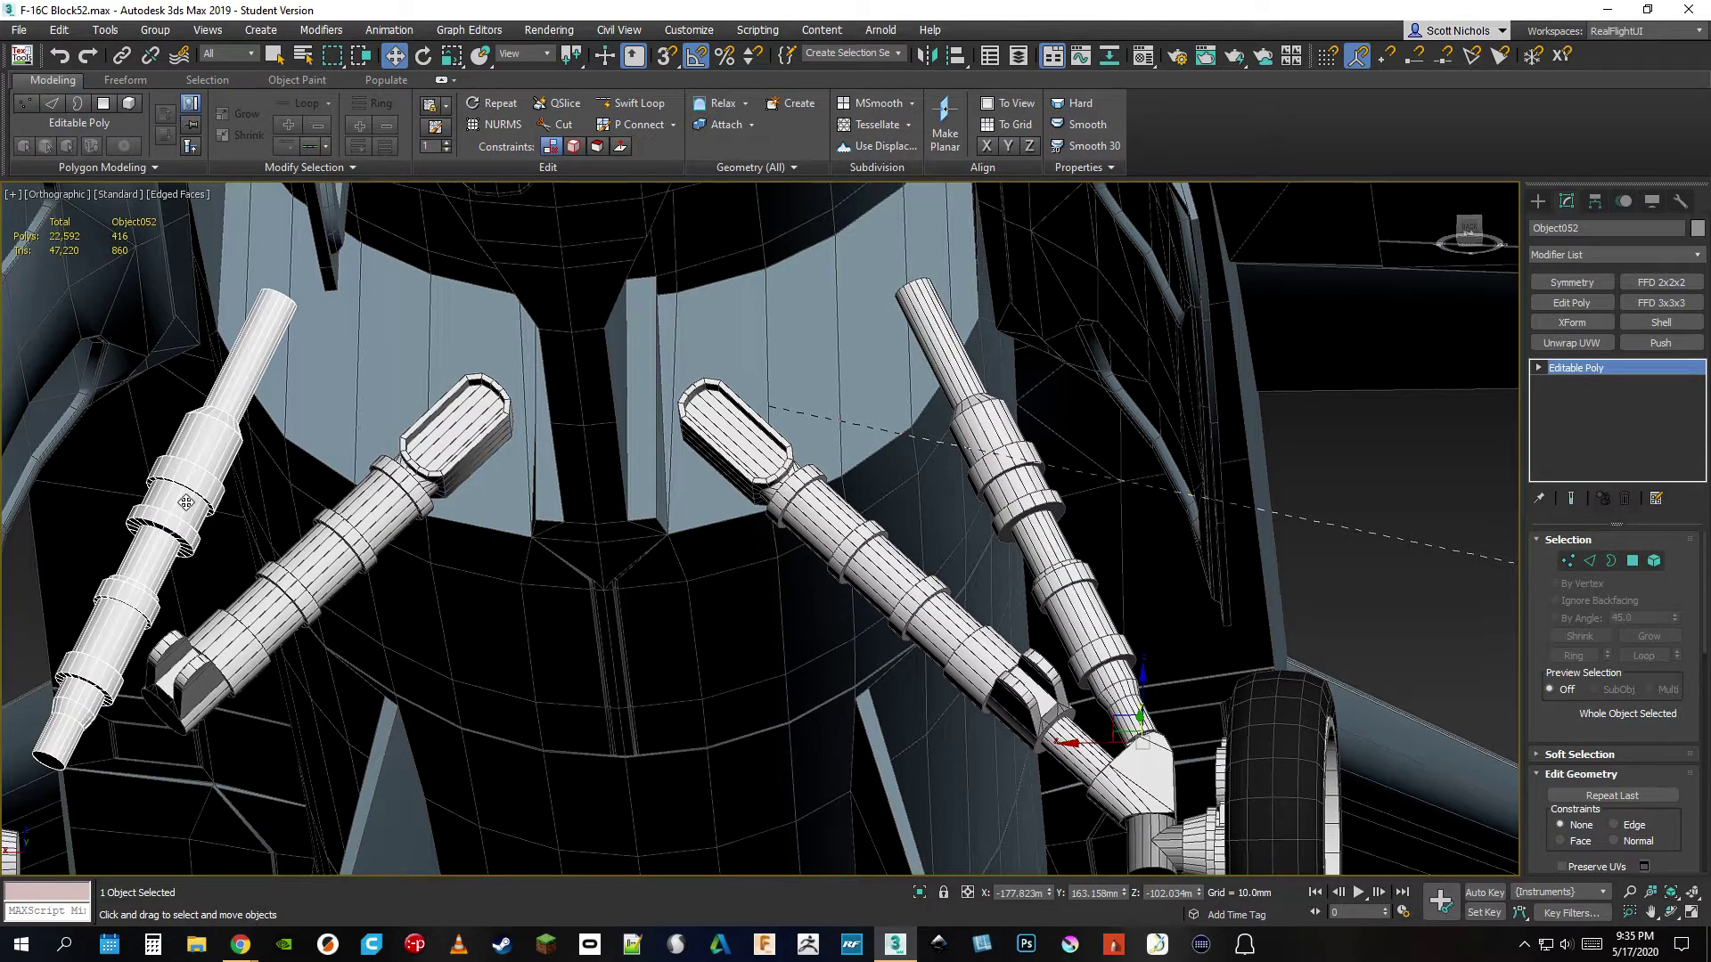
{"action": "left_click", "coordinate": [1019, 460]}
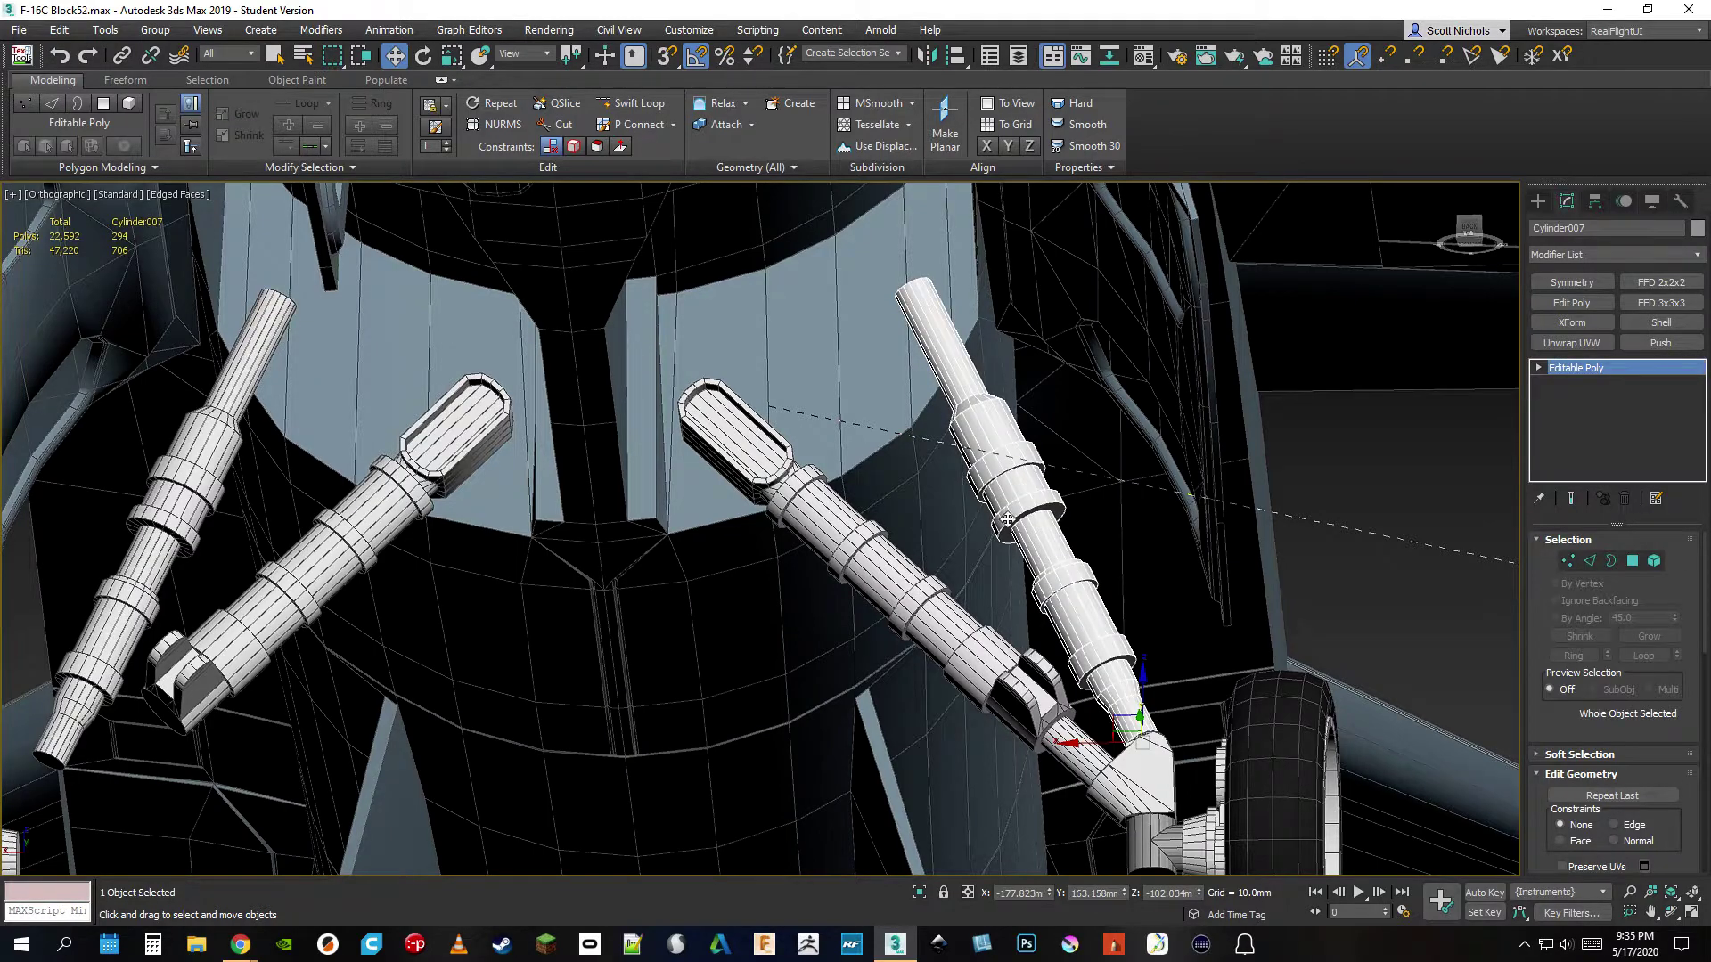
- Select the T-shaped cylindrical joint between the struts and the wheel hub and isolate it
{"action": "middle_click_drag", "start_coordinate": [1029, 592], "coordinate": [1061, 465]}
{"action": "middle_click_drag", "start_coordinate": [1168, 661], "coordinate": [1175, 606]}
{"action": "scroll", "coordinate": [1174, 606], "scroll_direction": "up", "scroll_amount": 3}
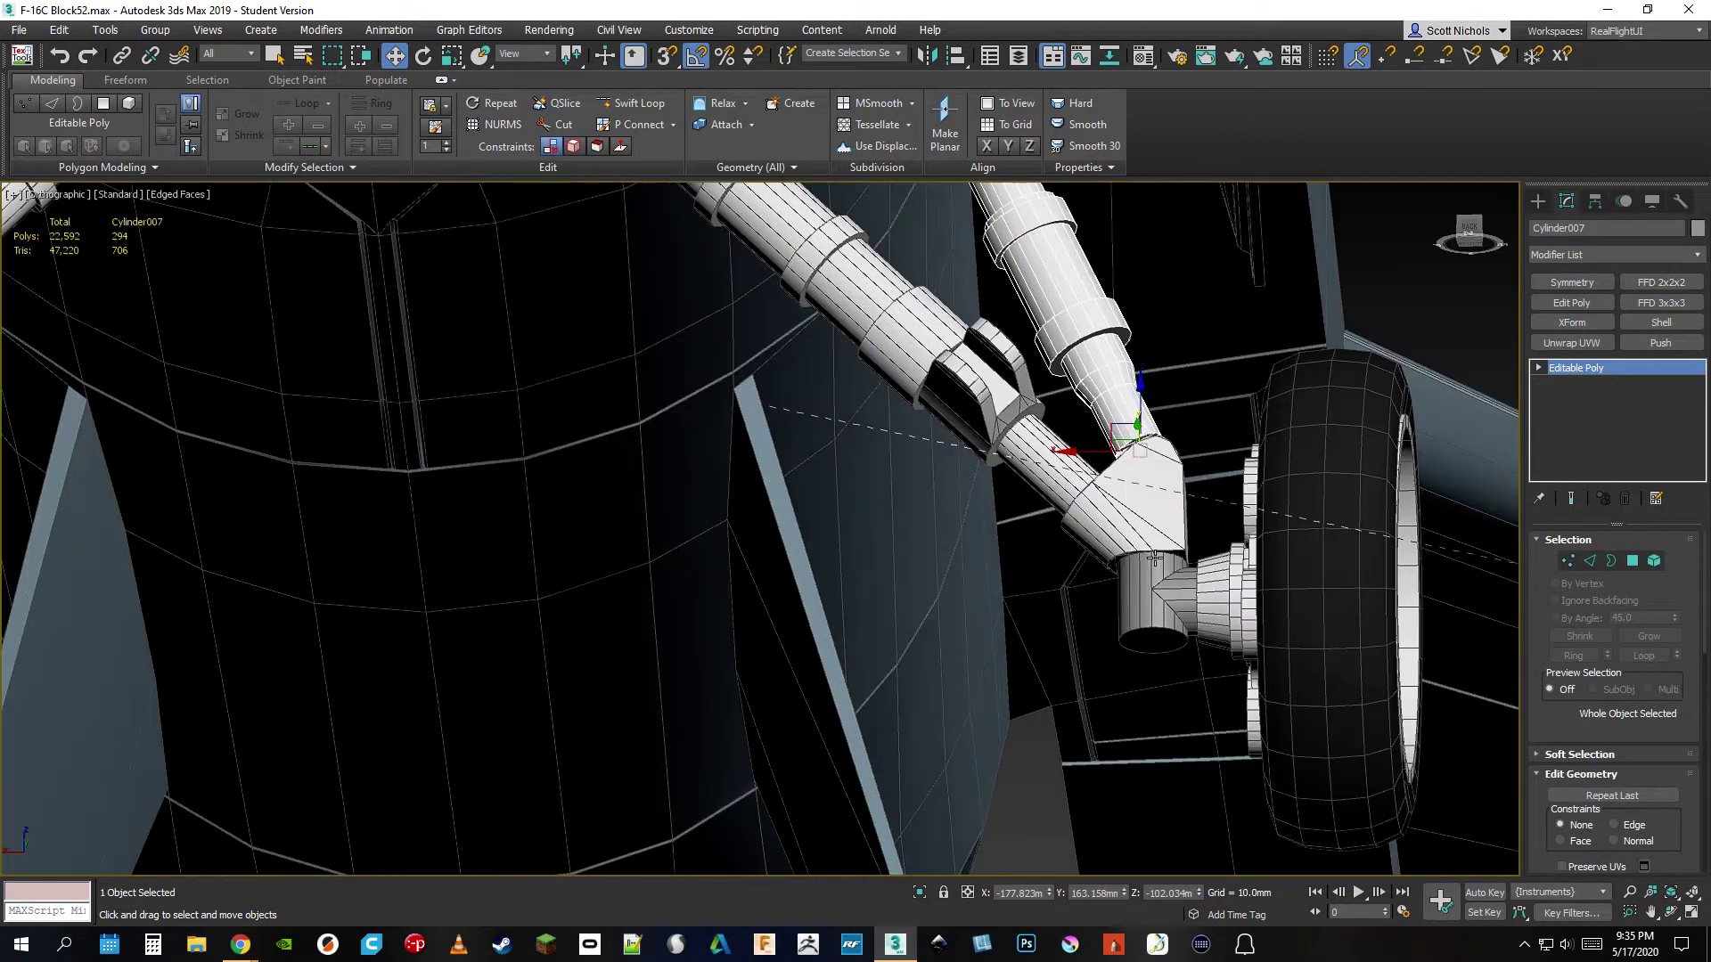
{"action": "left_click", "coordinate": [1170, 575]}
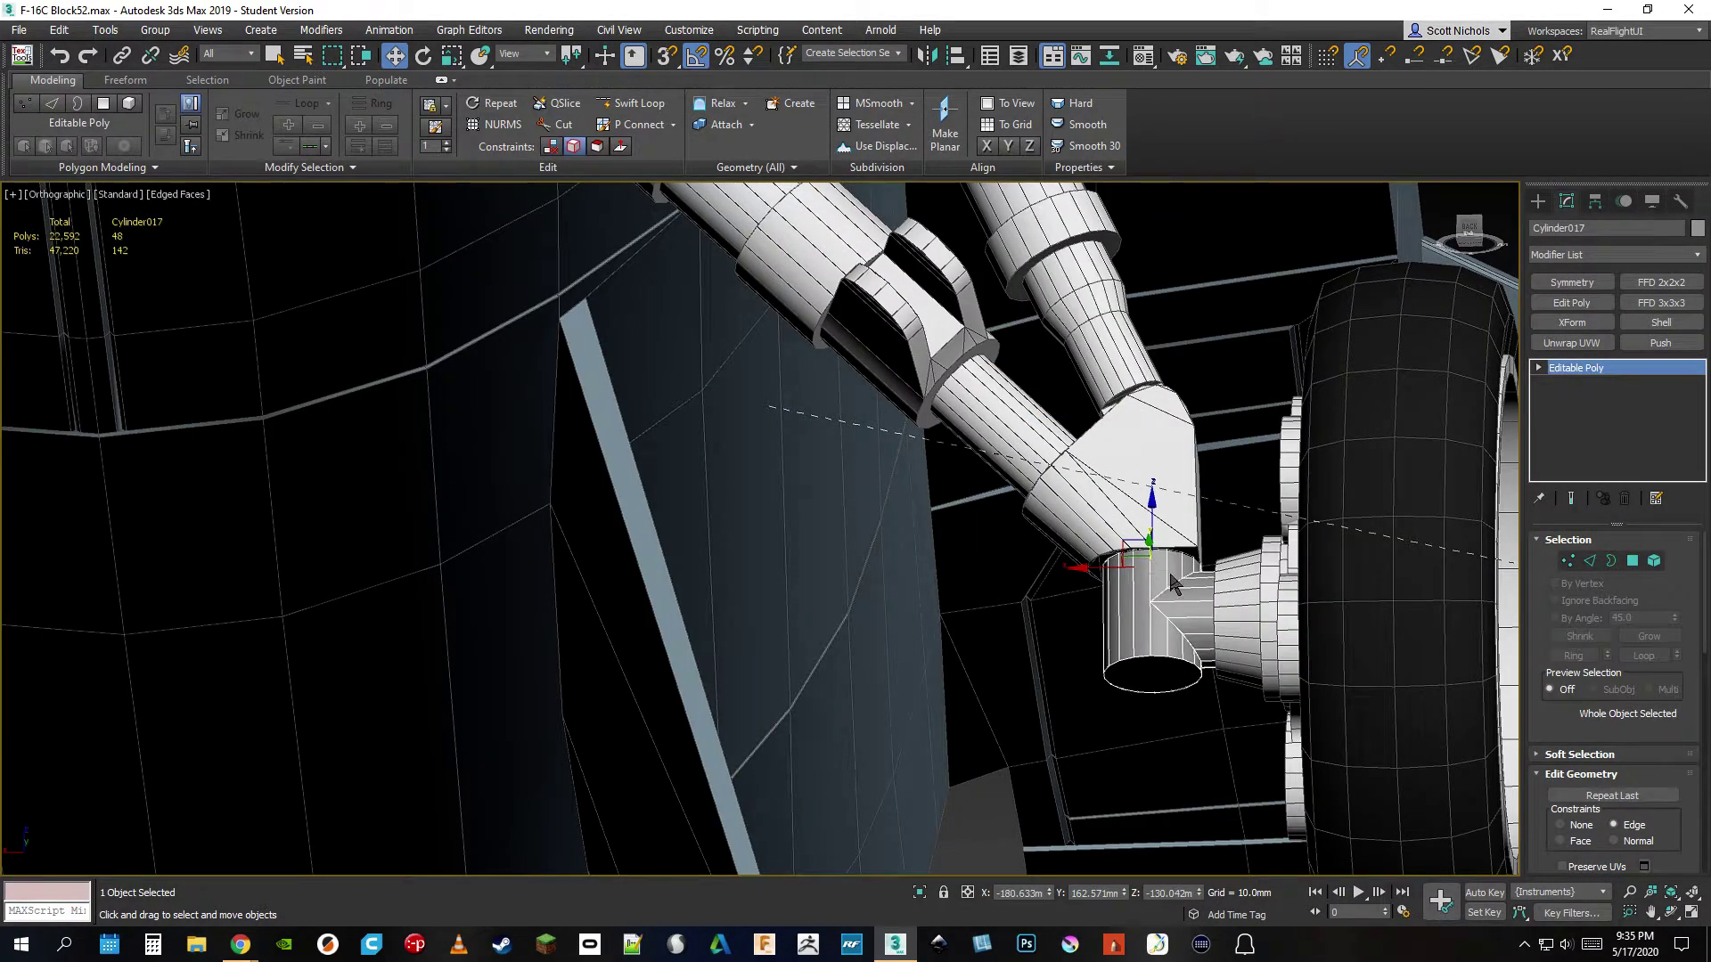
{"action": "right_click", "coordinate": [1171, 575]}
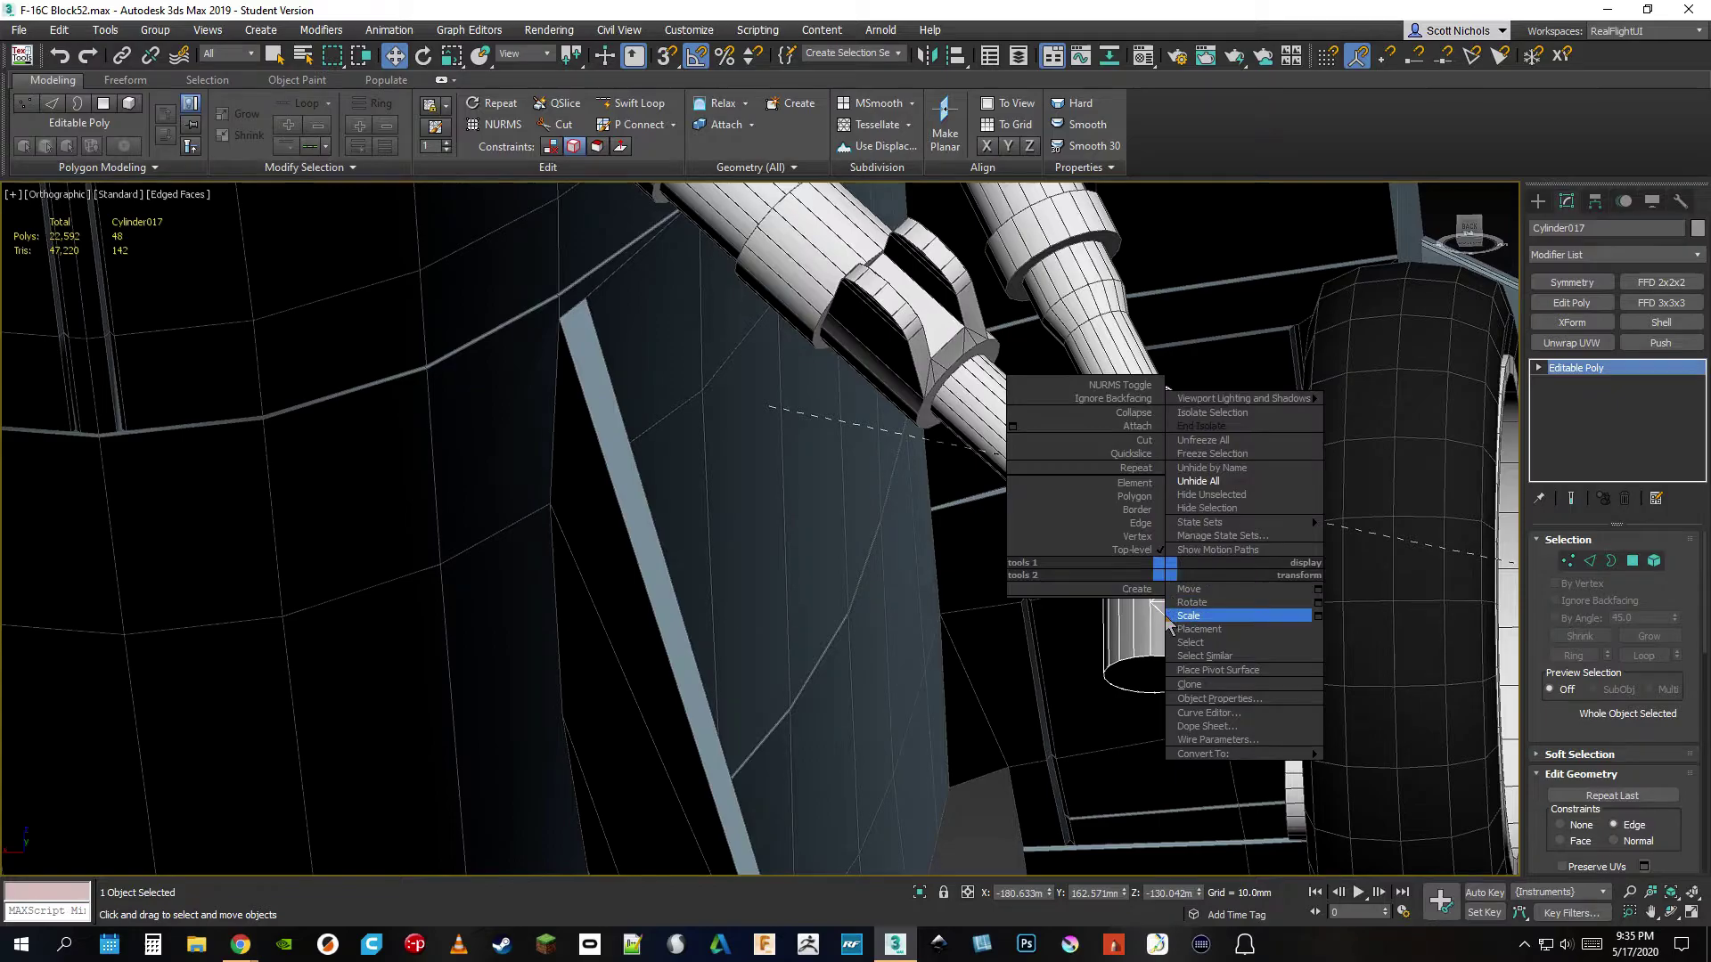
{"action": "left_click", "coordinate": [921, 892]}
{"action": "middle_click_drag", "start_coordinate": [763, 534], "coordinate": [763, 527], "text": "alt"}
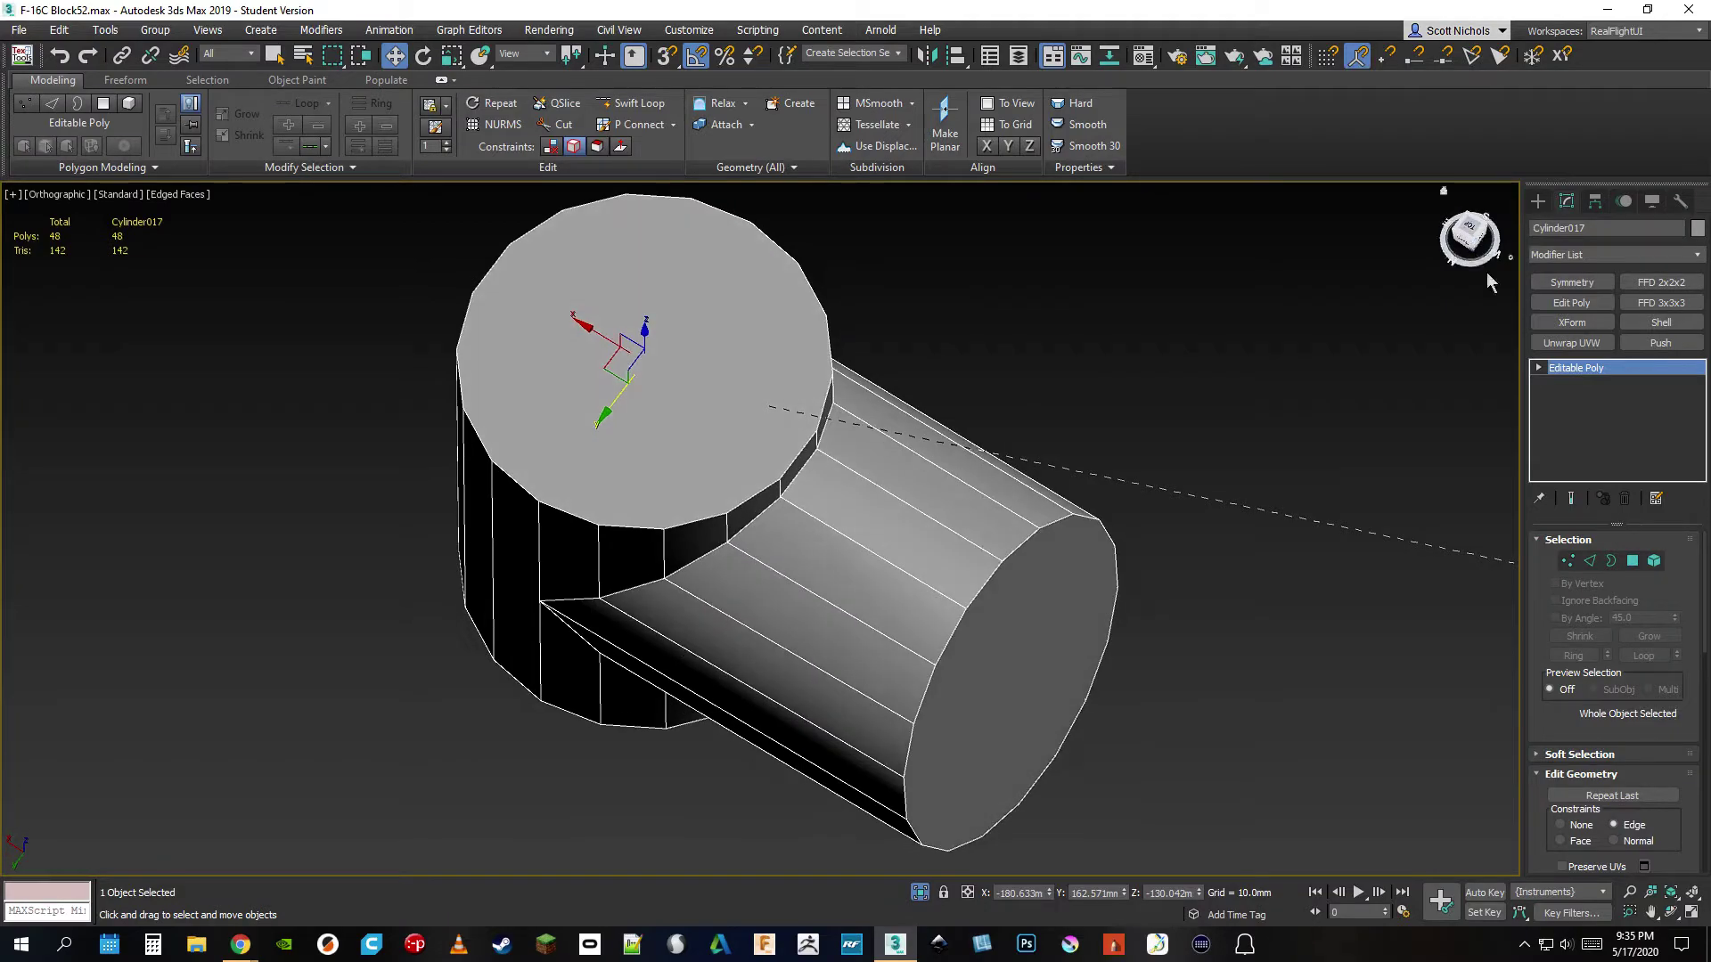
- Delete the upper end cap of the joint's vertical cylinder and the end cap of its side branch
{"action": "left_click", "coordinate": [1634, 561]}
{"action": "left_click", "coordinate": [1012, 711]}
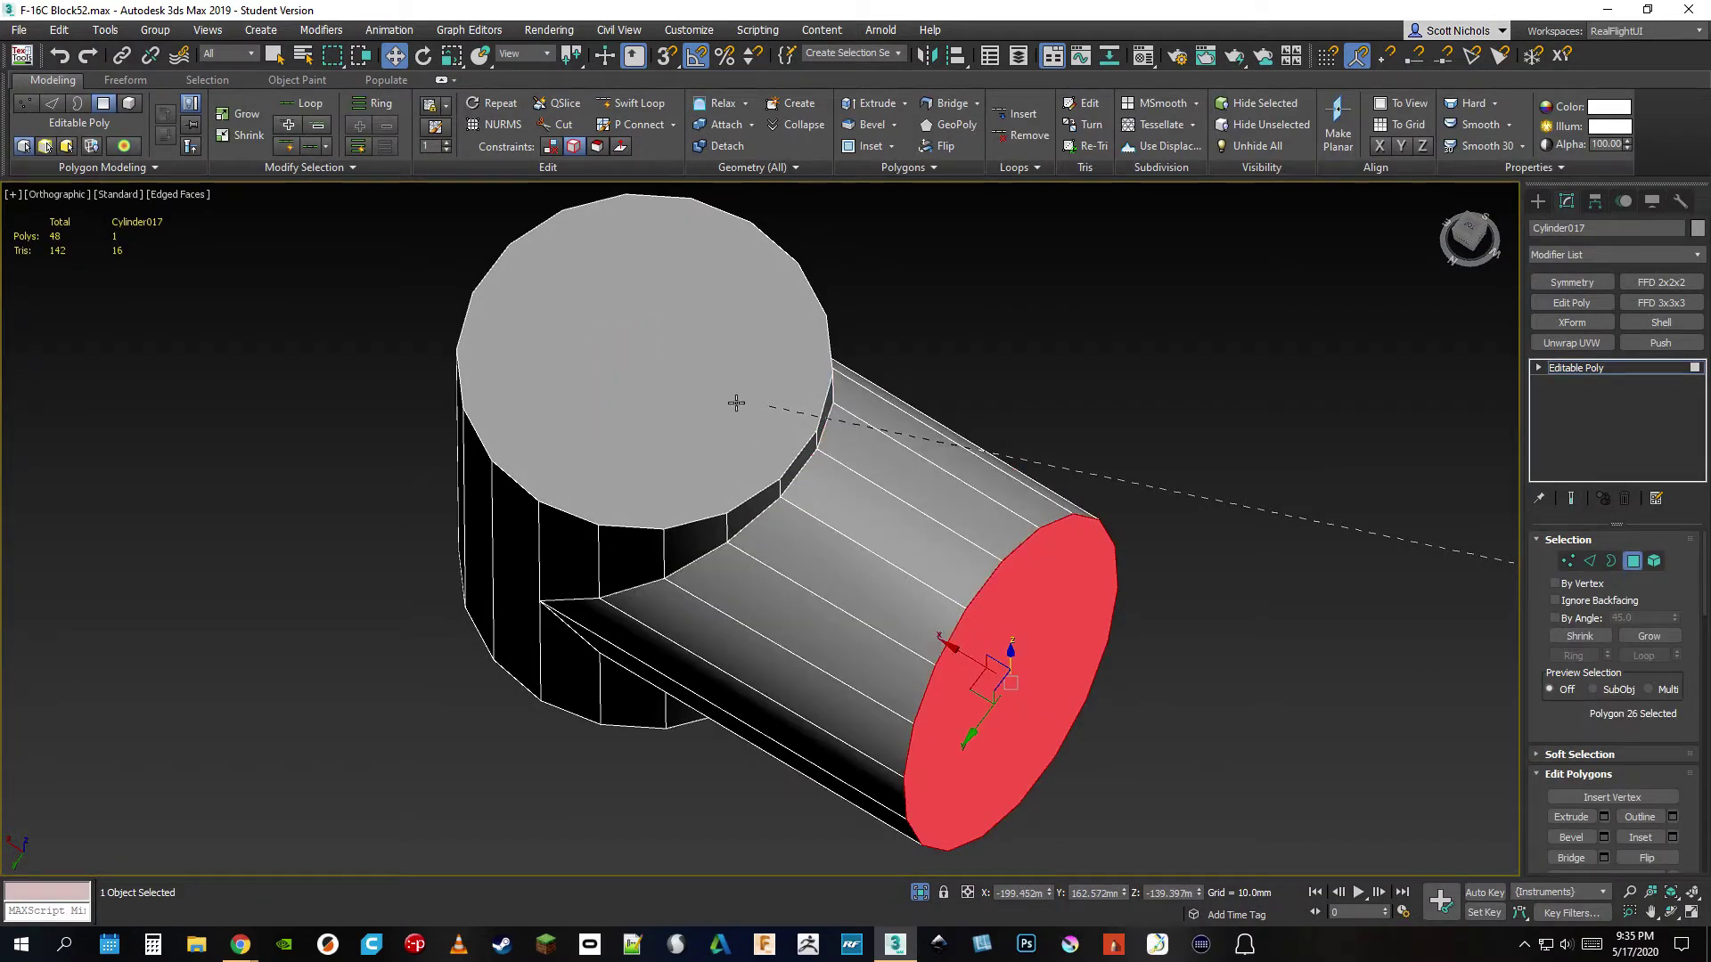
{"action": "left_click", "coordinate": [727, 394], "text": "ctrl"}
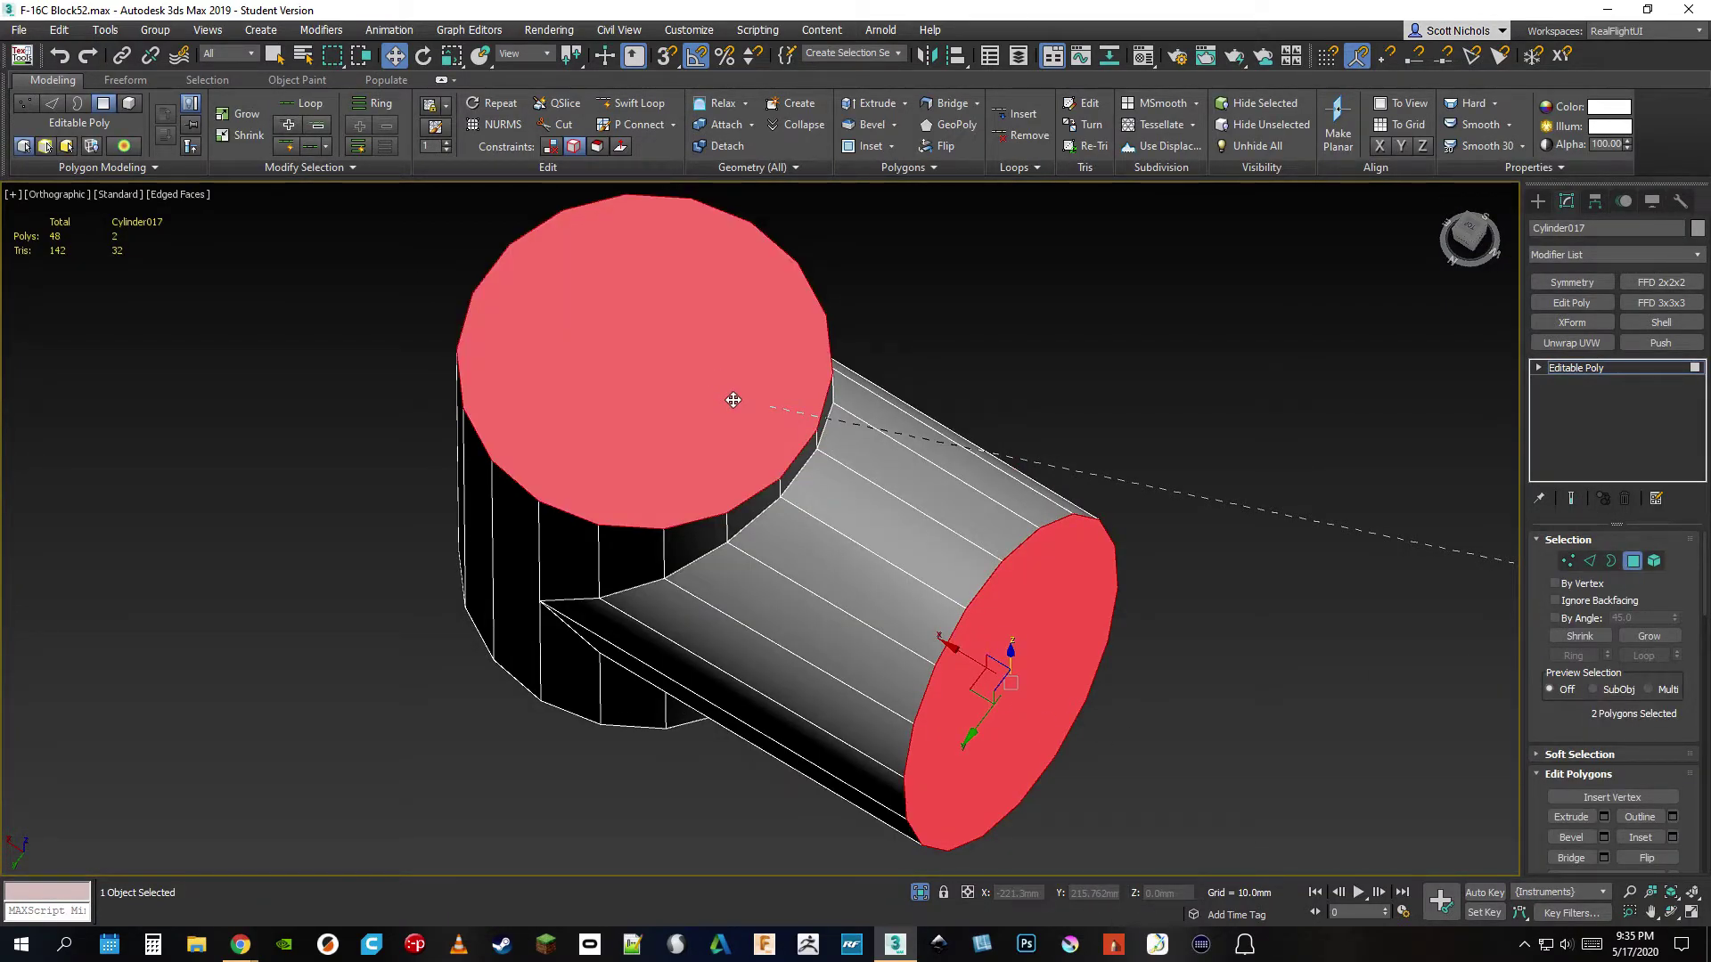
{"action": "key", "text": "Delete"}
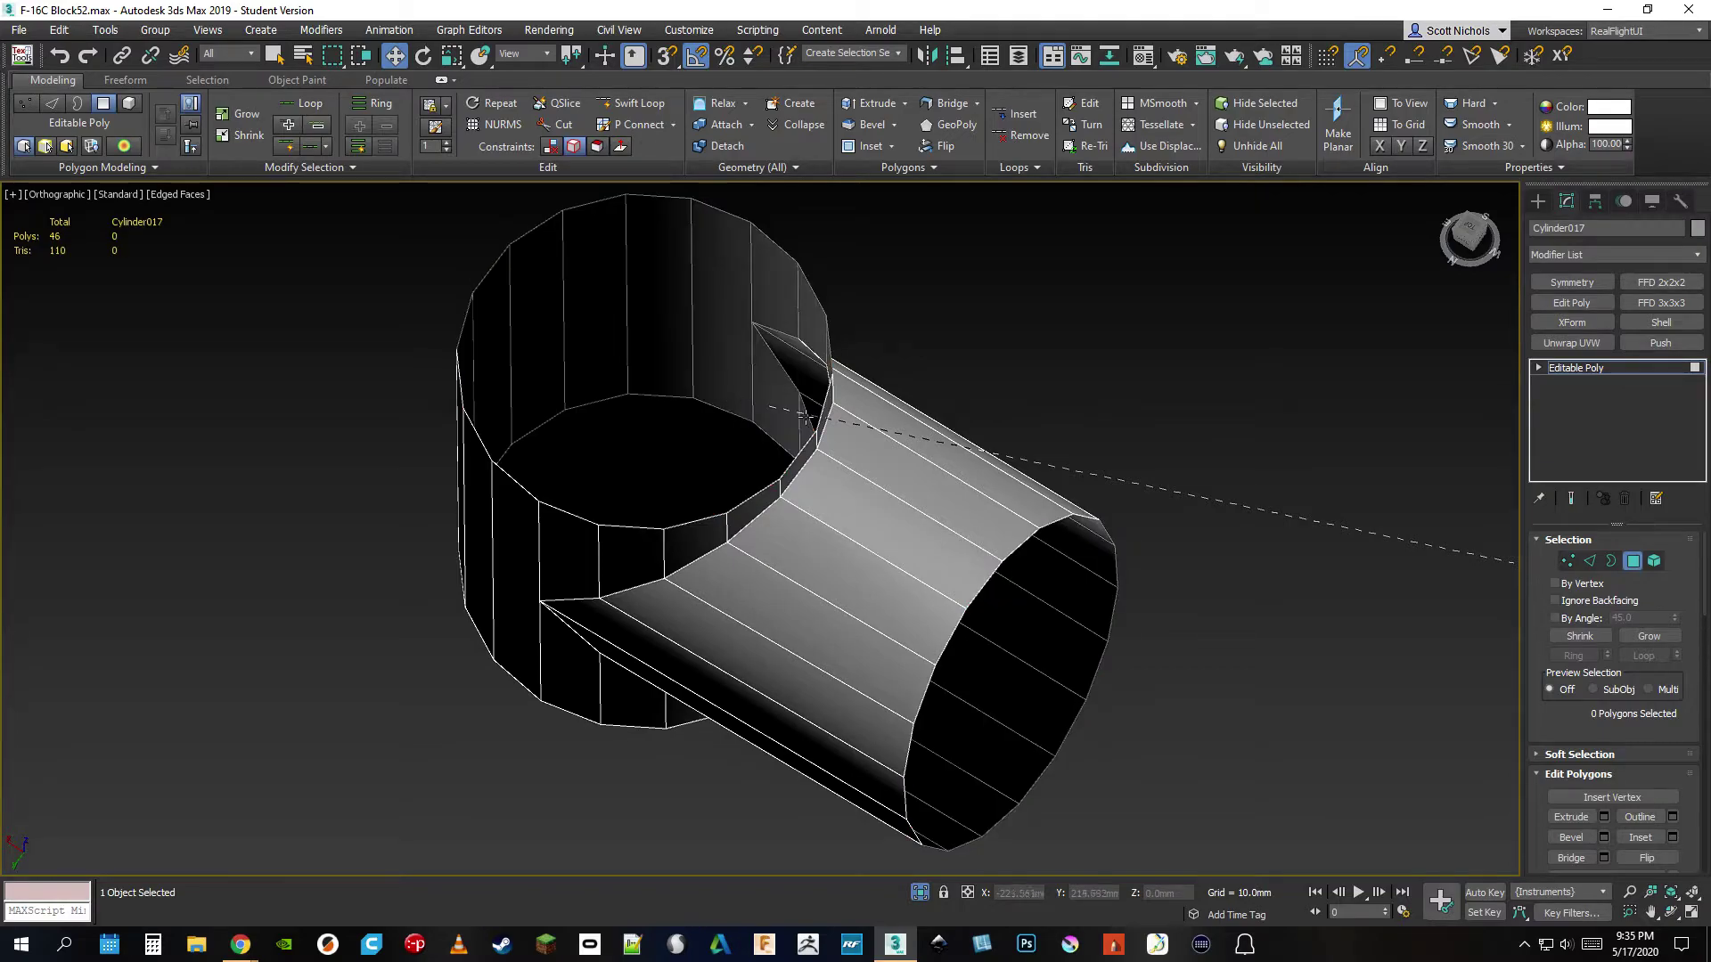
- Check the joint's open ends from the side and end its isolation
{"action": "right_click", "coordinate": [1216, 361]}
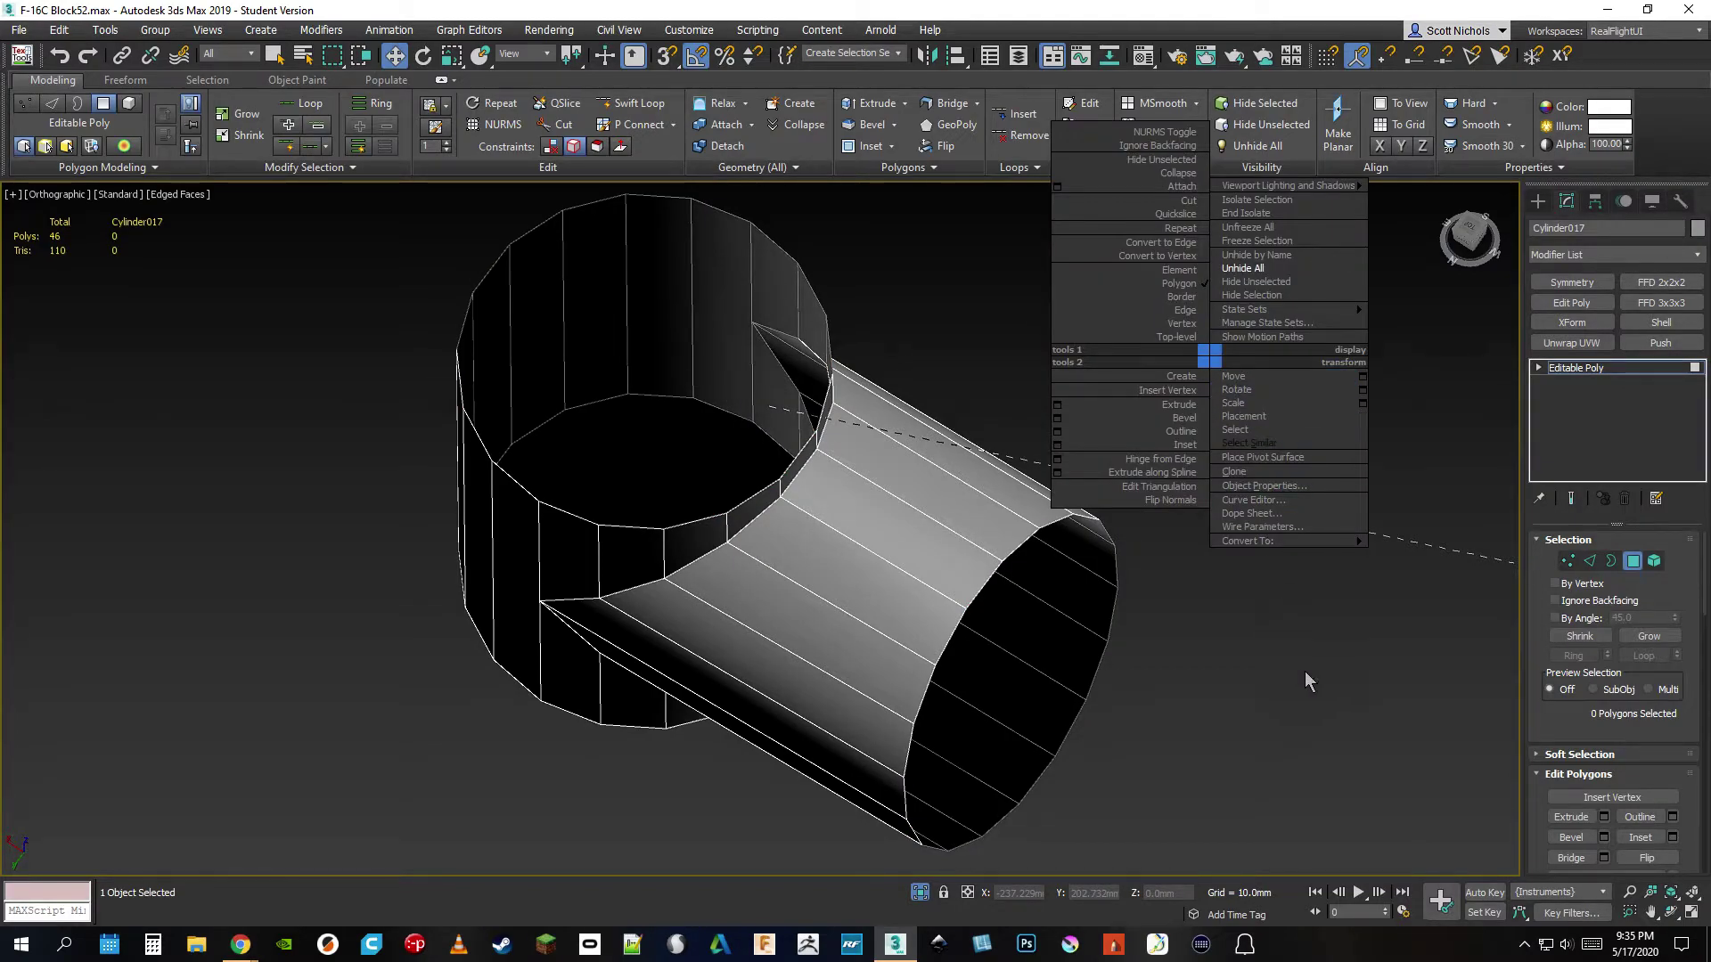
{"action": "left_click", "coordinate": [1632, 561]}
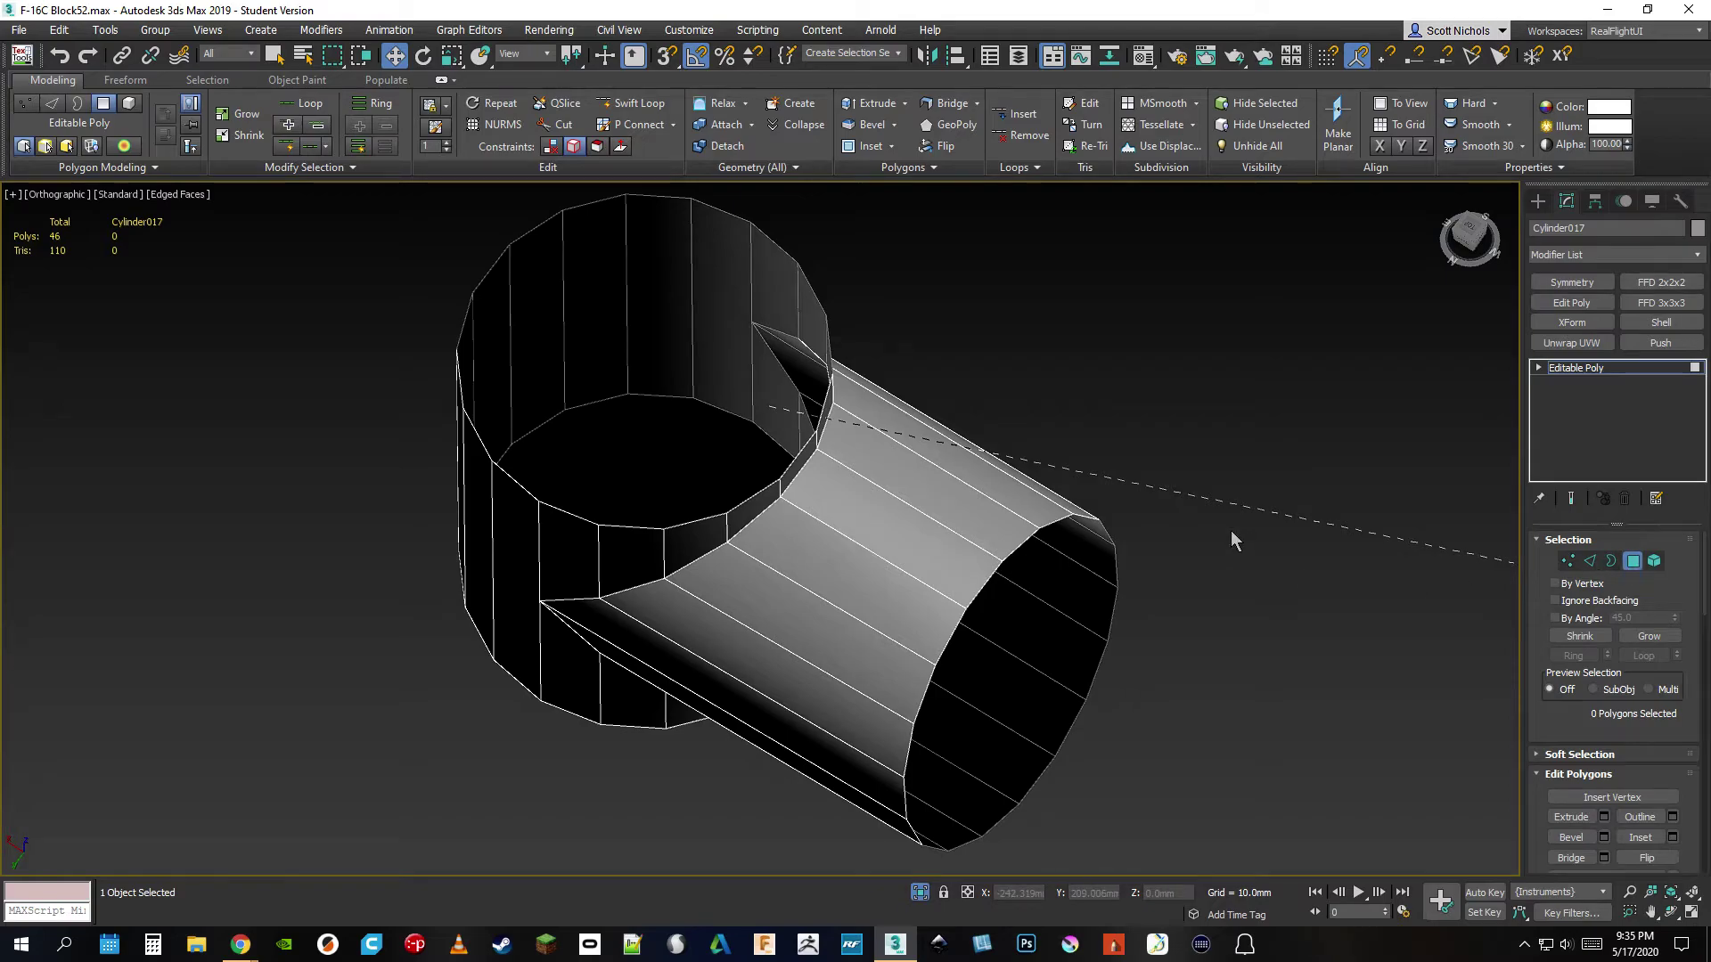
{"action": "left_click_drag", "start_coordinate": [1469, 248], "coordinate": [1476, 215]}
{"action": "right_click", "coordinate": [1281, 456]}
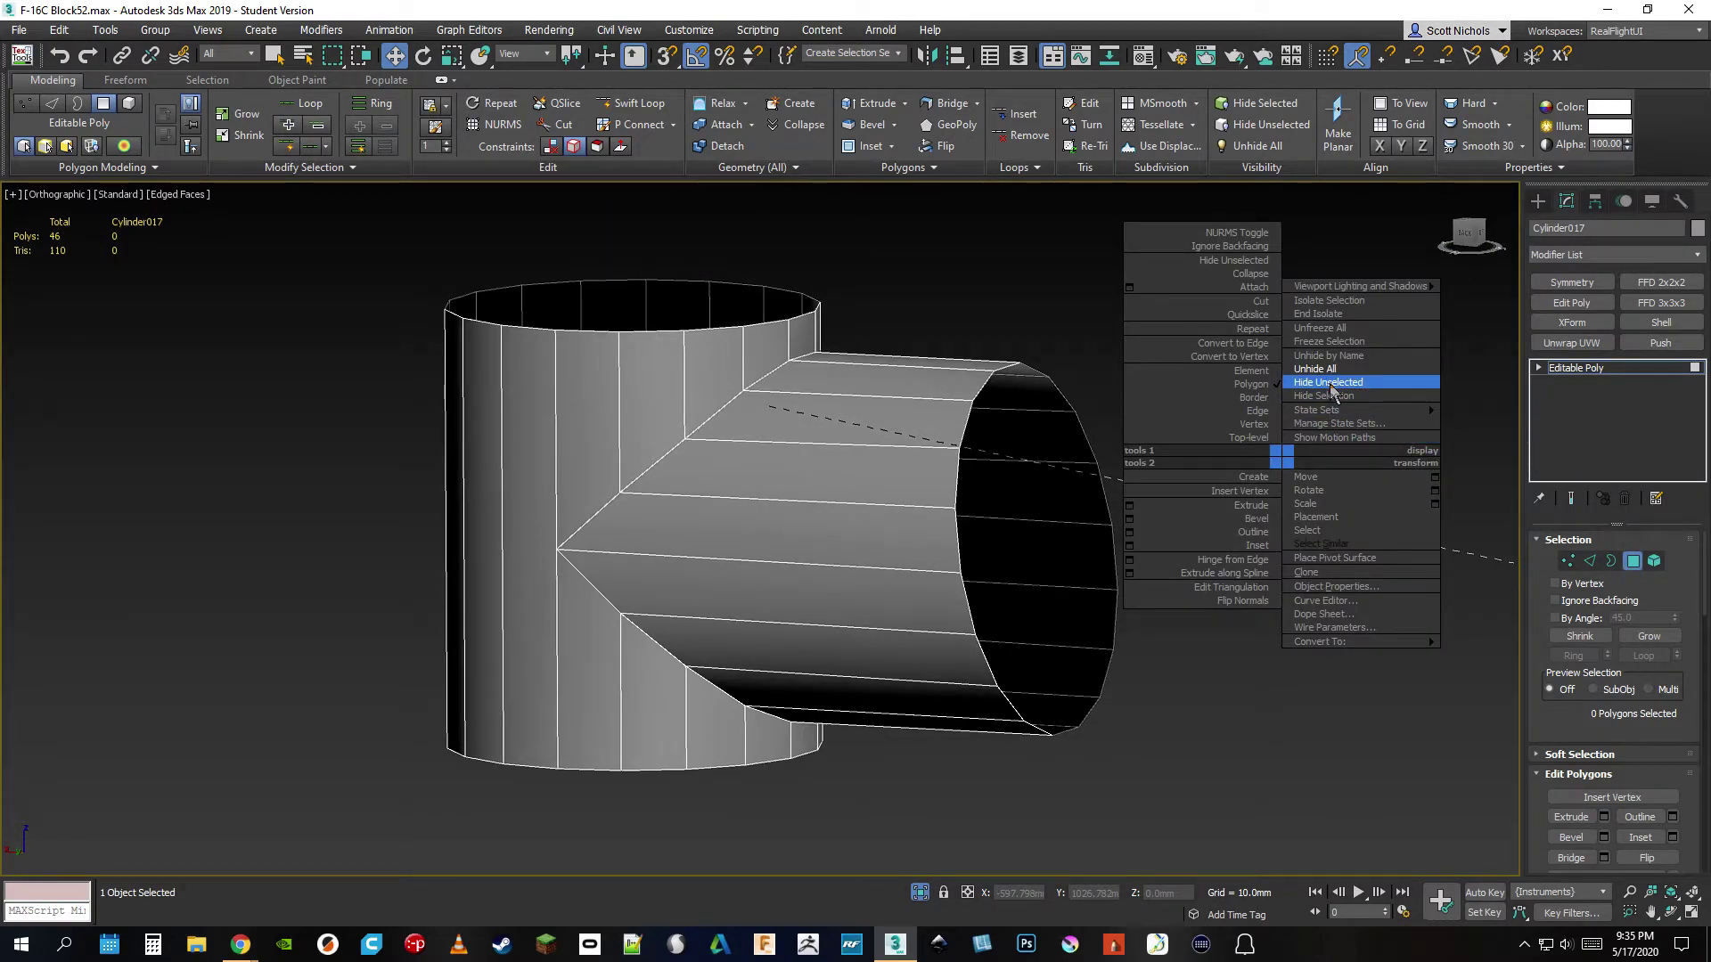
{"action": "left_click", "coordinate": [920, 895]}
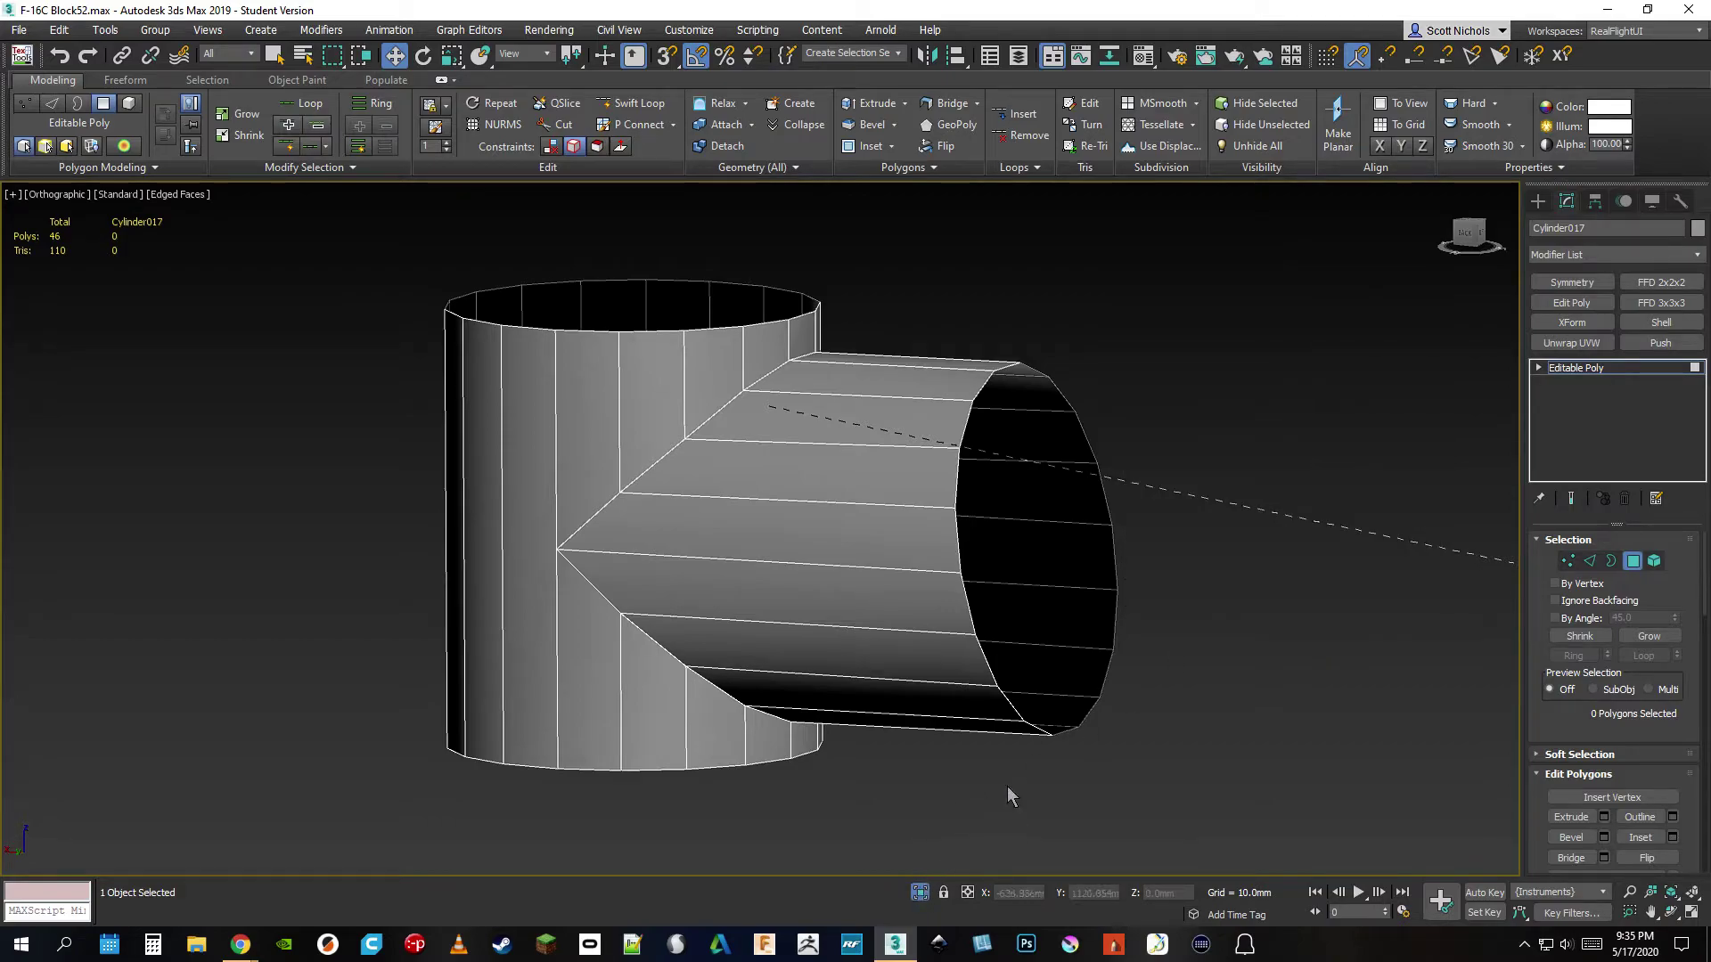
{"action": "left_click", "coordinate": [919, 893]}
{"action": "scroll", "coordinate": [1146, 697], "scroll_direction": "down", "scroll_amount": 5}
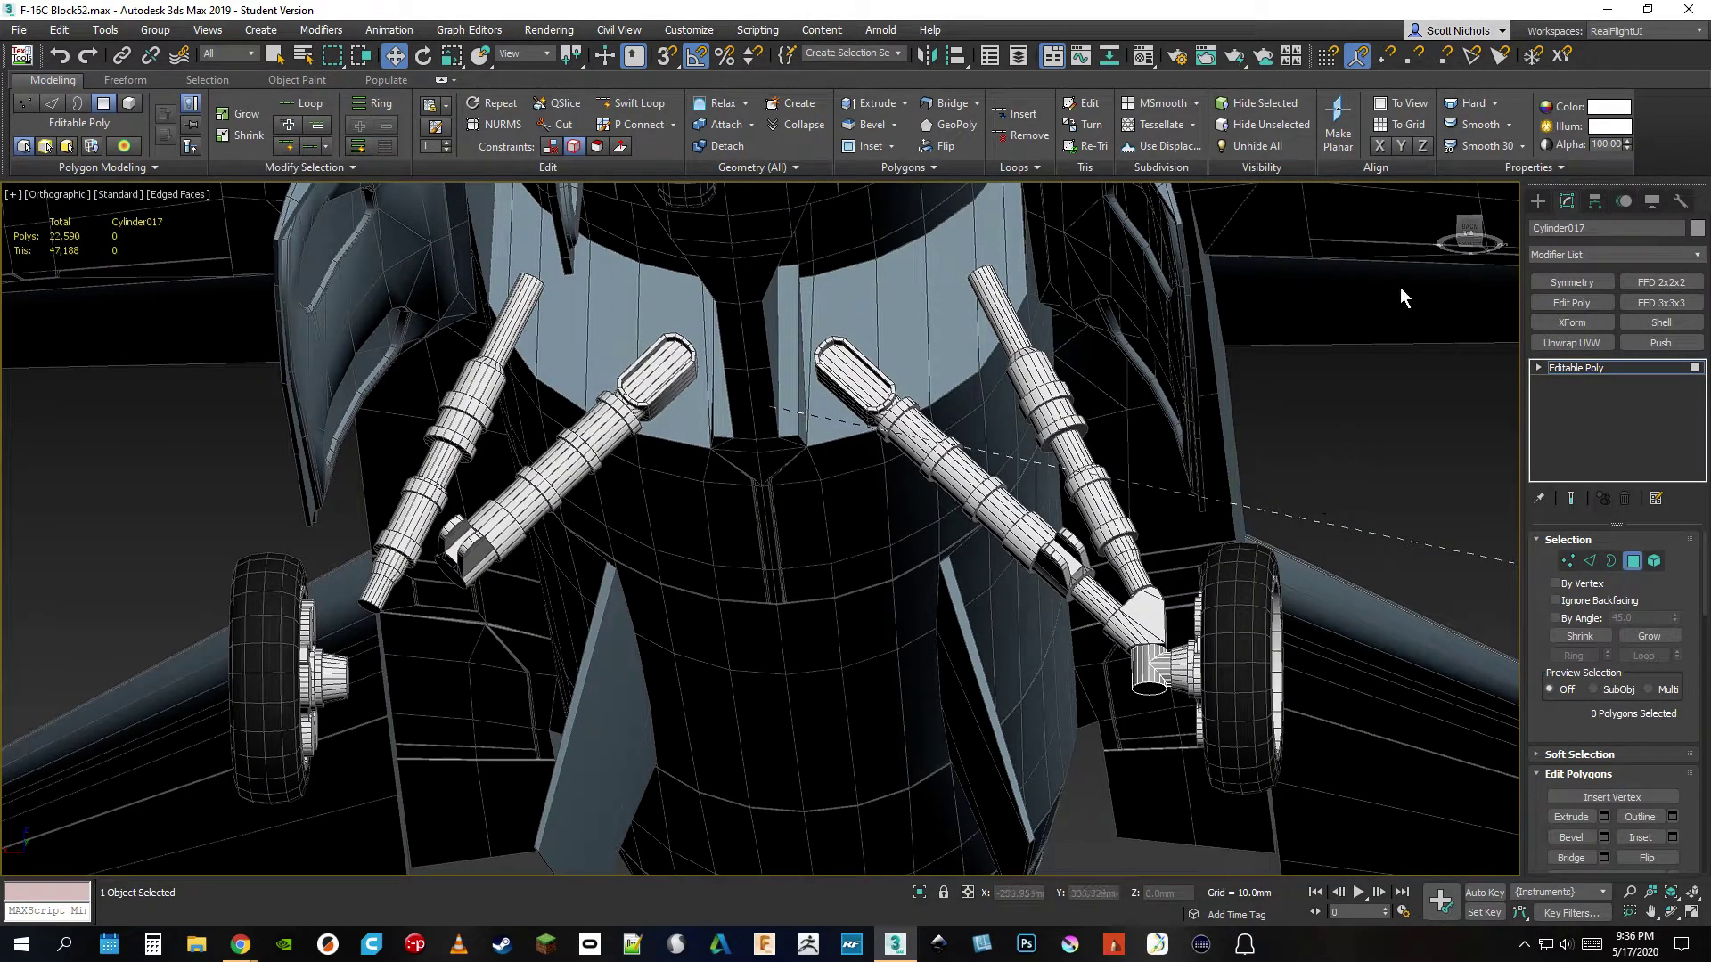
- Look over the nose and main landing gear from below, and view the aircraft from the side
{"action": "left_click_drag", "start_coordinate": [1473, 241], "coordinate": [1472, 289]}
{"action": "middle_click_drag", "start_coordinate": [161, 643], "coordinate": [685, 670]}
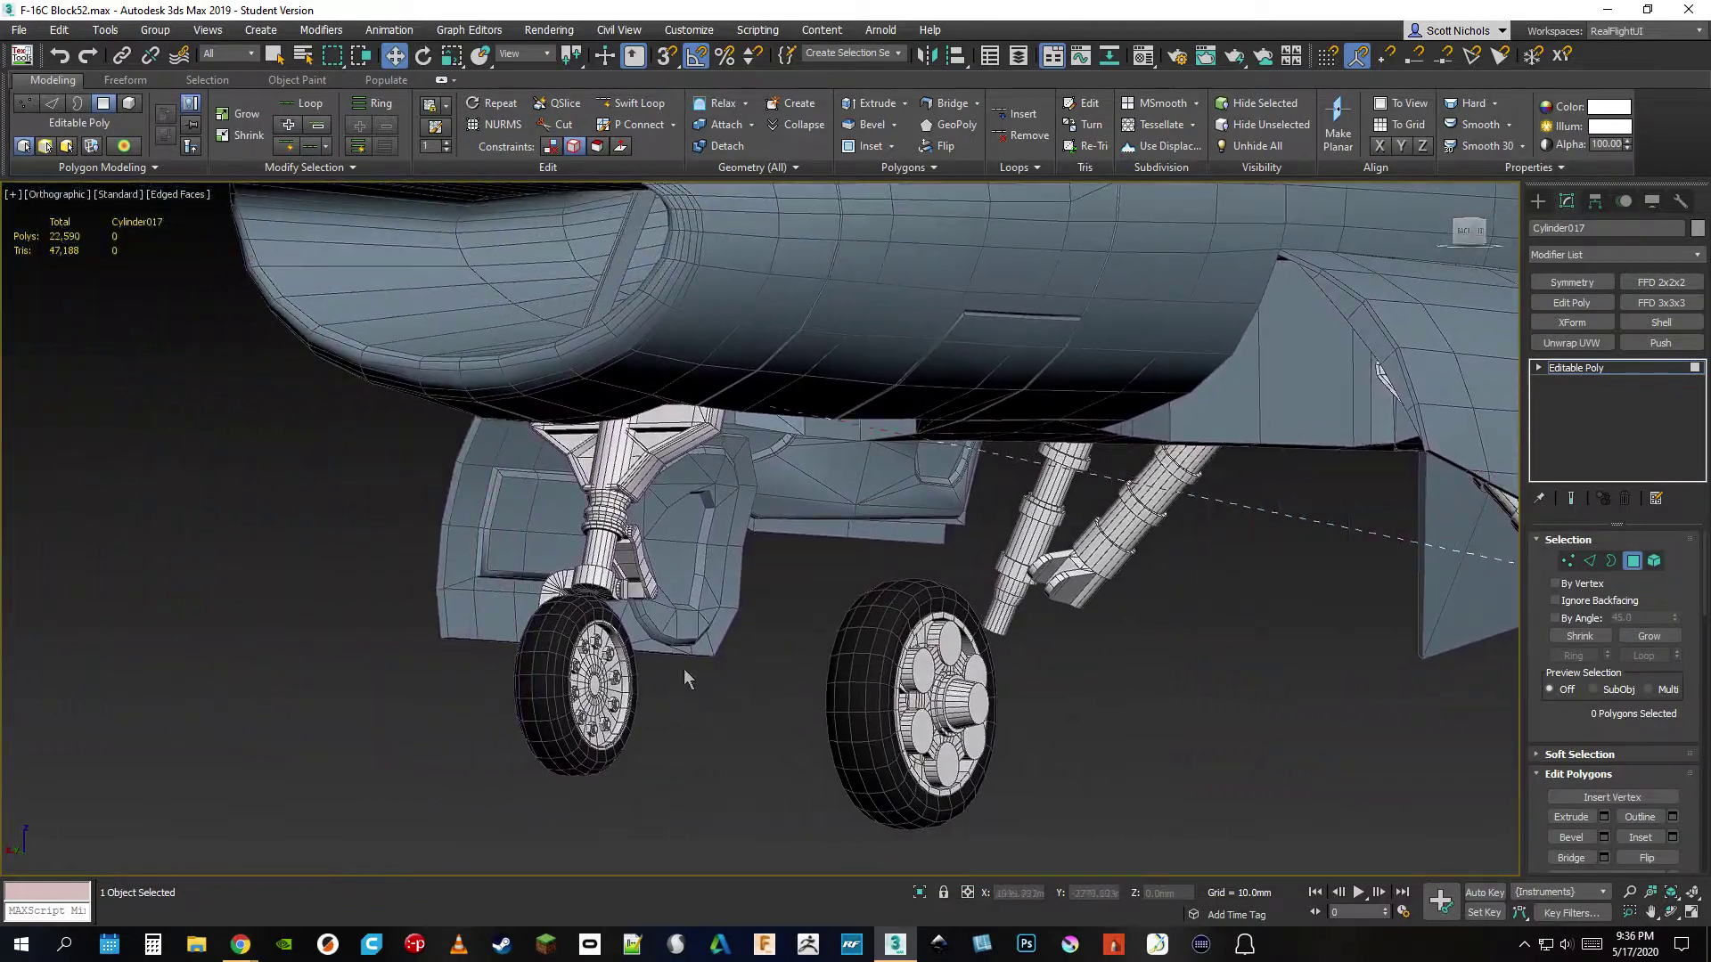
{"action": "scroll", "coordinate": [584, 494], "scroll_direction": "up", "scroll_amount": 6}
{"action": "scroll", "coordinate": [592, 469], "scroll_direction": "down", "scroll_amount": 6}
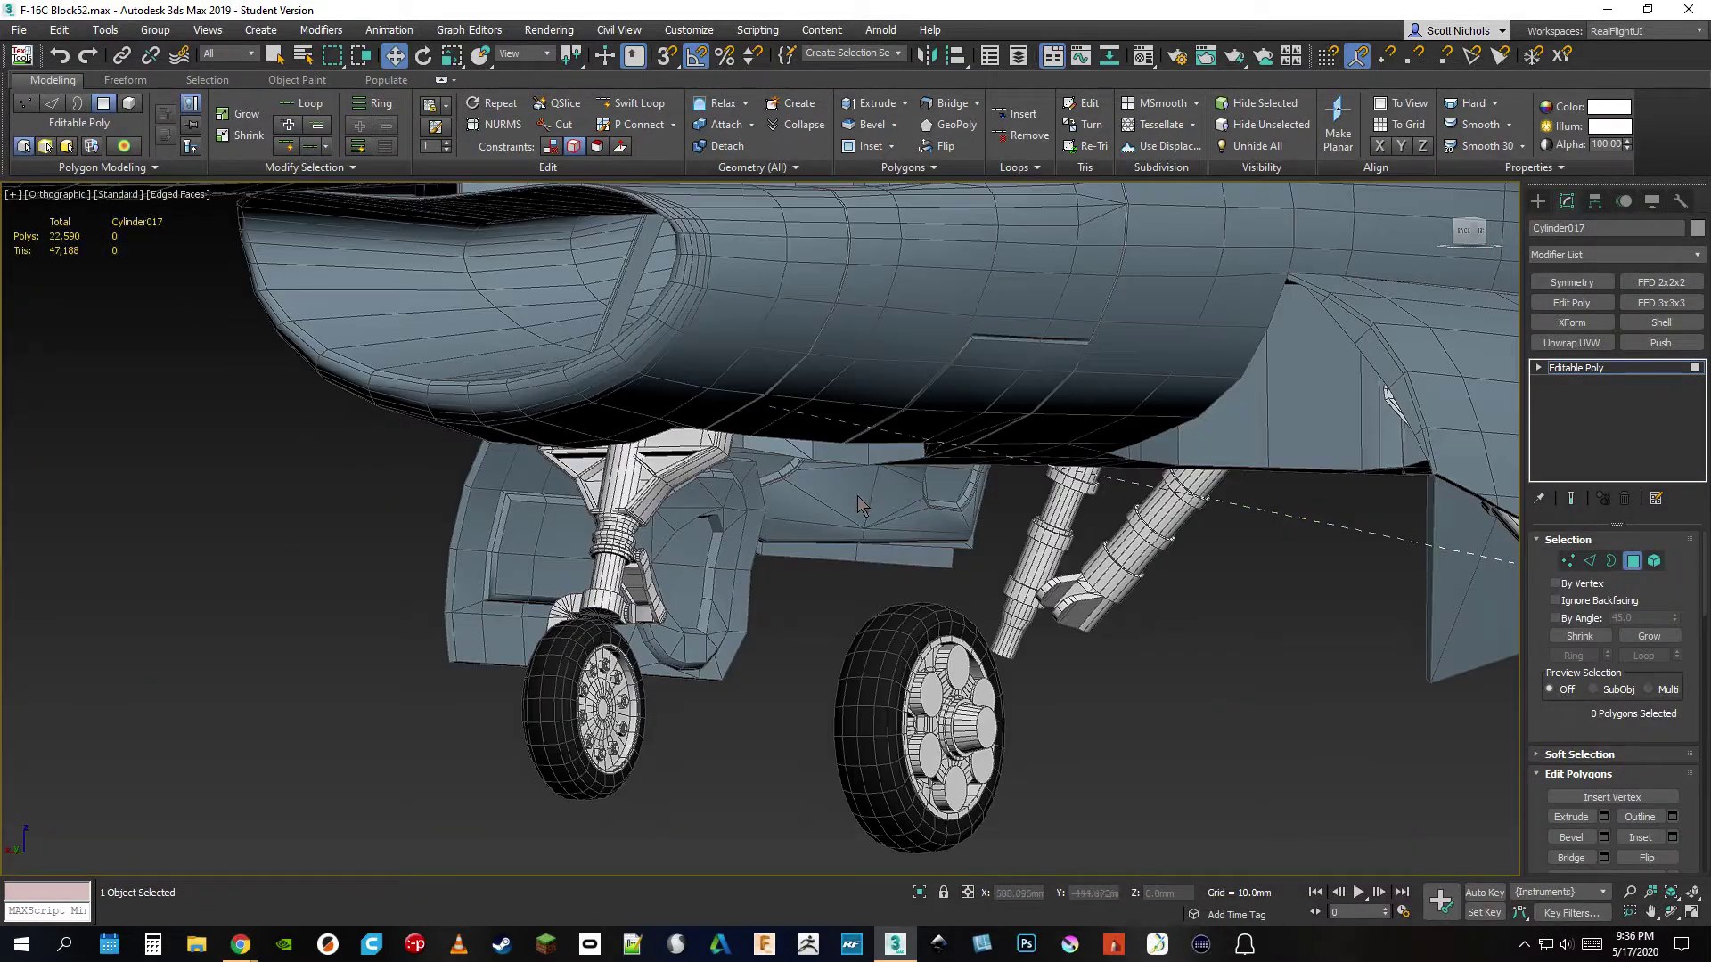
{"action": "scroll", "coordinate": [857, 506], "scroll_direction": "down", "scroll_amount": 6}
{"action": "middle_click_drag", "start_coordinate": [1017, 486], "coordinate": [967, 653]}
{"action": "left_click_drag", "start_coordinate": [1466, 235], "coordinate": [1453, 284]}
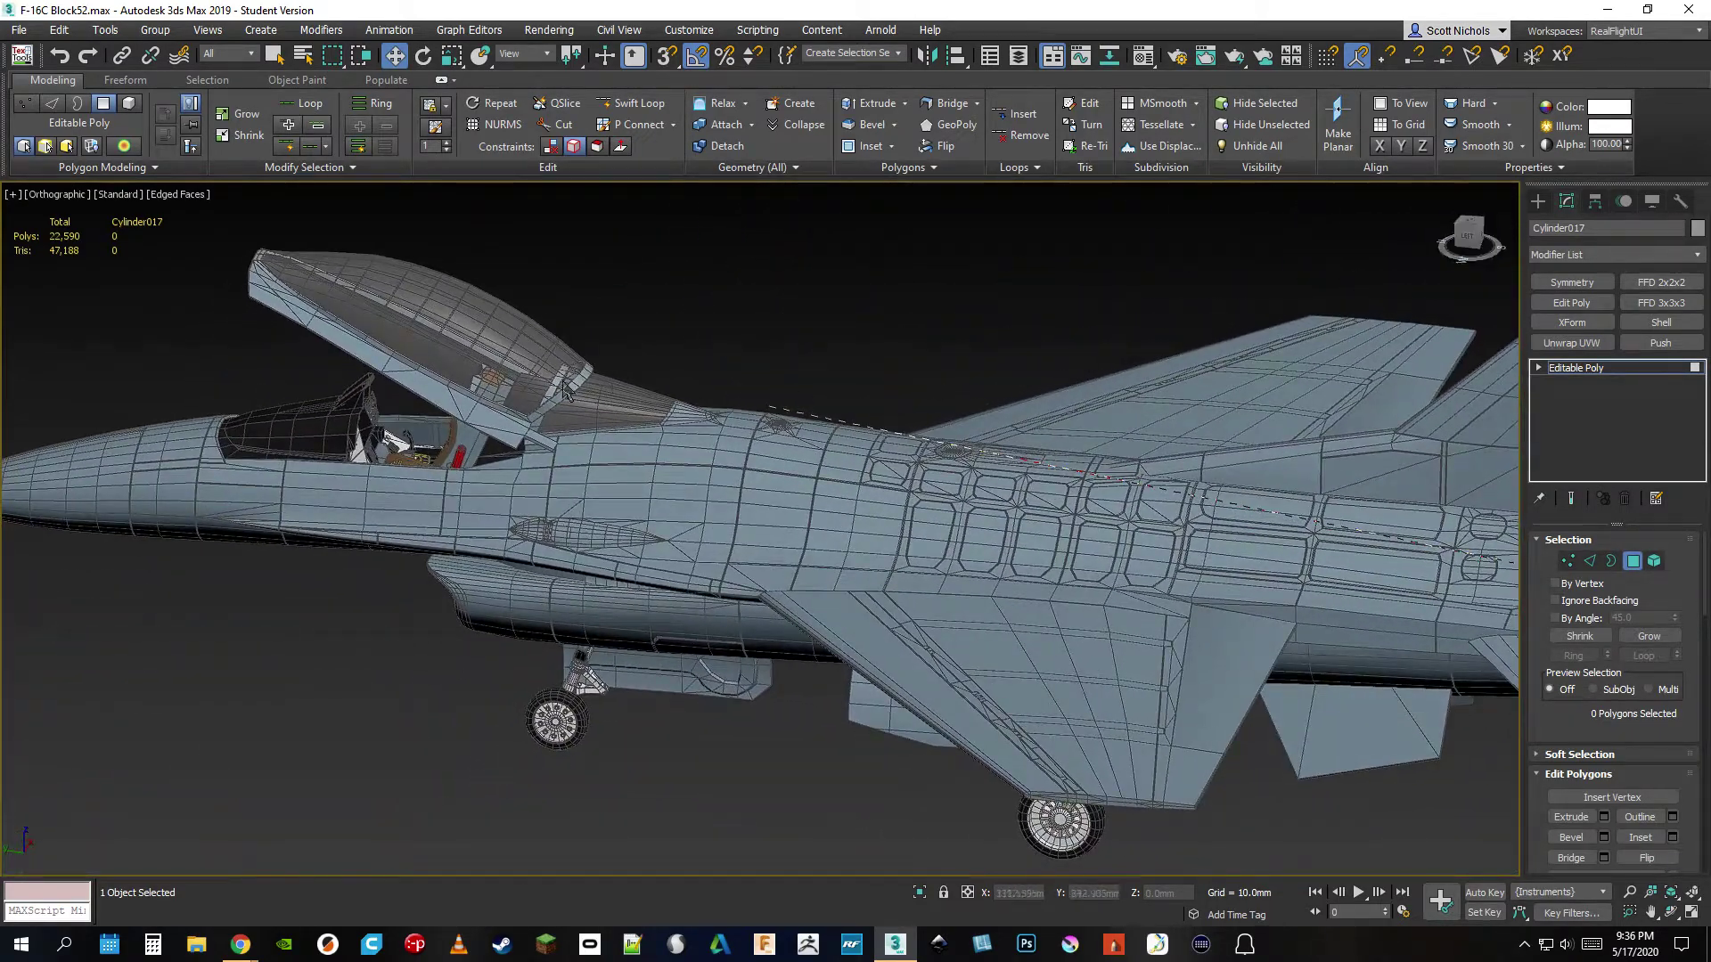
- Examine the recessed panel beside the cockpit's knob console, including the narrow gaps between its segments
{"action": "scroll", "coordinate": [374, 416], "scroll_direction": "up", "scroll_amount": 15}
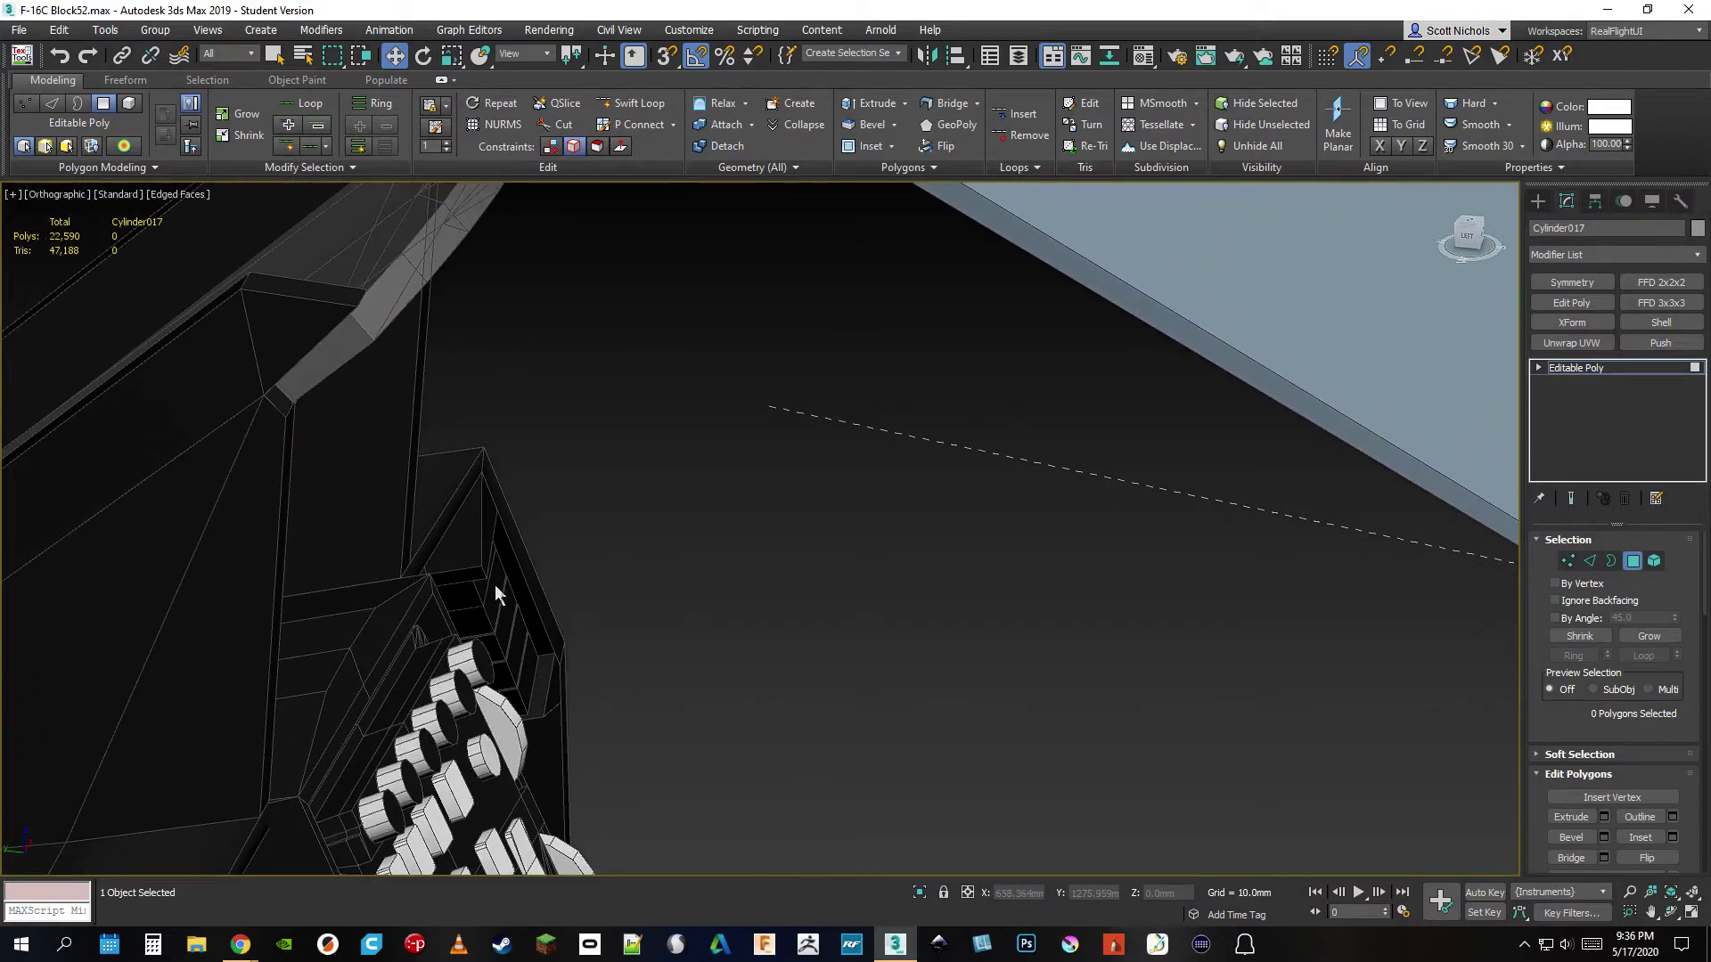
{"action": "scroll", "coordinate": [498, 595], "scroll_direction": "up", "scroll_amount": 3}
{"action": "left_click_drag", "start_coordinate": [1478, 230], "coordinate": [1466, 225]}
{"action": "middle_click_drag", "start_coordinate": [1329, 618], "coordinate": [133, 302]}
{"action": "middle_click_drag", "start_coordinate": [694, 614], "coordinate": [617, 280]}
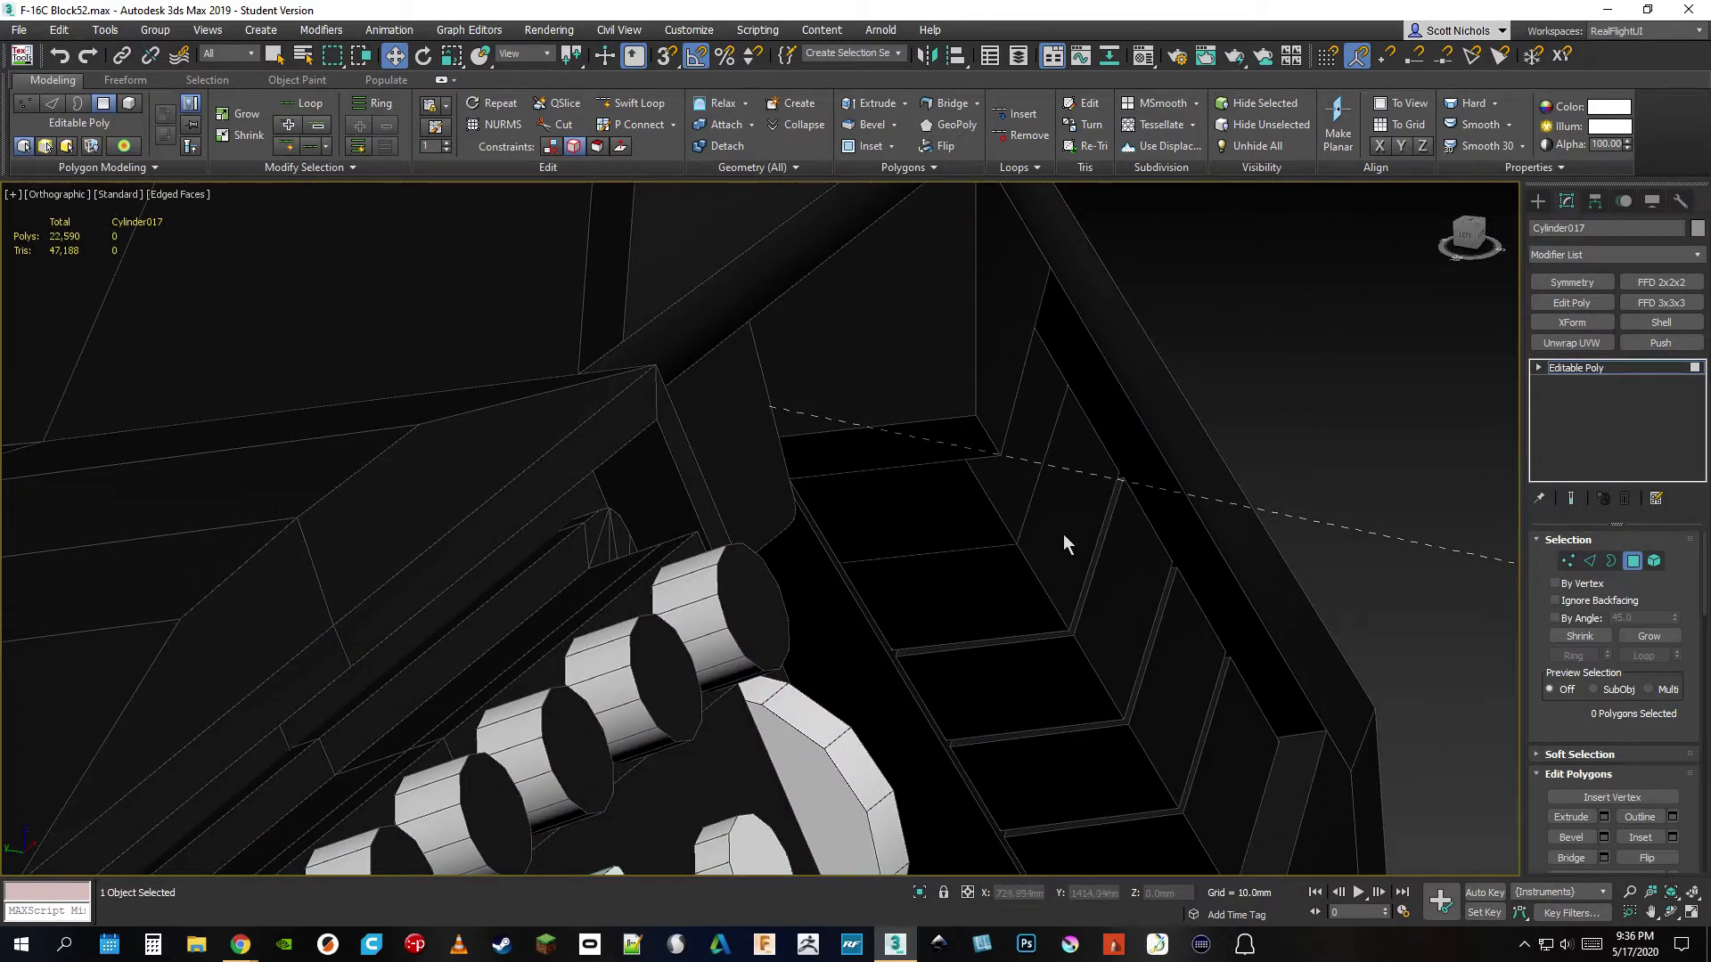
{"action": "middle_click_drag", "start_coordinate": [1063, 533], "coordinate": [820, 430]}
{"action": "scroll", "coordinate": [820, 429], "scroll_direction": "up", "scroll_amount": 3}
{"action": "scroll", "coordinate": [869, 593], "scroll_direction": "down", "scroll_amount": 2}
{"action": "middle_click_drag", "start_coordinate": [876, 618], "coordinate": [664, 643]}
{"action": "scroll", "coordinate": [583, 565], "scroll_direction": "down", "scroll_amount": 3}
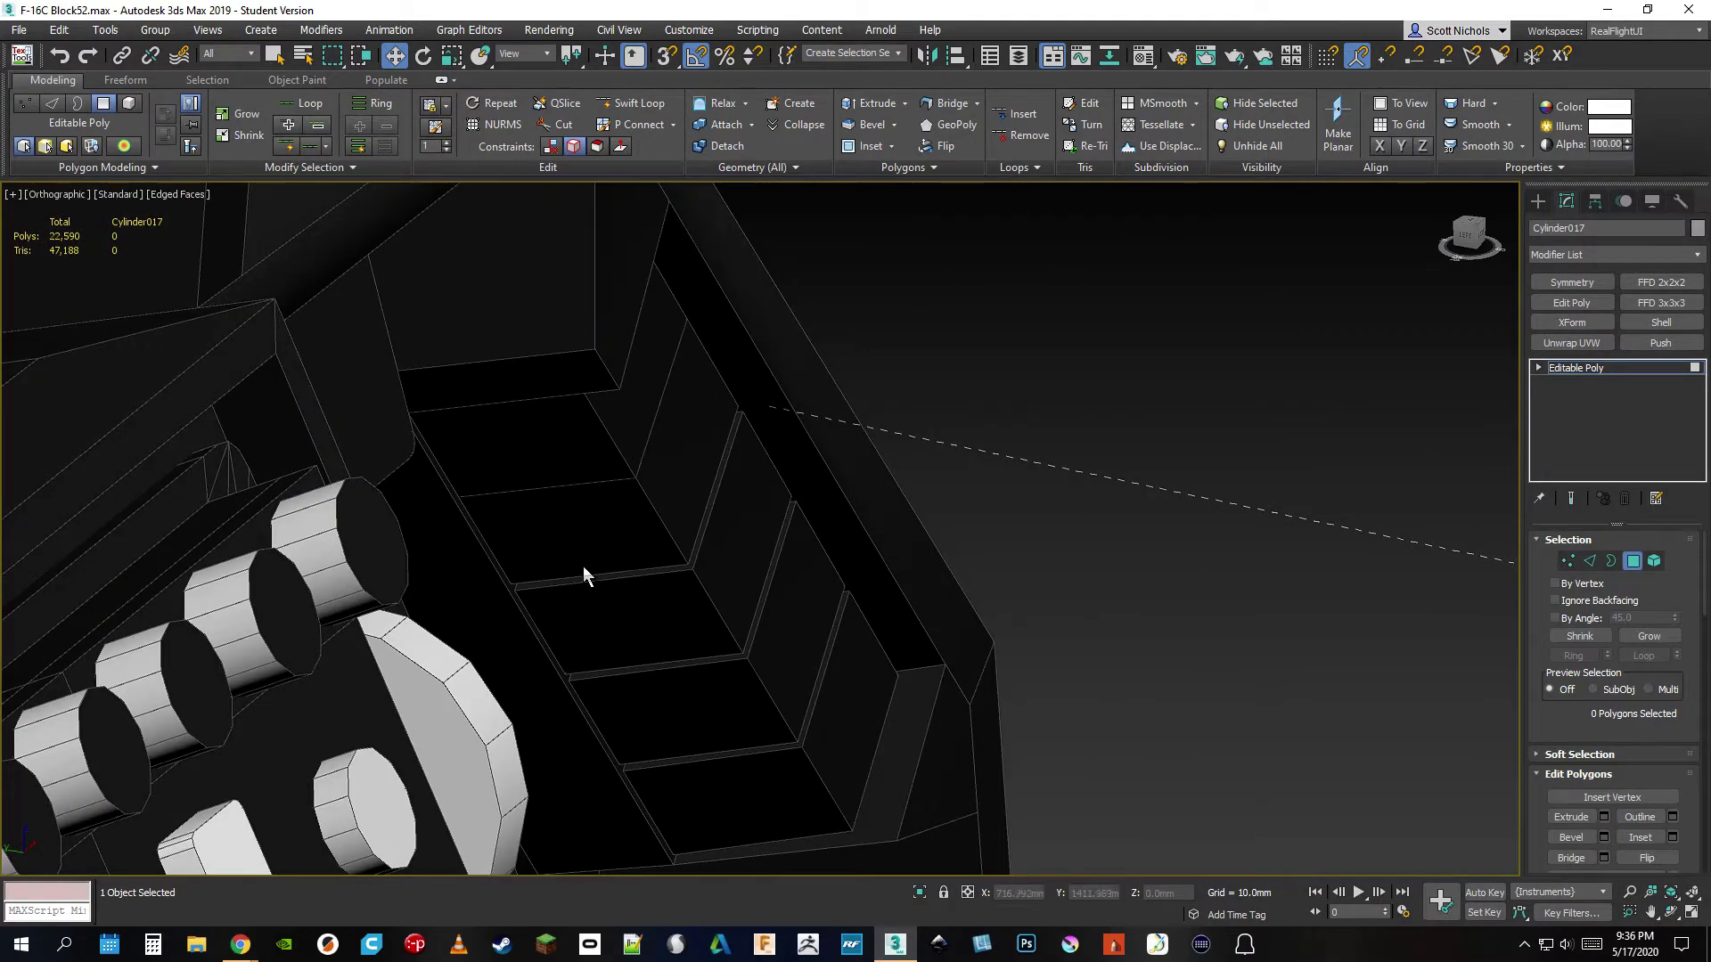
{"action": "left_click_drag", "start_coordinate": [1474, 235], "coordinate": [1464, 240]}
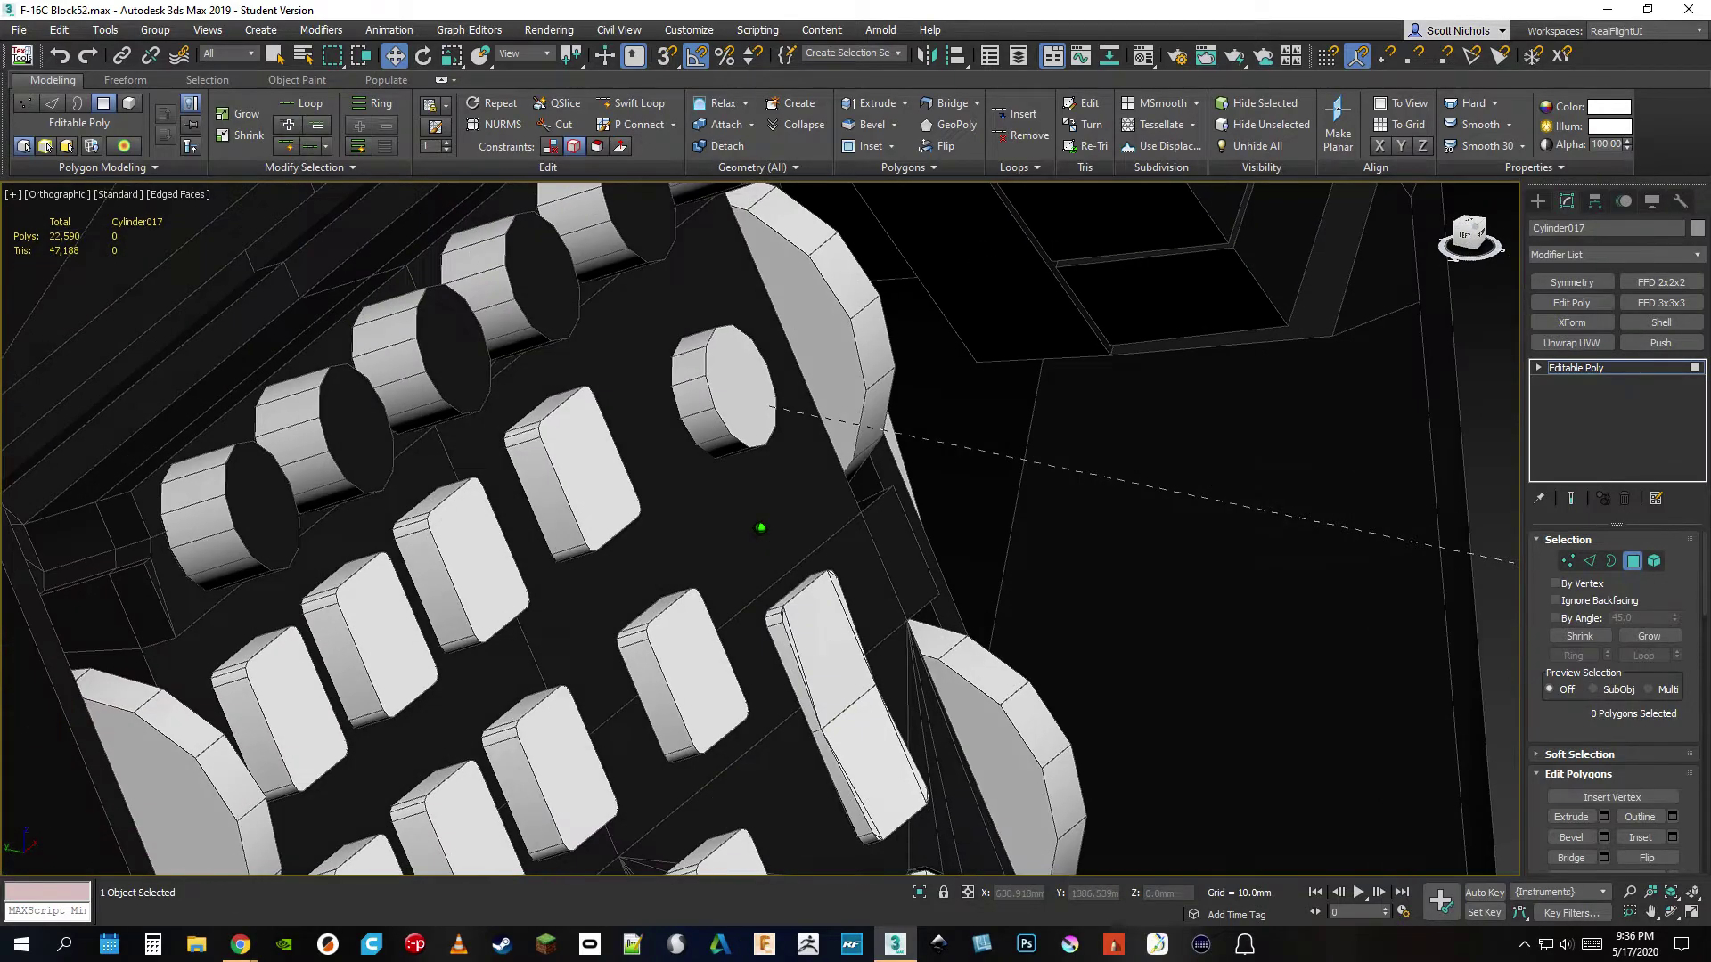
{"action": "middle_click_drag", "start_coordinate": [1249, 430], "coordinate": [1015, 695]}
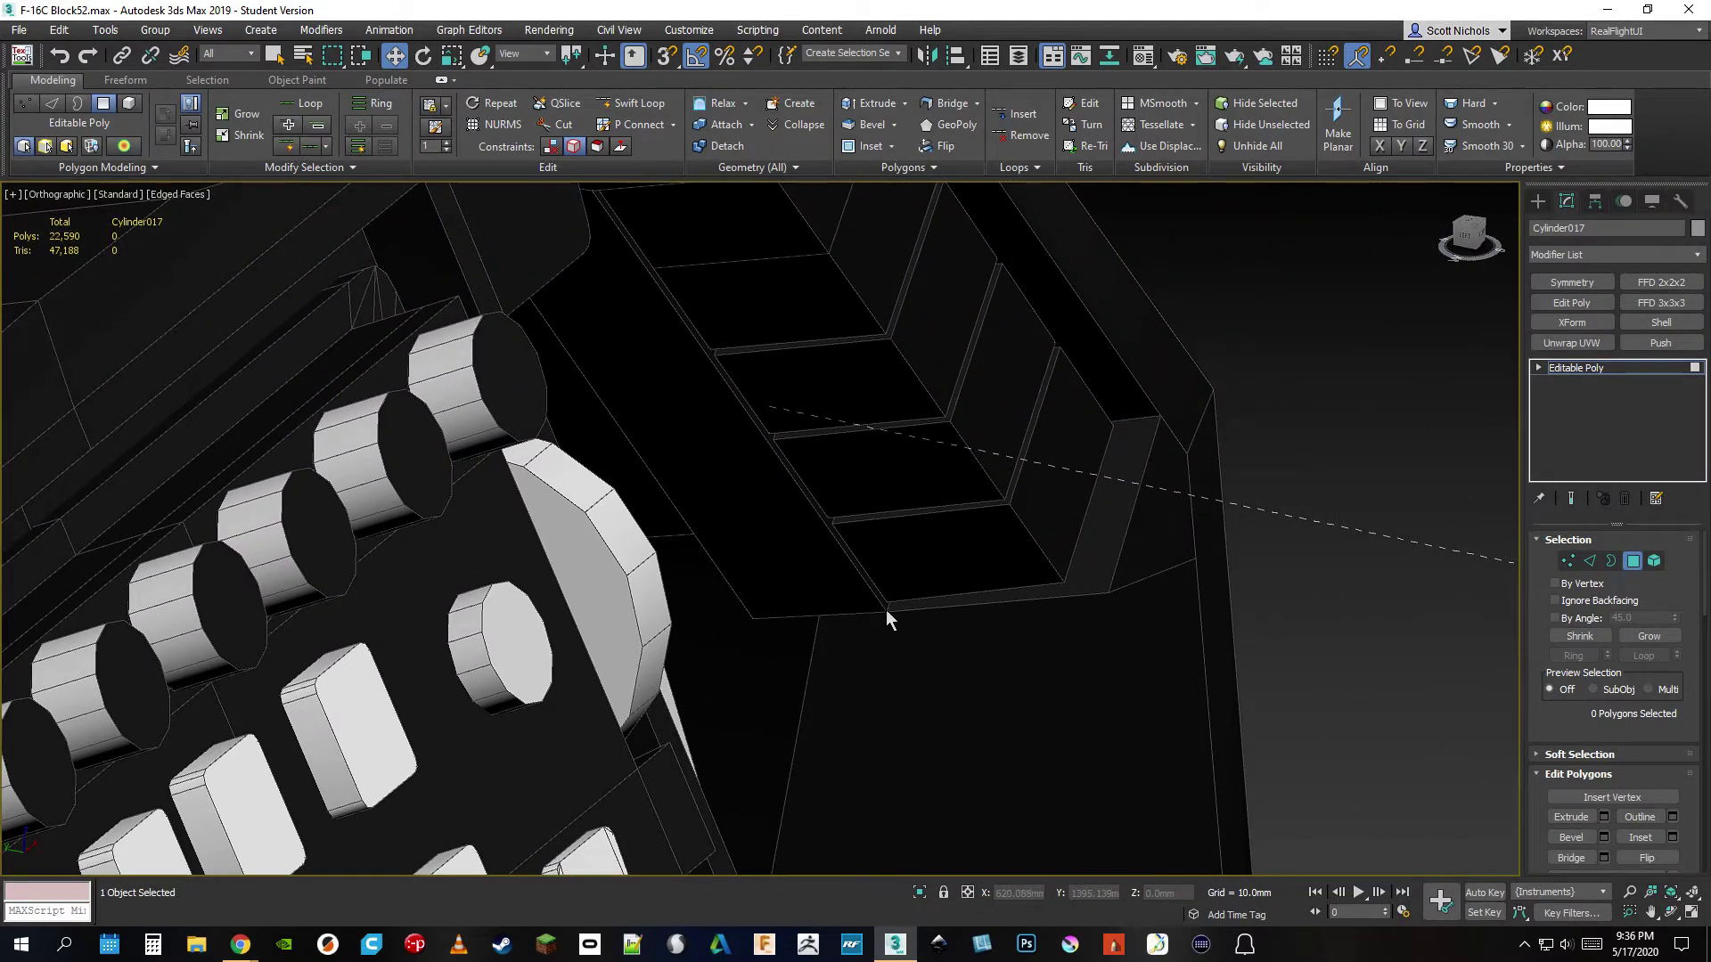
{"action": "scroll", "coordinate": [713, 361], "scroll_direction": "up", "scroll_amount": 4}
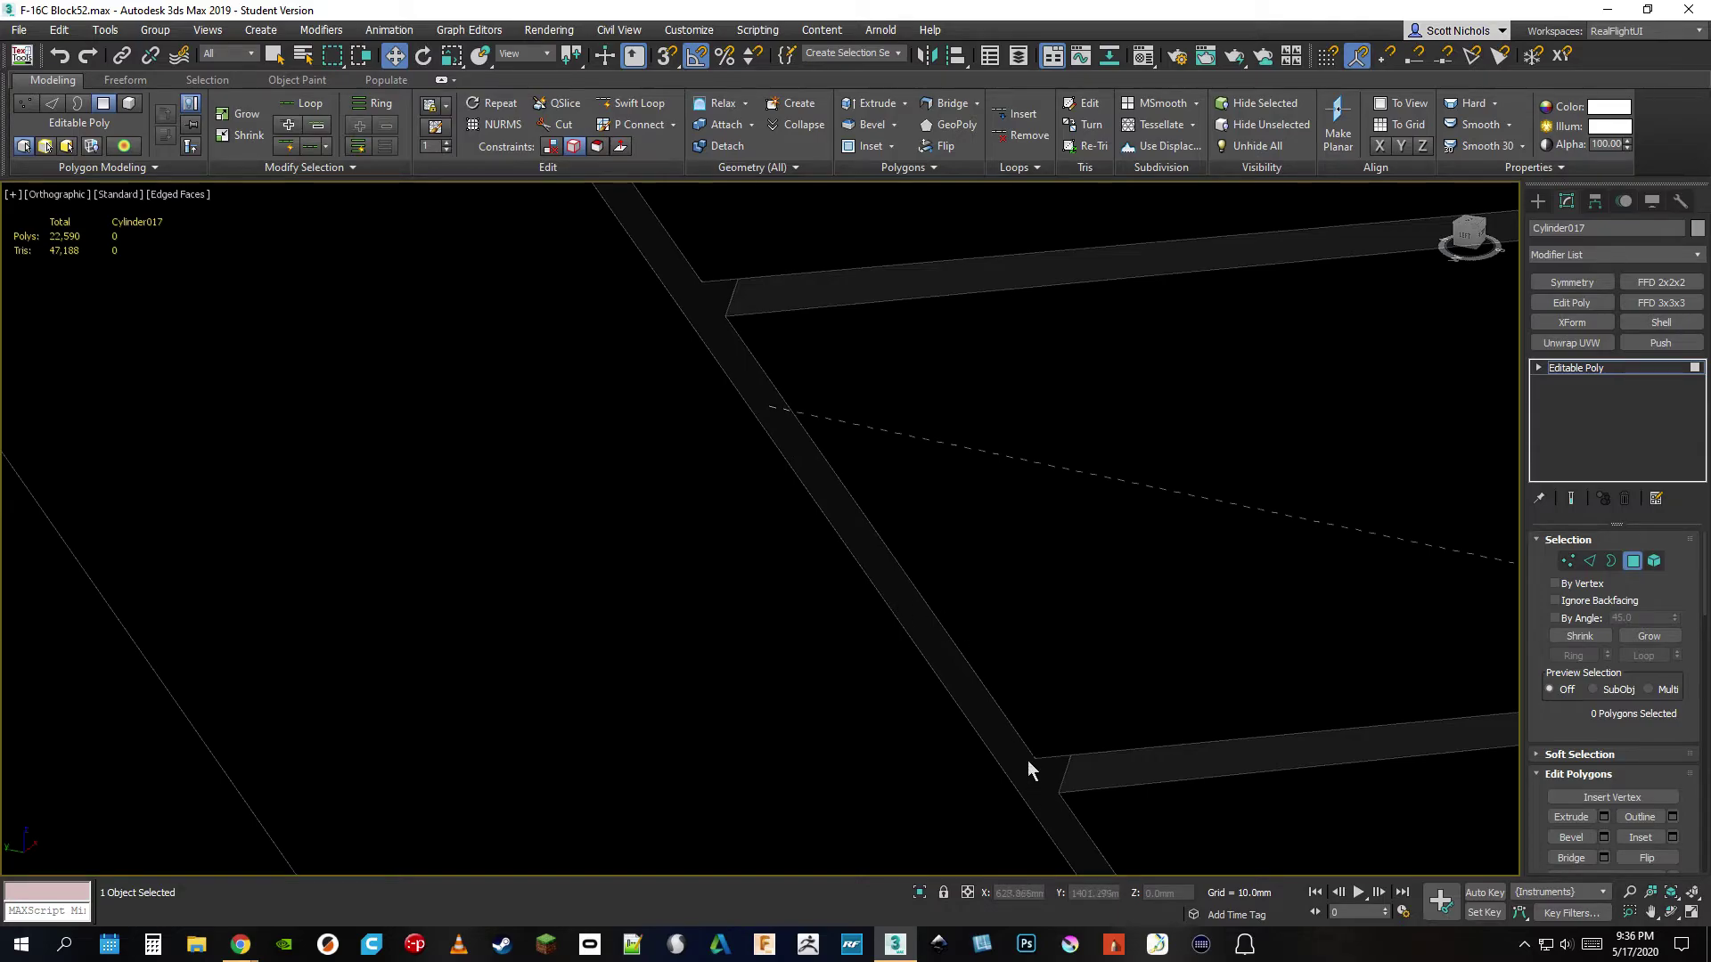
{"action": "scroll", "coordinate": [836, 543], "scroll_direction": "down", "scroll_amount": 4}
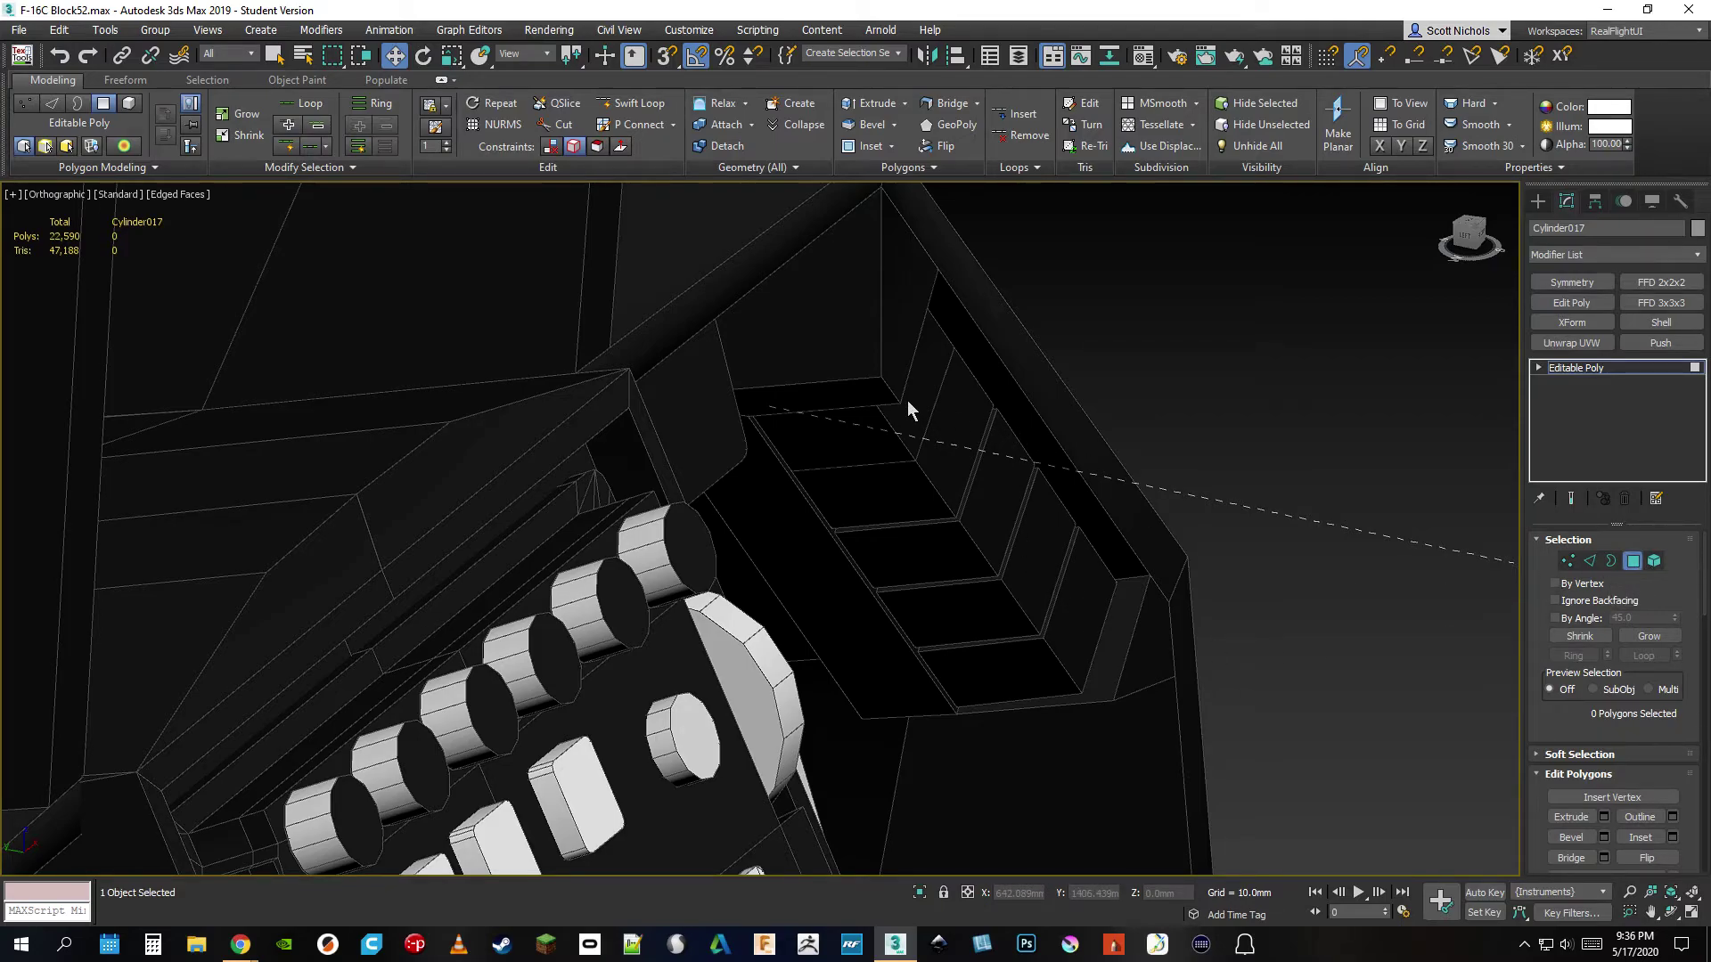
- Leave the joint's polygon editing, select the segmented cockpit panel, and grow its polygon selection across both sides of the recess
{"action": "left_click", "coordinate": [1633, 561]}
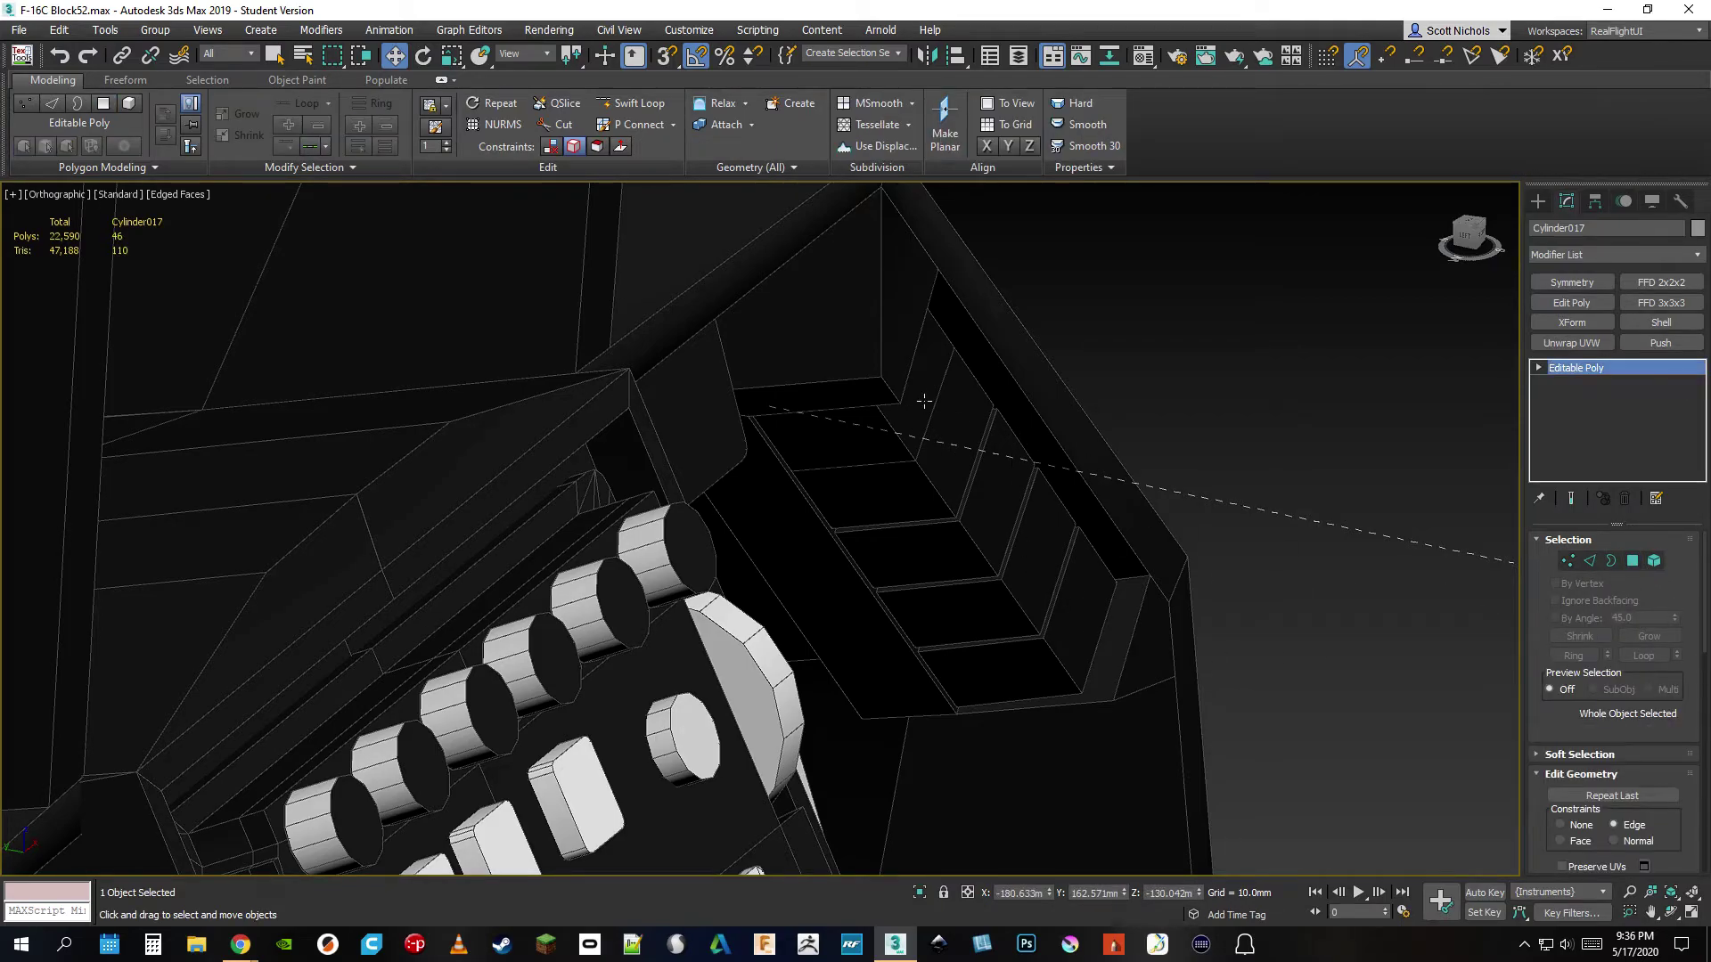
{"action": "left_click", "coordinate": [924, 402]}
{"action": "left_click", "coordinate": [1632, 560]}
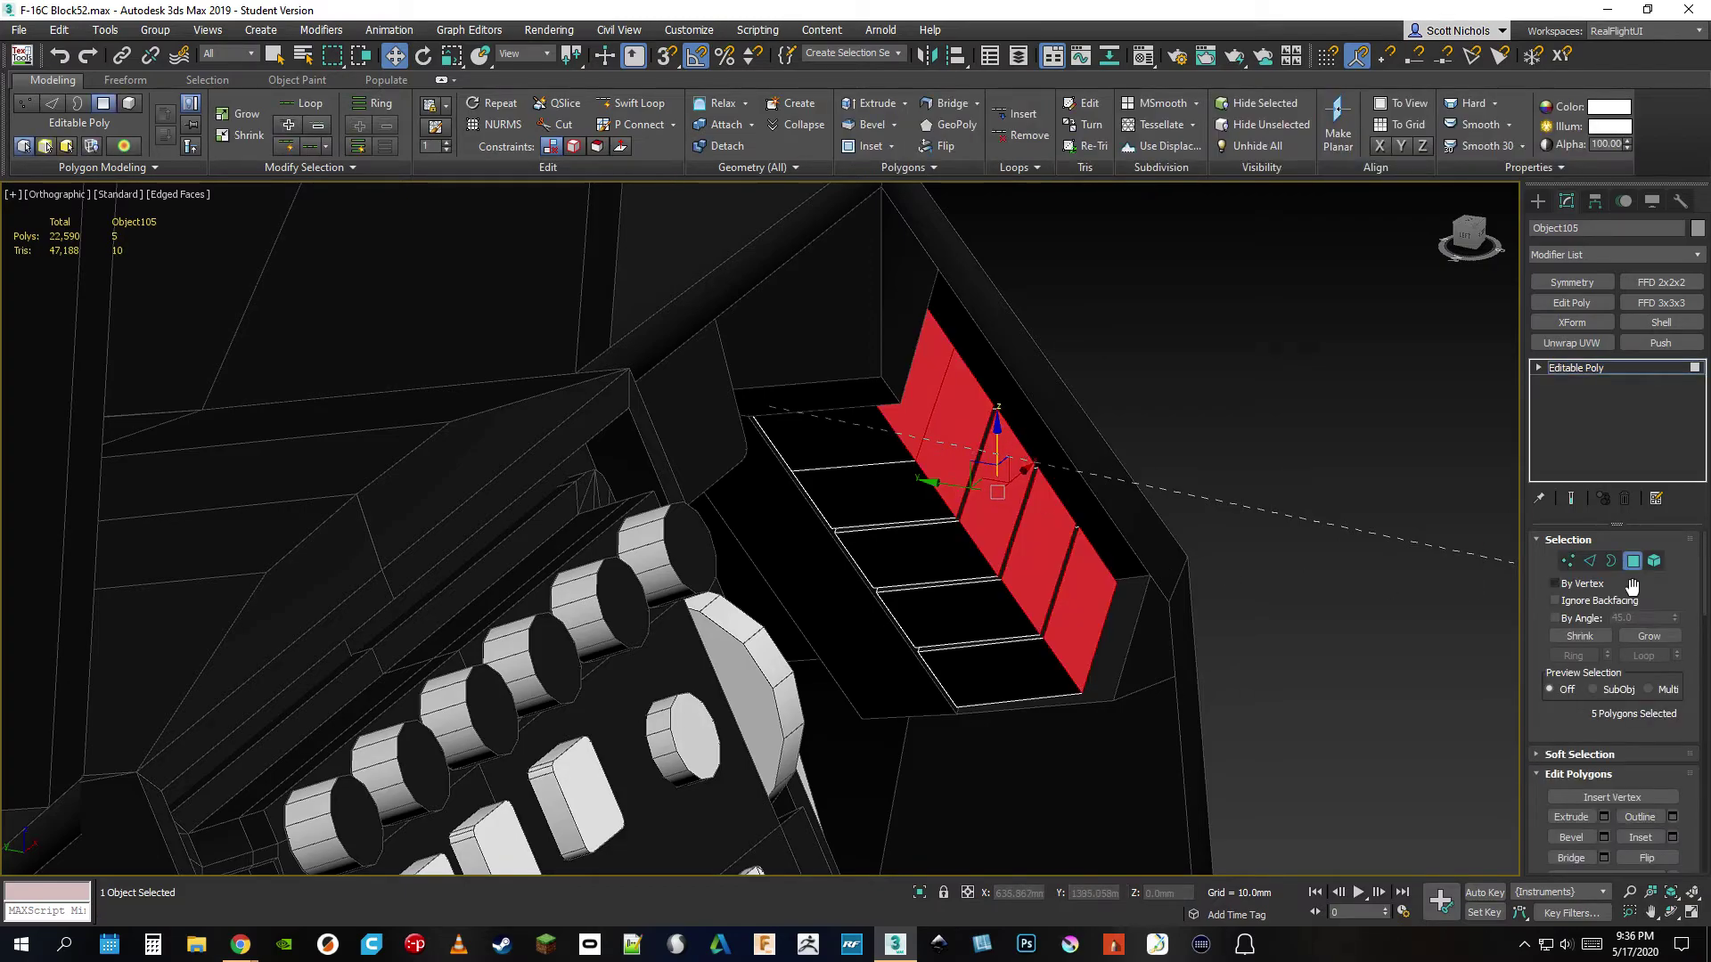
{"action": "left_click", "coordinate": [1649, 635]}
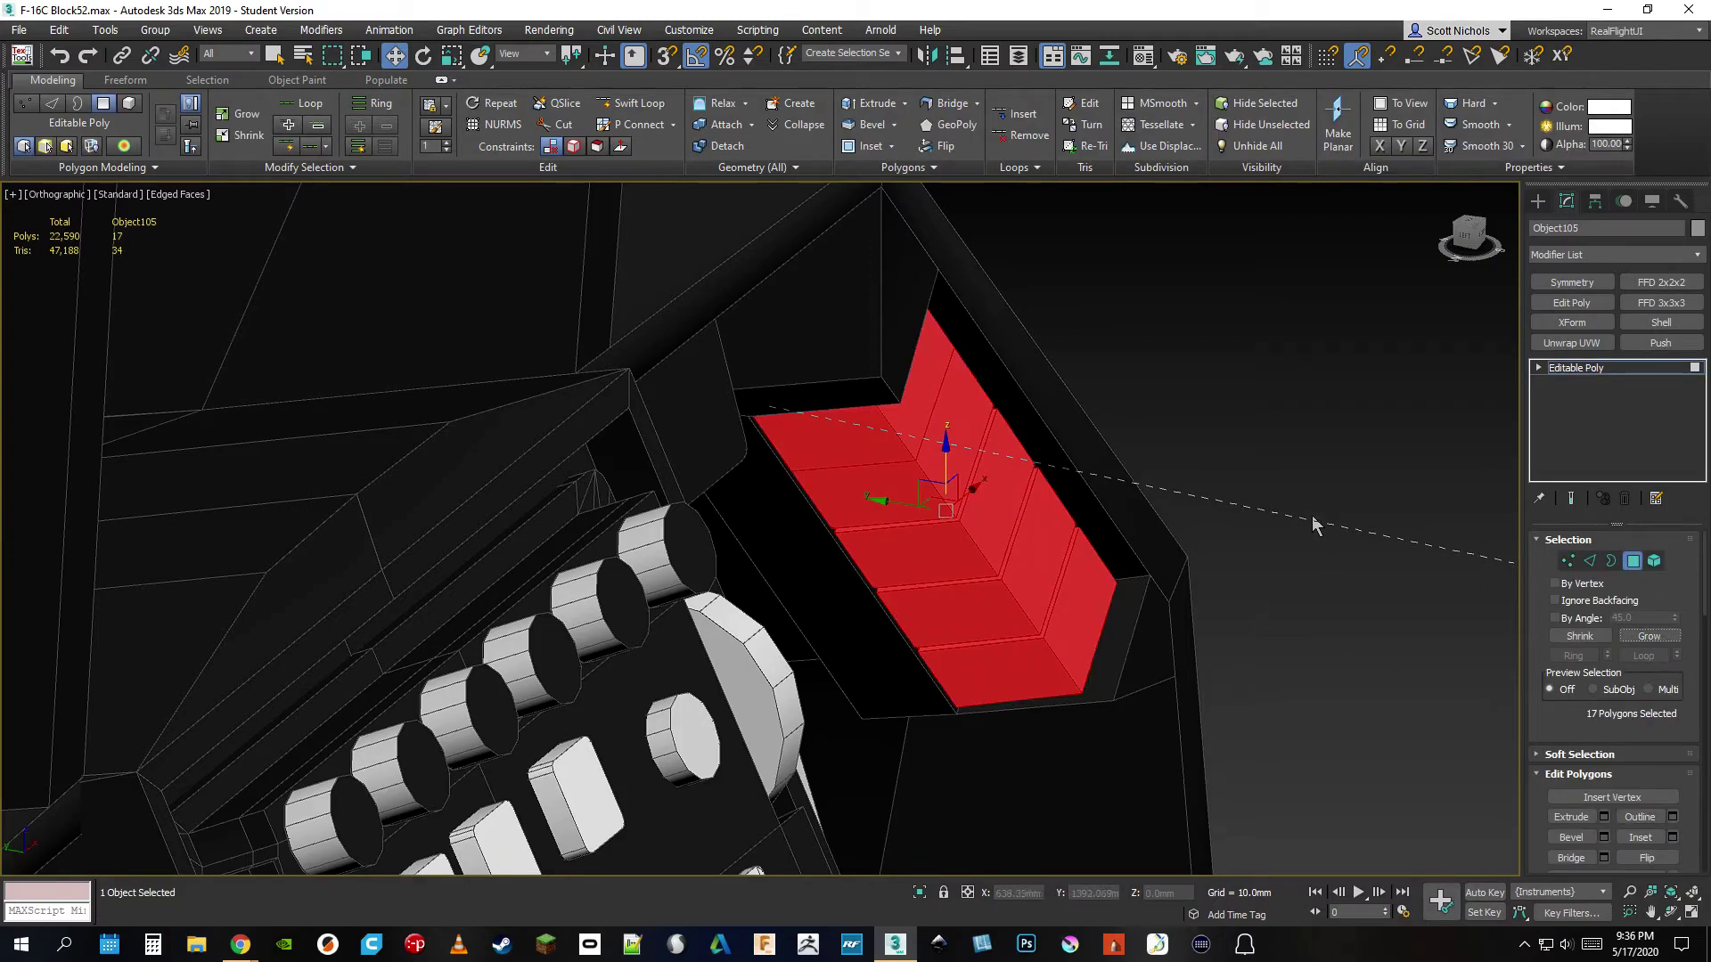
- Examine the selected recessed panel's segments and gaps from the front, including its place beside the instrument panel
{"action": "left_click_drag", "start_coordinate": [1470, 246], "coordinate": [1451, 232]}
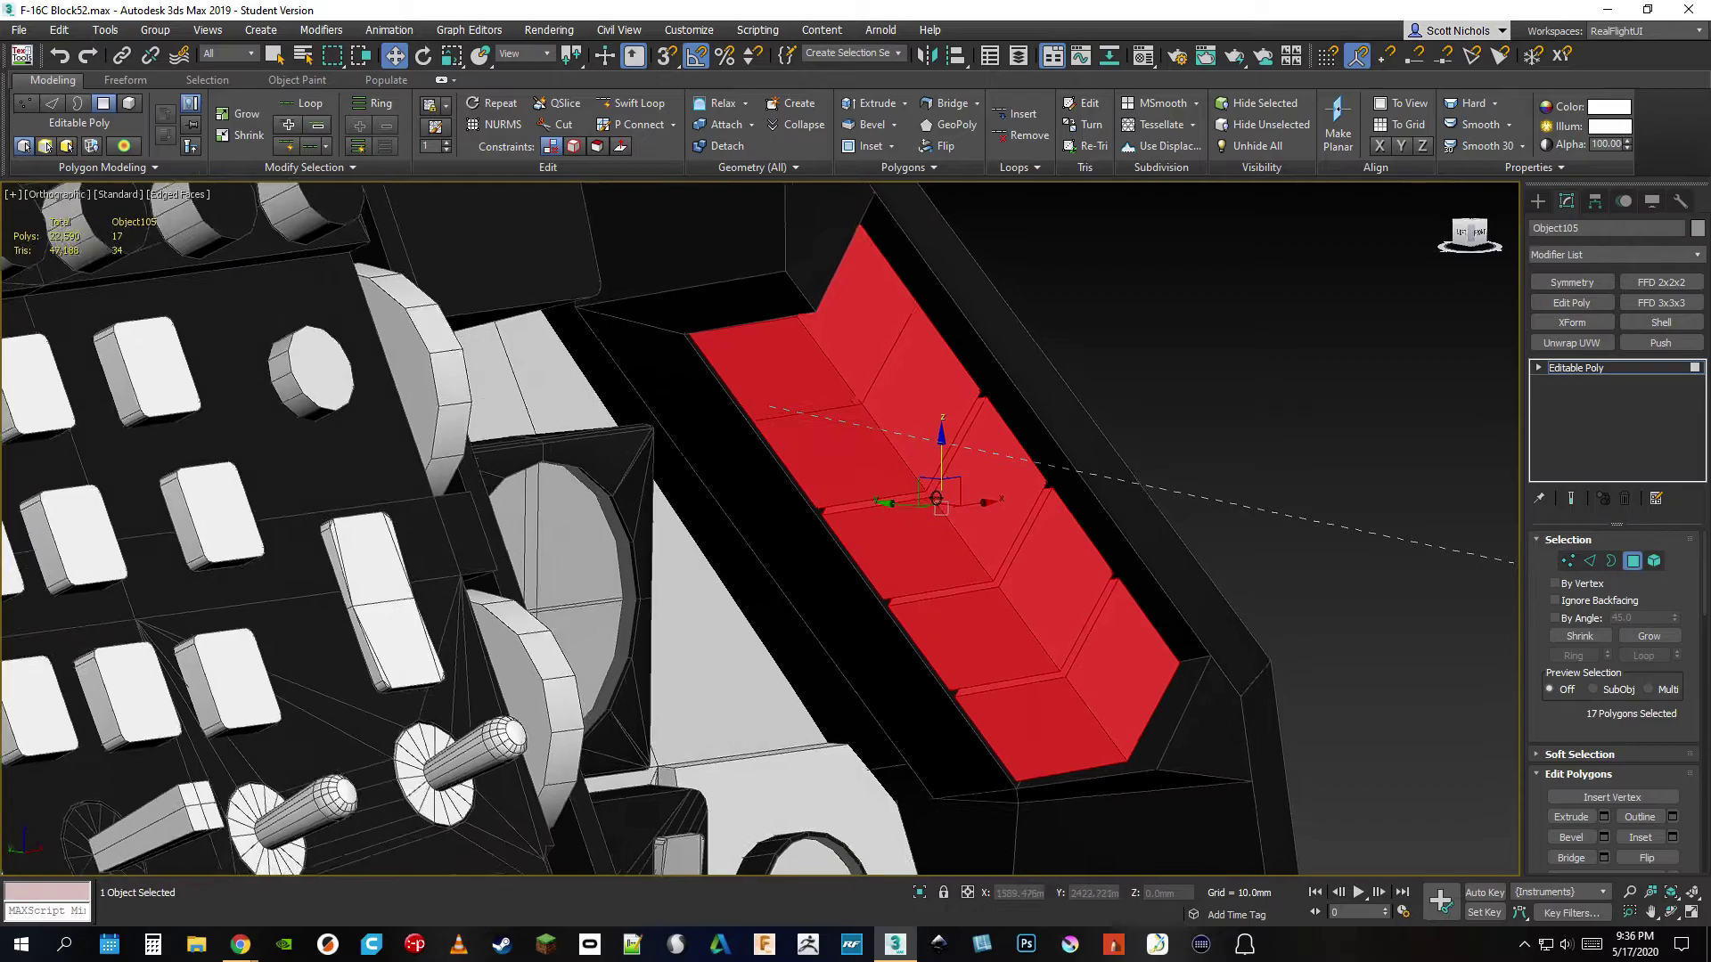
{"action": "middle_click_drag", "start_coordinate": [1336, 476], "coordinate": [1304, 459], "text": "alt"}
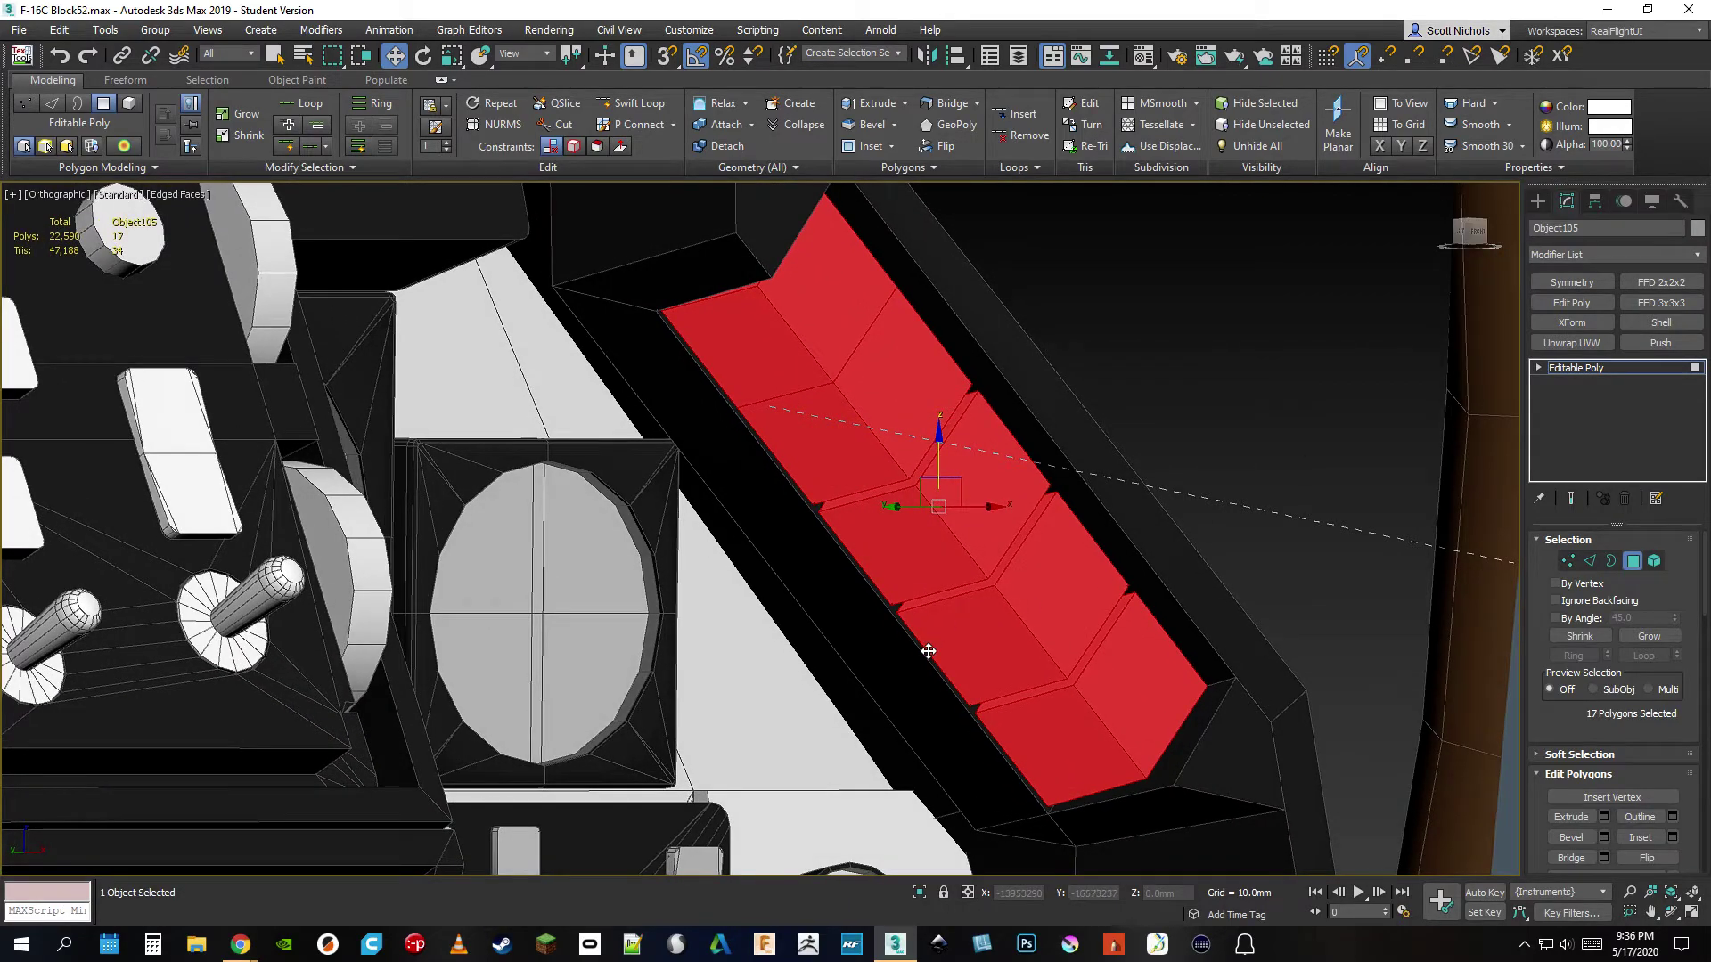
{"action": "scroll", "coordinate": [927, 651], "scroll_direction": "up", "scroll_amount": 2}
{"action": "middle_click_drag", "start_coordinate": [770, 435], "coordinate": [797, 603]}
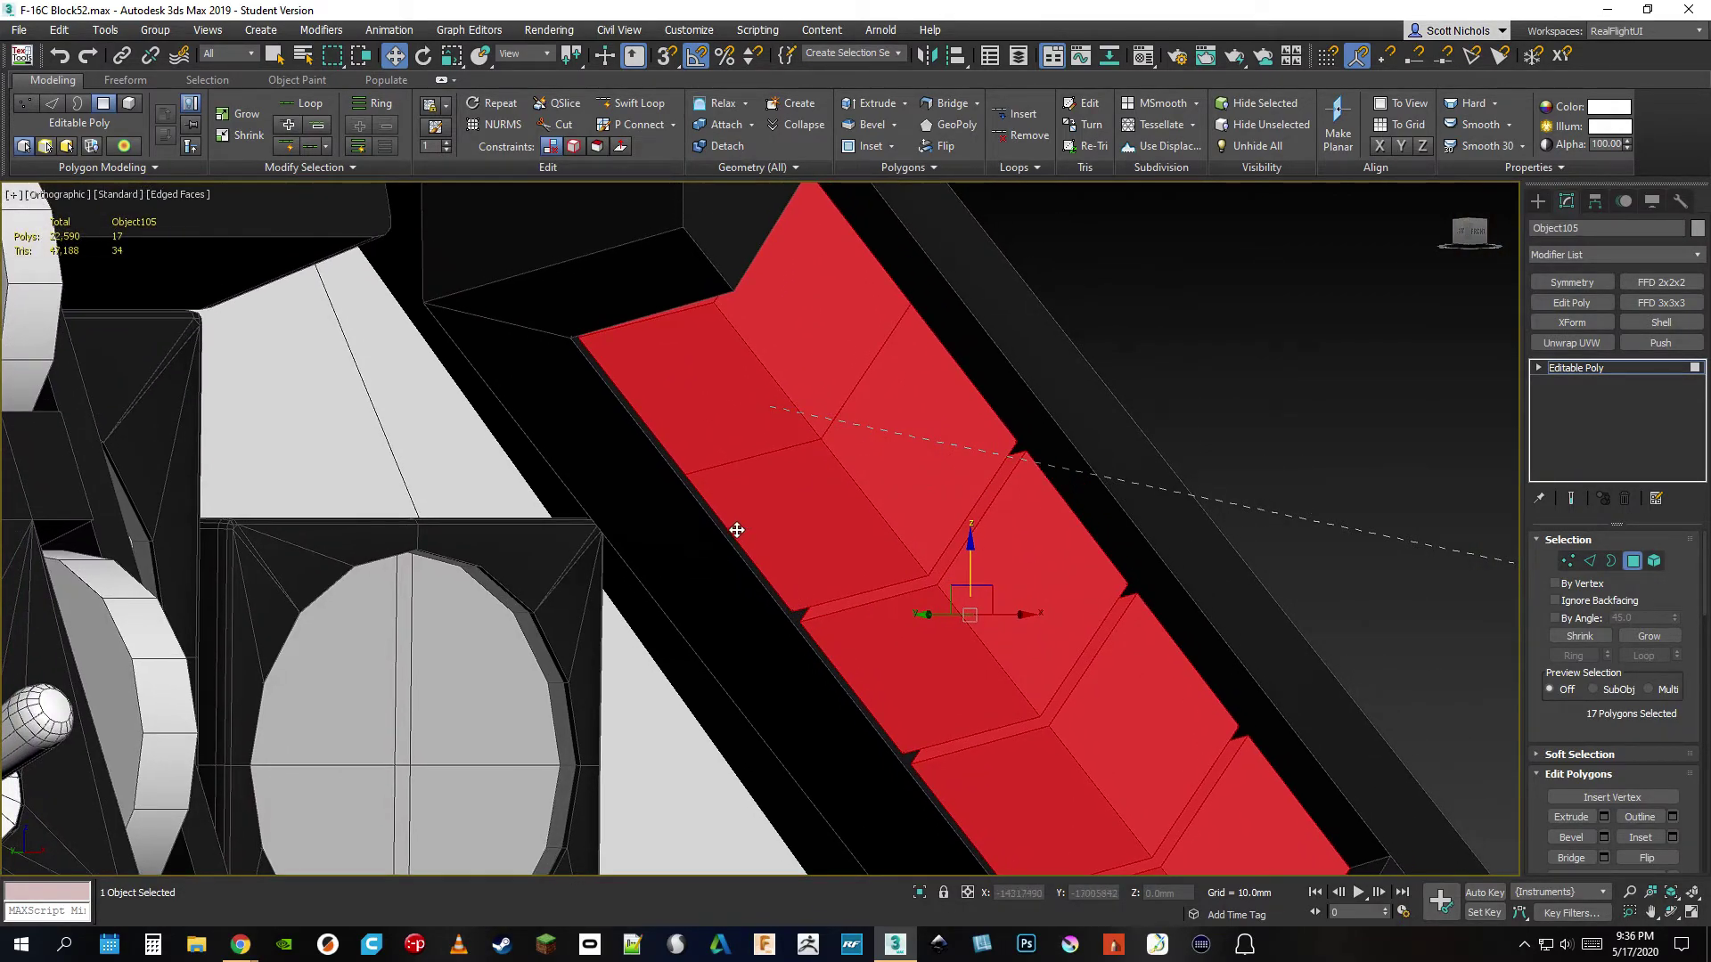
{"action": "middle_click_drag", "start_coordinate": [1191, 760], "coordinate": [1108, 466]}
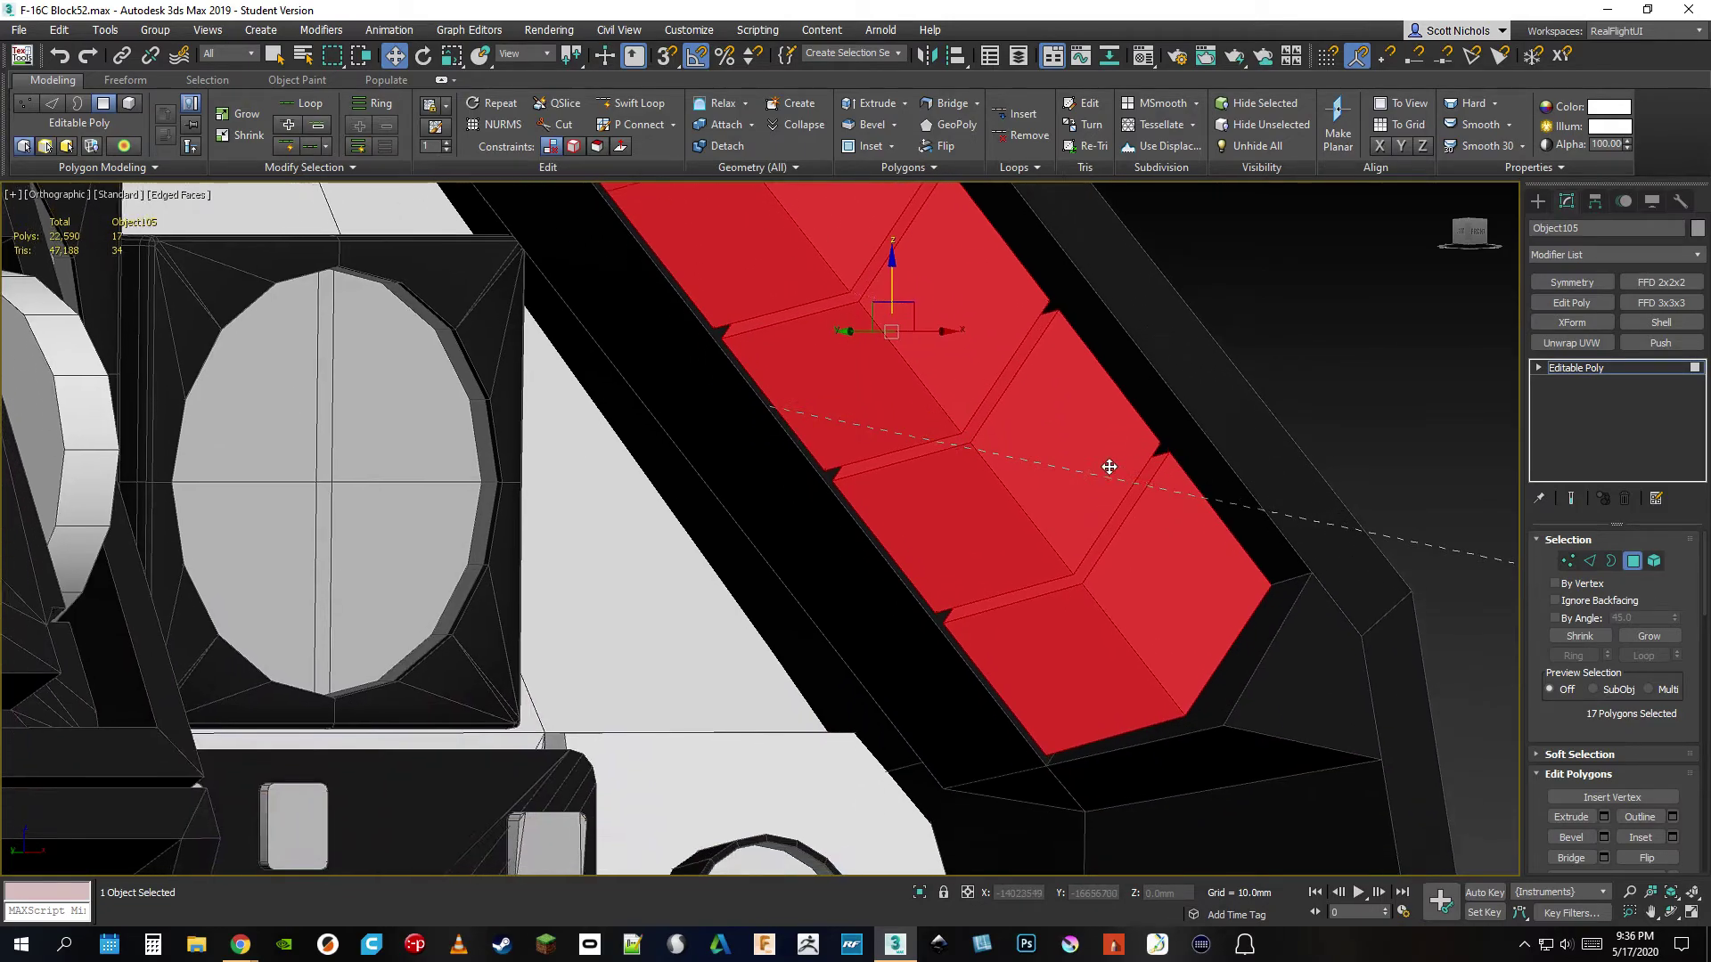
{"action": "scroll", "coordinate": [1108, 466], "scroll_direction": "down", "scroll_amount": 3}
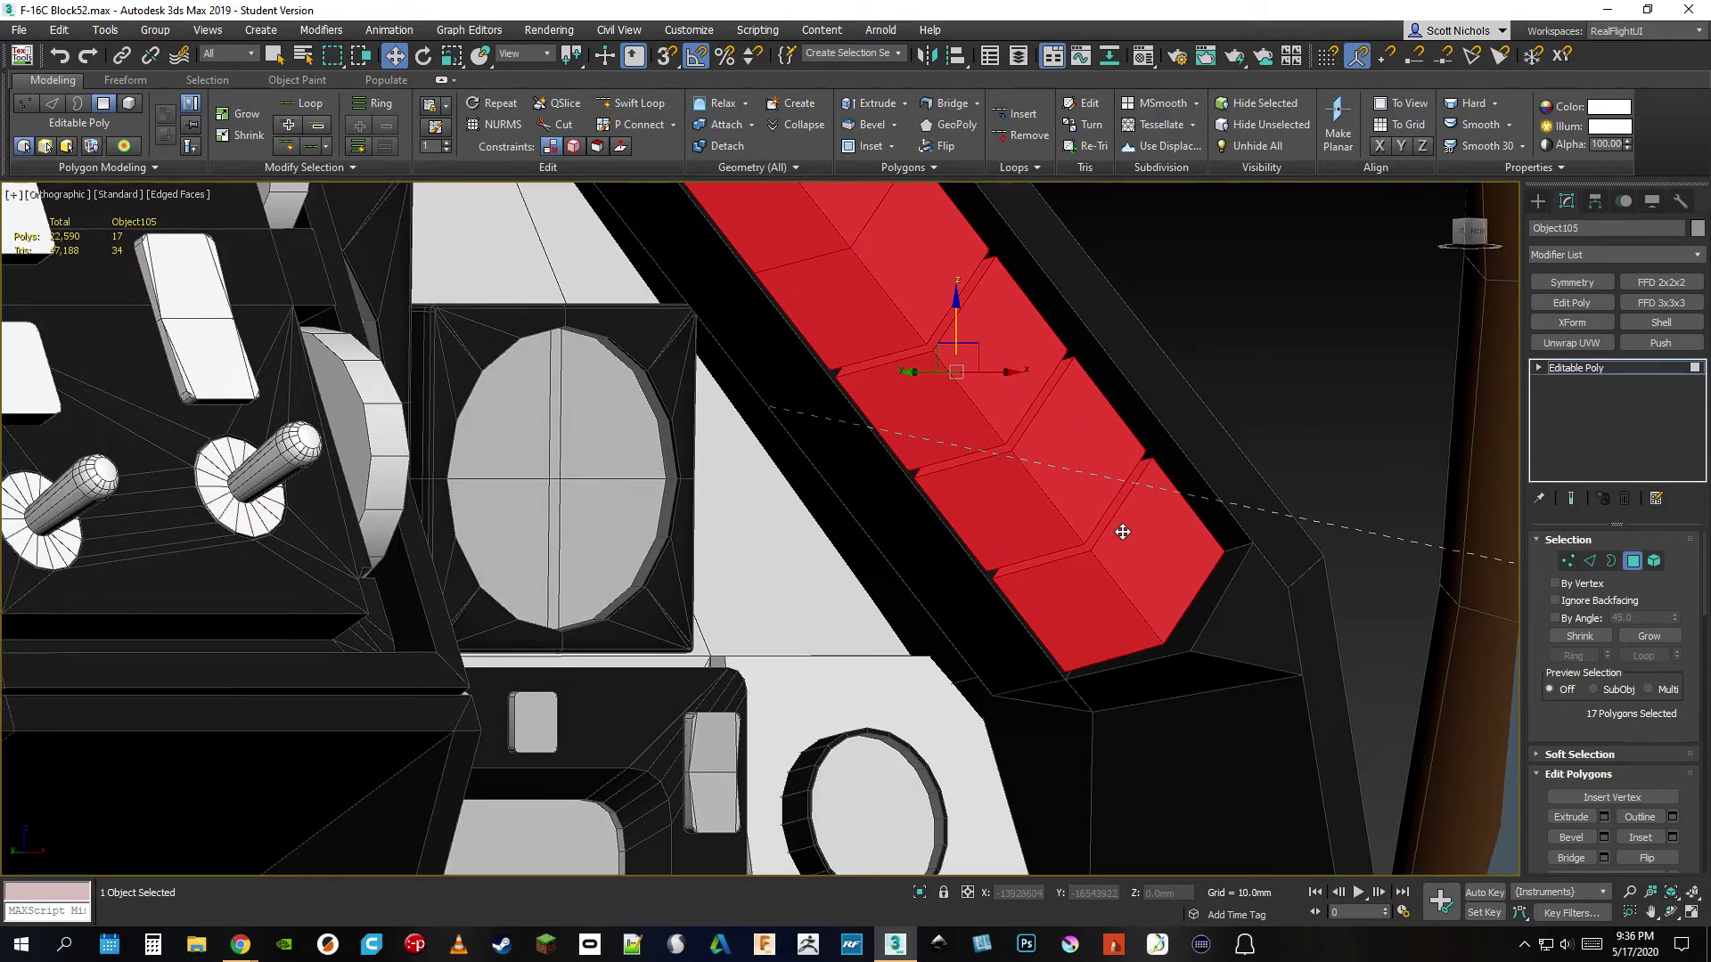
{"action": "scroll", "coordinate": [1122, 532], "scroll_direction": "down", "scroll_amount": 5}
{"action": "middle_click_drag", "start_coordinate": [987, 718], "coordinate": [1220, 533]}
{"action": "scroll", "coordinate": [702, 481], "scroll_direction": "up", "scroll_amount": 2}
{"action": "scroll", "coordinate": [987, 437], "scroll_direction": "down", "scroll_amount": 2}
{"action": "scroll", "coordinate": [987, 436], "scroll_direction": "down", "scroll_amount": 3}
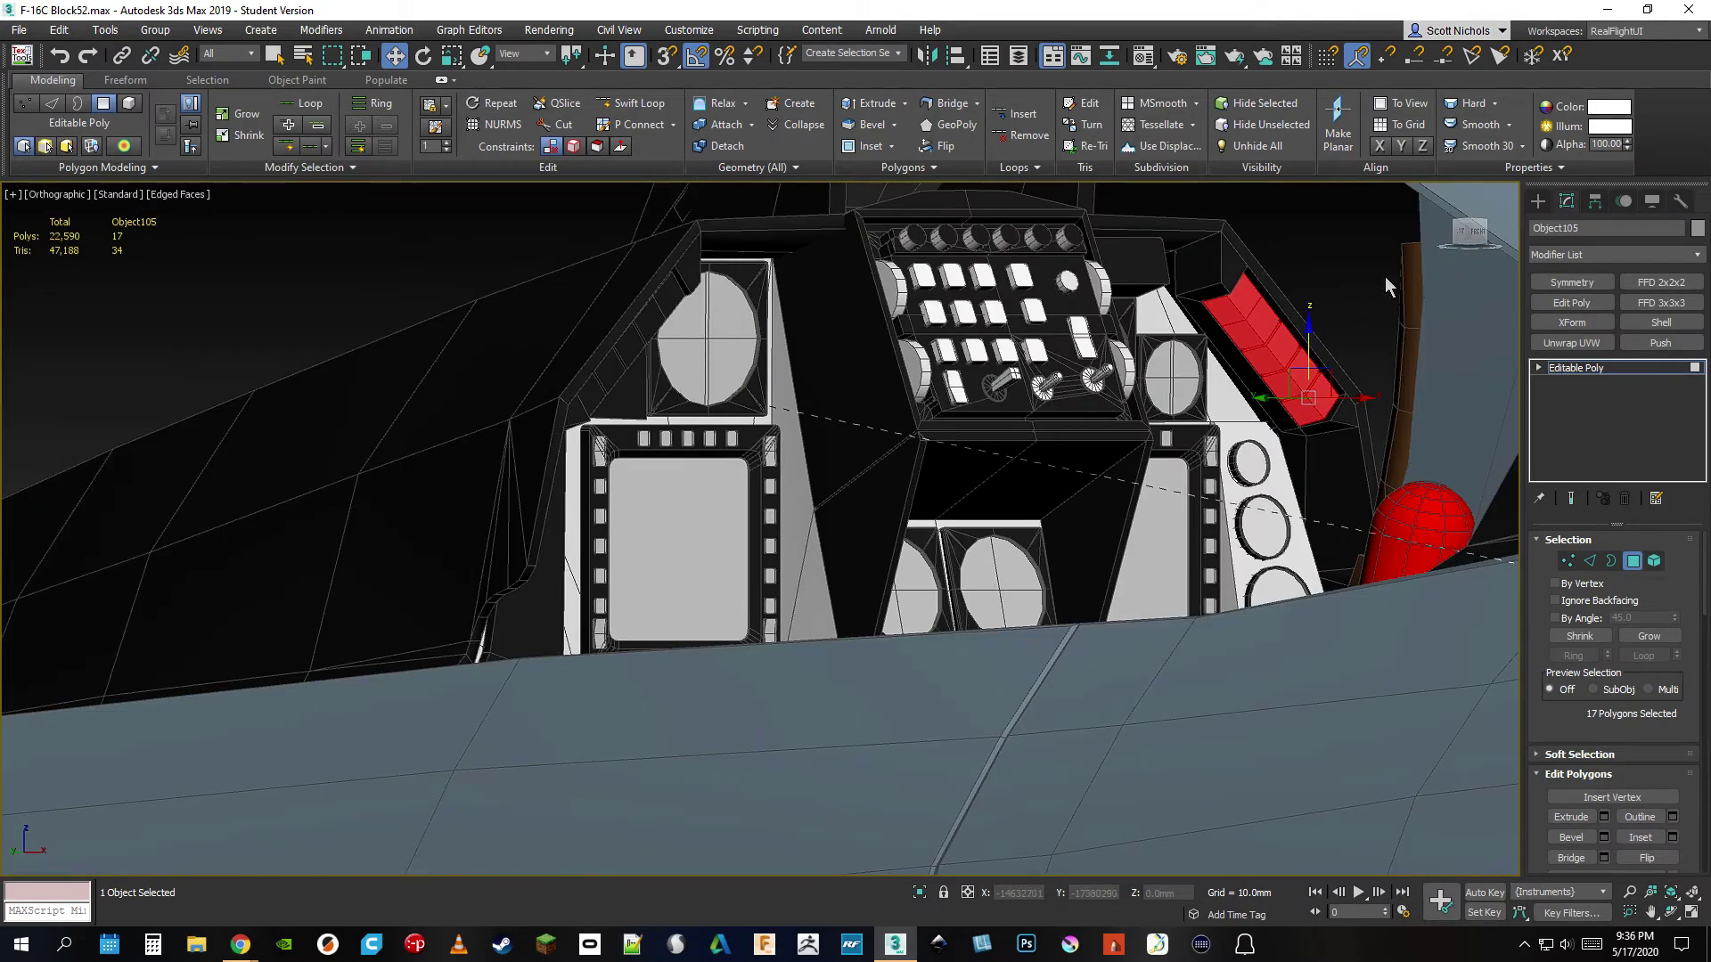